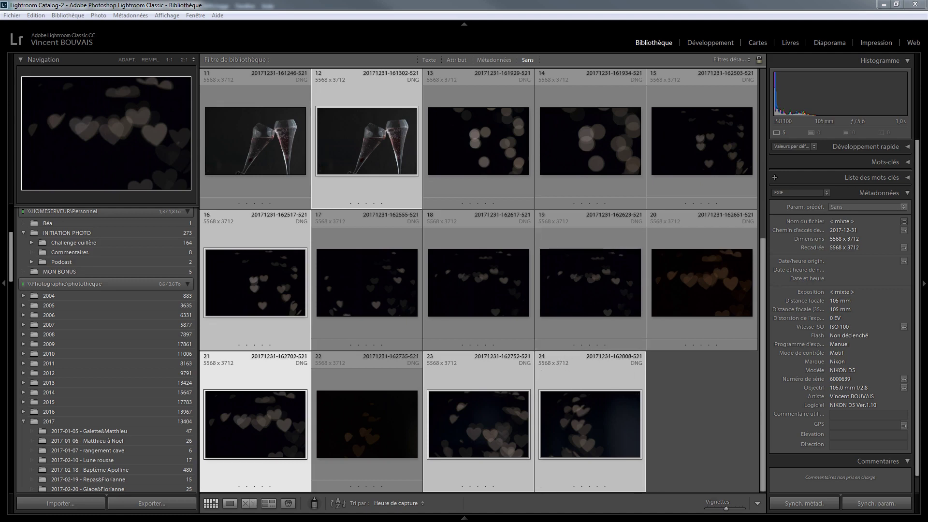
Step: Open the five selected photos as smart objects in Photoshop and maximize its window
{"action": "key", "text": "alt+Tab"}
{"action": "key", "text": "alt+Tab"}
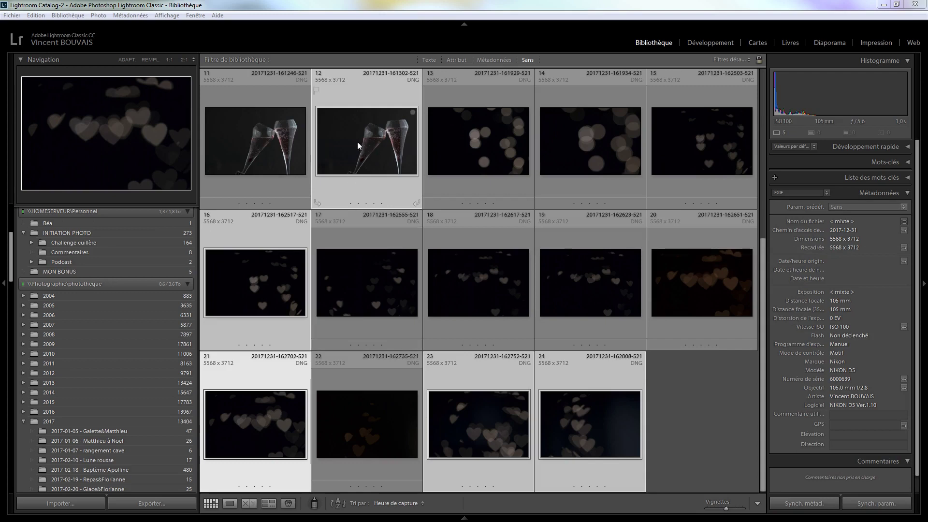
{"action": "right_click", "coordinate": [361, 146]}
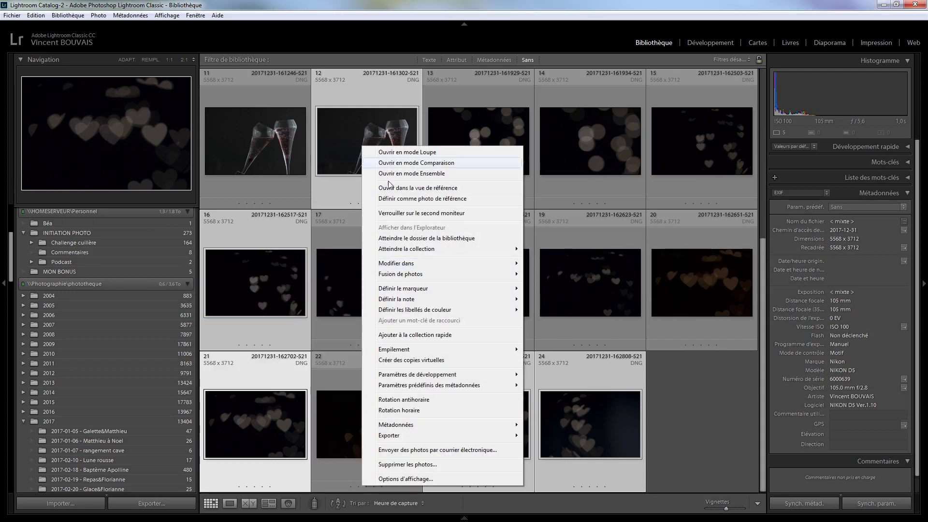
{"action": "mouse_move", "coordinate": [404, 265]}
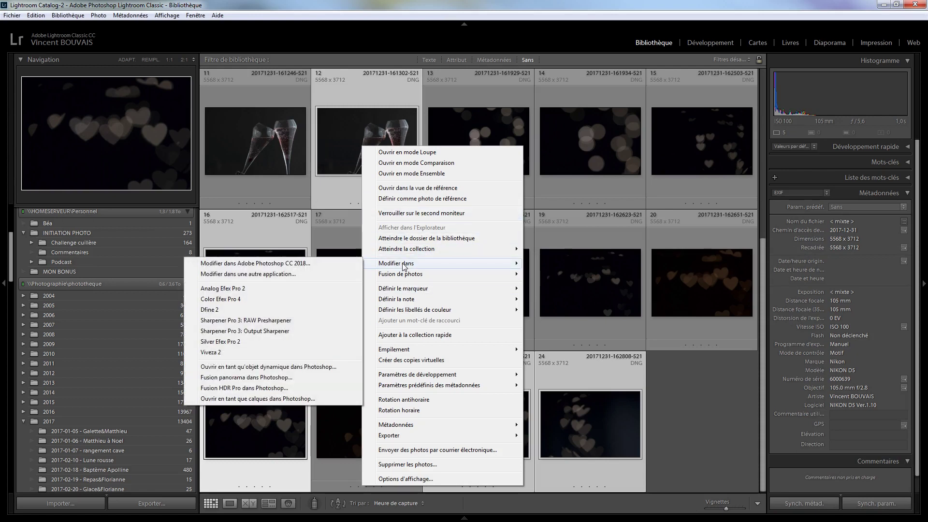
{"action": "left_click", "coordinate": [274, 369]}
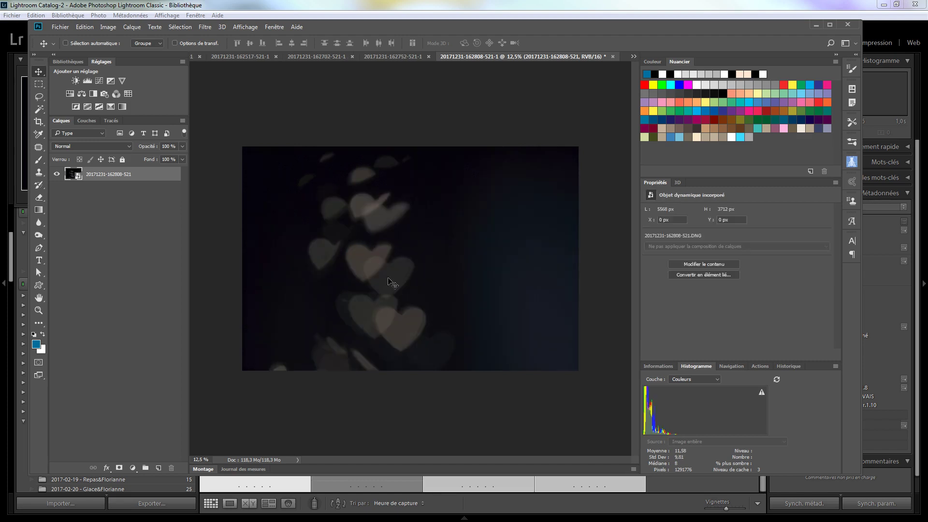
{"action": "double_click", "coordinate": [429, 27]}
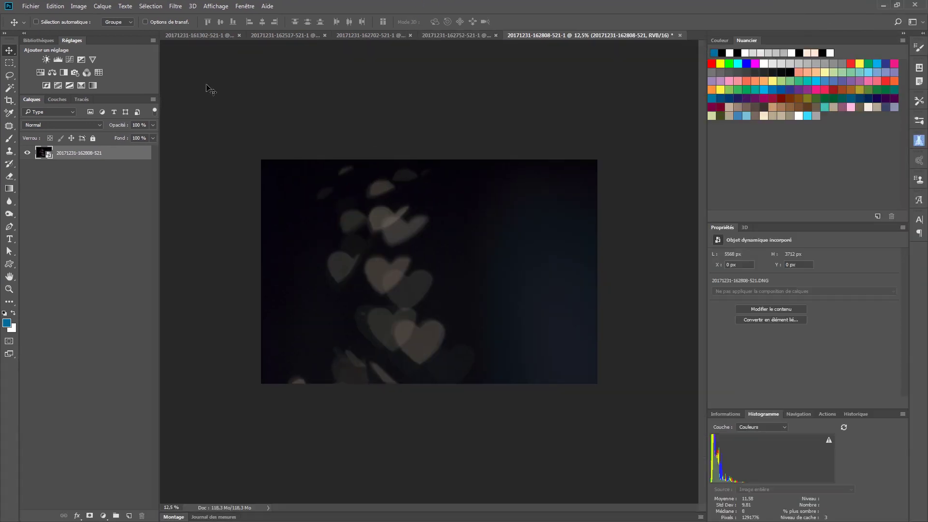
{"action": "left_click", "coordinate": [448, 34]}
{"action": "left_click", "coordinate": [374, 34]}
{"action": "left_click", "coordinate": [291, 36]}
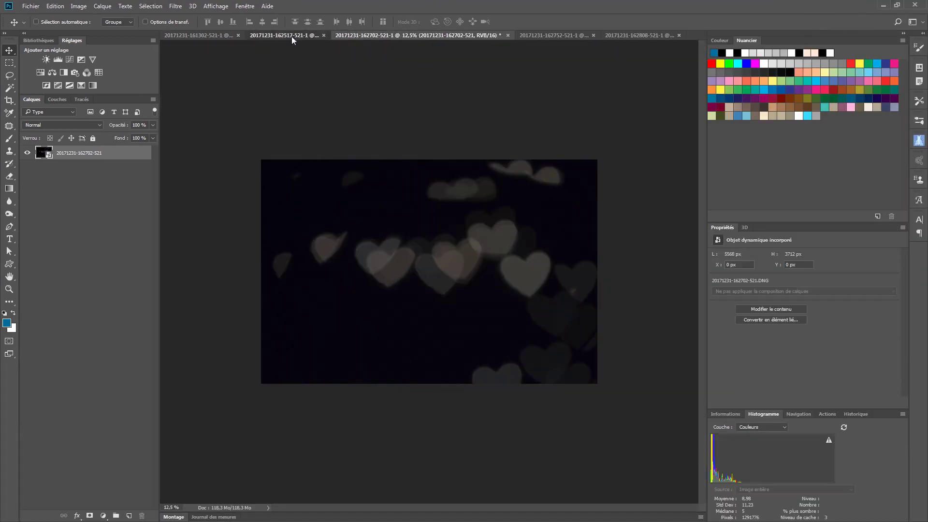
{"action": "left_click", "coordinate": [195, 34]}
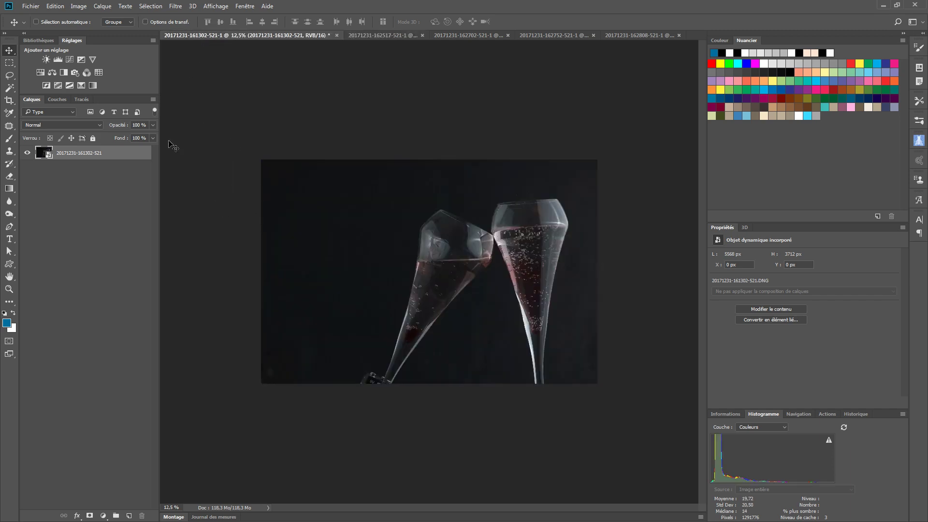
Step: Create a new document with the 1920 px x 1024 px 96dpi preset, 8-bit RGB, white background and sRGB IEC61966-2.1 profile
{"action": "left_click", "coordinate": [30, 8]}
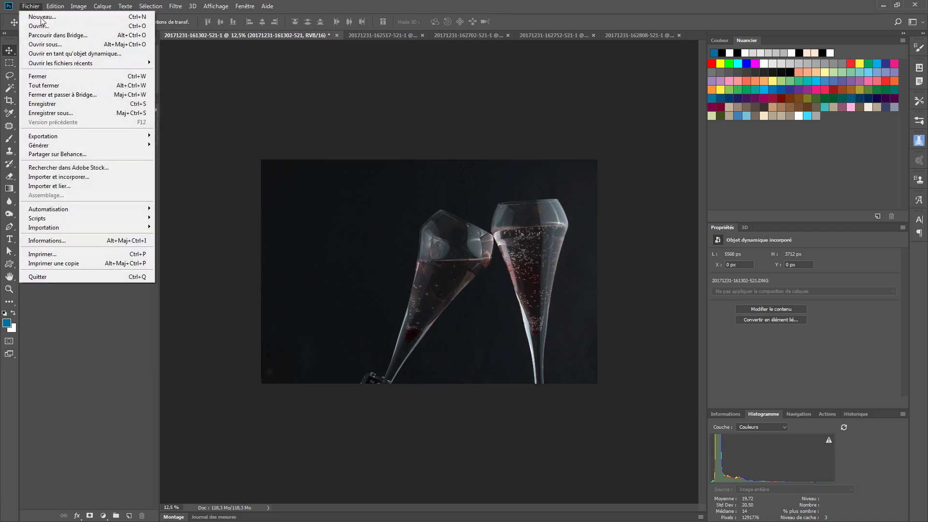
{"action": "left_click", "coordinate": [42, 18]}
{"action": "left_click", "coordinate": [455, 160]}
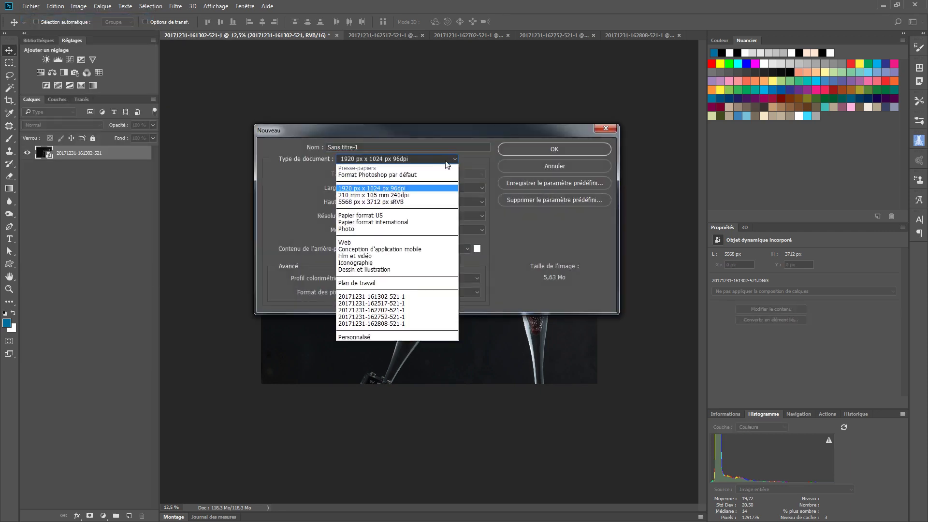
{"action": "left_click", "coordinate": [404, 191]}
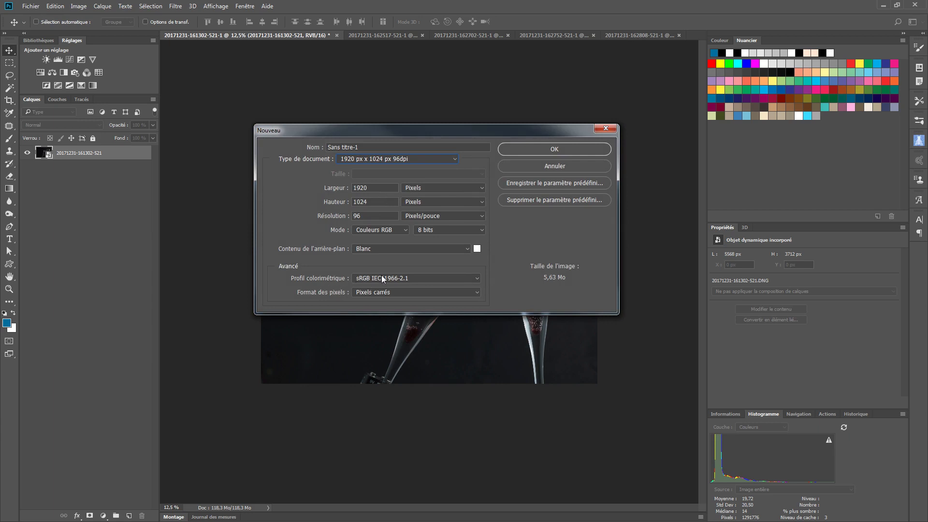
{"action": "double_click", "coordinate": [355, 215]}
{"action": "type", "text": "15"}
{"action": "left_click", "coordinate": [456, 161]}
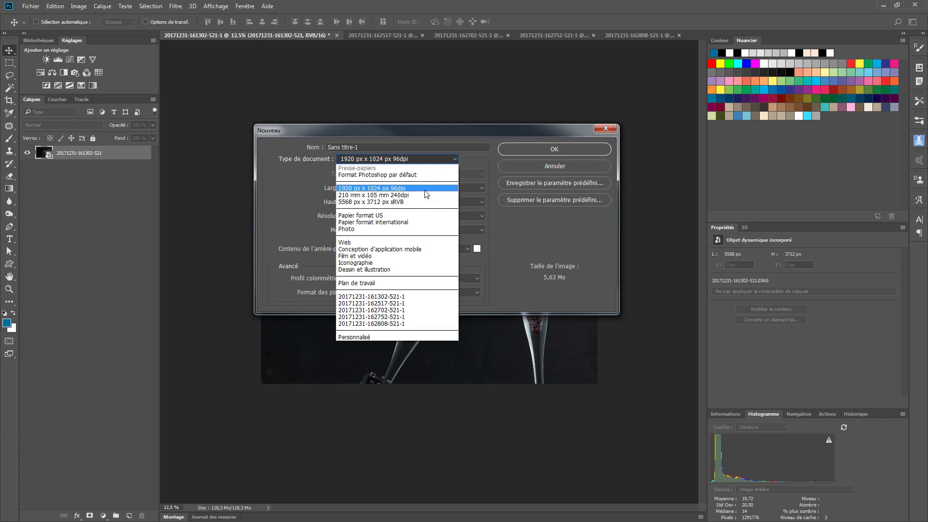
{"action": "left_click", "coordinate": [515, 229]}
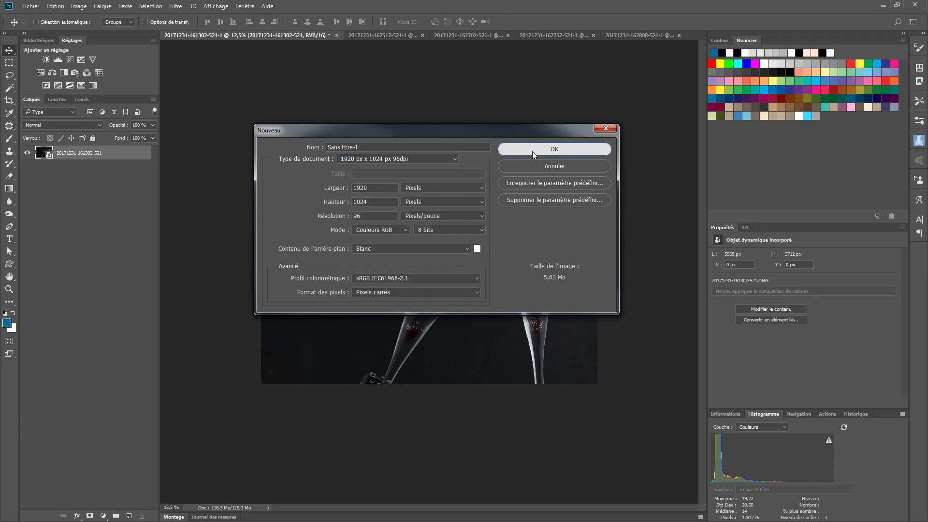
{"action": "left_click", "coordinate": [534, 150]}
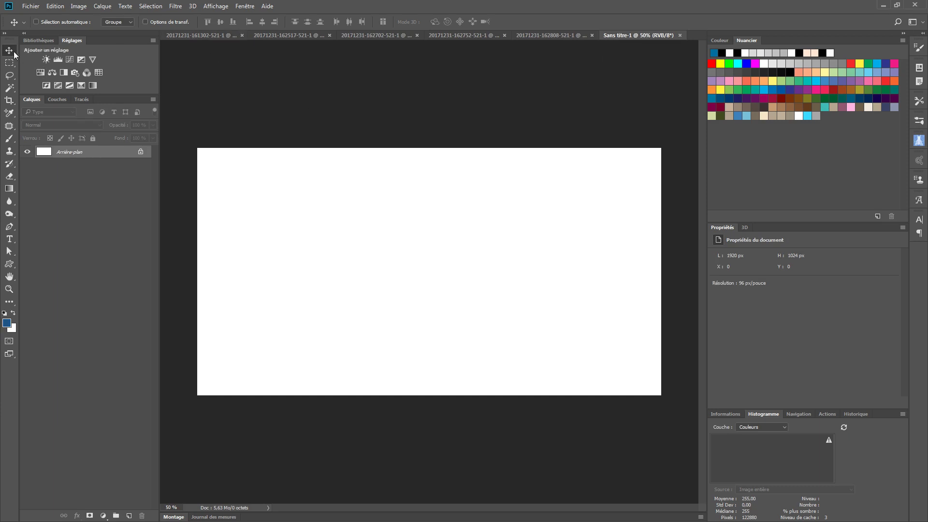
Step: Copy the champagne glasses layer into Sans titre-1, accepting the lower bit depth and converting the colors to sRGB while preserving their appearance
{"action": "left_click", "coordinate": [196, 36]}
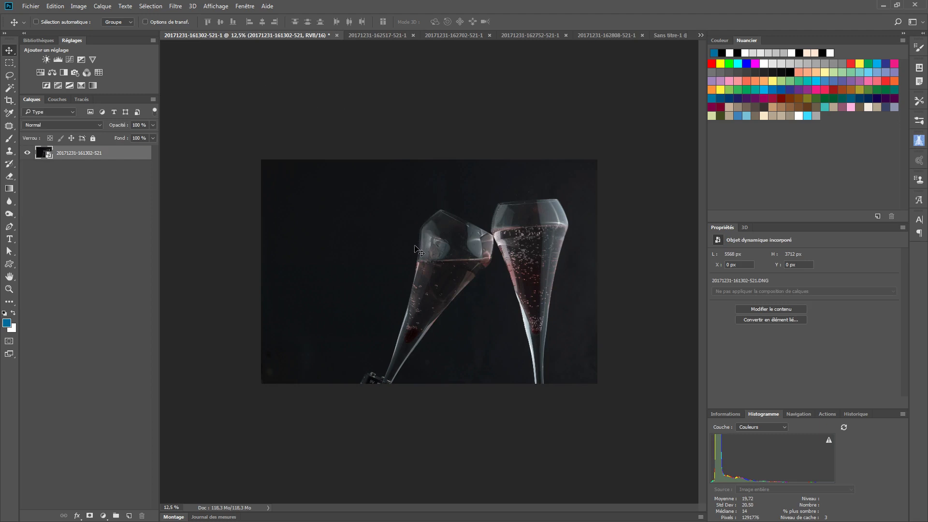
{"action": "left_click_drag", "start_coordinate": [429, 233], "coordinate": [414, 261]}
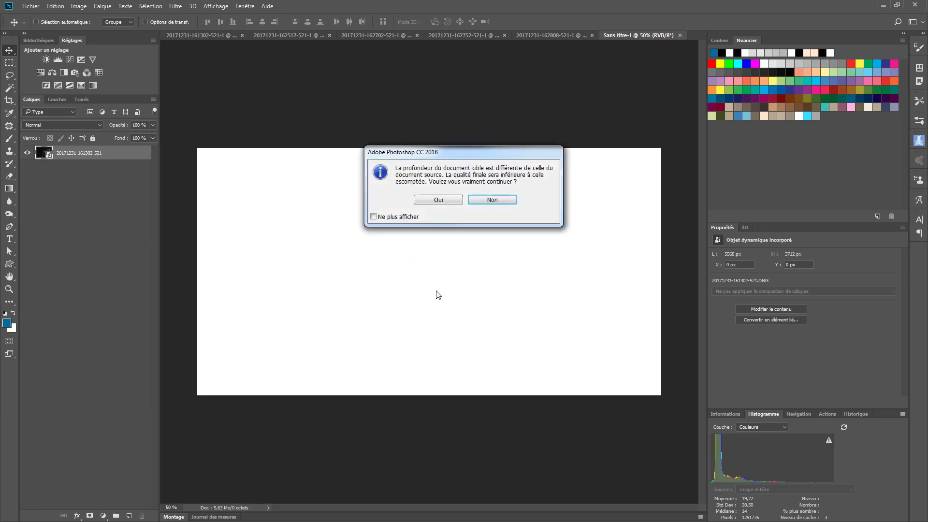
{"action": "left_click", "coordinate": [449, 200]}
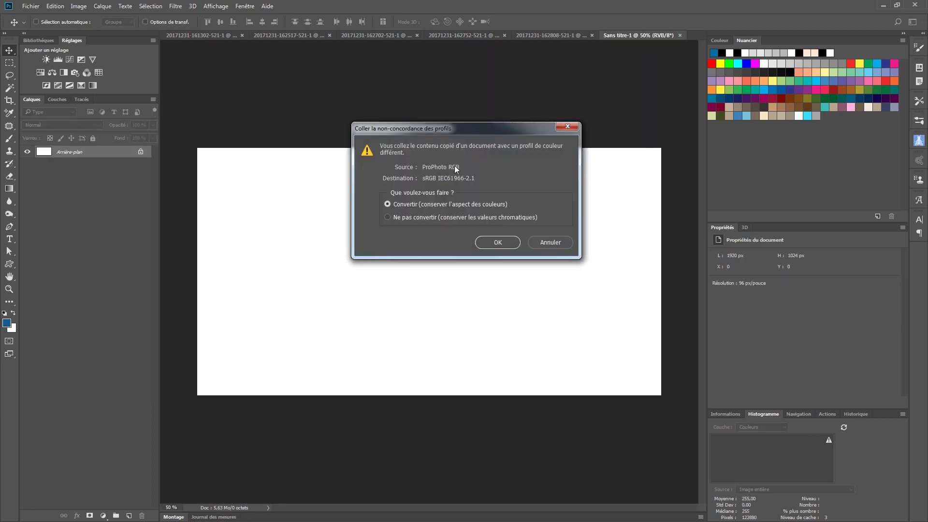
{"action": "left_click", "coordinate": [496, 244]}
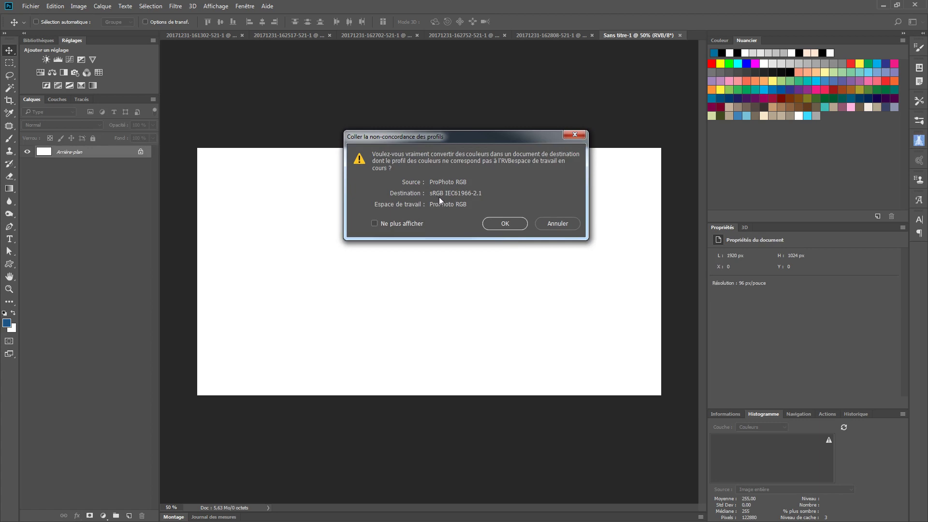
{"action": "left_click", "coordinate": [505, 223]}
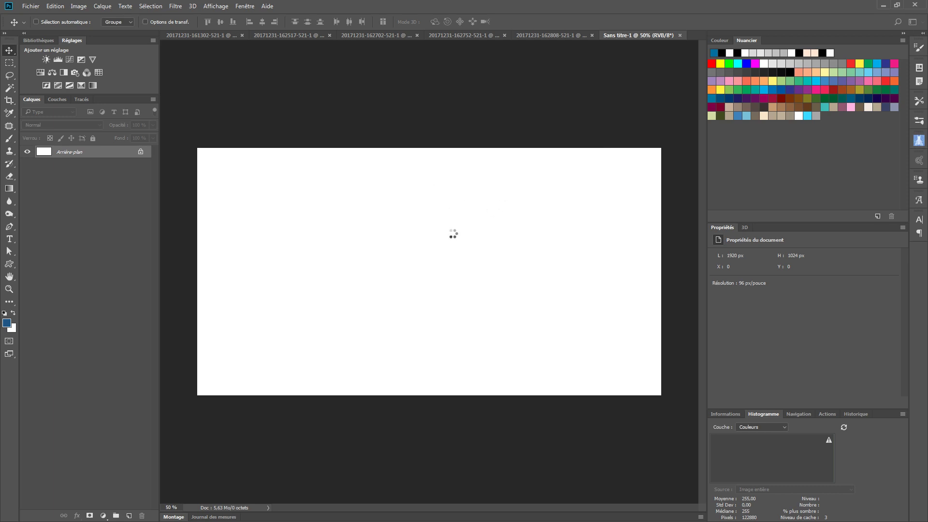
{"action": "left_click_drag", "start_coordinate": [514, 221], "coordinate": [419, 325]}
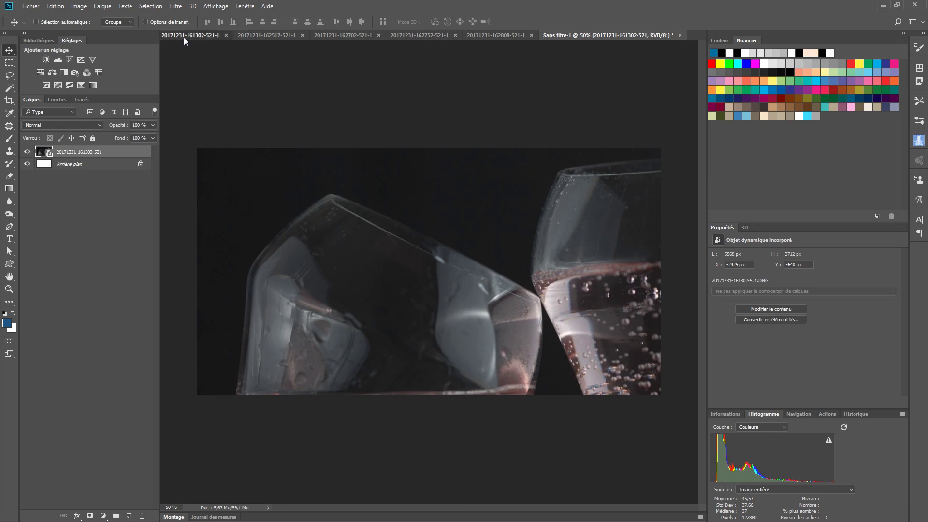
{"action": "left_click", "coordinate": [187, 36]}
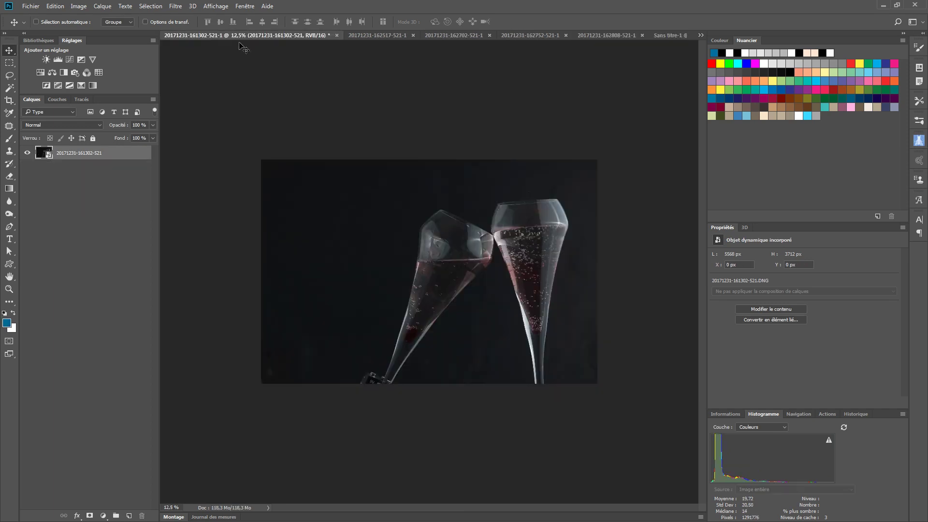
{"action": "left_click", "coordinate": [337, 35]}
{"action": "left_click", "coordinate": [474, 247]}
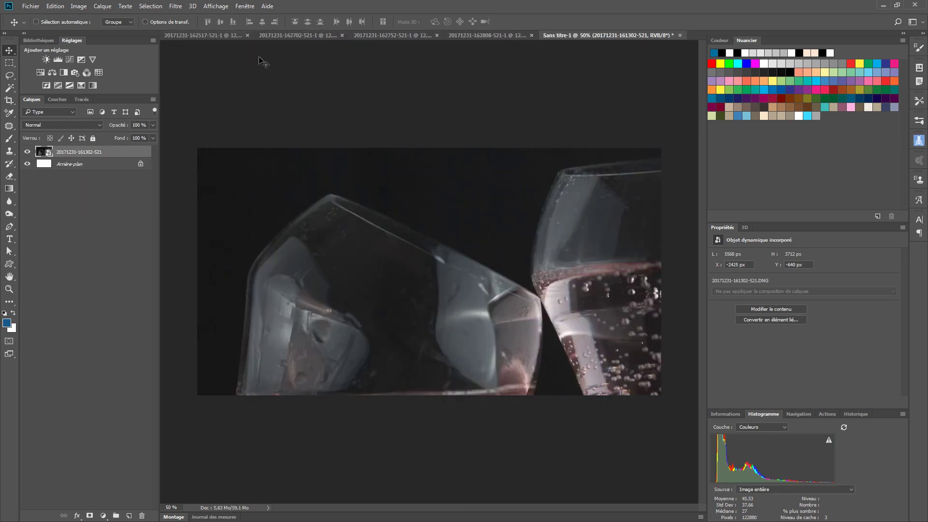
{"action": "left_click", "coordinate": [226, 34]}
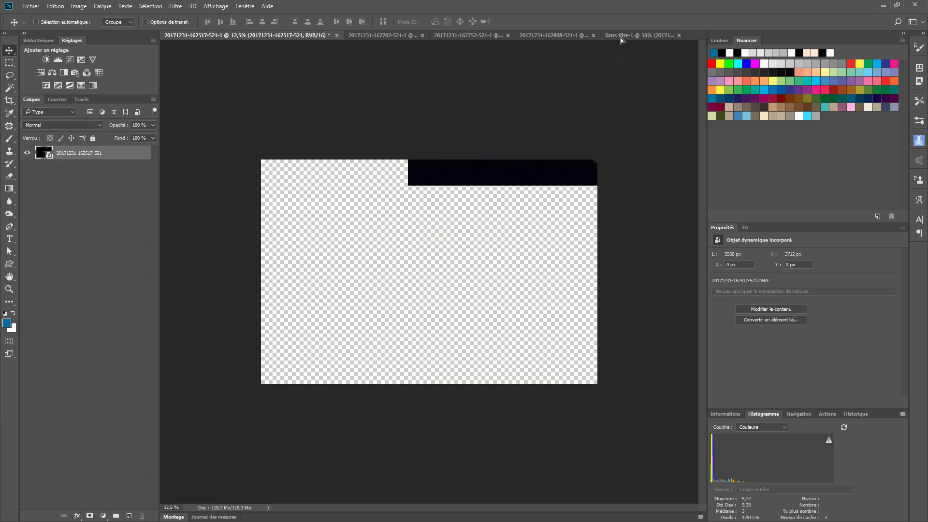
{"action": "left_click", "coordinate": [621, 36]}
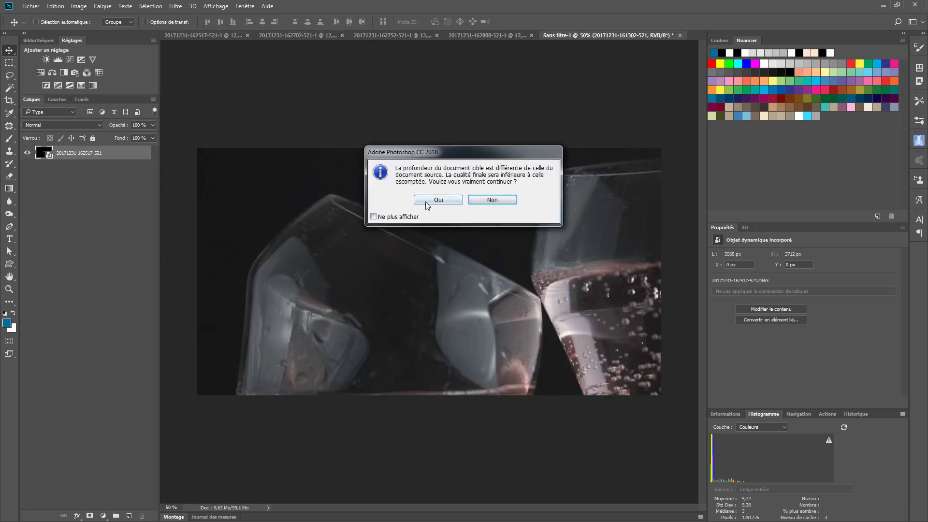
{"action": "left_click", "coordinate": [427, 200]}
{"action": "key", "text": "Return"}
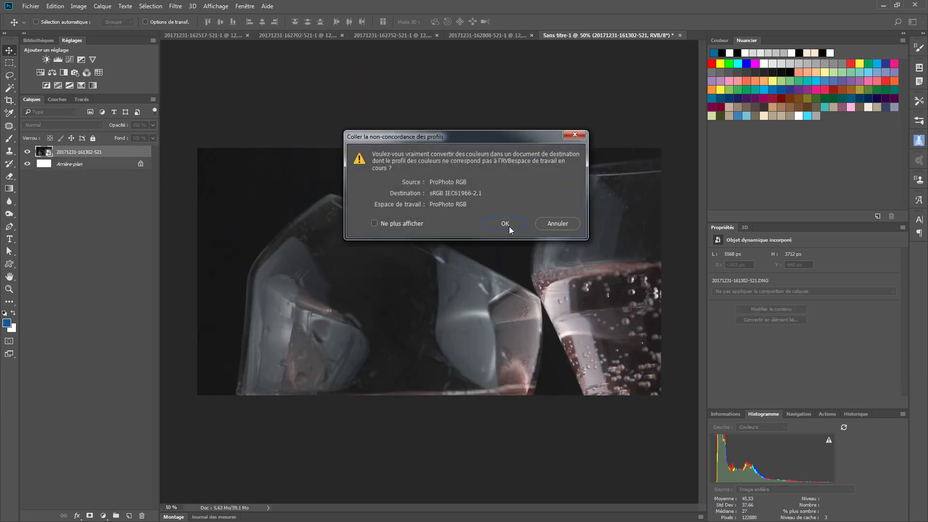
{"action": "left_click", "coordinate": [508, 225]}
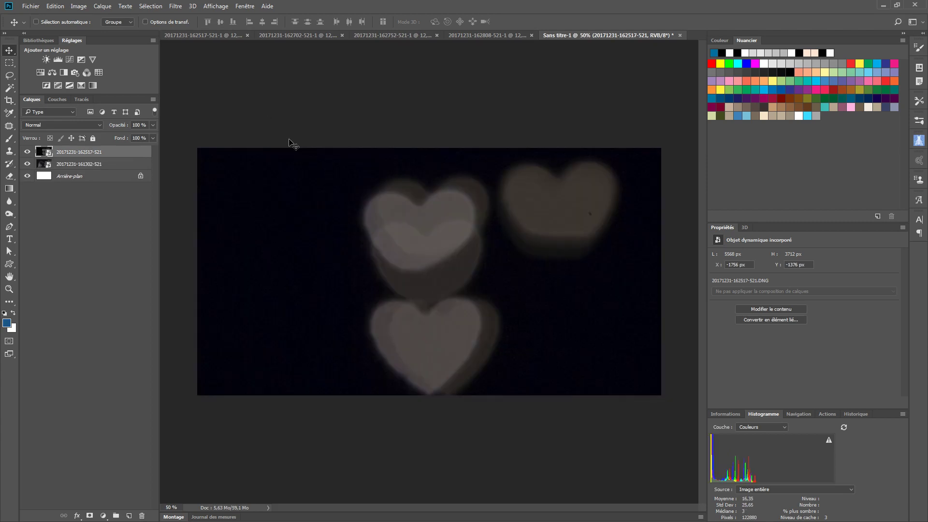
{"action": "left_click", "coordinate": [205, 36]}
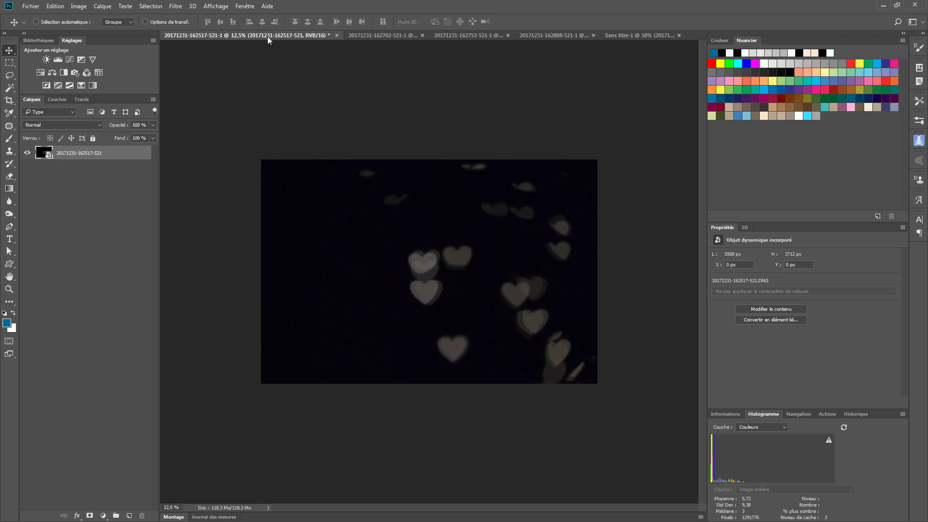
{"action": "left_click", "coordinate": [337, 35]}
{"action": "left_click", "coordinate": [465, 188]}
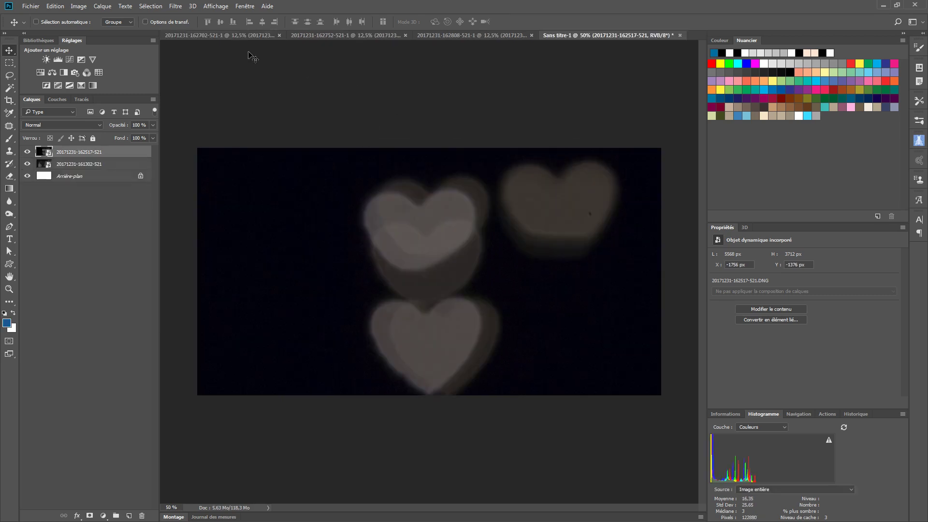
{"action": "left_click", "coordinate": [223, 36]}
{"action": "left_click_drag", "start_coordinate": [516, 154], "coordinate": [431, 240]}
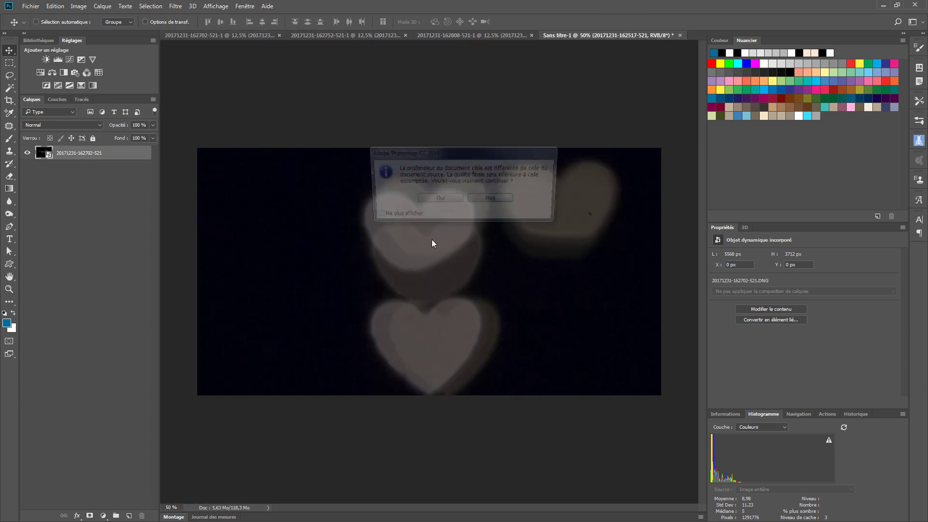
{"action": "left_click", "coordinate": [437, 200]}
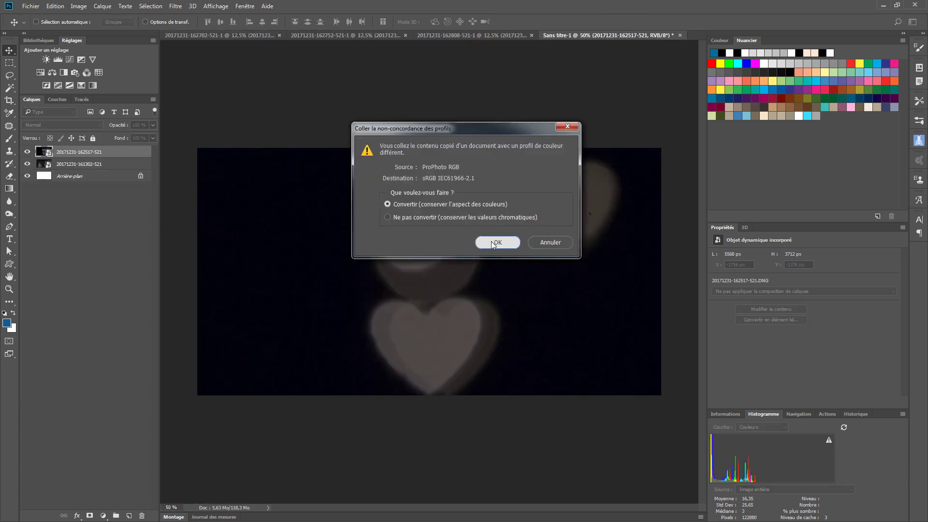
{"action": "left_click", "coordinate": [492, 242]}
{"action": "left_click", "coordinate": [498, 226]}
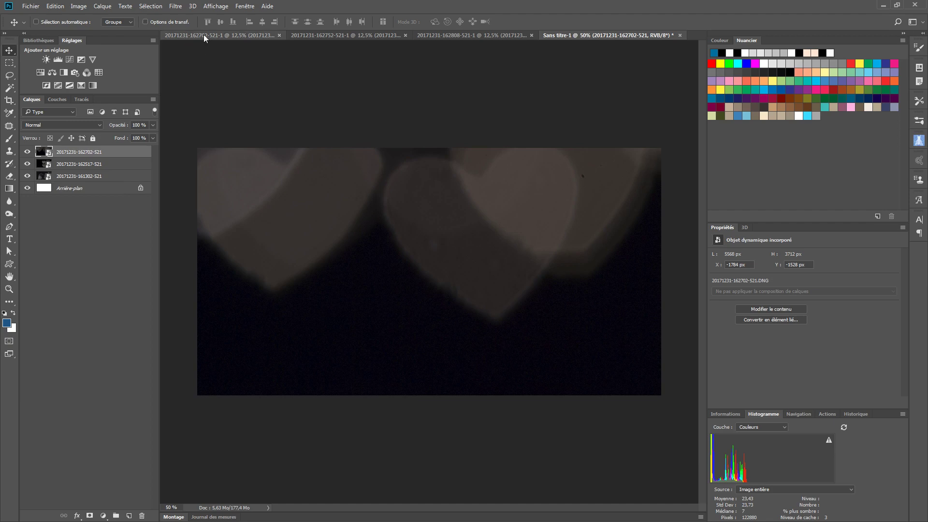
{"action": "left_click", "coordinate": [244, 36]}
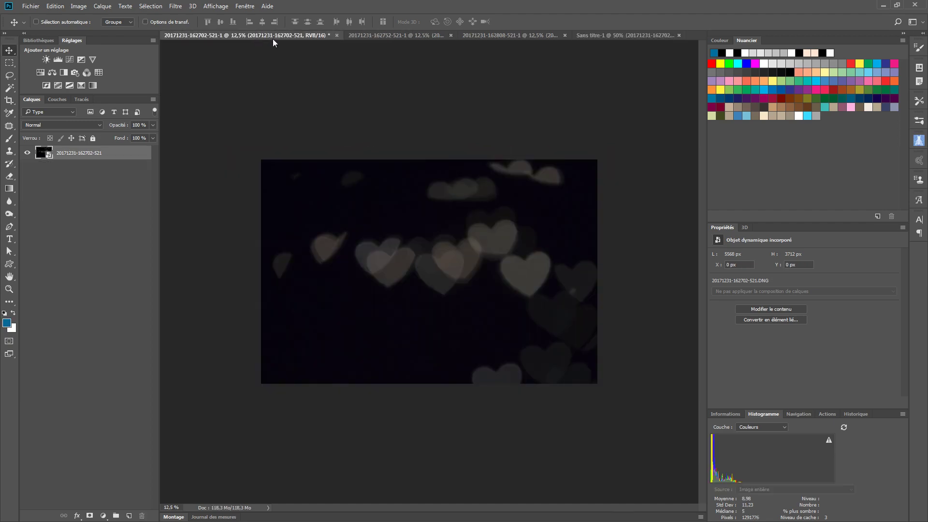
{"action": "left_click", "coordinate": [337, 35]}
{"action": "key", "text": "n"}
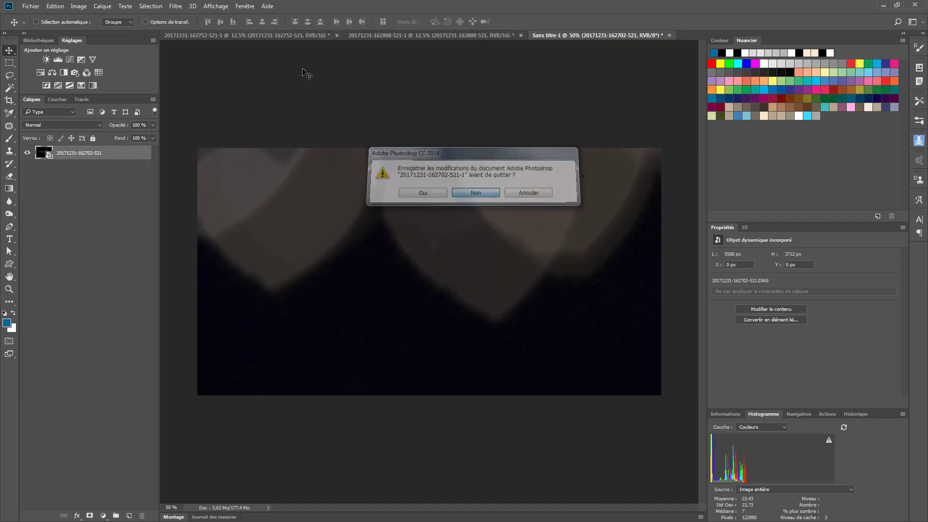
{"action": "left_click", "coordinate": [236, 38]}
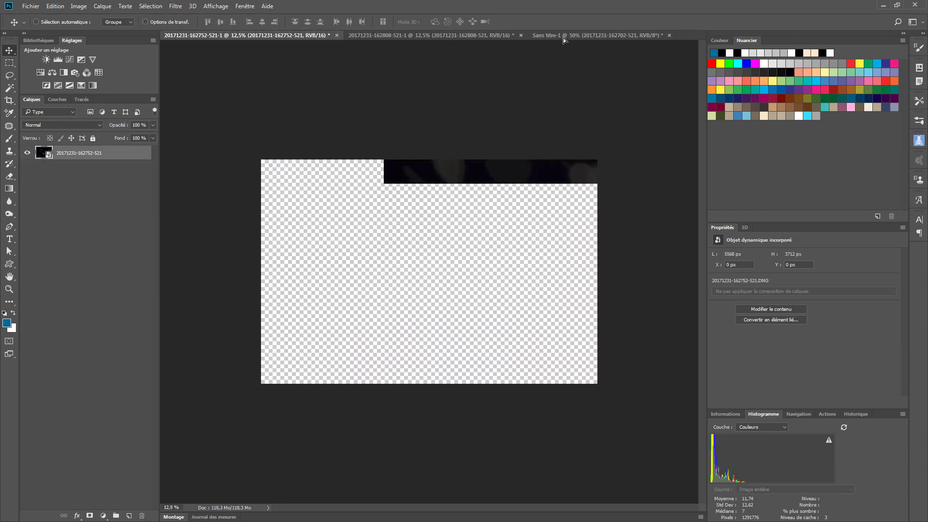
{"action": "left_click_drag", "start_coordinate": [563, 37], "coordinate": [419, 258]}
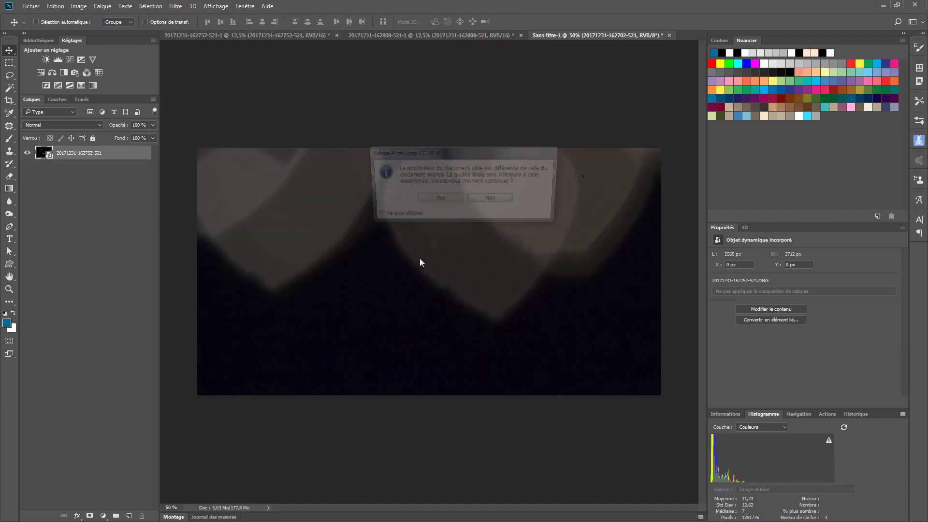
{"action": "left_click", "coordinate": [431, 198]}
{"action": "left_click", "coordinate": [462, 202]}
{"action": "left_click", "coordinate": [503, 241]}
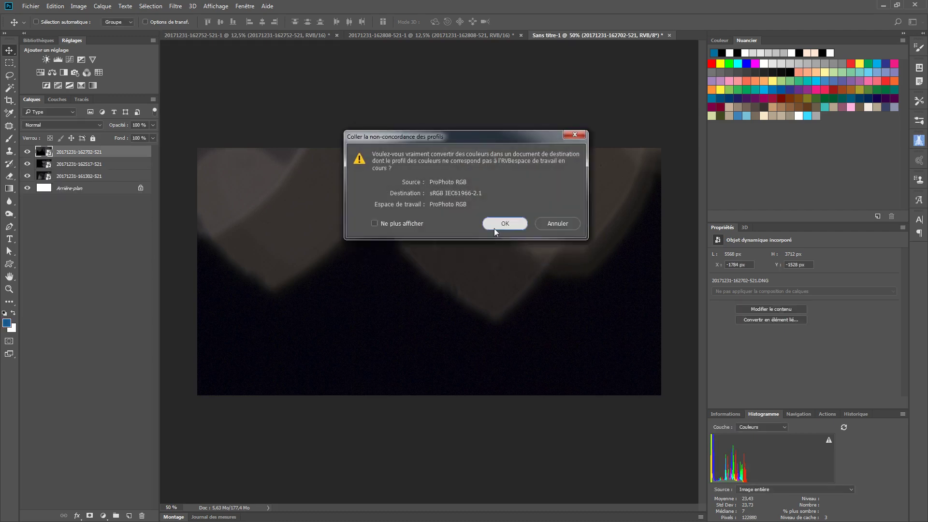
{"action": "left_click", "coordinate": [494, 226]}
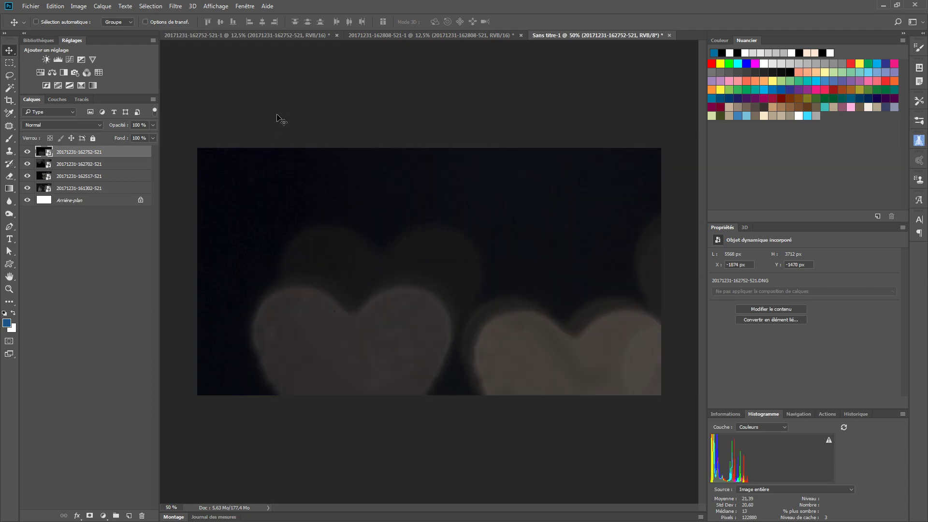
{"action": "left_click", "coordinate": [260, 36]}
{"action": "left_click", "coordinate": [337, 35]}
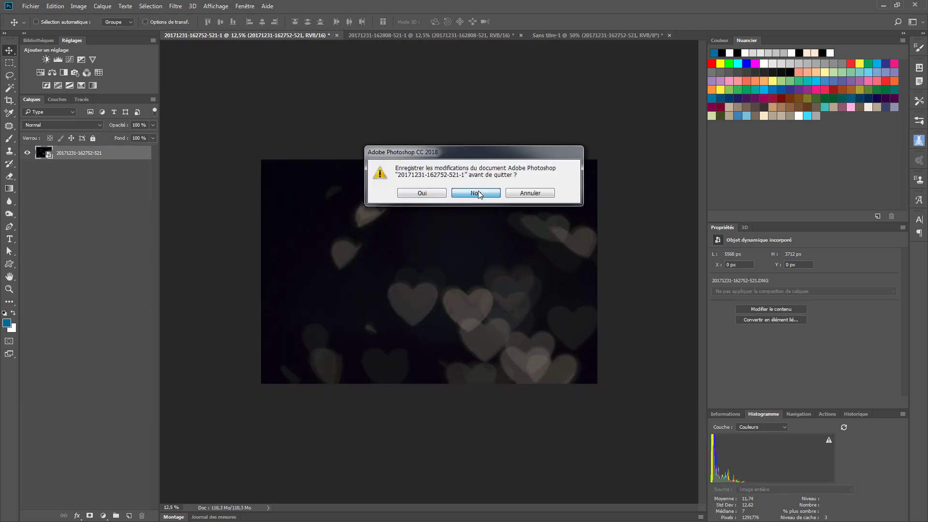
{"action": "left_click", "coordinate": [478, 194]}
{"action": "left_click", "coordinate": [245, 35]}
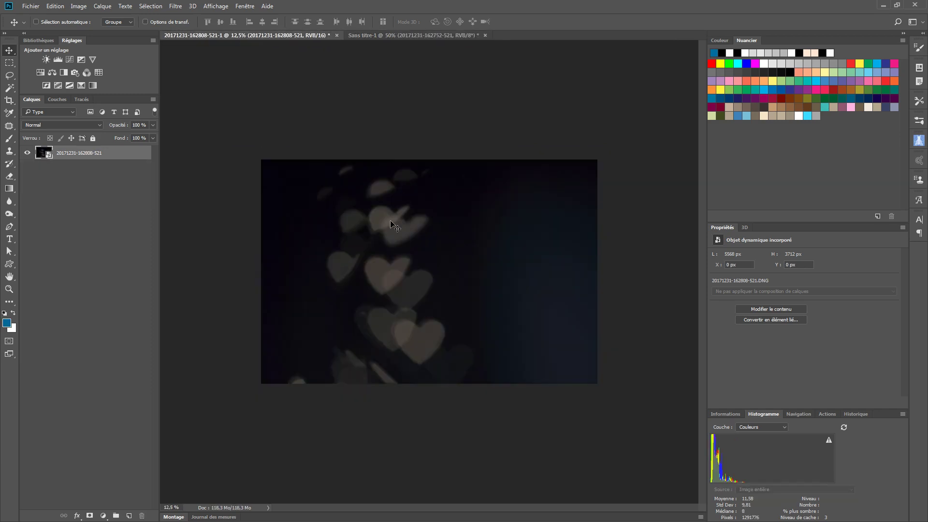
{"action": "left_click_drag", "start_coordinate": [391, 222], "coordinate": [370, 241]}
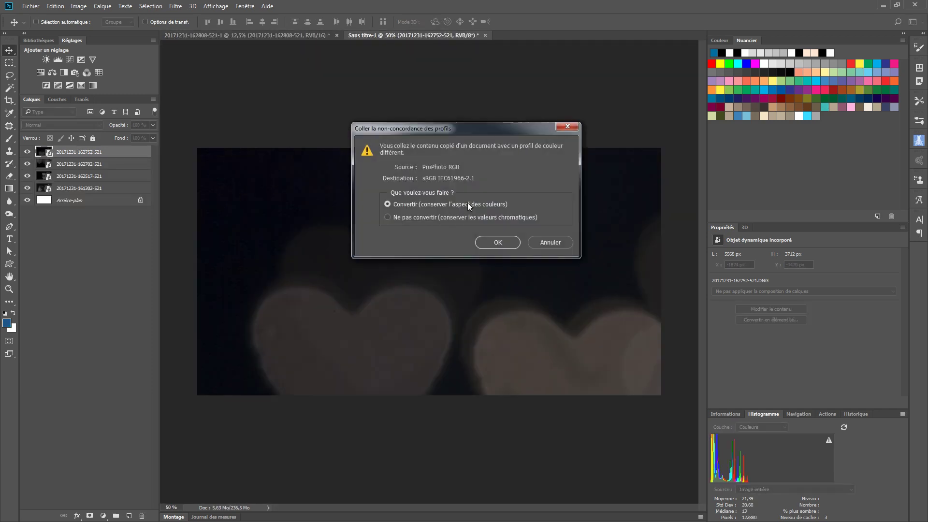
{"action": "left_click", "coordinate": [481, 241]}
{"action": "left_click", "coordinate": [496, 220]}
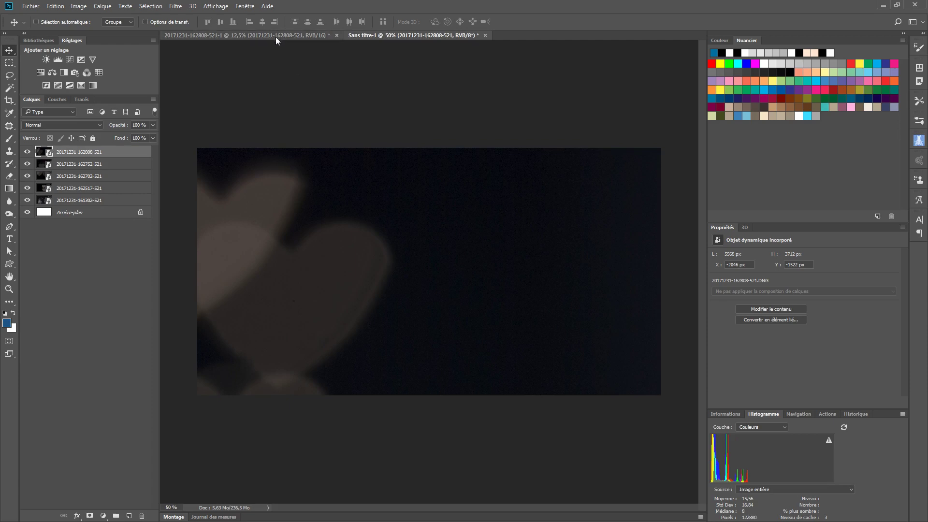
{"action": "left_click", "coordinate": [276, 36]}
{"action": "left_click", "coordinate": [337, 35]}
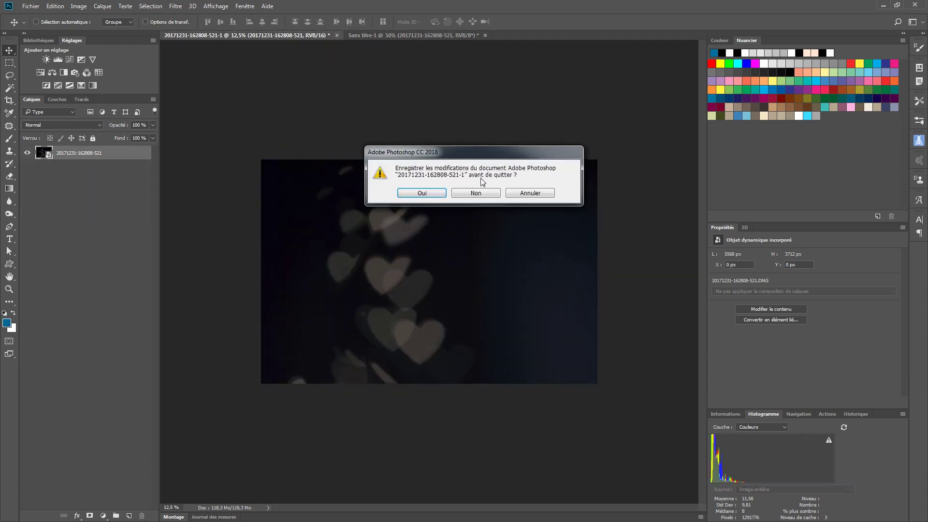
{"action": "left_click", "coordinate": [477, 193]}
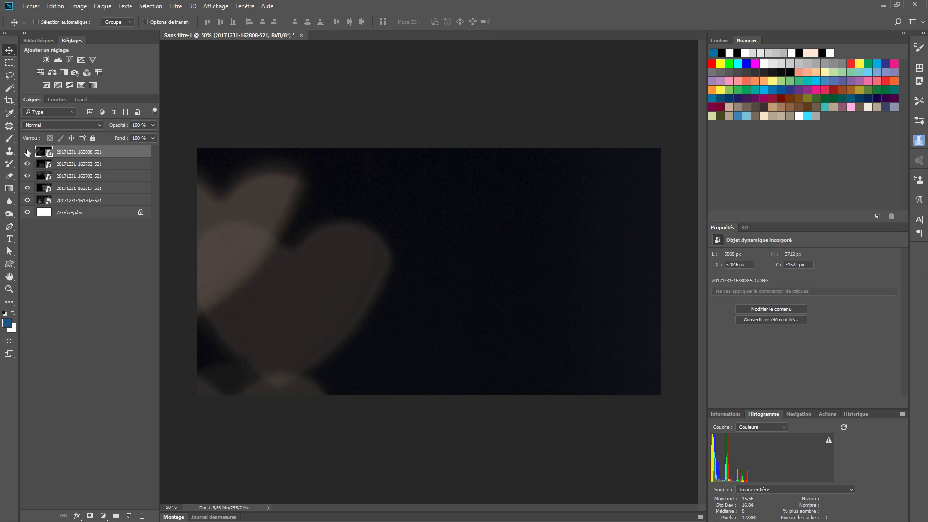
Step: Isolate the white Arrière-plan layer to view it alone and restore the visibility of all five photo layers
{"action": "left_click", "coordinate": [27, 212], "text": "alt"}
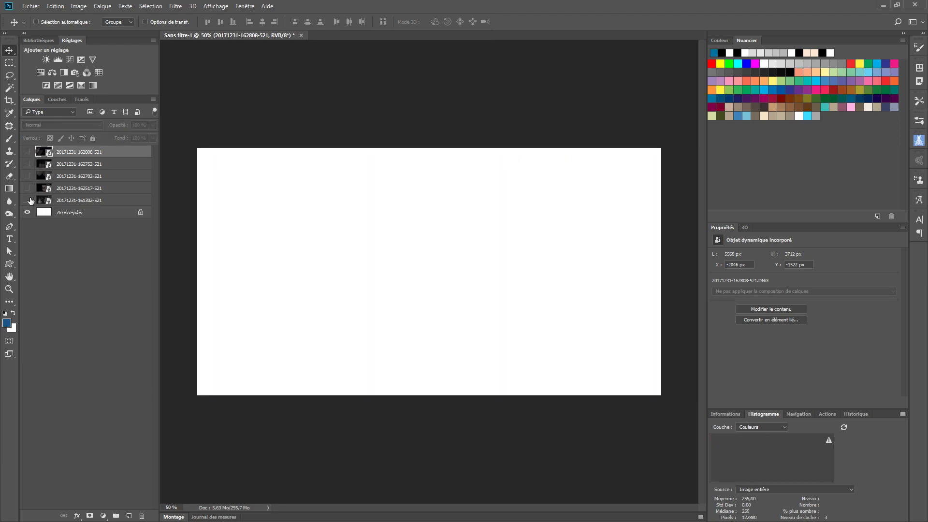
{"action": "left_click", "coordinate": [27, 199]}
{"action": "left_click_drag", "start_coordinate": [27, 189], "coordinate": [27, 152]}
Step: Delete the white Arrière-plan layer and leave no layer selected
{"action": "left_click", "coordinate": [95, 214]}
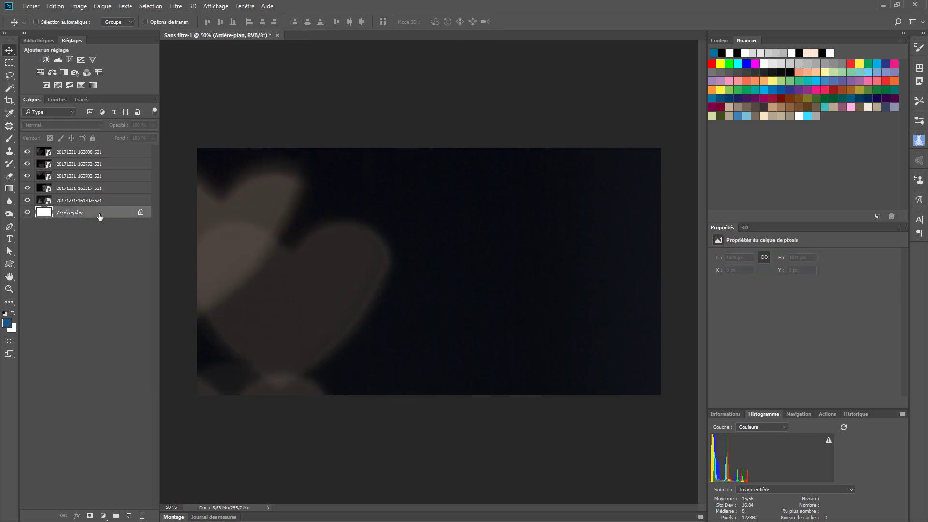
{"action": "left_click_drag", "start_coordinate": [99, 216], "coordinate": [141, 516]}
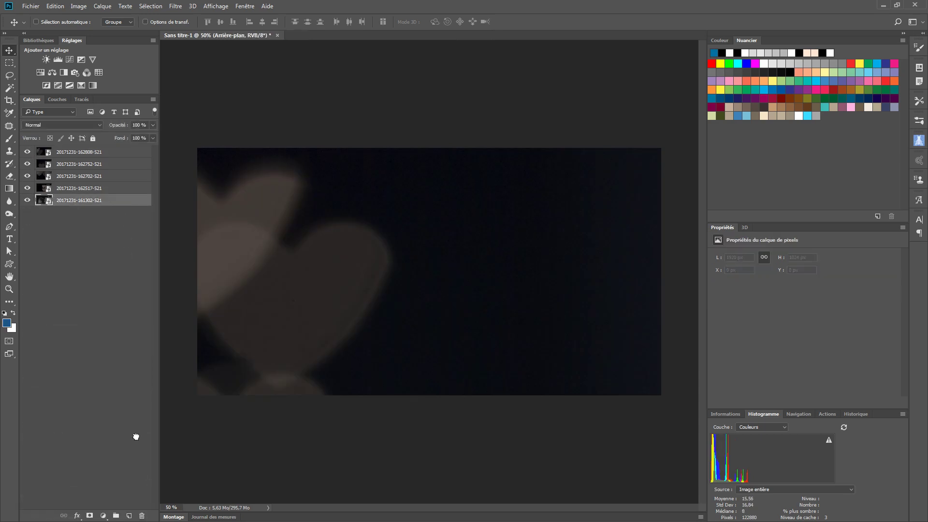
{"action": "left_click", "coordinate": [81, 266]}
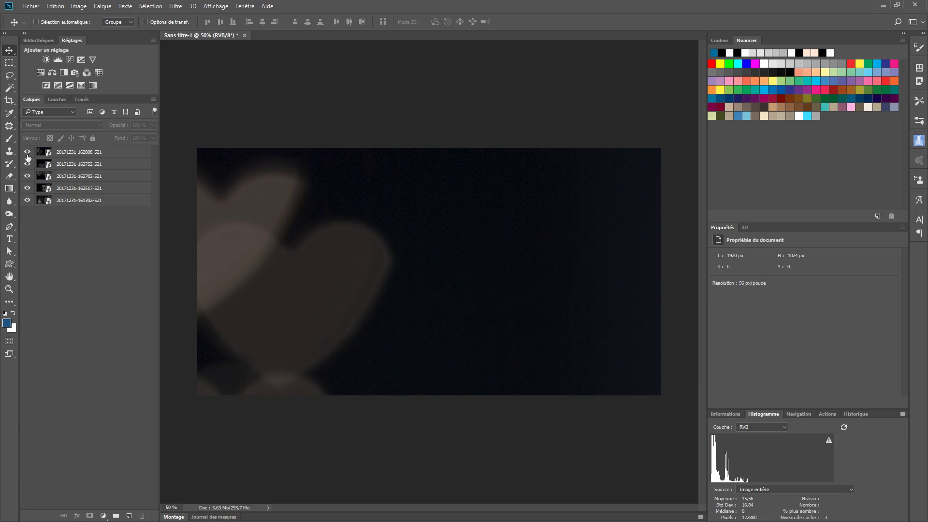
{"action": "left_click_drag", "start_coordinate": [27, 154], "coordinate": [28, 189]}
{"action": "left_click", "coordinate": [88, 200]}
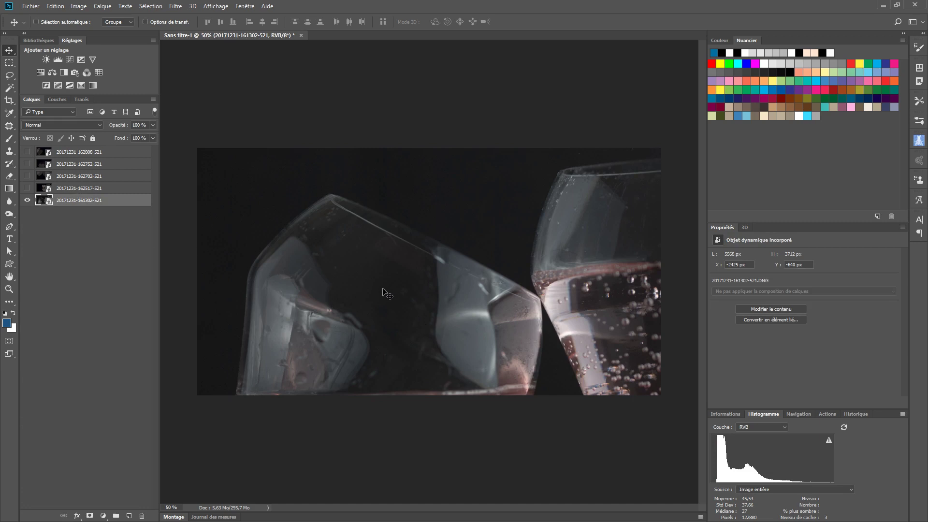
{"action": "left_click_drag", "start_coordinate": [434, 296], "coordinate": [401, 312]}
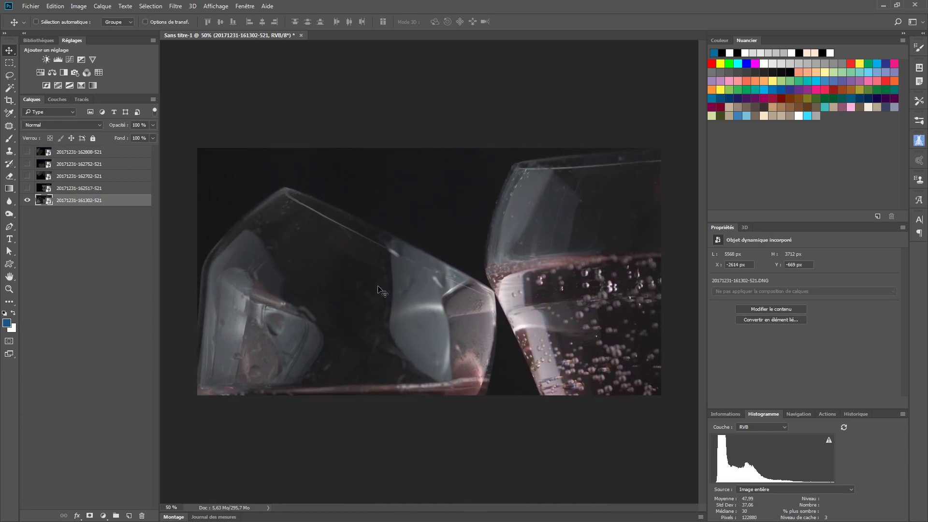
Step: Free-transform the glasses layer down to about 97% and align its upper right corner with the canvas corner
{"action": "left_click", "coordinate": [57, 9]}
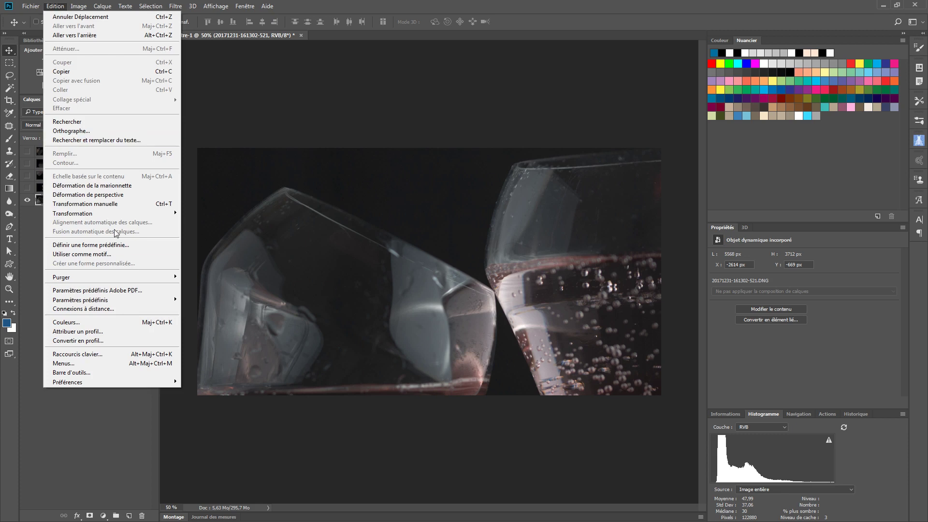
{"action": "left_click", "coordinate": [161, 206]}
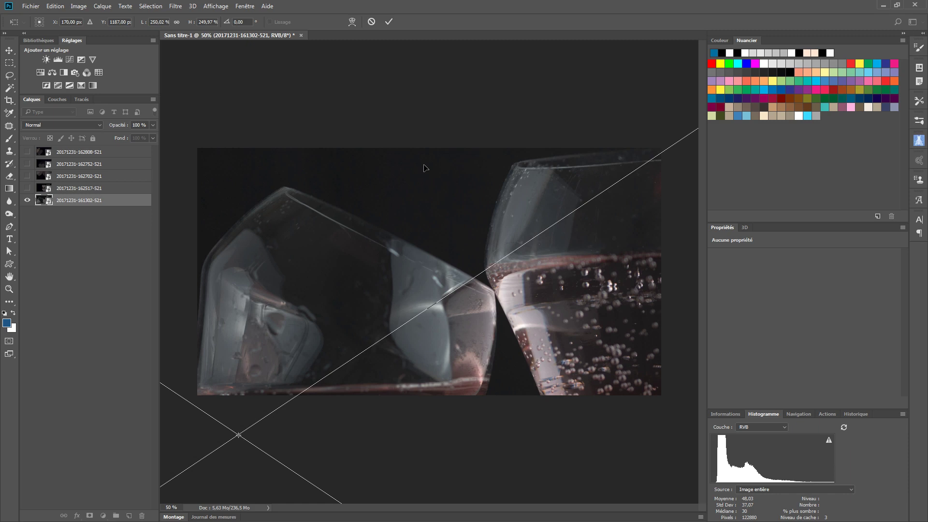
{"action": "key", "text": "ctrl+0"}
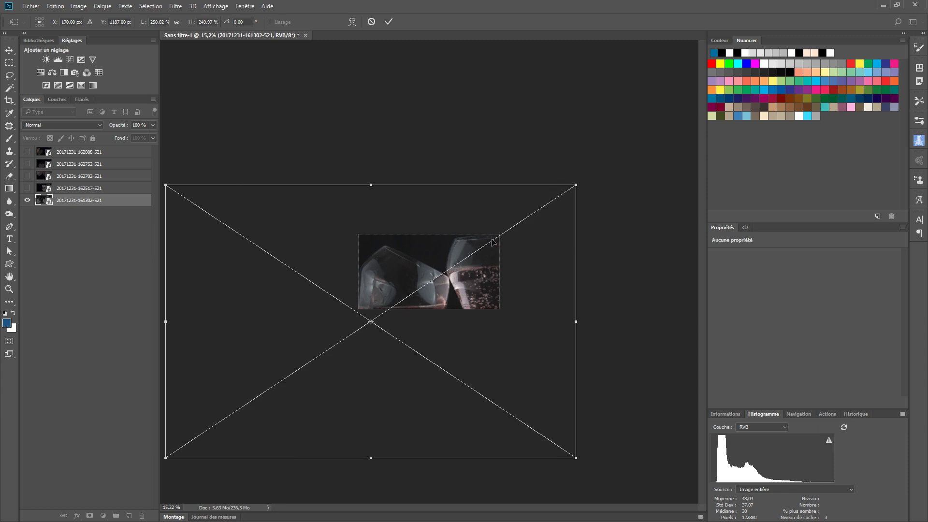
{"action": "left_click_drag", "start_coordinate": [165, 458], "coordinate": [367, 336]}
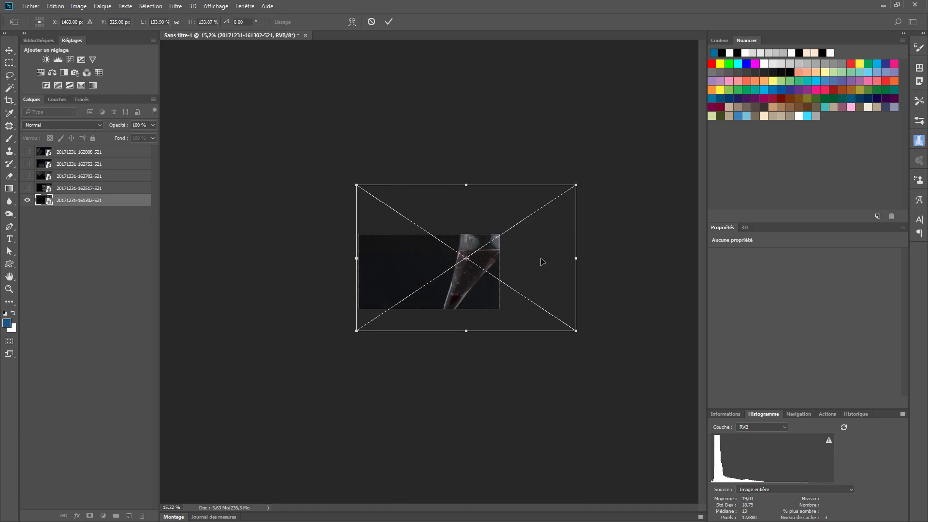
{"action": "left_click_drag", "start_coordinate": [555, 230], "coordinate": [493, 262]}
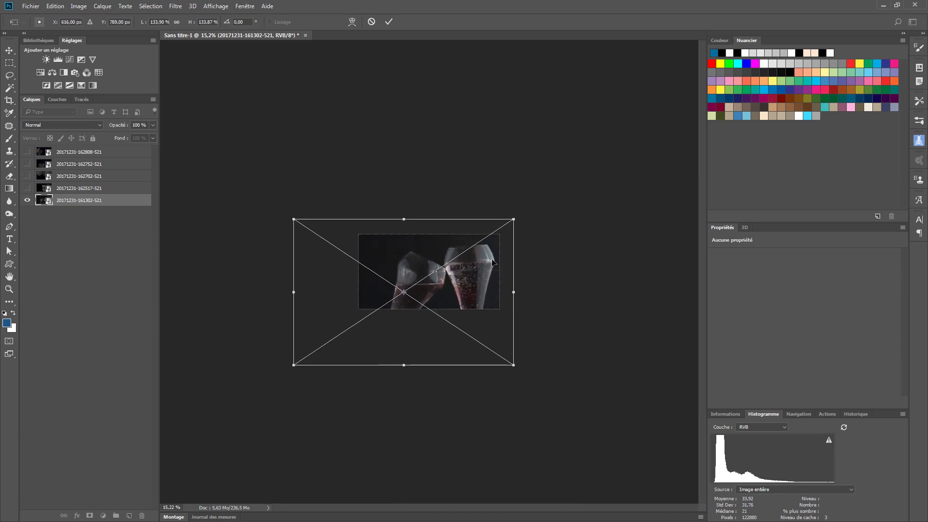
{"action": "left_click_drag", "start_coordinate": [293, 368], "coordinate": [377, 338]}
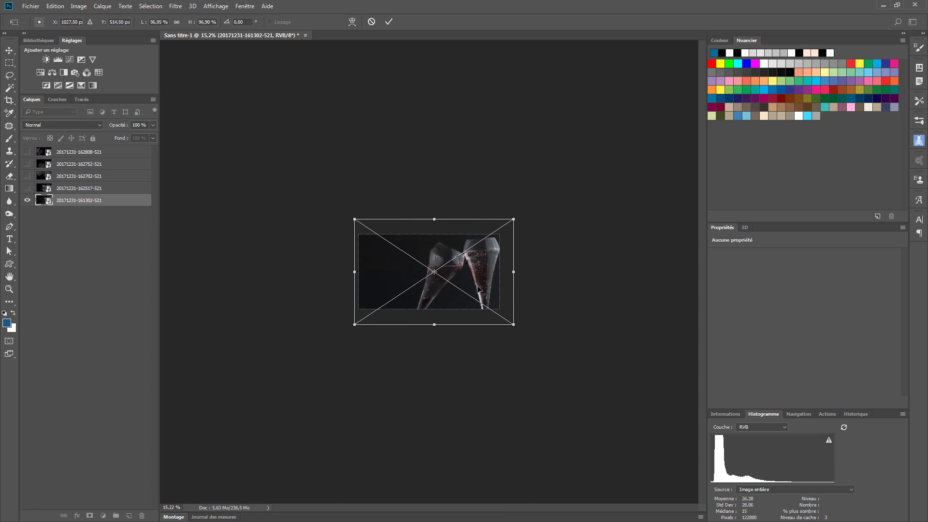
{"action": "mouse_move", "coordinate": [484, 283]}
{"action": "left_mouse_down"}
{"action": "mouse_move", "coordinate": [473, 286]}
{"action": "mouse_move", "coordinate": [471, 305]}
{"action": "mouse_move", "coordinate": [468, 277]}
{"action": "left_mouse_up"}
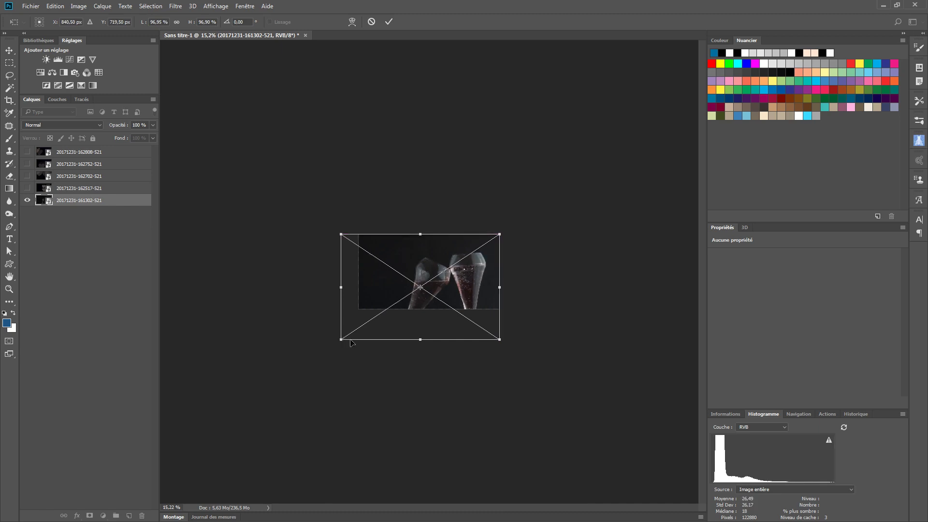
Step: Reduce the glasses layer further to about 86.7%, lower it to about 67 px below the canvas's upper edge, and apply the transformation
{"action": "scroll", "coordinate": [415, 285], "scroll_direction": "up", "scroll_amount": 5}
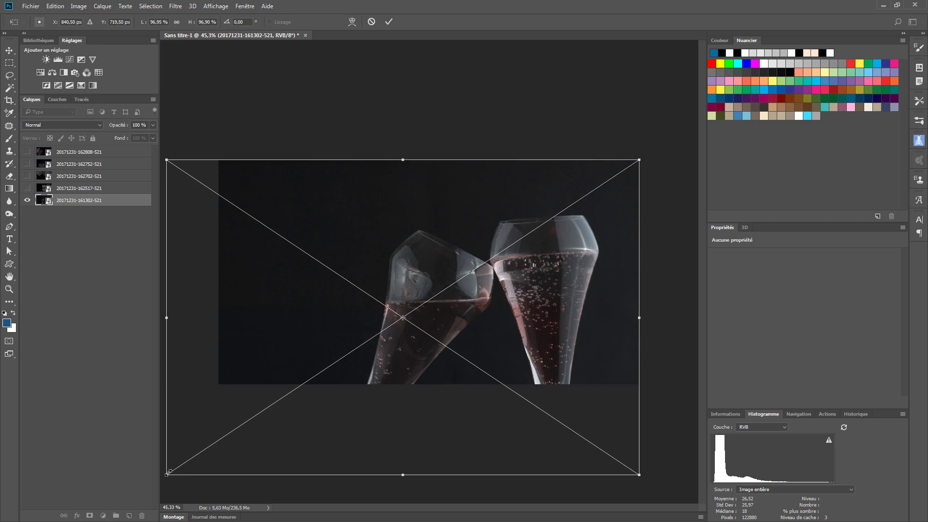
{"action": "left_click_drag", "start_coordinate": [168, 473], "coordinate": [202, 456]}
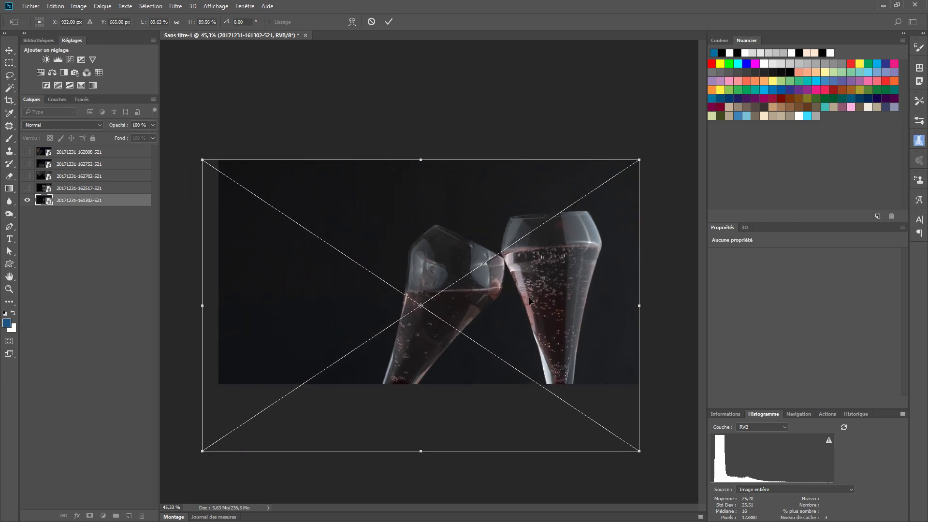
{"action": "left_click_drag", "start_coordinate": [526, 299], "coordinate": [526, 309]}
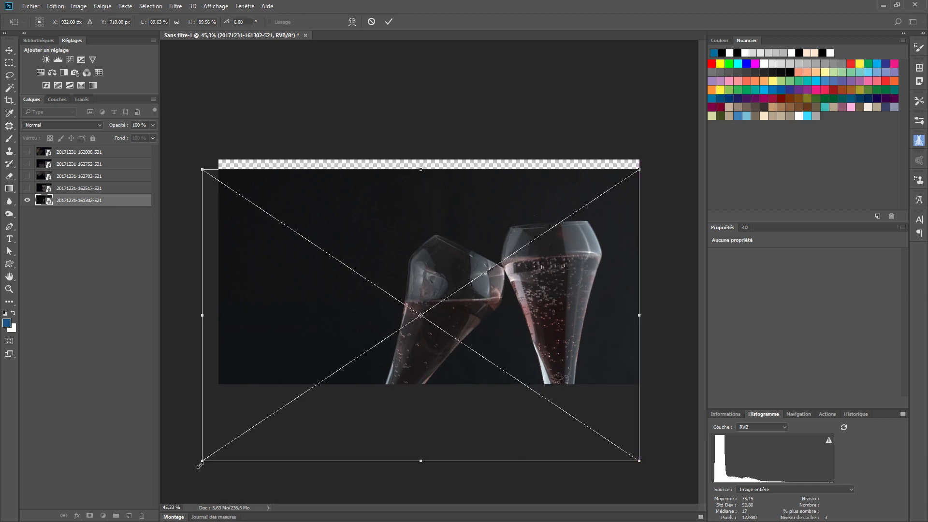
{"action": "left_click_drag", "start_coordinate": [201, 463], "coordinate": [216, 452]}
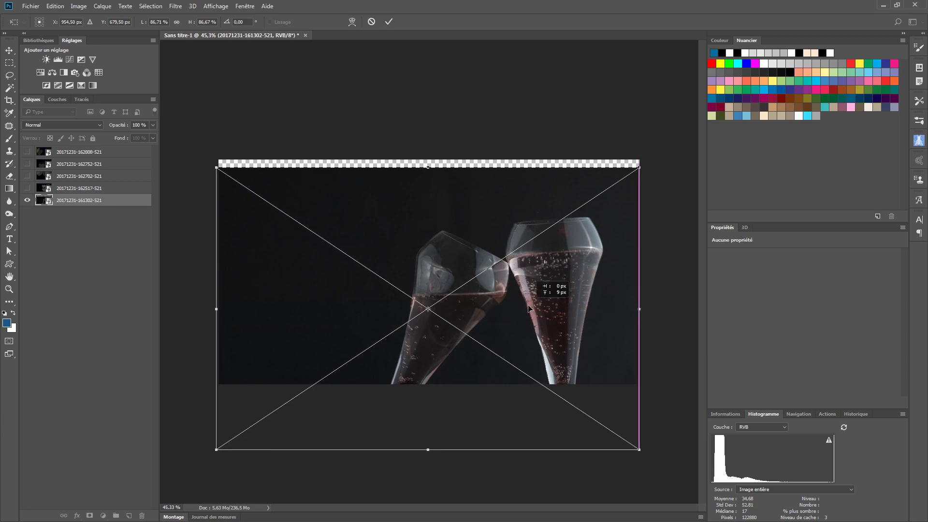
{"action": "left_click_drag", "start_coordinate": [542, 220], "coordinate": [542, 226]}
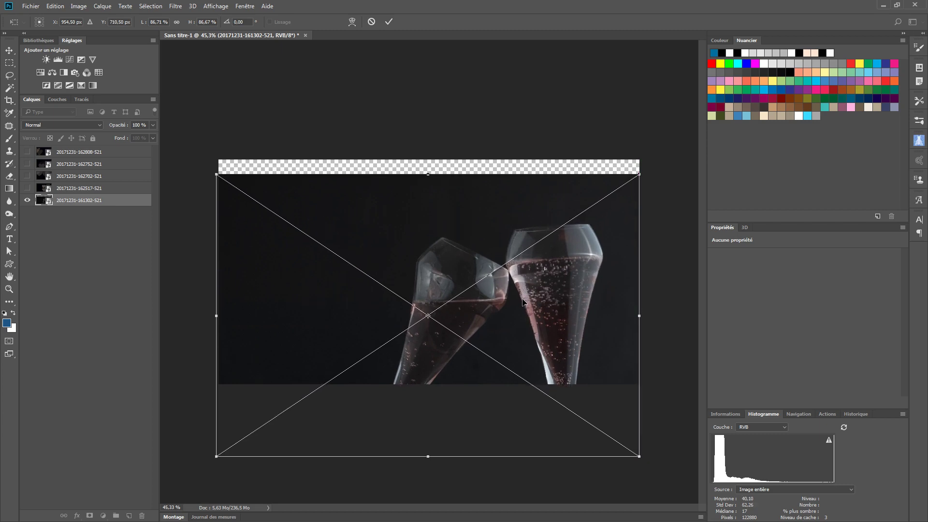
{"action": "left_click", "coordinate": [393, 22]}
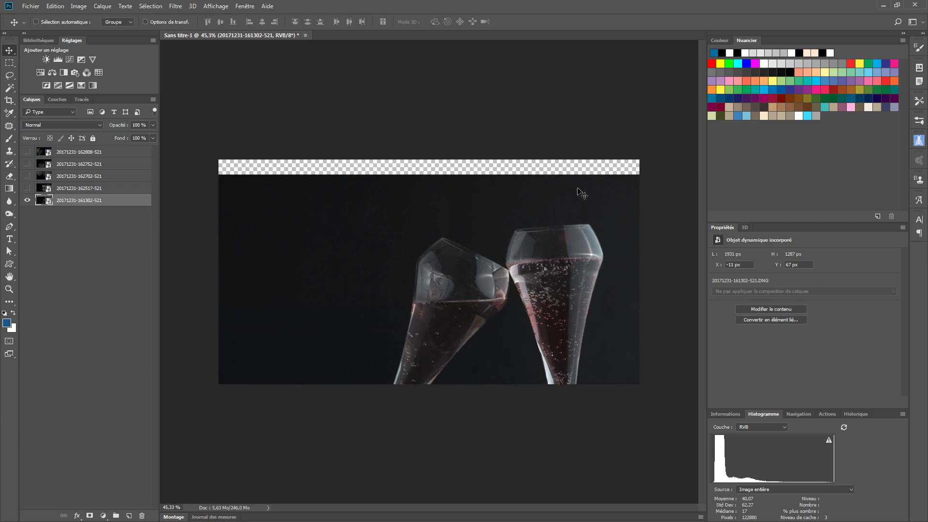
Step: Add a solid color fill layer in black (000000) above the photo layers
{"action": "left_click", "coordinate": [72, 255]}
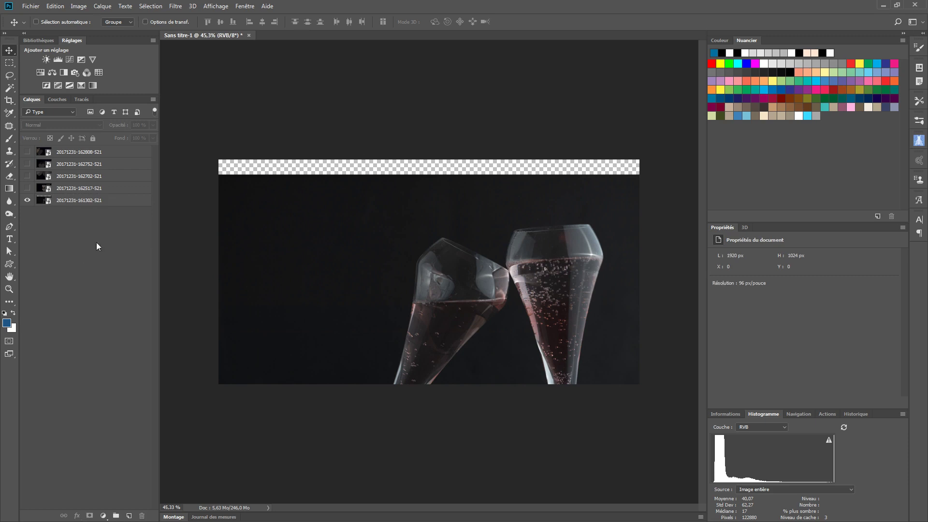
{"action": "left_click", "coordinate": [103, 516]}
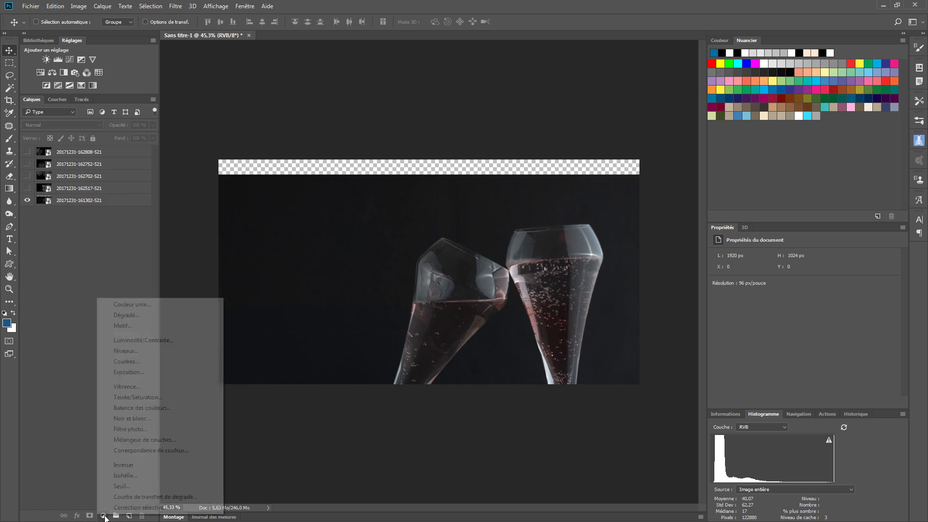
{"action": "left_click", "coordinate": [141, 305]}
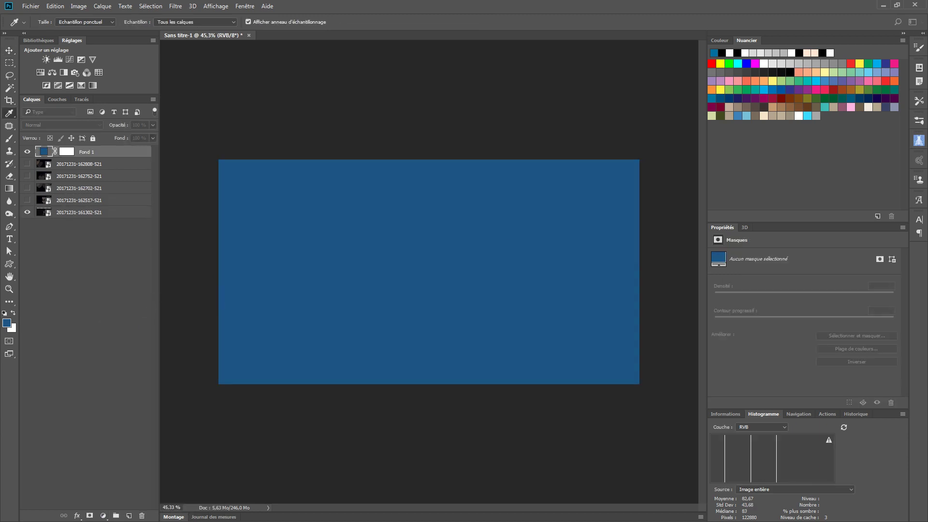
{"action": "left_click_drag", "start_coordinate": [734, 45], "coordinate": [489, 75]}
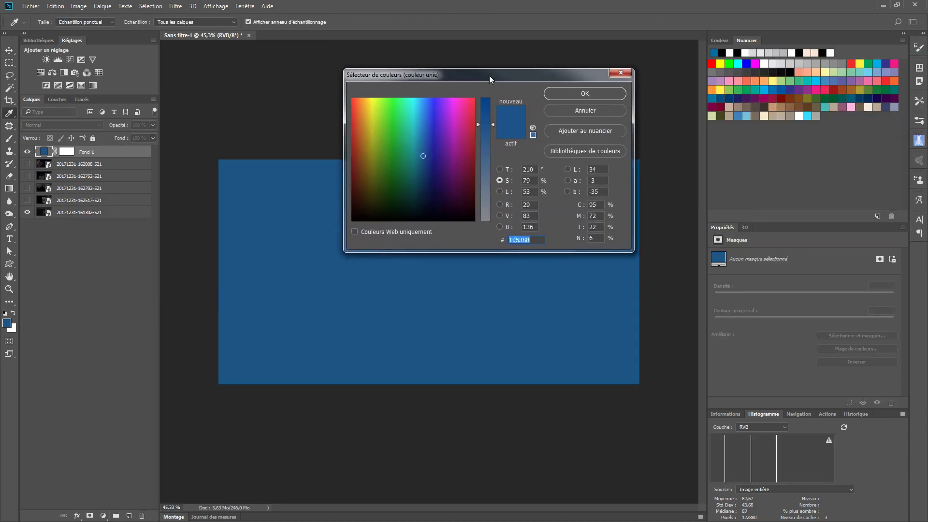
{"action": "mouse_move", "coordinate": [423, 155]}
{"action": "left_mouse_down"}
{"action": "mouse_move", "coordinate": [416, 173]}
{"action": "mouse_move", "coordinate": [308, 265]}
{"action": "left_mouse_up"}
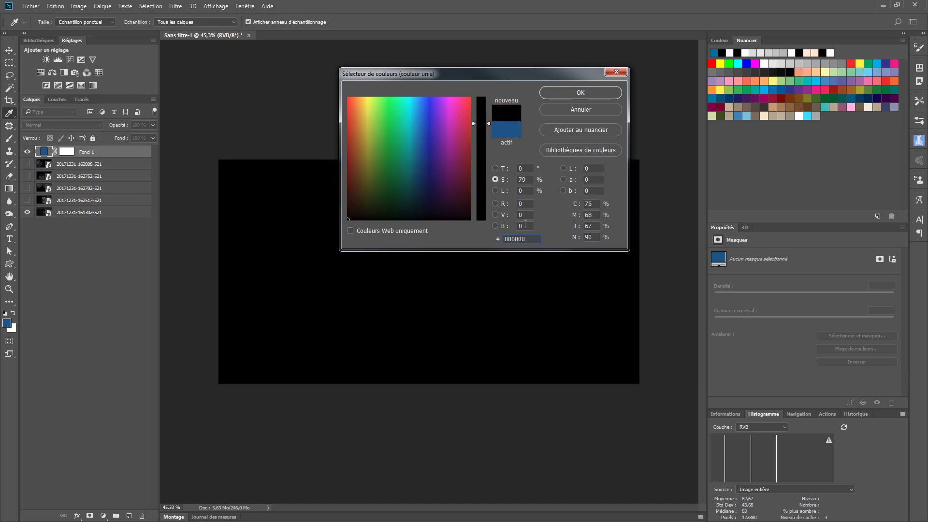
{"action": "left_click", "coordinate": [573, 93]}
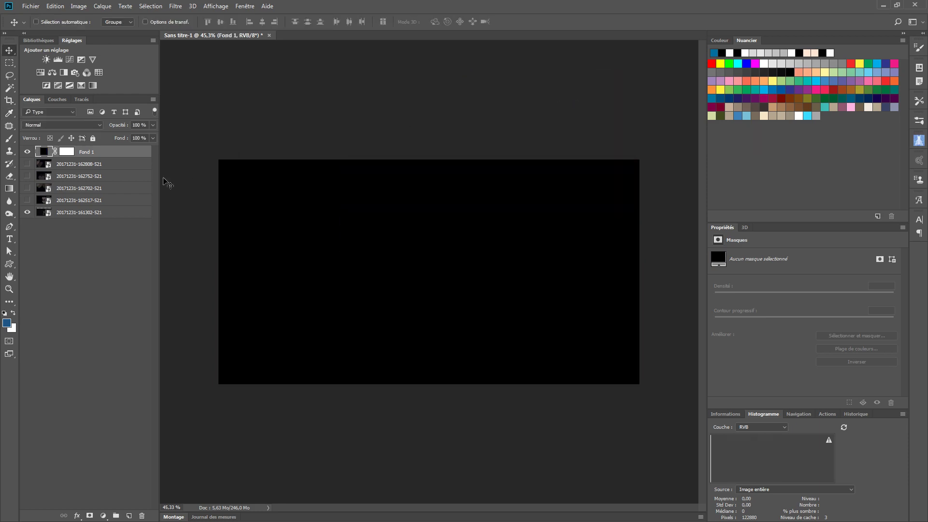
Step: Move the black fill layer to the bottom of the layer stack and select the visible glasses layer
{"action": "left_click_drag", "start_coordinate": [128, 153], "coordinate": [116, 232]}
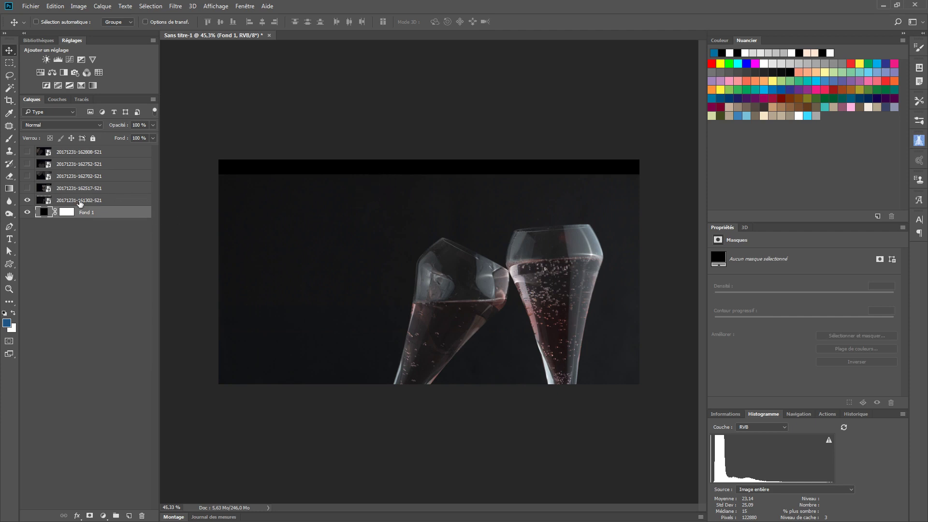
{"action": "left_click", "coordinate": [89, 204]}
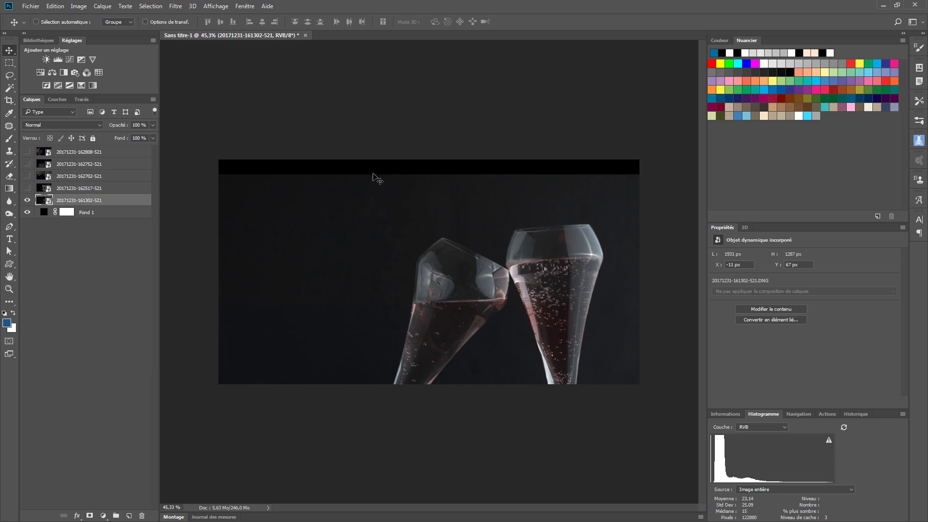
Step: In the glasses photo's raw settings, set Blacks to -47, Whites to +33 and Clarity to +22, and move the layer to X 0, Y 38 px
{"action": "double_click", "coordinate": [43, 203]}
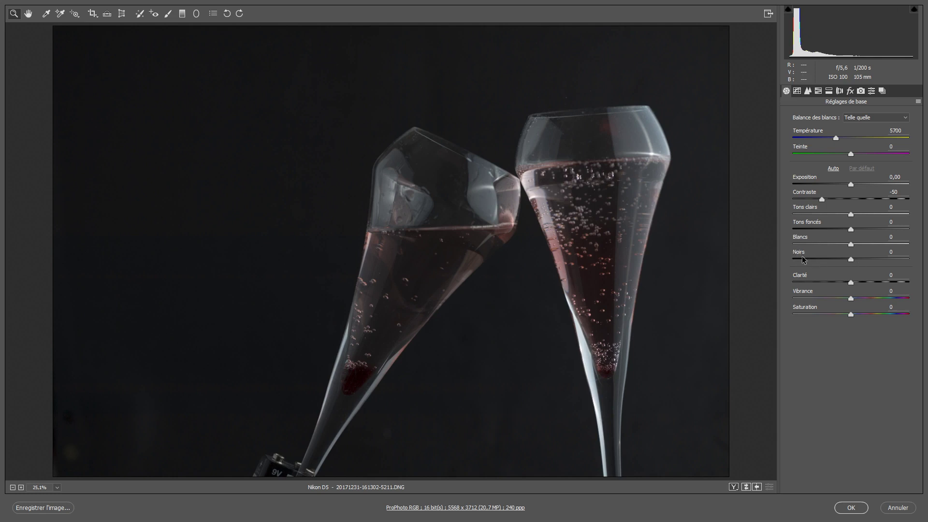
{"action": "left_click_drag", "start_coordinate": [851, 259], "coordinate": [824, 256]}
{"action": "left_click", "coordinate": [849, 260], "text": "alt"}
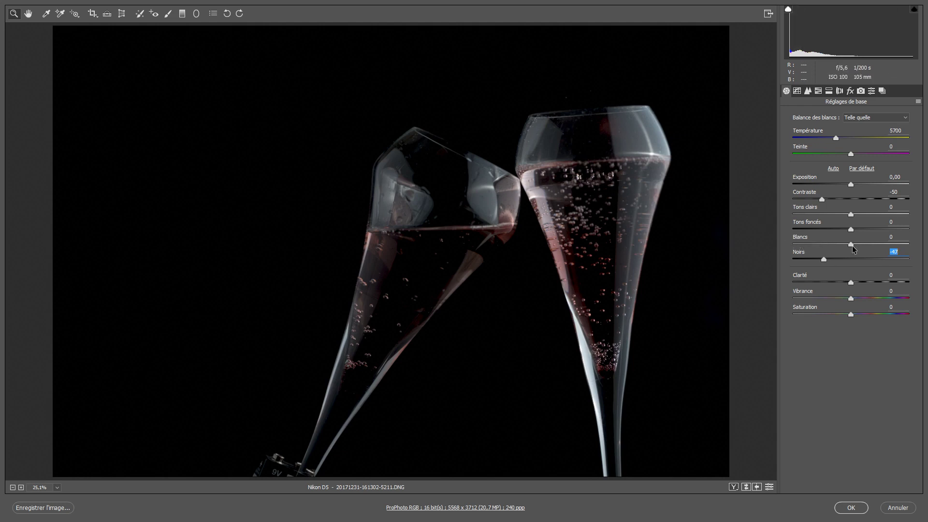
{"action": "key", "text": "alt"}
{"action": "left_click_drag", "start_coordinate": [852, 247], "coordinate": [869, 242]}
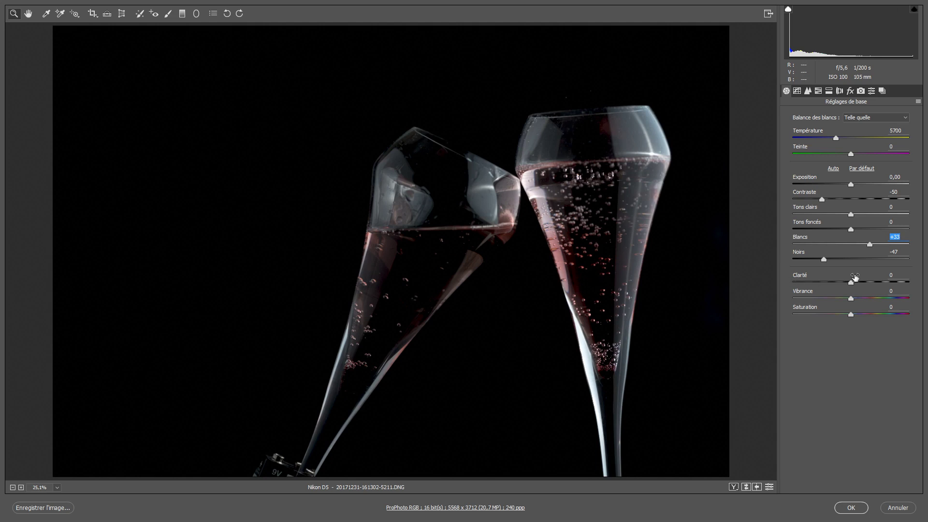
{"action": "mouse_move", "coordinate": [852, 286]}
{"action": "left_mouse_down"}
{"action": "mouse_move", "coordinate": [870, 282]}
{"action": "mouse_move", "coordinate": [863, 291]}
{"action": "left_mouse_up"}
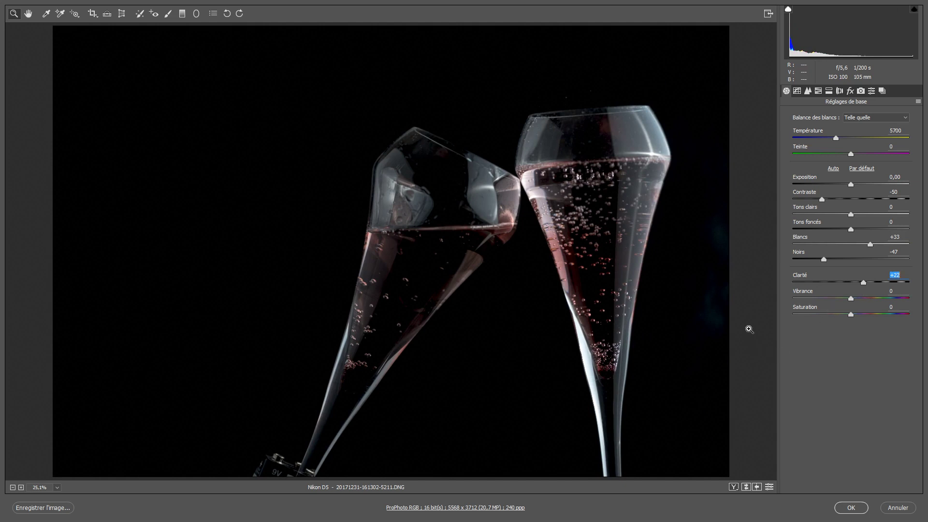
{"action": "left_click", "coordinate": [852, 508]}
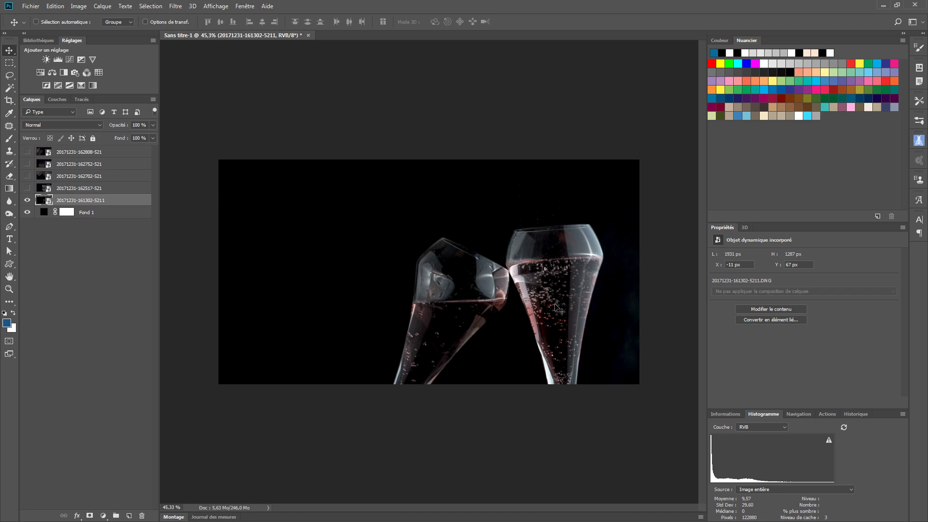
{"action": "left_click_drag", "start_coordinate": [556, 305], "coordinate": [559, 298]}
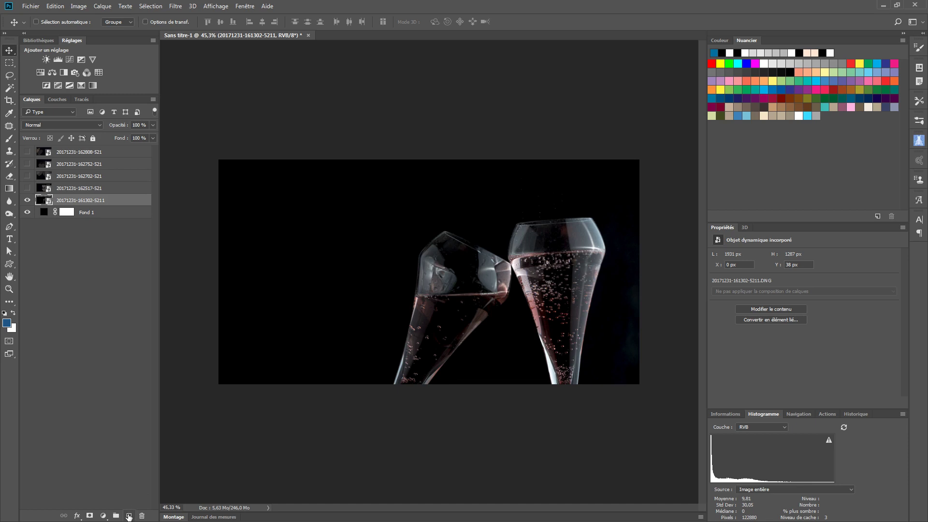
Step: Add an empty layer above the glasses layer and choose the 675 px curved liquid splash brush
{"action": "left_click", "coordinate": [129, 515]}
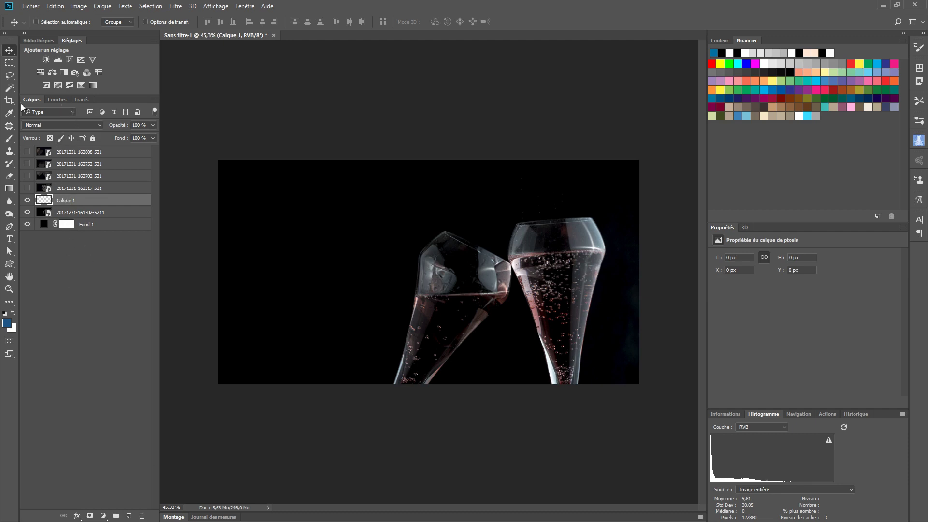
{"action": "left_click", "coordinate": [9, 140]}
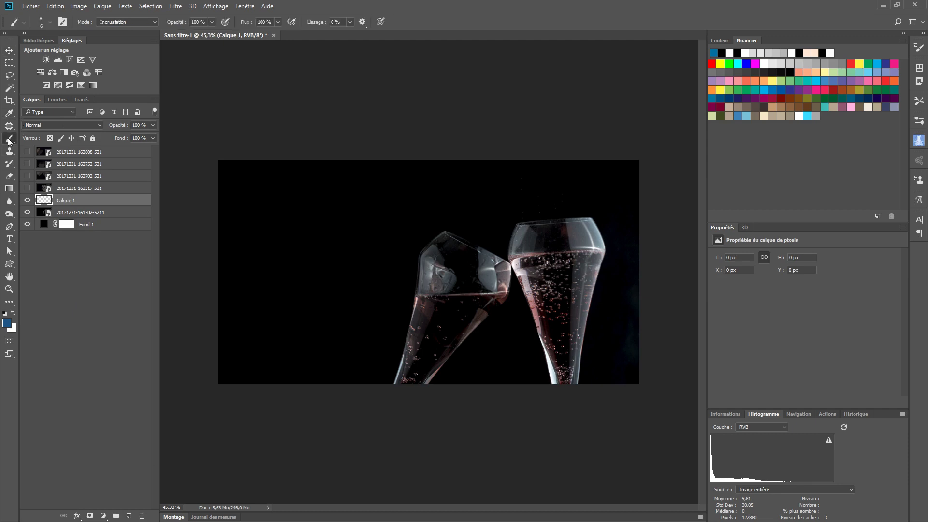
{"action": "left_click", "coordinate": [50, 23]}
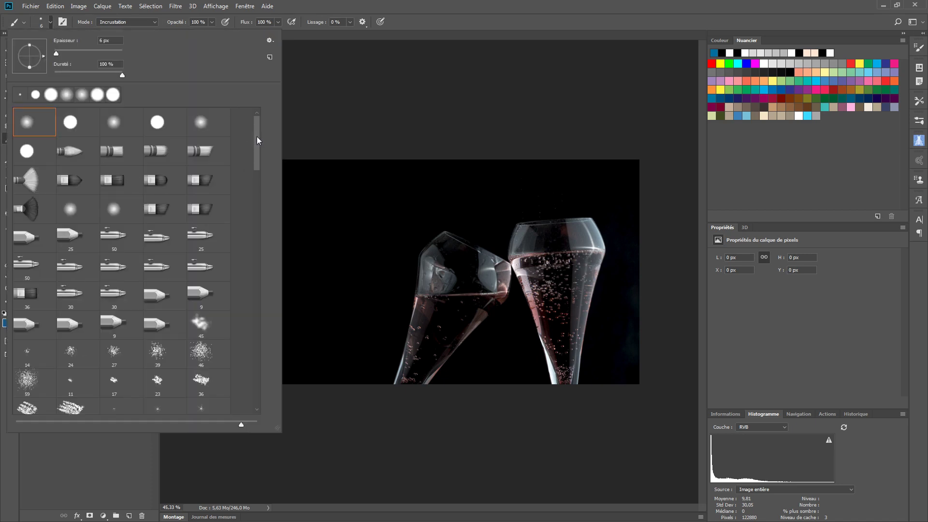
{"action": "left_click_drag", "start_coordinate": [258, 140], "coordinate": [256, 302]}
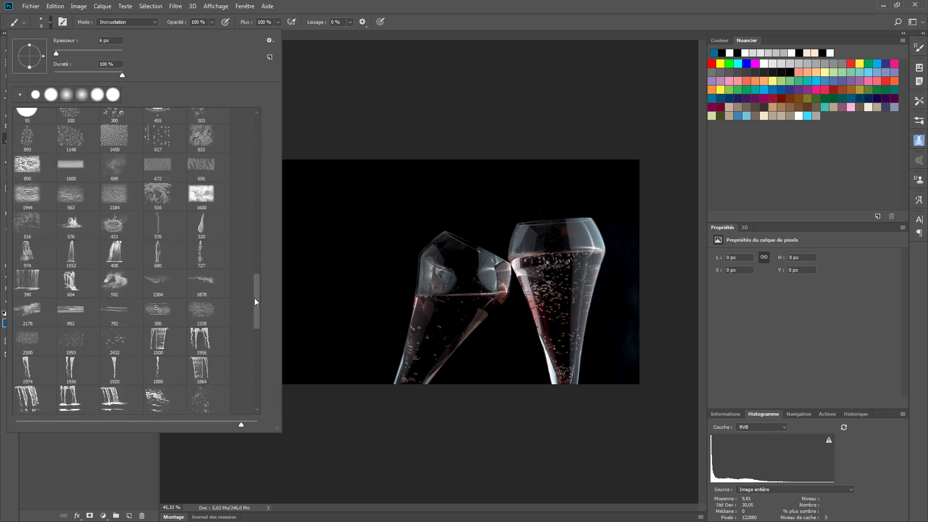
{"action": "scroll", "coordinate": [254, 299], "scroll_direction": "down", "scroll_amount": 2}
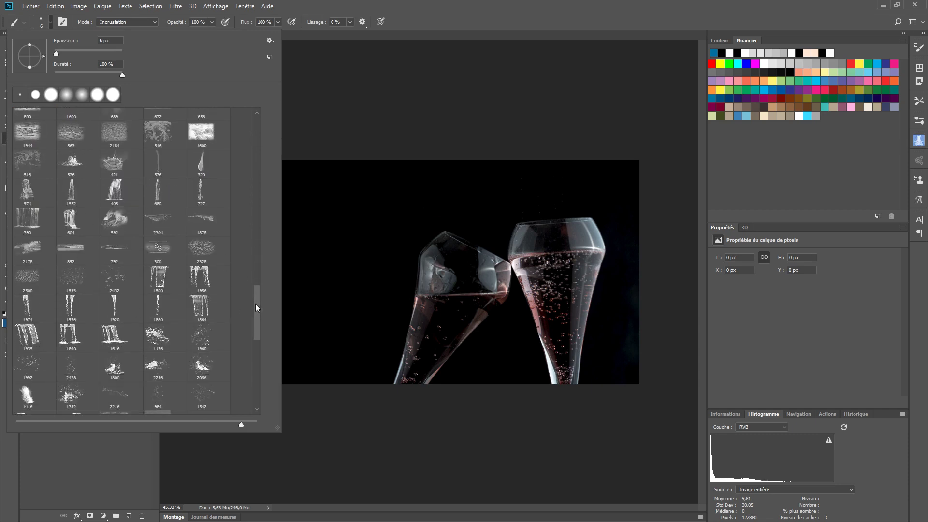
{"action": "left_click_drag", "start_coordinate": [256, 304], "coordinate": [257, 330]}
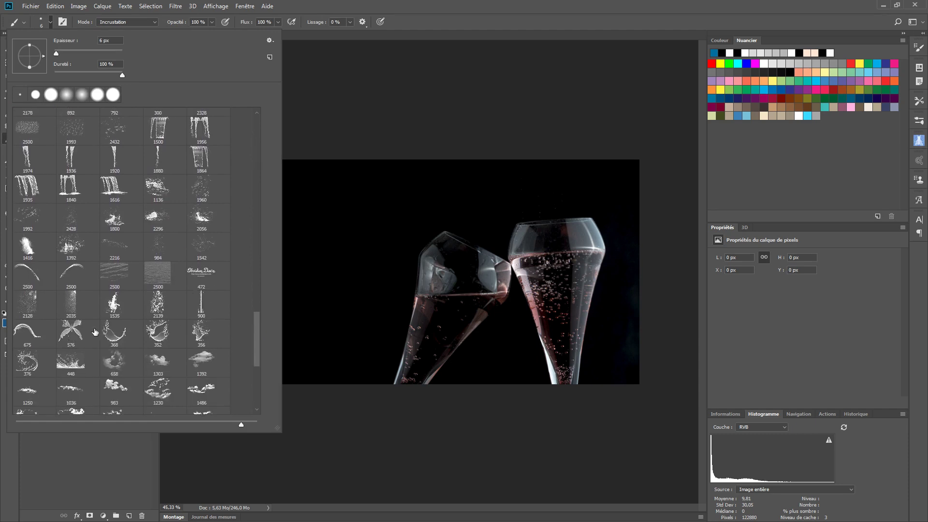
{"action": "mouse_move", "coordinate": [256, 333]}
{"action": "left_mouse_down"}
{"action": "mouse_move", "coordinate": [257, 307]}
{"action": "mouse_move", "coordinate": [256, 353]}
{"action": "mouse_move", "coordinate": [256, 341]}
{"action": "left_mouse_up"}
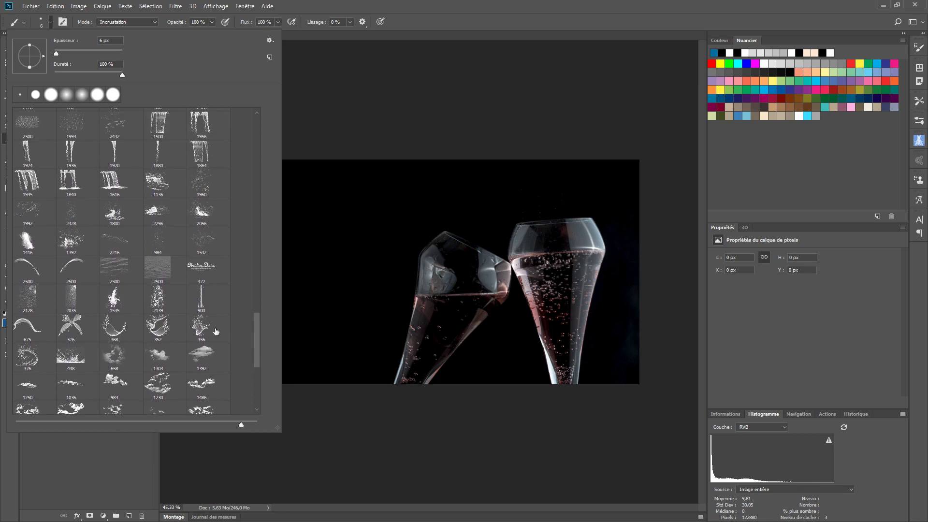
{"action": "left_click", "coordinate": [27, 324]}
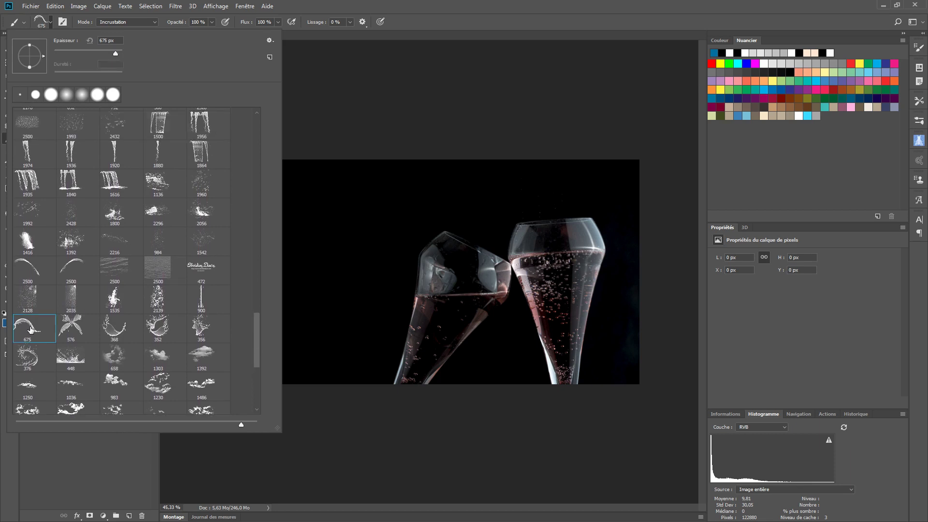
{"action": "left_click", "coordinate": [406, 12]}
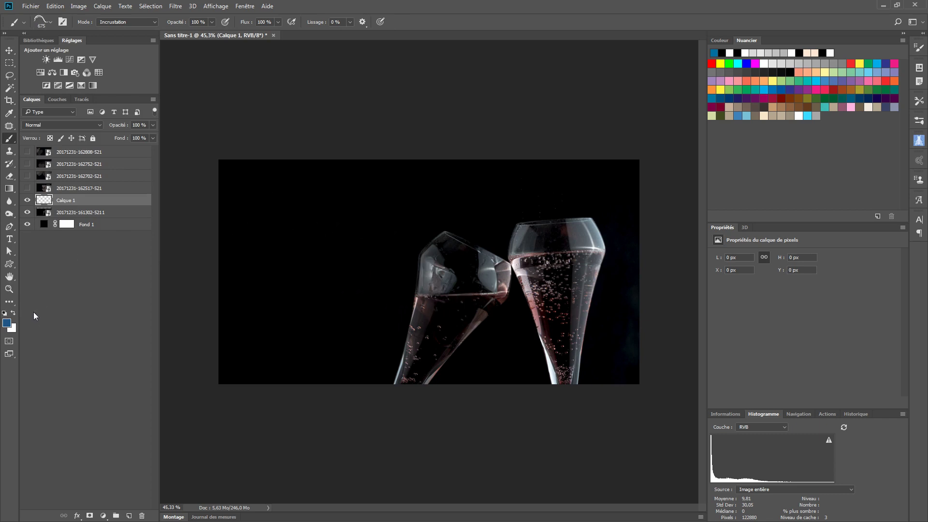
Step: Reset the painting colors to their defaults and swap them to make white the foreground color
{"action": "left_click", "coordinate": [4, 313]}
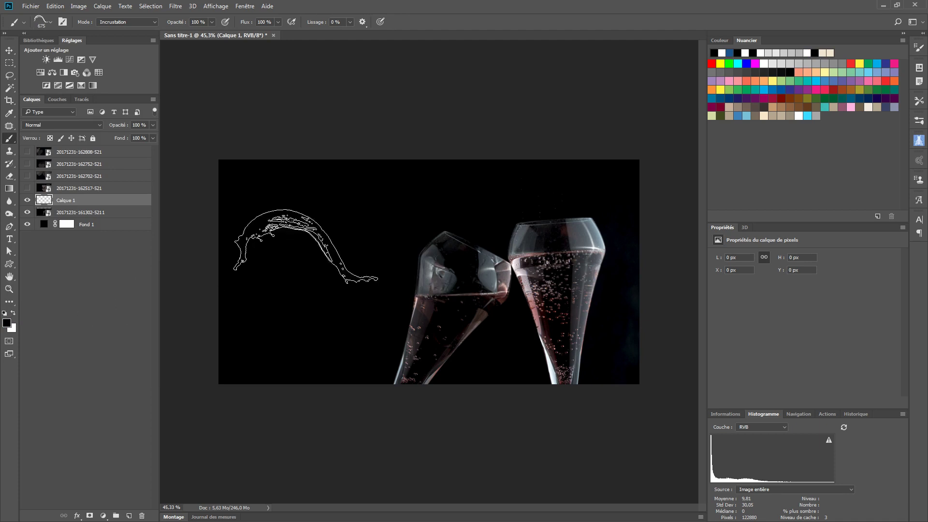
{"action": "left_click", "coordinate": [13, 313]}
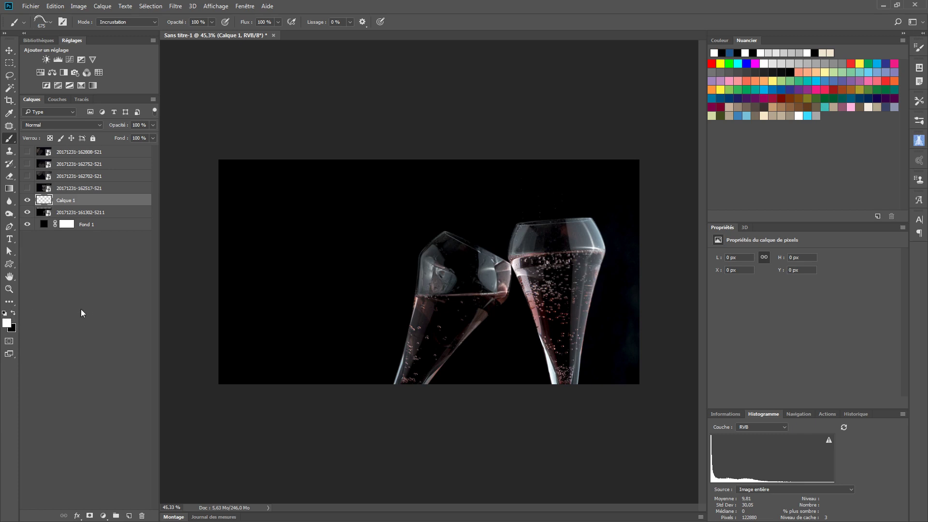
{"action": "key", "text": "x"}
{"action": "key", "text": "x"}
{"action": "key", "text": "x"}
{"action": "key", "text": "x"}
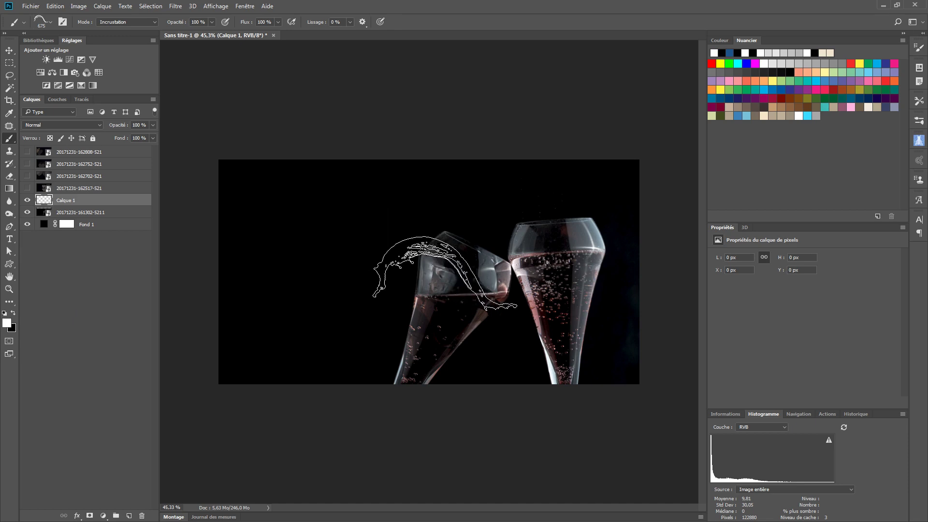
Step: Set the brush mode to Normal and stamp one white liquid splash over the left glass on the new layer
{"action": "left_click", "coordinate": [417, 269]}
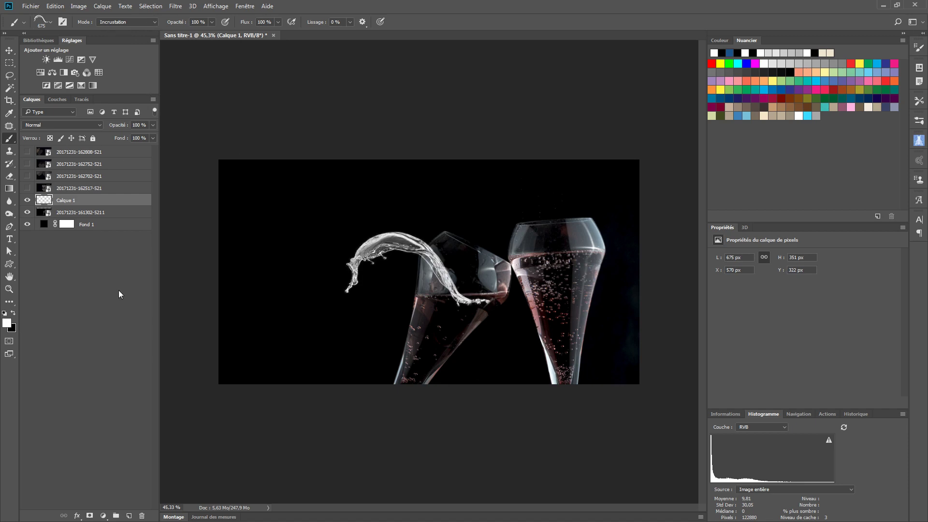
{"action": "key", "text": "ctrl+z"}
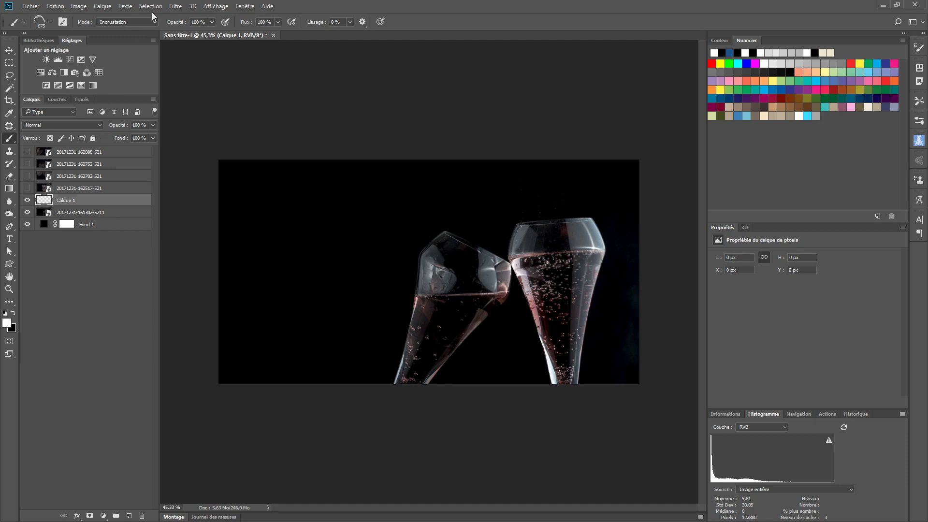
{"action": "left_click", "coordinate": [154, 23]}
{"action": "left_click", "coordinate": [150, 30]}
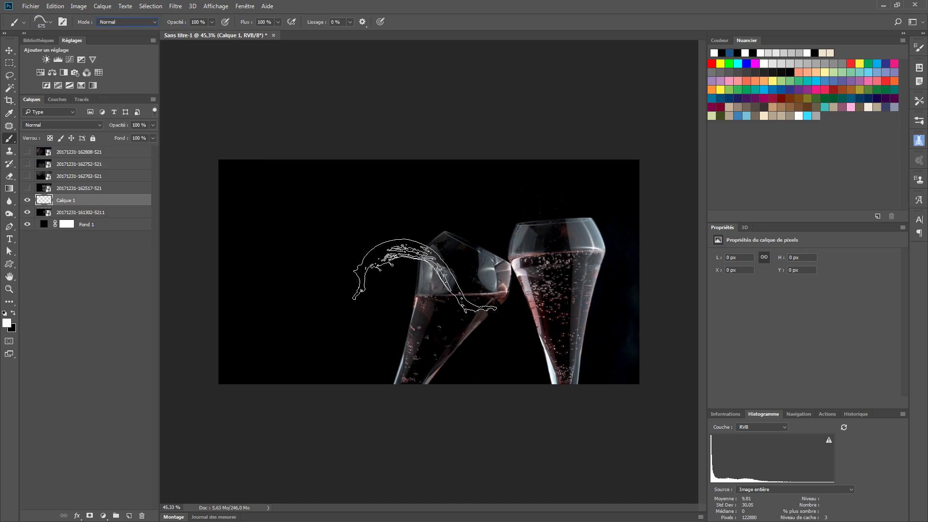
{"action": "left_click", "coordinate": [424, 276]}
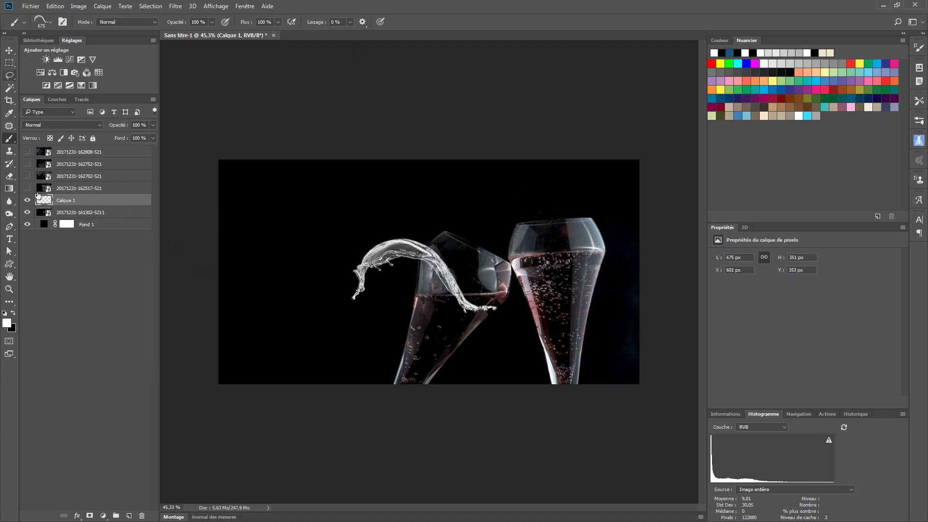
{"action": "left_click", "coordinate": [28, 202]}
{"action": "left_click", "coordinate": [27, 202]}
Step: Start a free transform on the white splash layer and flip the splash horizontally
{"action": "left_click", "coordinate": [33, 6]}
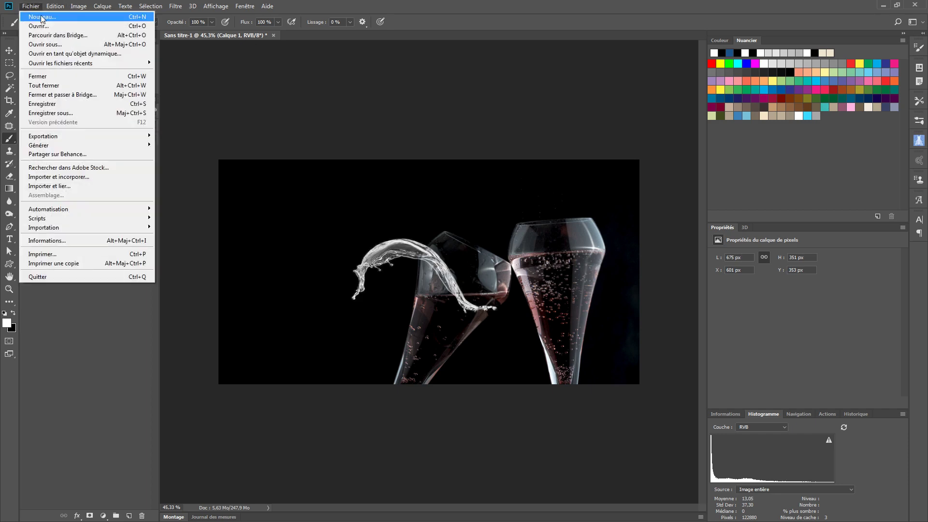
{"action": "left_click", "coordinate": [64, 44]}
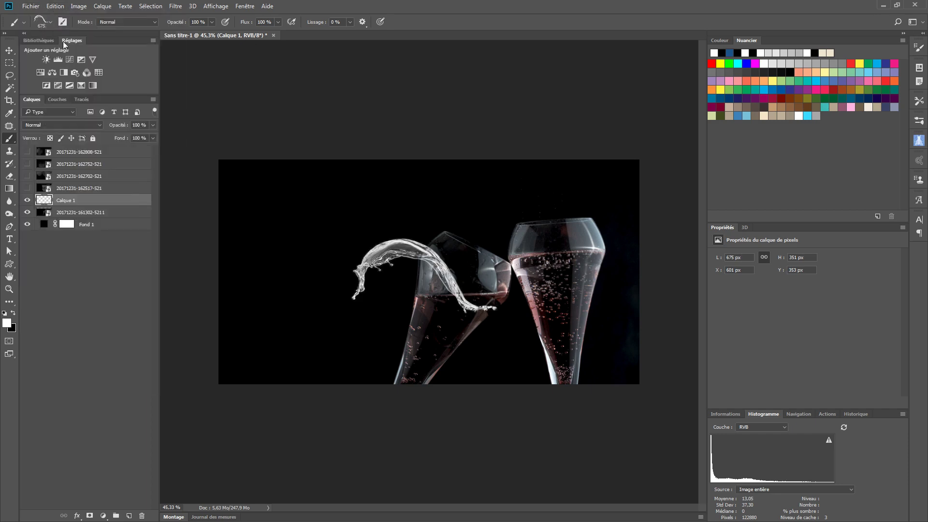
{"action": "left_click", "coordinate": [53, 7]}
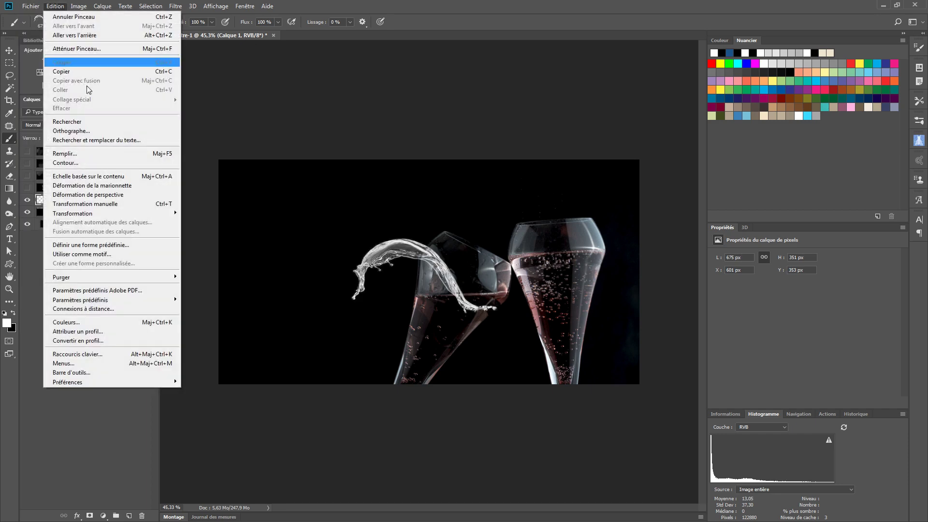
{"action": "left_click", "coordinate": [104, 204]}
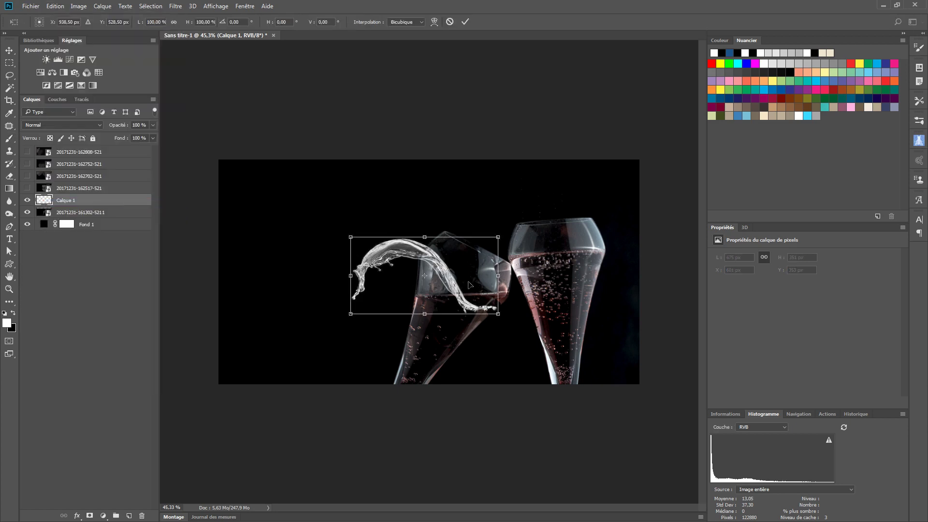
{"action": "scroll", "coordinate": [458, 294], "scroll_direction": "up", "scroll_amount": 5}
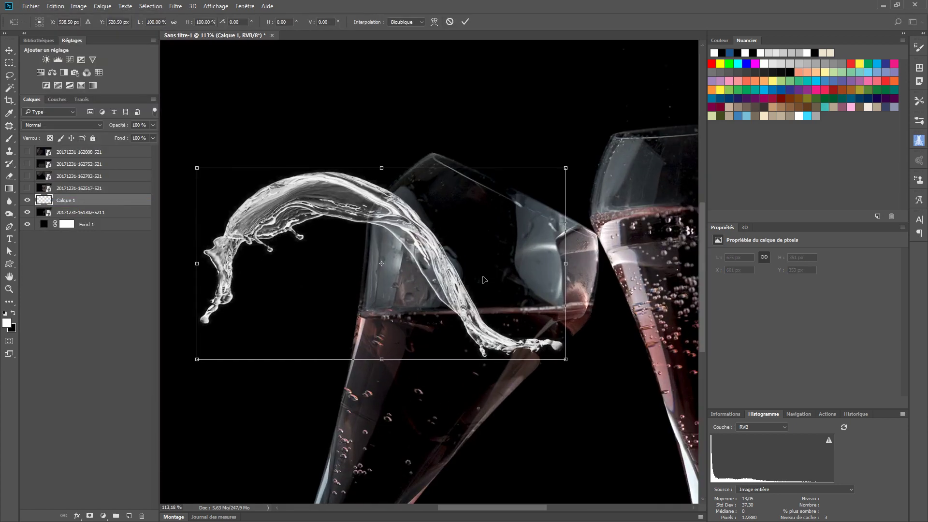
{"action": "scroll", "coordinate": [480, 262], "scroll_direction": "down", "scroll_amount": 2}
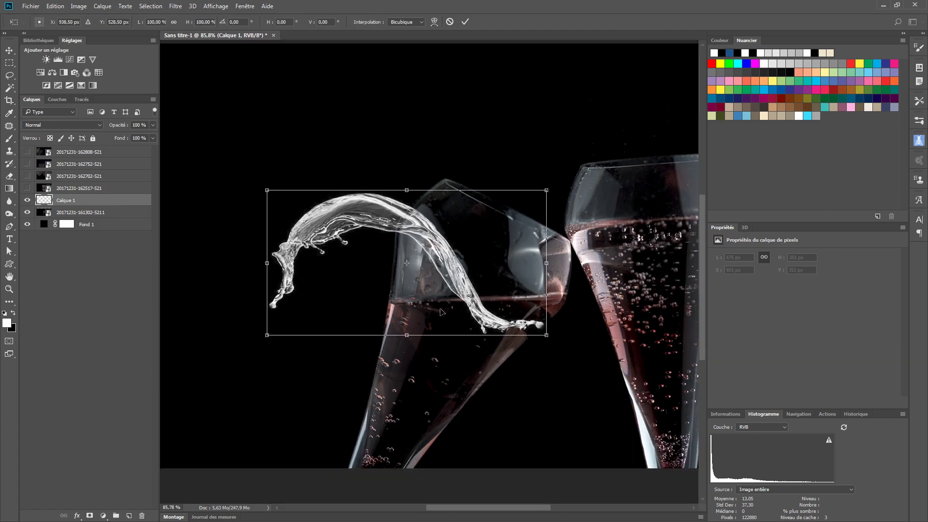
{"action": "left_click_drag", "start_coordinate": [437, 288], "coordinate": [391, 289]}
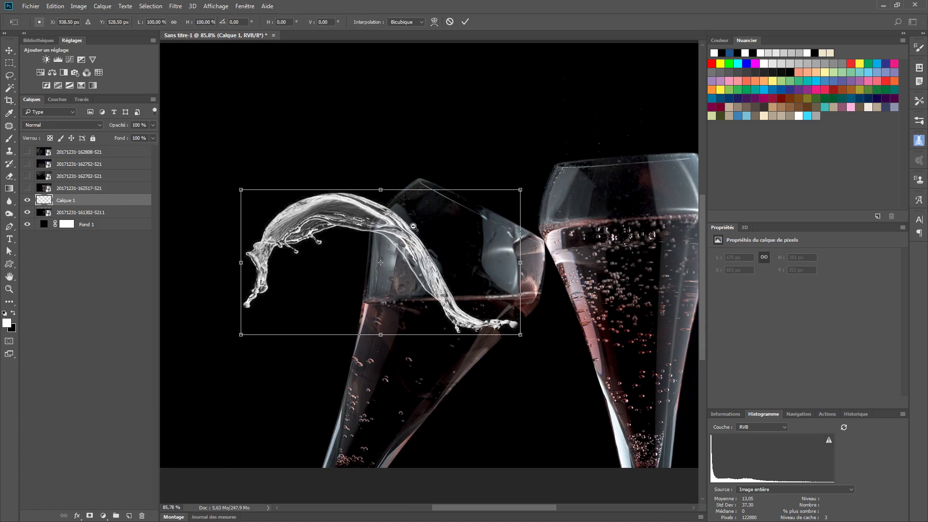
{"action": "left_click", "coordinate": [414, 246], "text": "alt"}
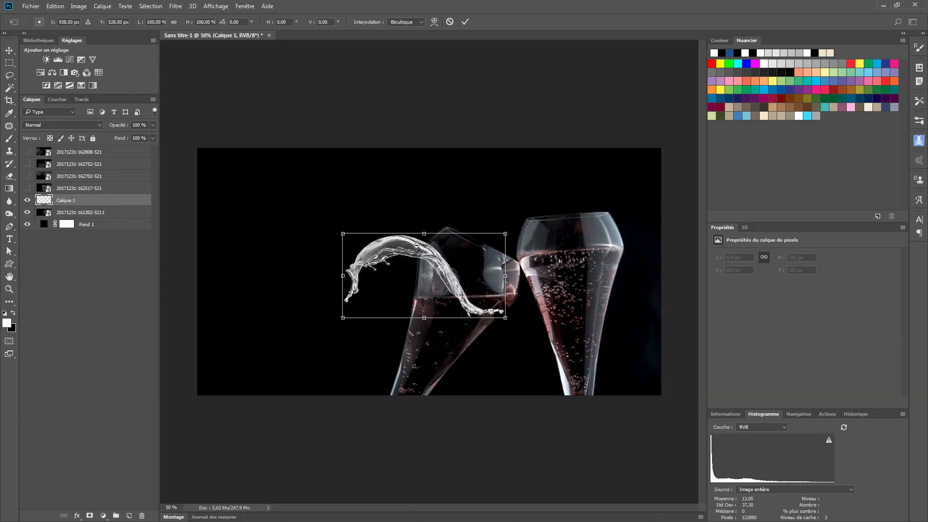
{"action": "left_click", "coordinate": [426, 213]}
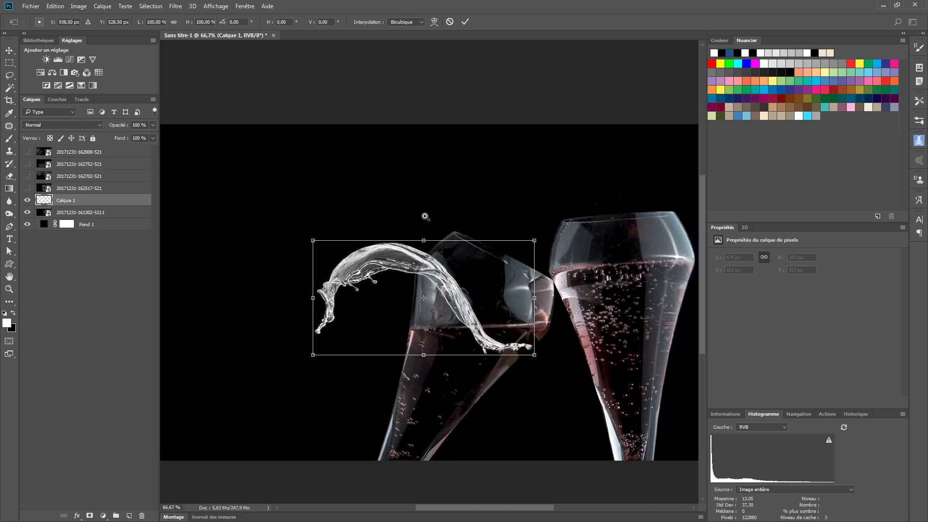
{"action": "left_click", "coordinate": [425, 216]}
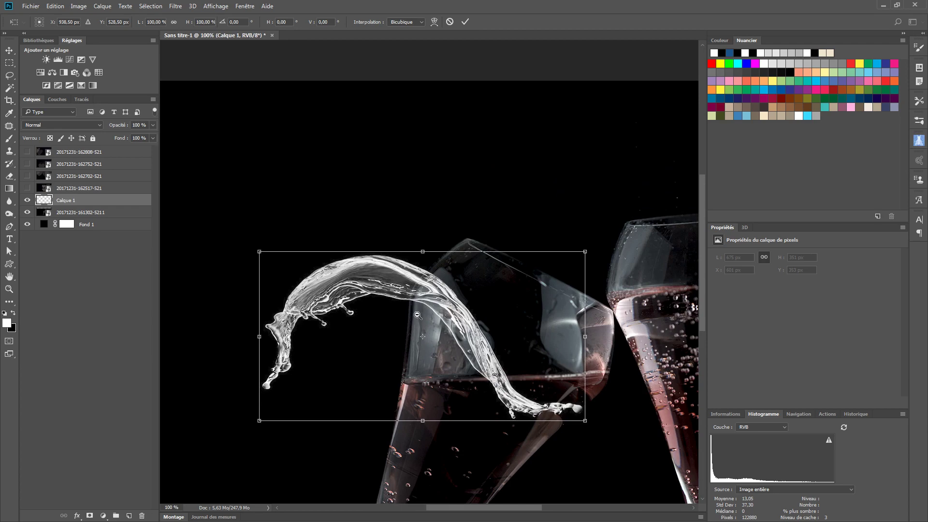
{"action": "left_click_drag", "start_coordinate": [418, 318], "coordinate": [426, 245]}
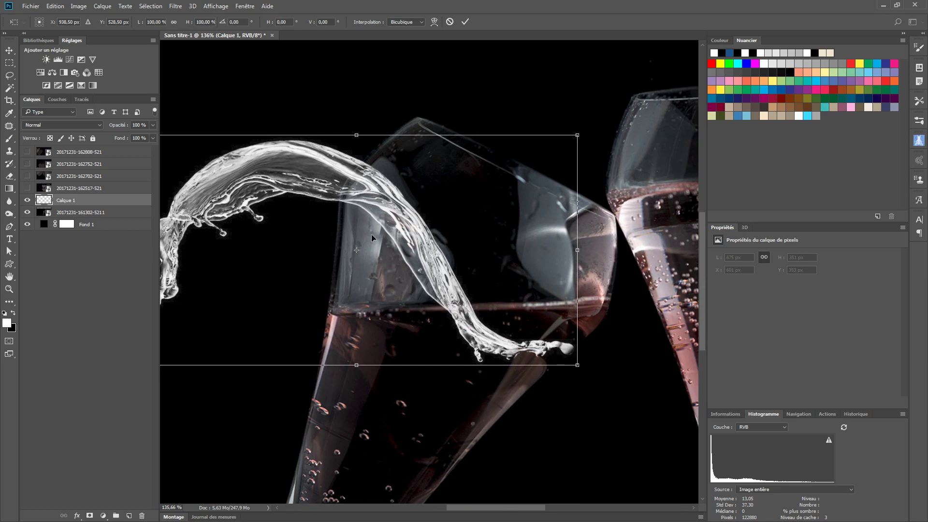
{"action": "right_click", "coordinate": [400, 228]}
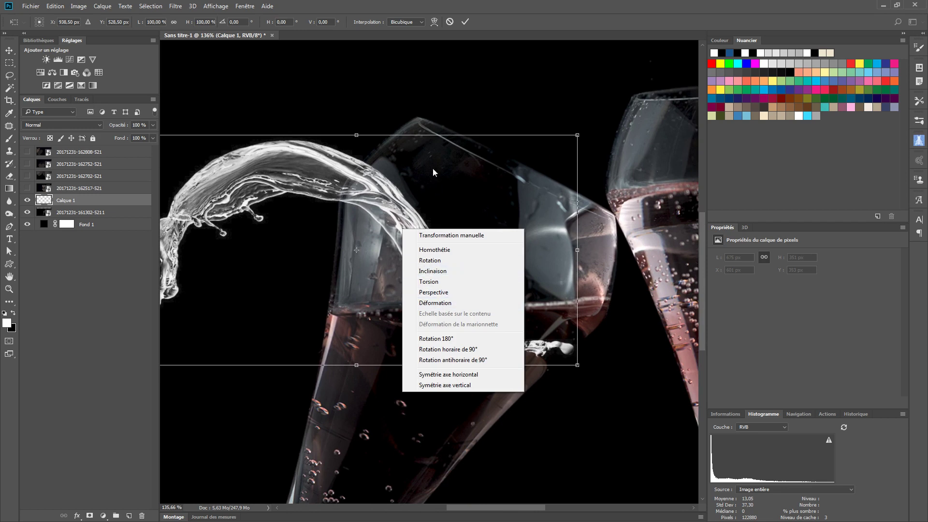
{"action": "left_click", "coordinate": [449, 375]}
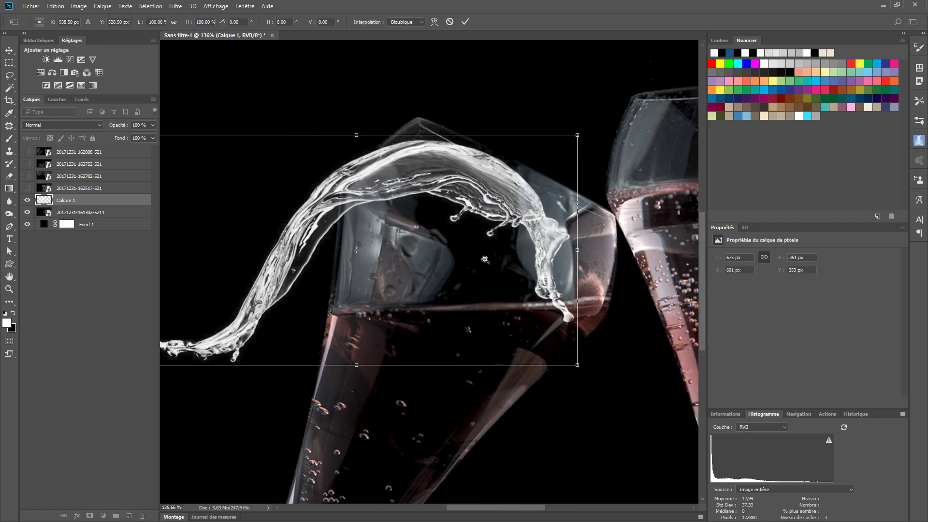
Step: Rotate the flipped splash to 126.57° and place it at X 1181.16 px, Y 413.62 px, rising out of the left glass
{"action": "scroll", "coordinate": [469, 266], "scroll_direction": "down", "scroll_amount": 3}
{"action": "left_click_drag", "start_coordinate": [442, 263], "coordinate": [569, 276]}
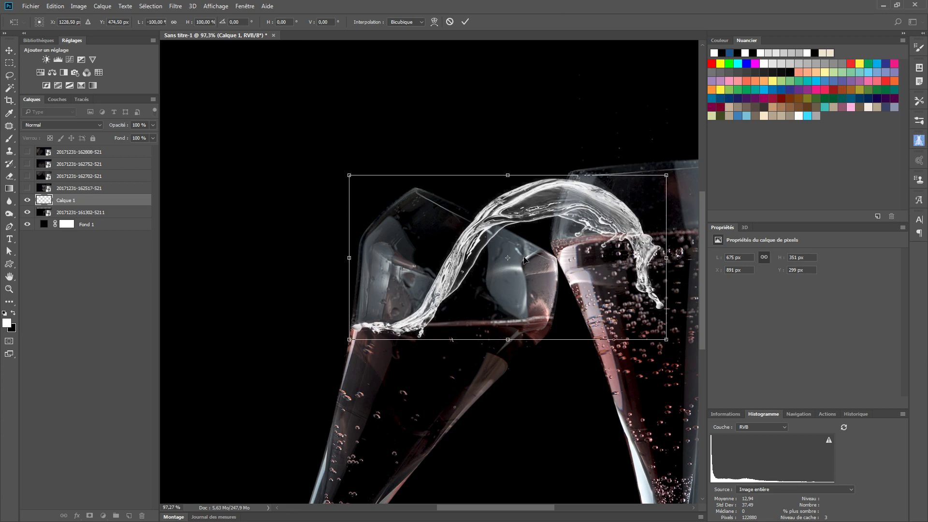
{"action": "left_click_drag", "start_coordinate": [524, 256], "coordinate": [493, 261]}
{"action": "right_click", "coordinate": [523, 266]}
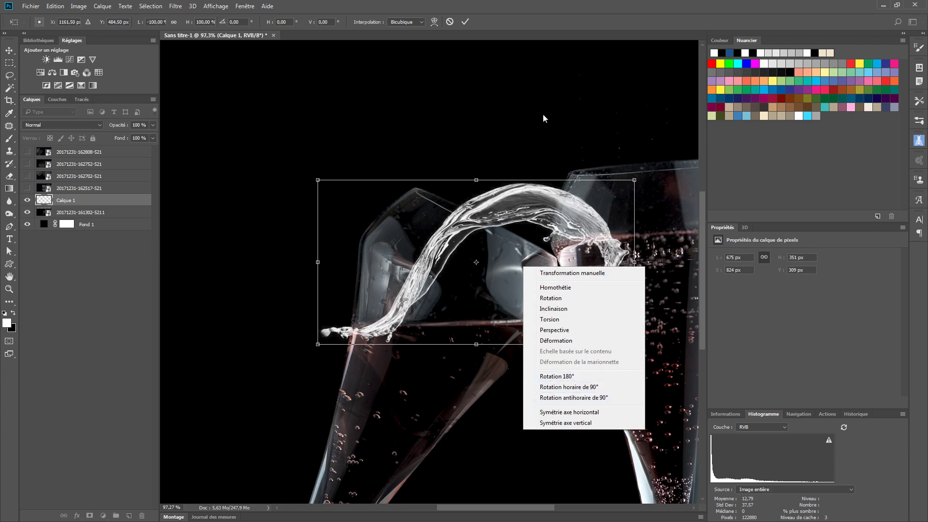
{"action": "left_click", "coordinate": [494, 234]}
{"action": "left_click_drag", "start_coordinate": [602, 103], "coordinate": [494, 336]}
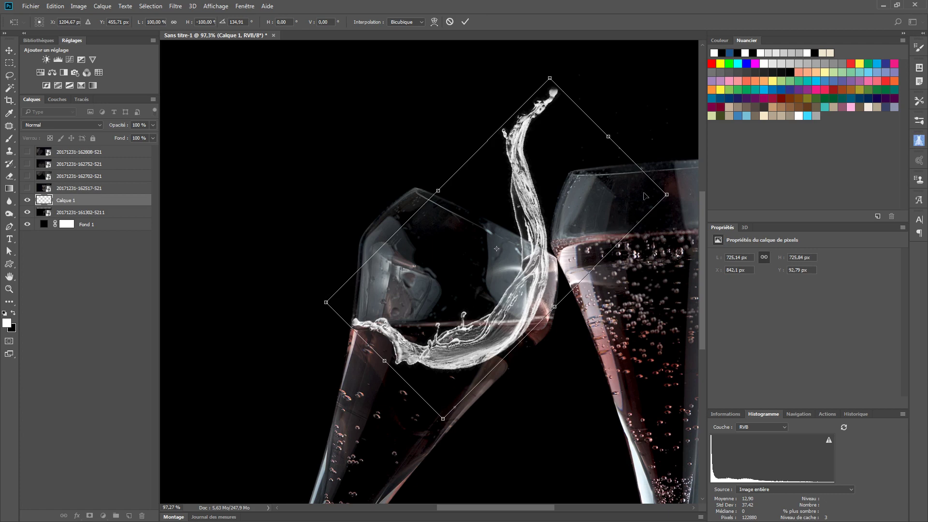
{"action": "left_click_drag", "start_coordinate": [666, 151], "coordinate": [650, 124]}
{"action": "left_click_drag", "start_coordinate": [524, 301], "coordinate": [513, 282]}
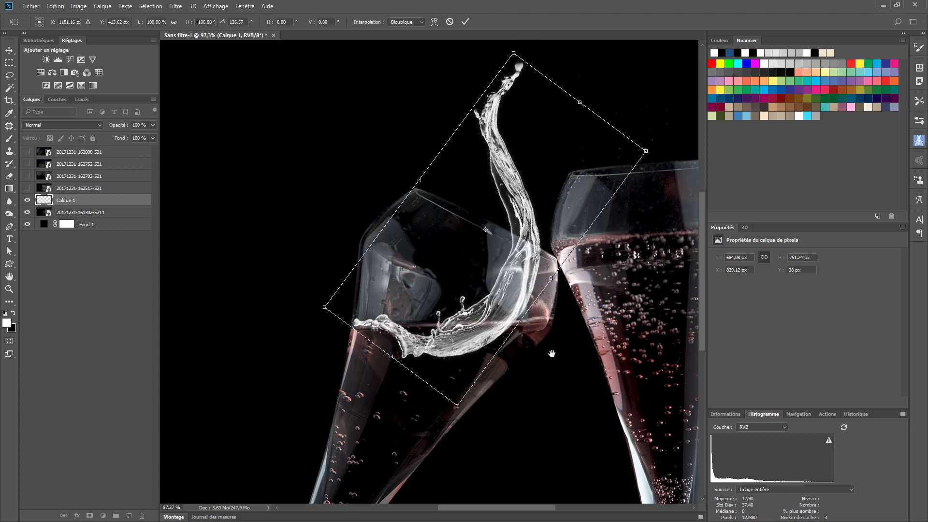
Step: Warp the splash so its base follows the liquid level and the inner right wall of the left glass, and apply the transformation
{"action": "scroll", "coordinate": [575, 346], "scroll_direction": "right", "scroll_amount": 3}
{"action": "scroll", "coordinate": [575, 346], "scroll_direction": "down", "scroll_amount": 1}
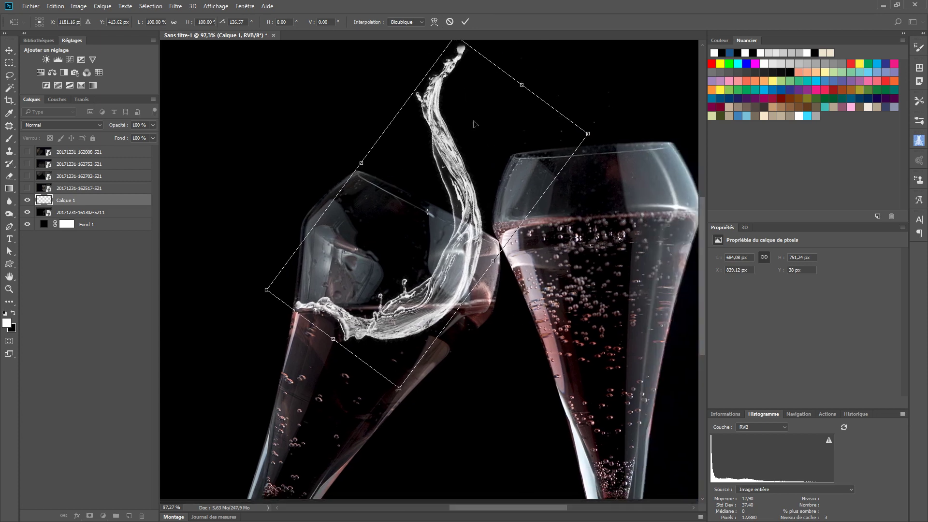
{"action": "left_click_drag", "start_coordinate": [570, 264], "coordinate": [537, 334]}
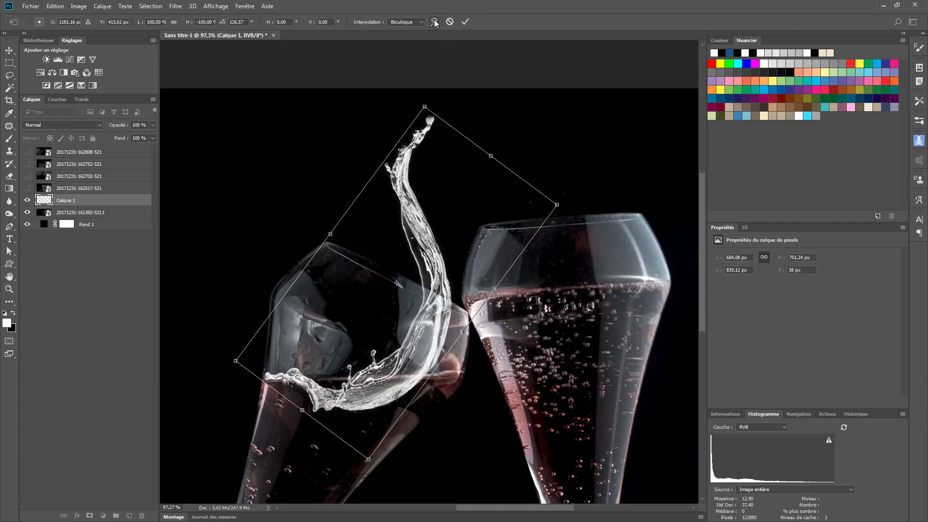
{"action": "right_click", "coordinate": [434, 204]}
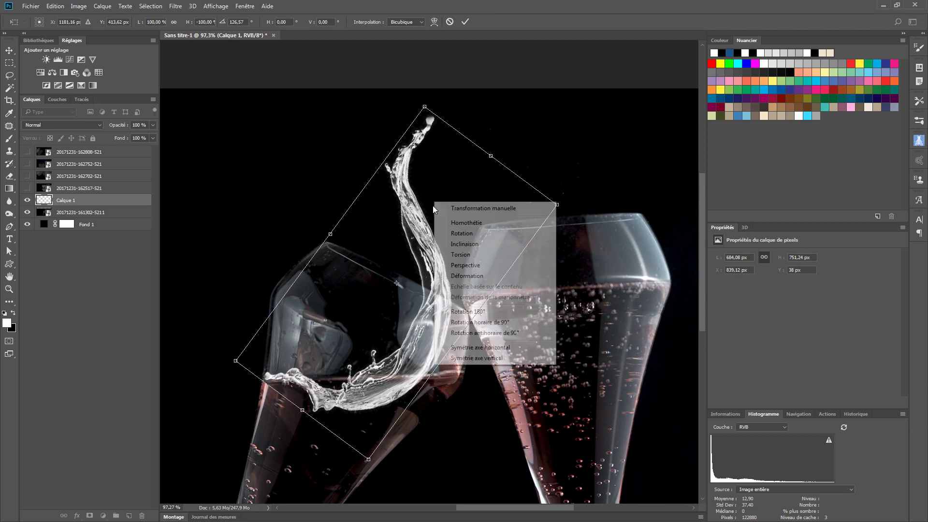
{"action": "left_click", "coordinate": [485, 278]}
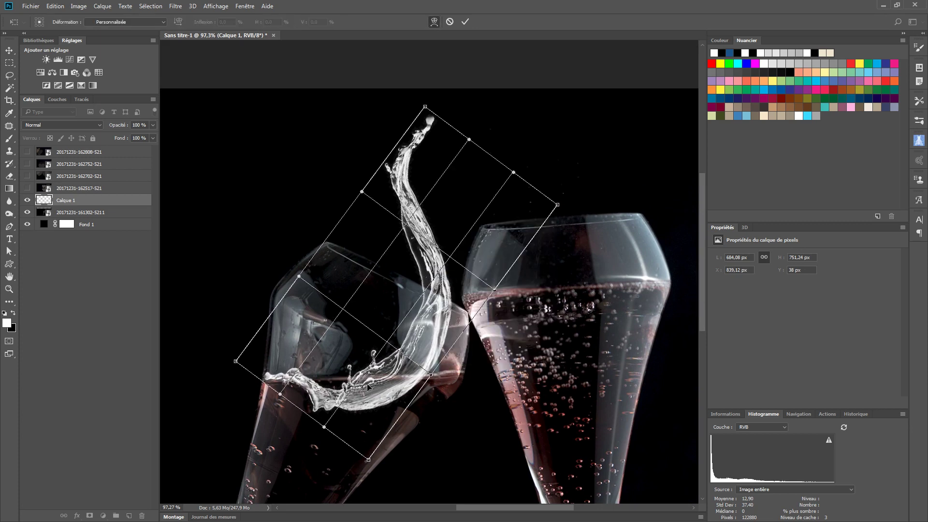
{"action": "left_click_drag", "start_coordinate": [351, 407], "coordinate": [358, 389]}
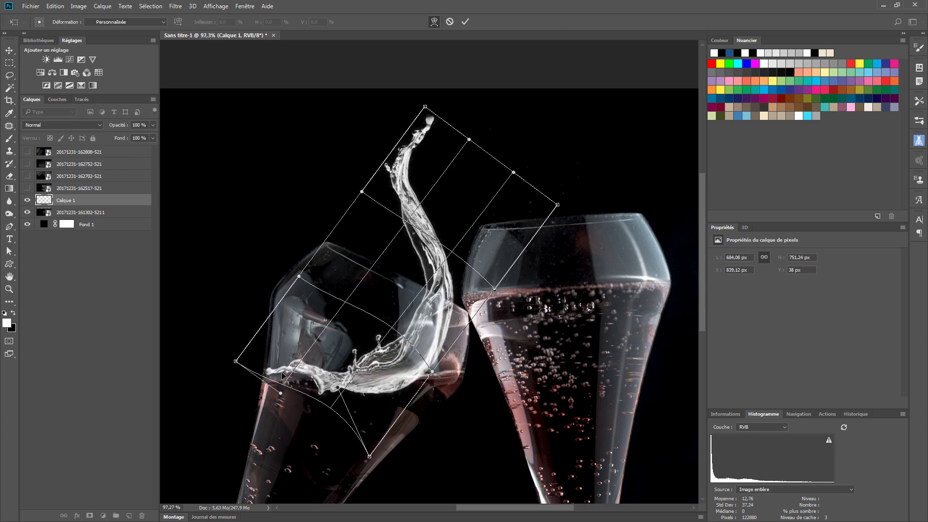
{"action": "left_click_drag", "start_coordinate": [282, 376], "coordinate": [283, 384]}
{"action": "left_click_drag", "start_coordinate": [439, 356], "coordinate": [442, 390]}
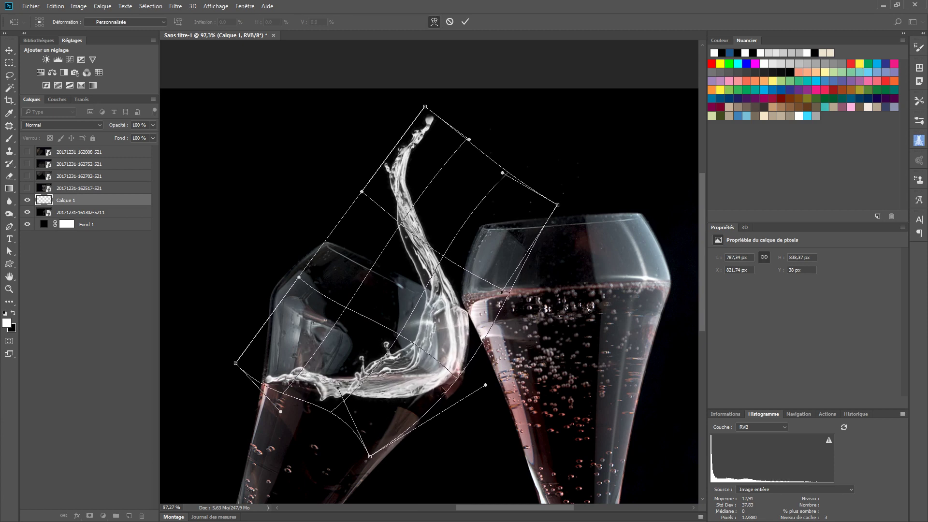
{"action": "left_click_drag", "start_coordinate": [444, 227], "coordinate": [453, 226]}
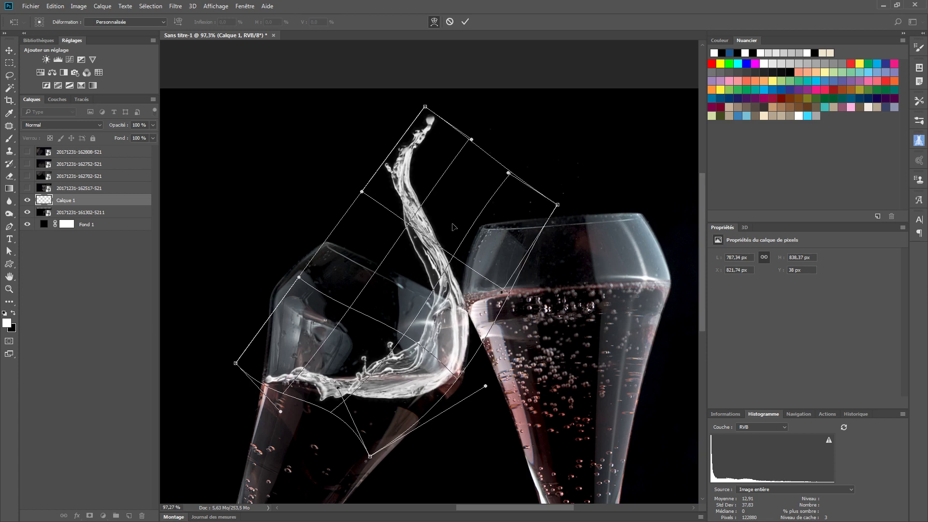
{"action": "left_click_drag", "start_coordinate": [423, 364], "coordinate": [419, 365]}
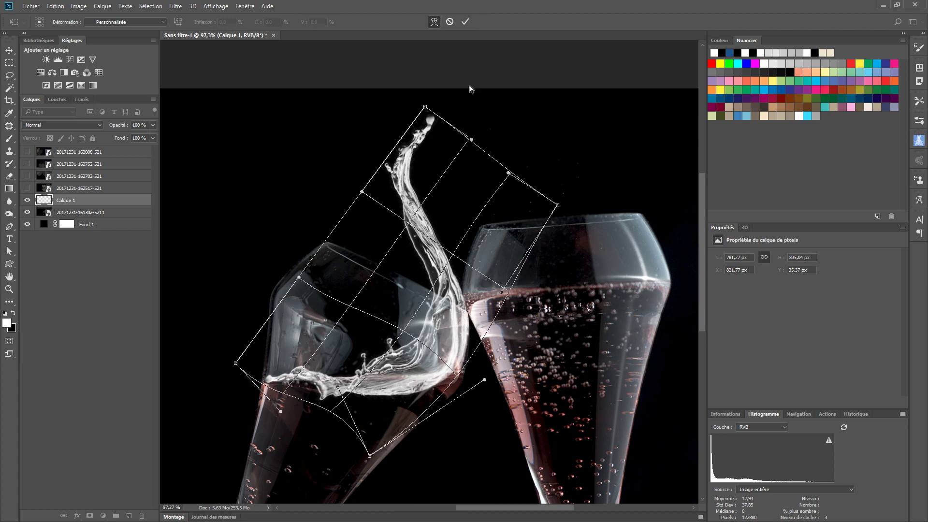
{"action": "left_click", "coordinate": [463, 23]}
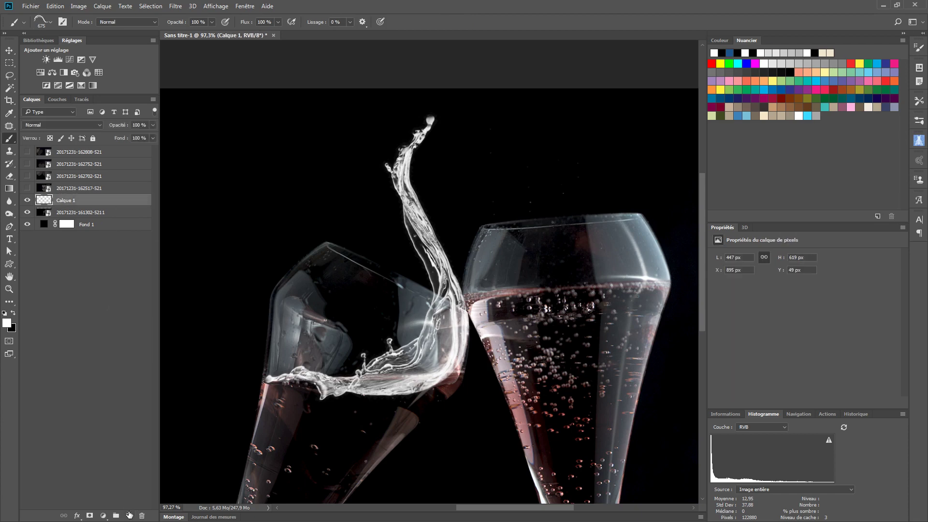
Step: Add an empty layer above the first splash layer and choose the 376 px circular liquid splash brush
{"action": "left_click", "coordinate": [129, 516]}
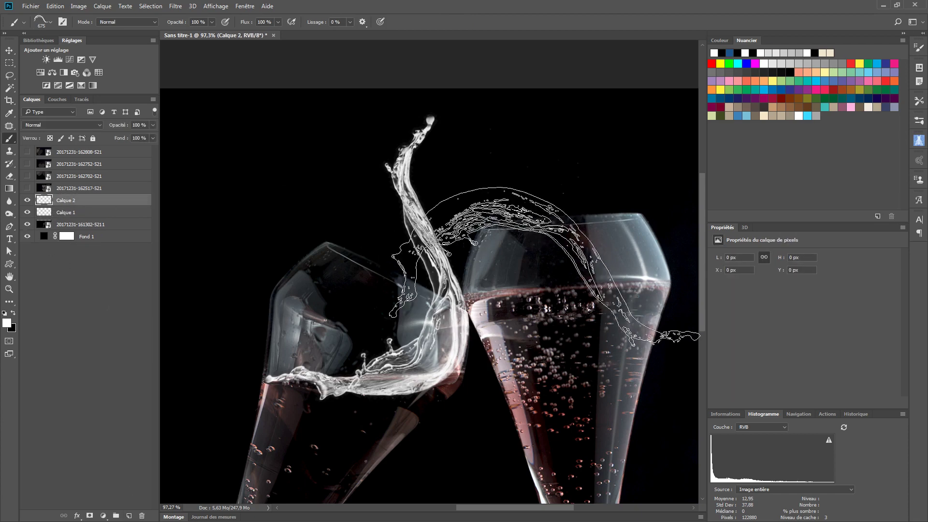
{"action": "left_click", "coordinate": [51, 26]}
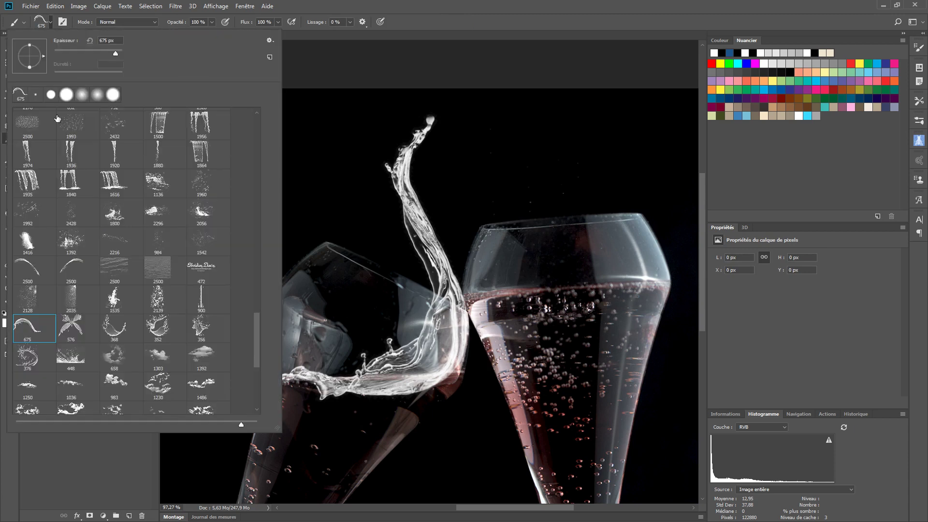
{"action": "left_click", "coordinate": [115, 333]}
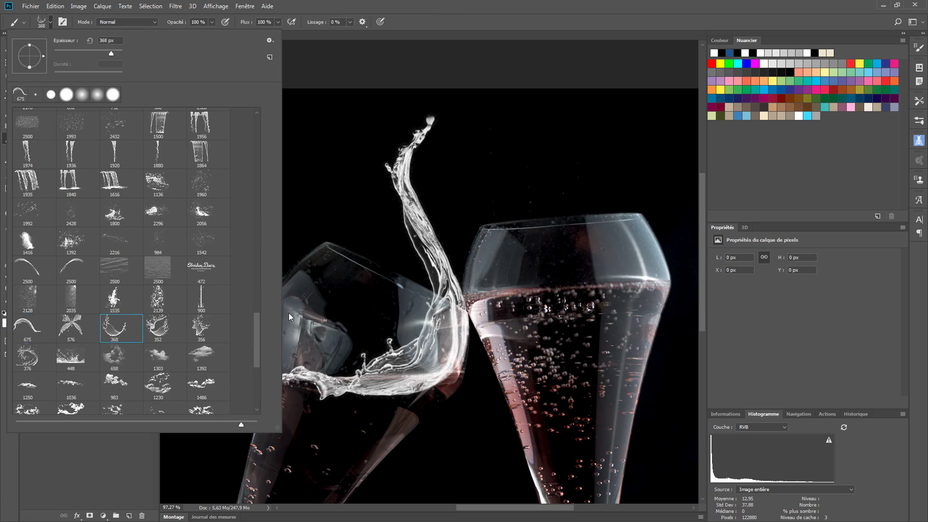
{"action": "left_click", "coordinate": [28, 368]}
{"action": "left_click", "coordinate": [437, 13]}
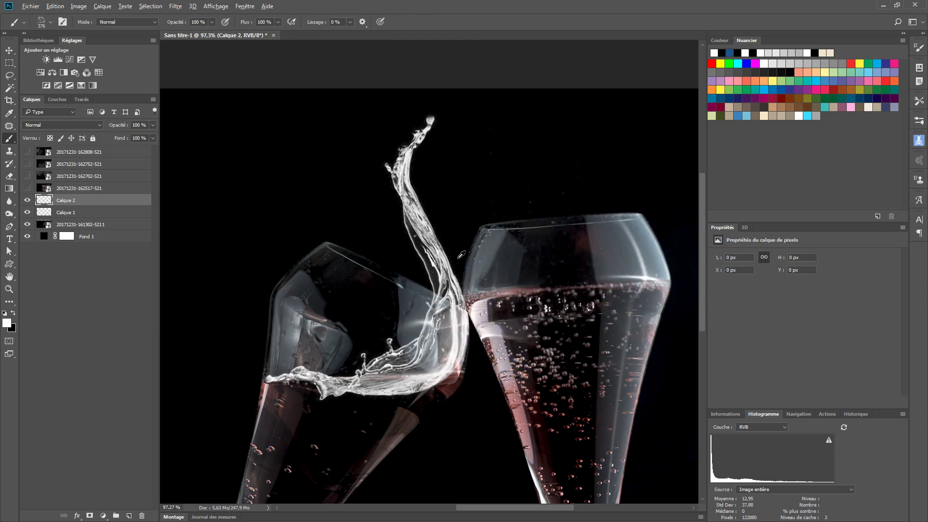
Step: Enlarge the brush to 591 px and stamp one white circular splash over the left glass on the new layer
{"action": "left_click_drag", "start_coordinate": [425, 285], "coordinate": [473, 289]}
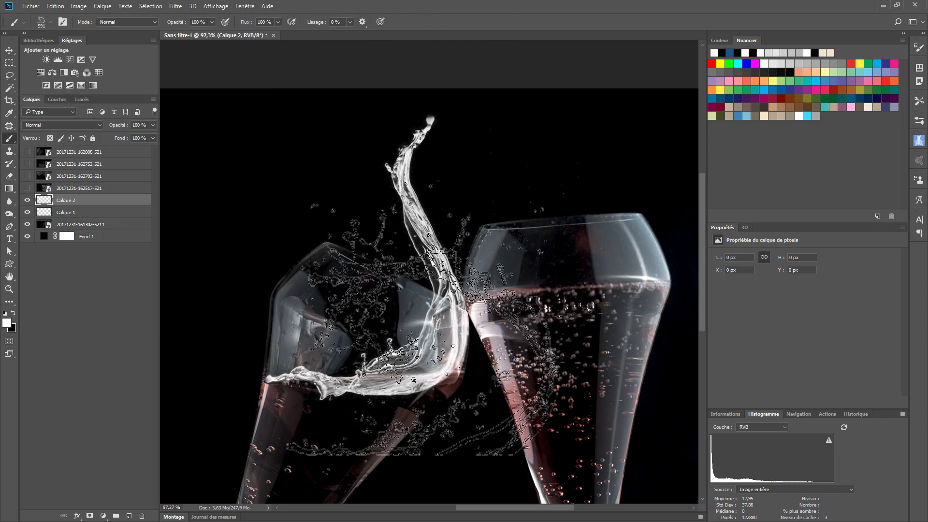
{"action": "left_click", "coordinate": [420, 327]}
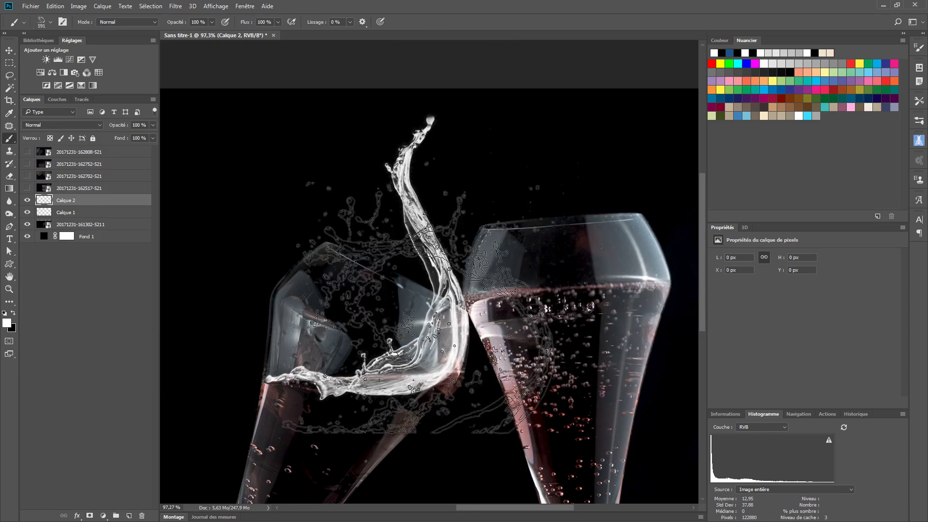
{"action": "left_click", "coordinate": [381, 271]}
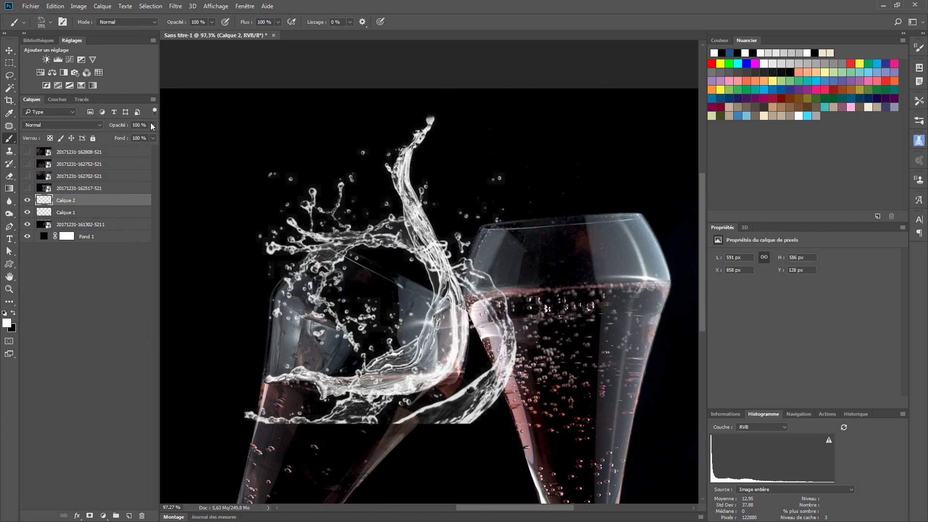
Step: Start a free transform of the circular splash and move it over the right glass, to X 1458.50 px, Y 241.00 px
{"action": "left_click", "coordinate": [9, 50]}
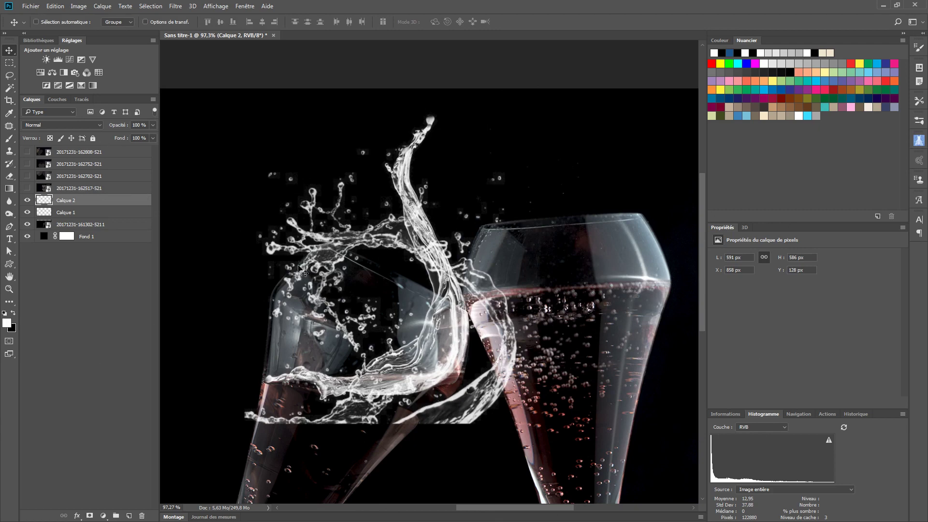
{"action": "key", "text": "ctrl+t"}
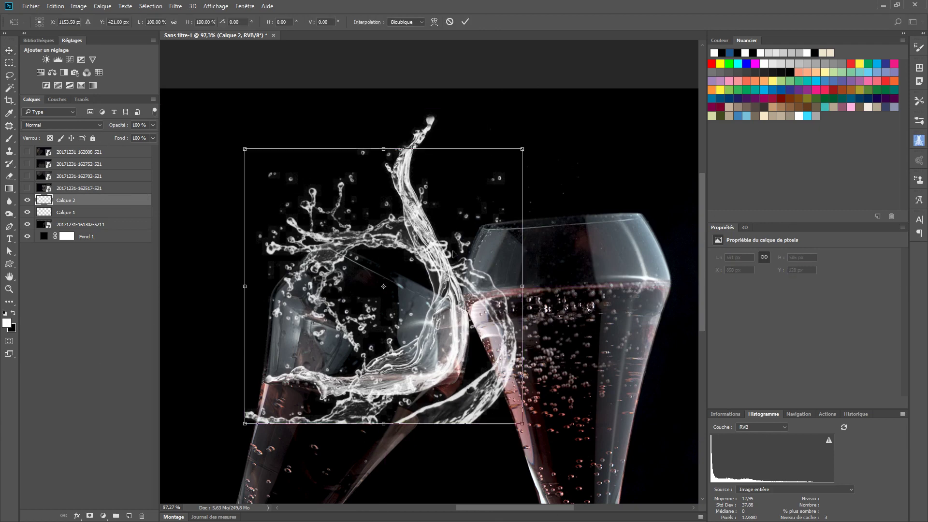
{"action": "left_click_drag", "start_coordinate": [473, 386], "coordinate": [617, 302]}
{"action": "left_click_drag", "start_coordinate": [554, 400], "coordinate": [450, 477]}
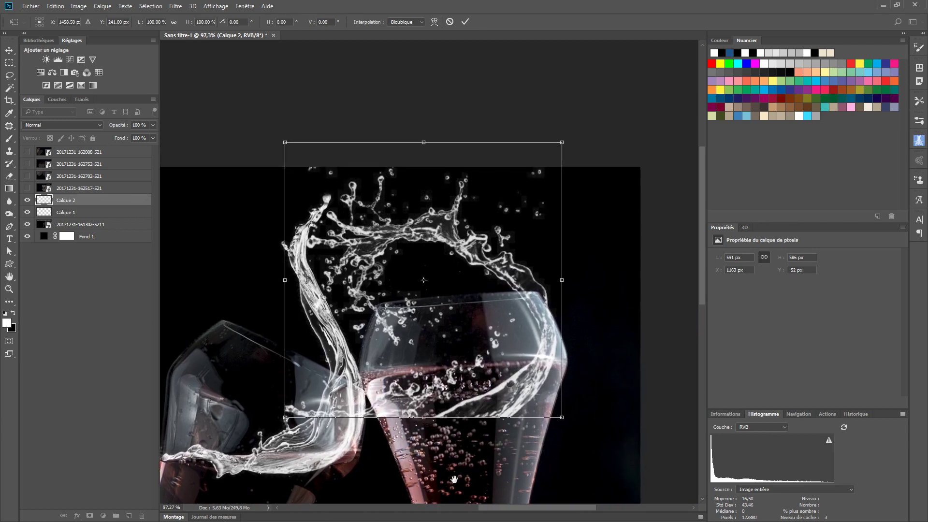
Step: Scale the circular splash to 73.62%, rotate it to -21.97° and place it at X 1478.43 px, Y 270.19 px
{"action": "left_click_drag", "start_coordinate": [485, 360], "coordinate": [549, 321]}
{"action": "left_click_drag", "start_coordinate": [654, 267], "coordinate": [657, 254]}
{"action": "mouse_move", "coordinate": [577, 316]}
{"action": "left_mouse_down"}
{"action": "mouse_move", "coordinate": [585, 298]}
{"action": "mouse_move", "coordinate": [584, 308]}
{"action": "left_mouse_up"}
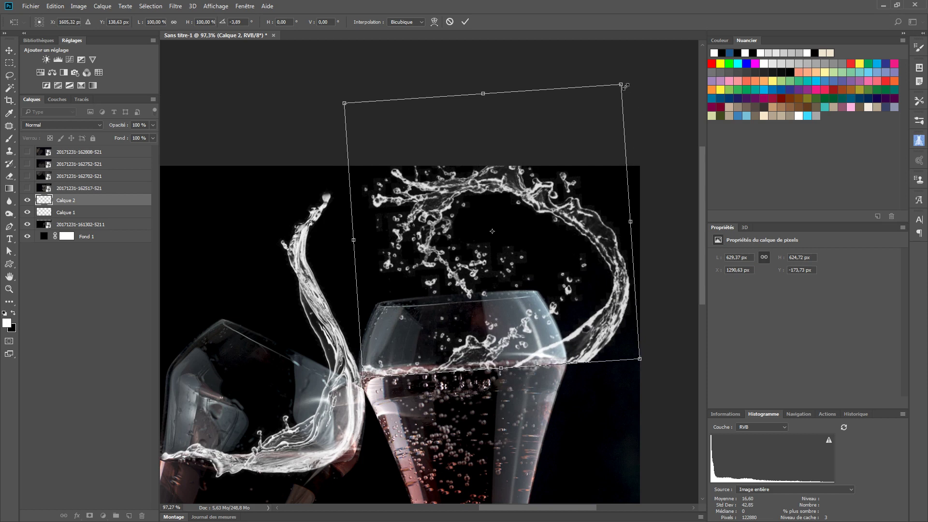
{"action": "left_click_drag", "start_coordinate": [624, 87], "coordinate": [551, 161]}
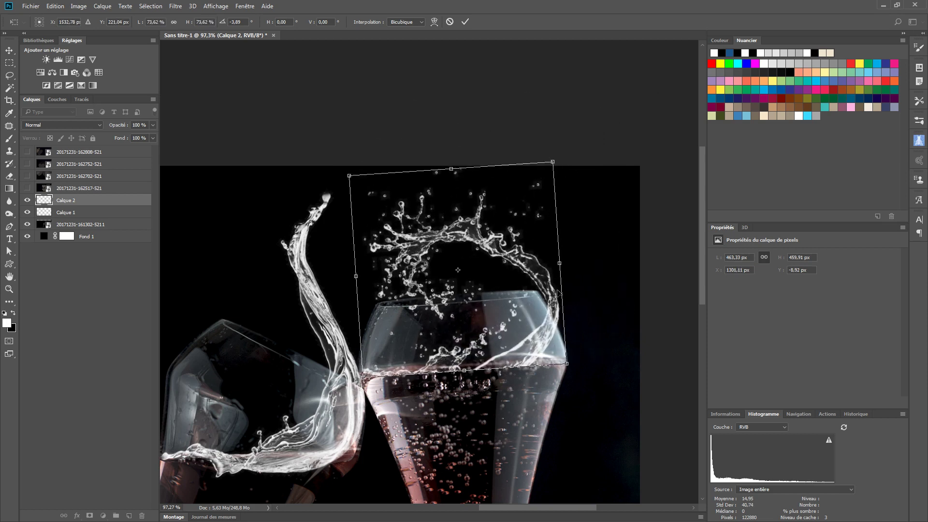
{"action": "left_click_drag", "start_coordinate": [604, 314], "coordinate": [601, 255]}
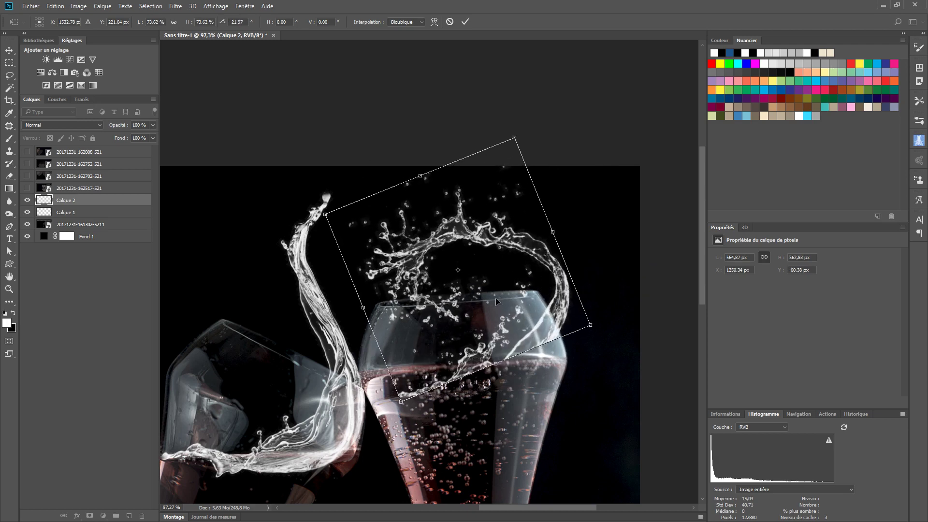
{"action": "left_click_drag", "start_coordinate": [490, 299], "coordinate": [469, 322]}
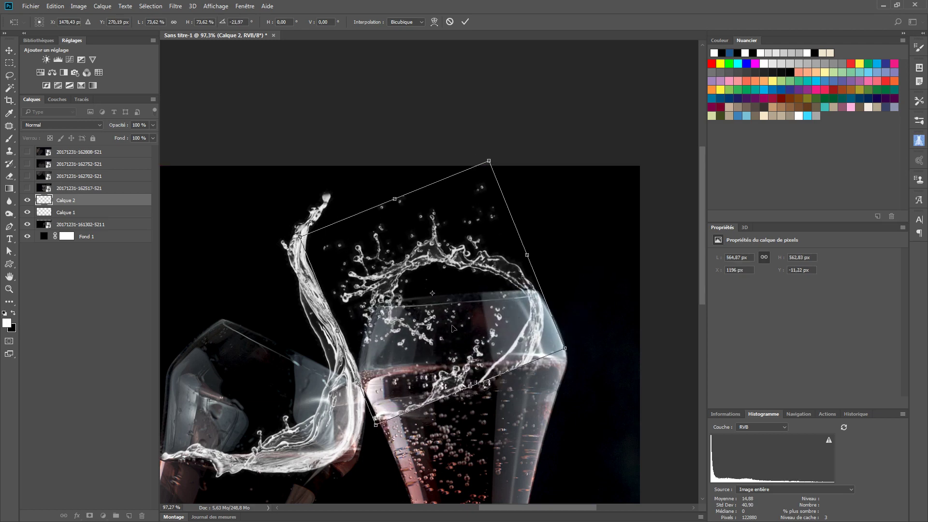
Step: Warp the circular splash so its base spreads along the right glass's liquid level and its outer curve follows the right wall
{"action": "left_click", "coordinate": [434, 24]}
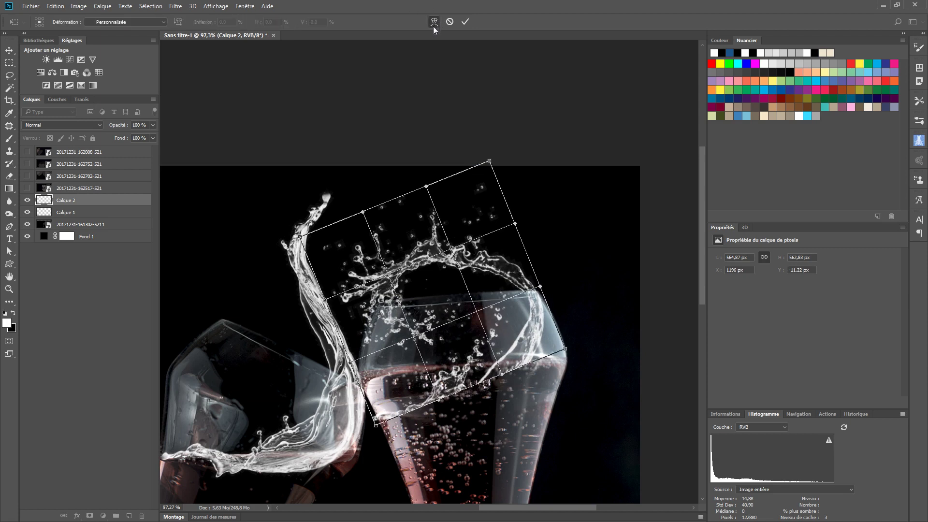
{"action": "left_click_drag", "start_coordinate": [383, 400], "coordinate": [377, 363]}
{"action": "left_click_drag", "start_coordinate": [482, 348], "coordinate": [568, 374]}
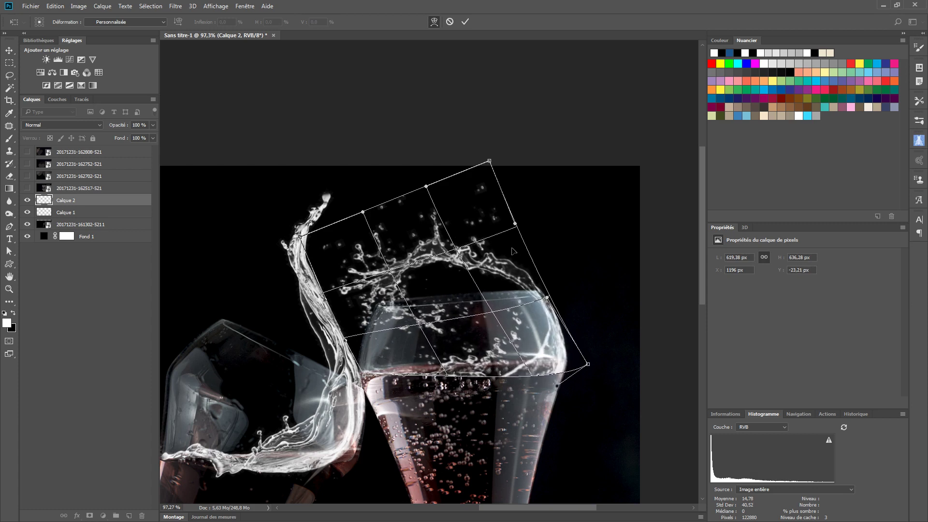
{"action": "mouse_move", "coordinate": [514, 251]}
{"action": "left_mouse_down"}
{"action": "mouse_move", "coordinate": [496, 258]}
{"action": "mouse_move", "coordinate": [498, 245]}
{"action": "left_mouse_up"}
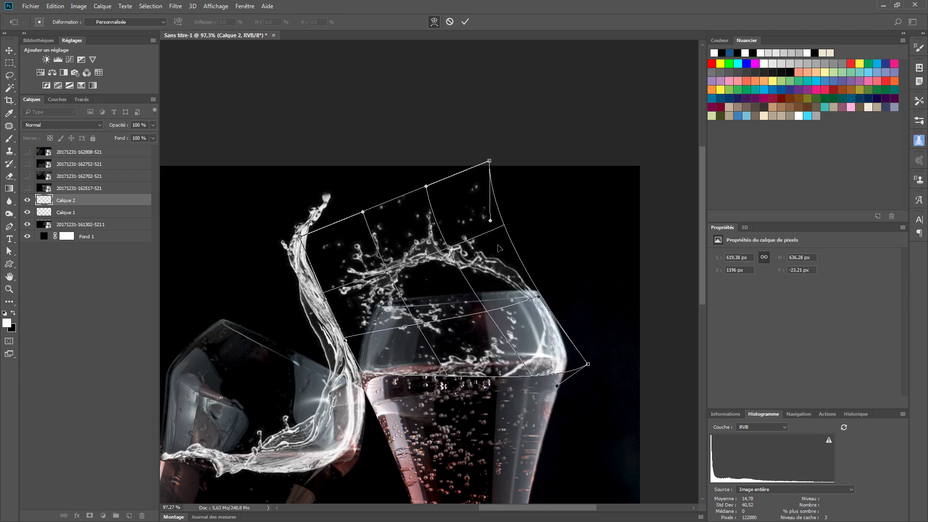
Step: Refine the warp by flattening the base onto the liquid surface and stretching the upper left droplets upward, and apply the transformation
{"action": "left_click_drag", "start_coordinate": [532, 371], "coordinate": [531, 362]}
{"action": "left_click_drag", "start_coordinate": [405, 358], "coordinate": [404, 363]}
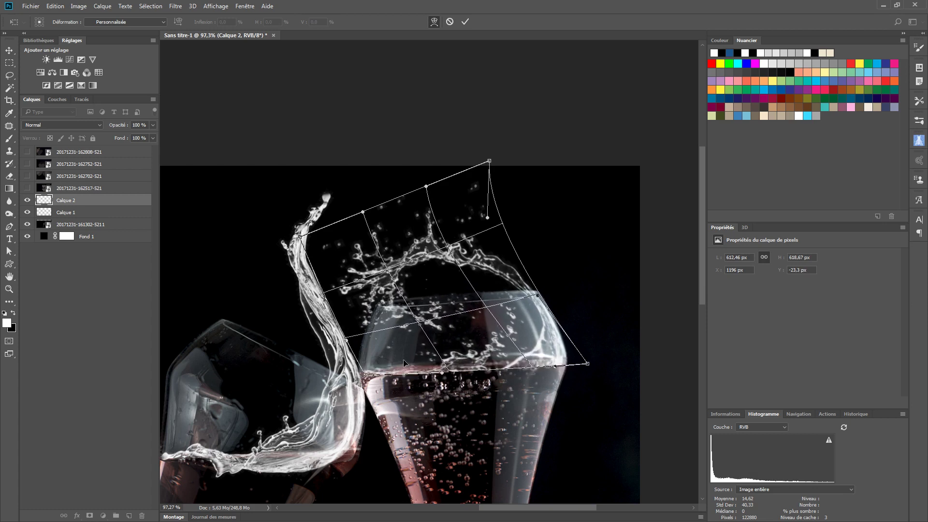
{"action": "left_click_drag", "start_coordinate": [473, 371], "coordinate": [465, 366]}
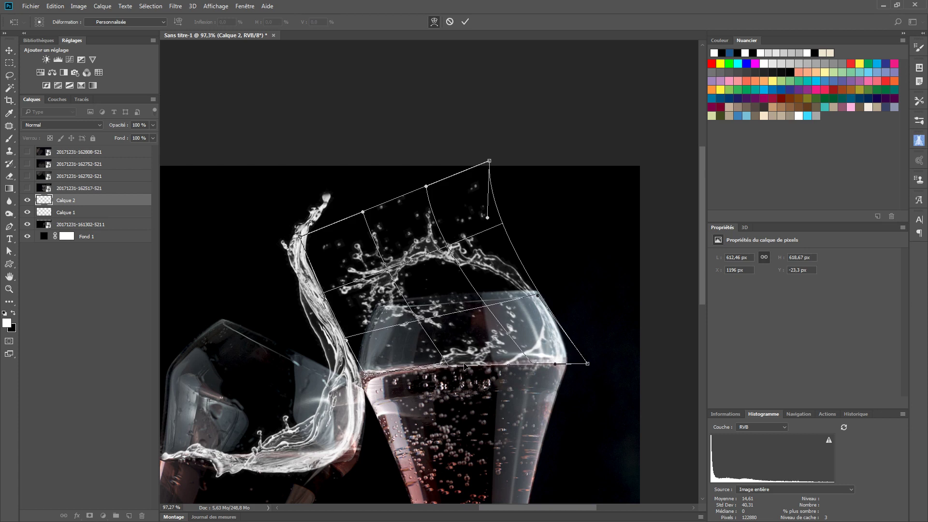
{"action": "left_click_drag", "start_coordinate": [383, 371], "coordinate": [382, 368]}
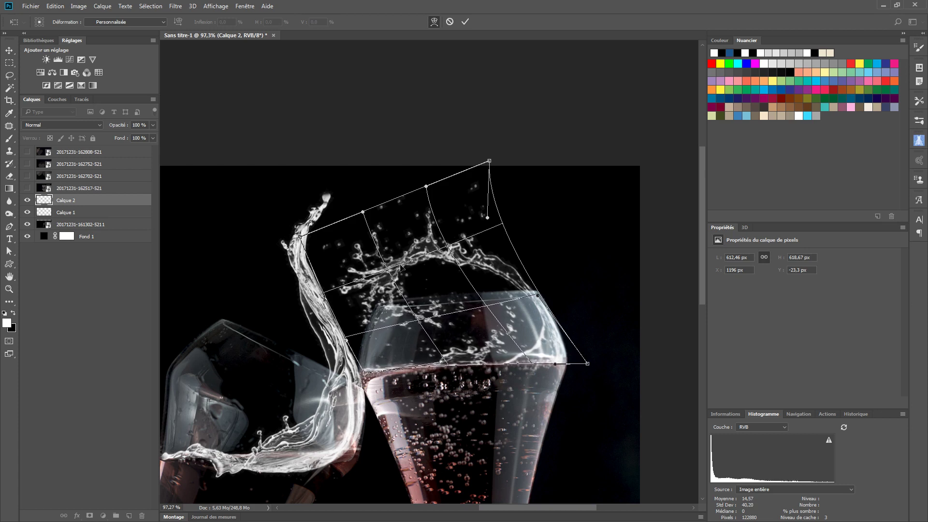
{"action": "left_click_drag", "start_coordinate": [397, 261], "coordinate": [411, 291]}
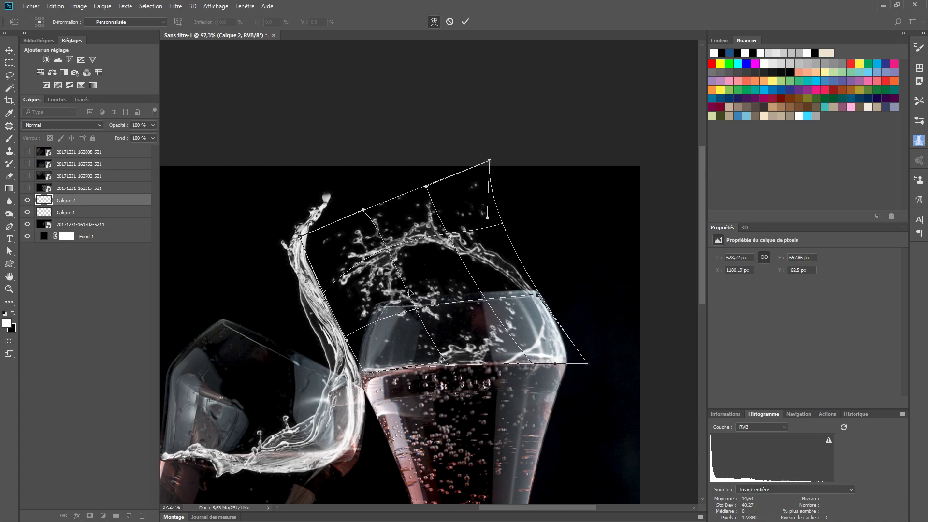
{"action": "left_click", "coordinate": [465, 22]}
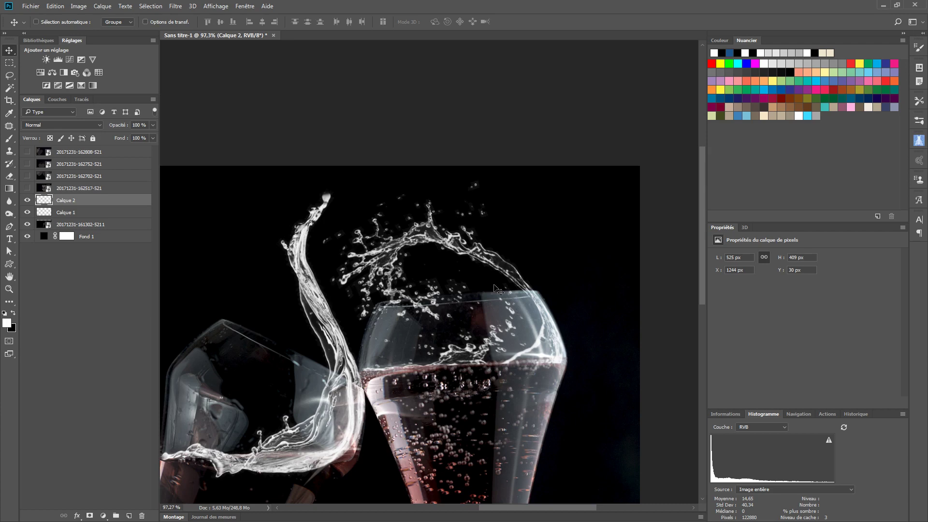
{"action": "mouse_move", "coordinate": [447, 314]}
{"action": "left_mouse_down"}
{"action": "mouse_move", "coordinate": [432, 362]}
{"action": "mouse_move", "coordinate": [452, 323]}
{"action": "left_mouse_up"}
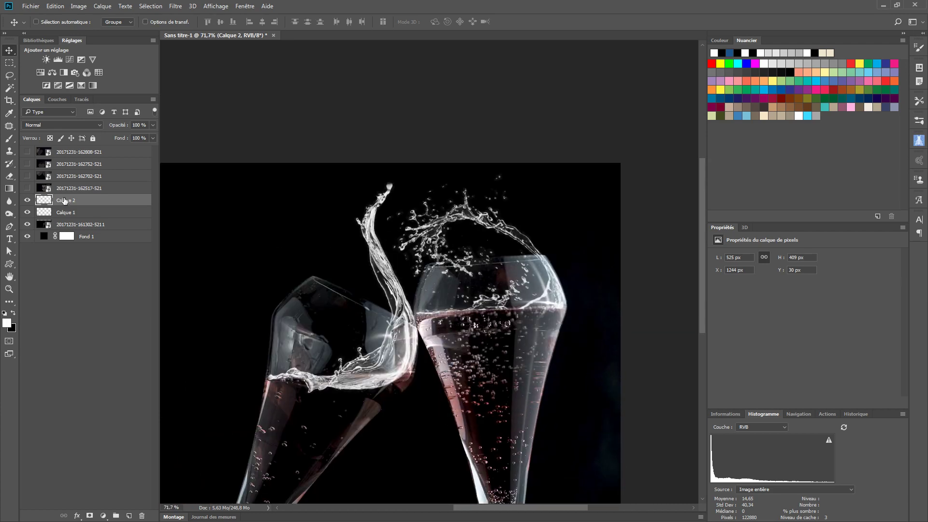
Step: Select the left glass's splash layer, Calque 1, and try a lower opacity before restoring 100%
{"action": "left_click", "coordinate": [95, 212]}
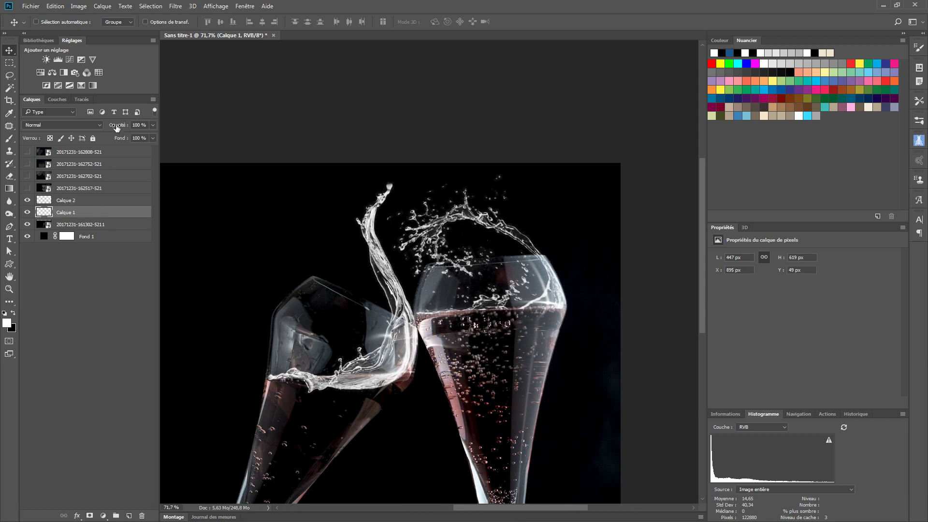
{"action": "left_click_drag", "start_coordinate": [116, 127], "coordinate": [108, 129]}
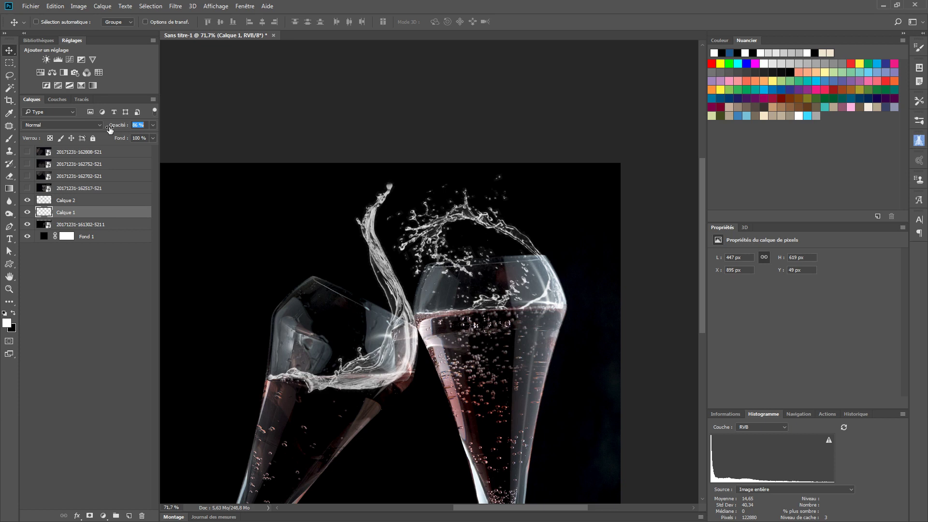
{"action": "left_click_drag", "start_coordinate": [110, 130], "coordinate": [127, 129]}
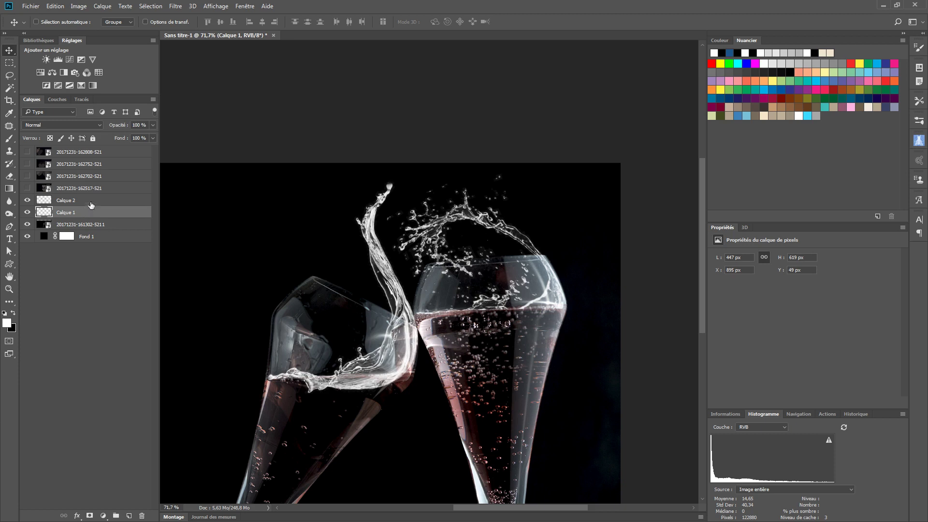
Step: Add a Curves adjustment layer clipped to Calque 1 and enlarge its properties area to show the whole curve
{"action": "left_click", "coordinate": [70, 59]}
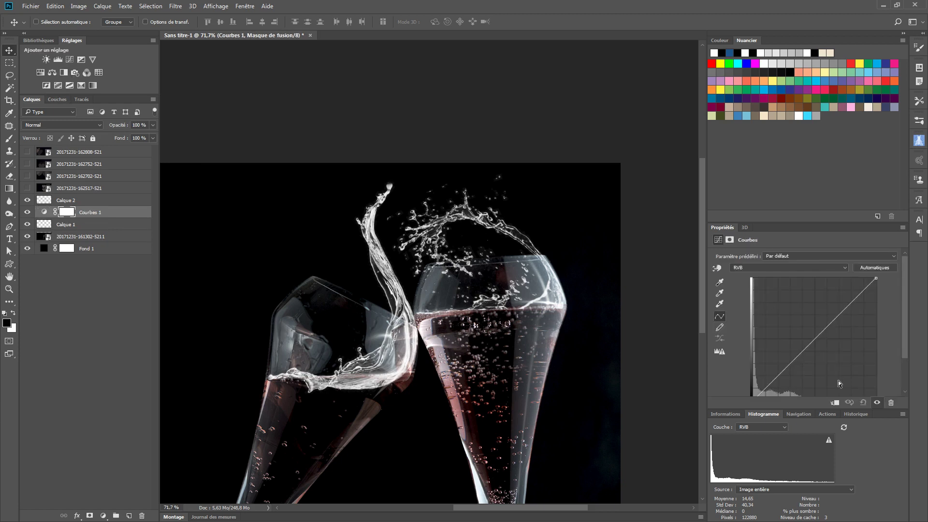
{"action": "left_click", "coordinate": [835, 404]}
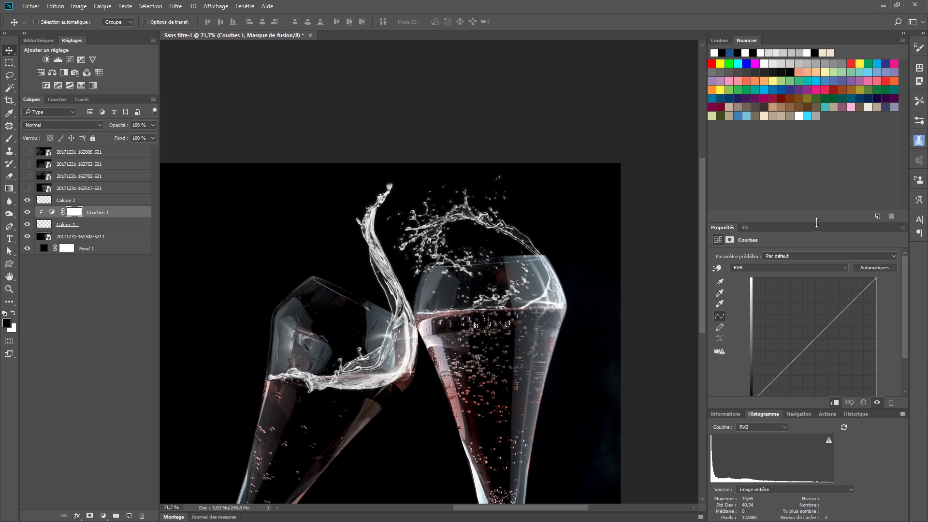
{"action": "left_click_drag", "start_coordinate": [815, 223], "coordinate": [811, 148]}
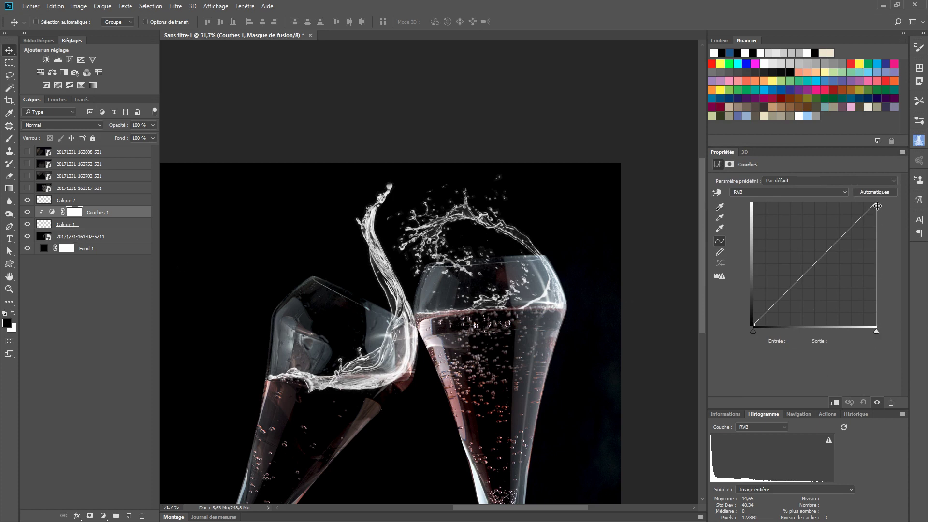
Step: Shape the curve with a midpoint at input 128, output 135, and lower the white point's output to 232
{"action": "left_click_drag", "start_coordinate": [876, 204], "coordinate": [891, 224]}
{"action": "left_click_drag", "start_coordinate": [817, 271], "coordinate": [815, 260]}
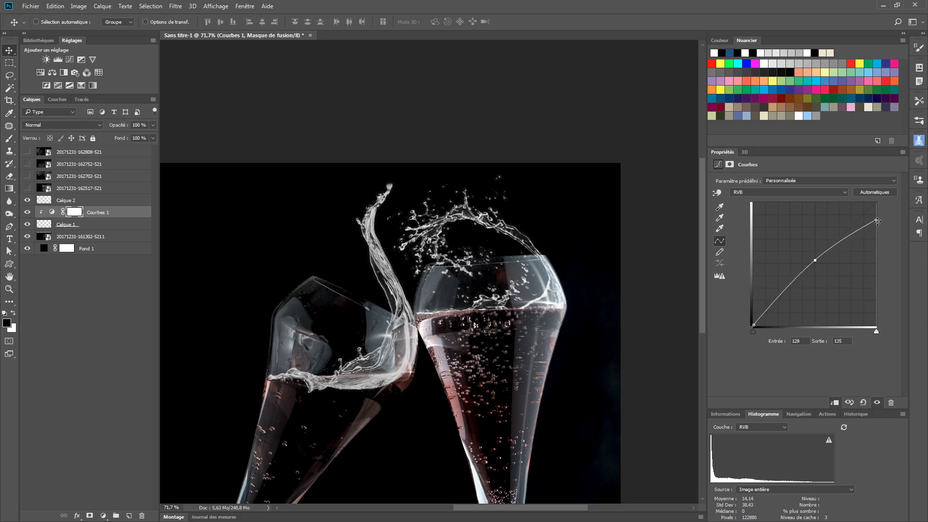
{"action": "left_click_drag", "start_coordinate": [877, 221], "coordinate": [882, 214]}
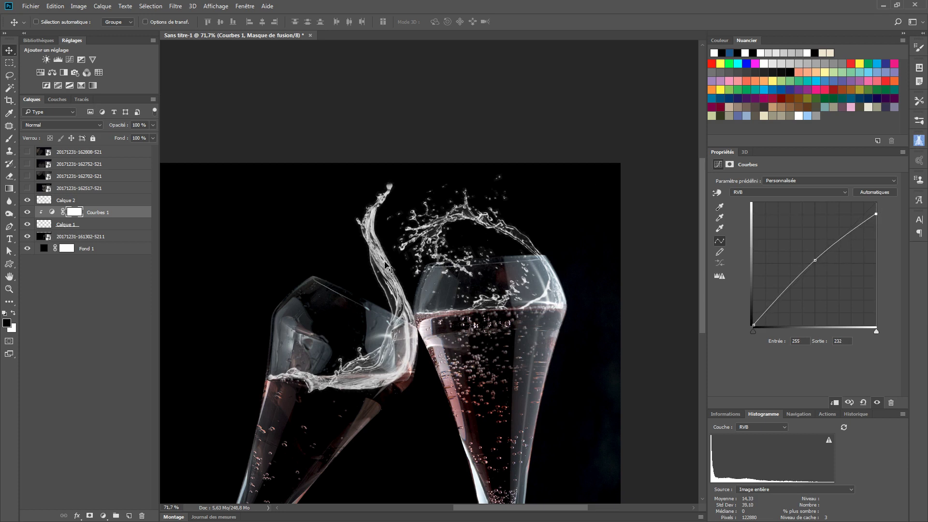
{"action": "scroll", "coordinate": [418, 249], "scroll_direction": "down", "scroll_amount": 2}
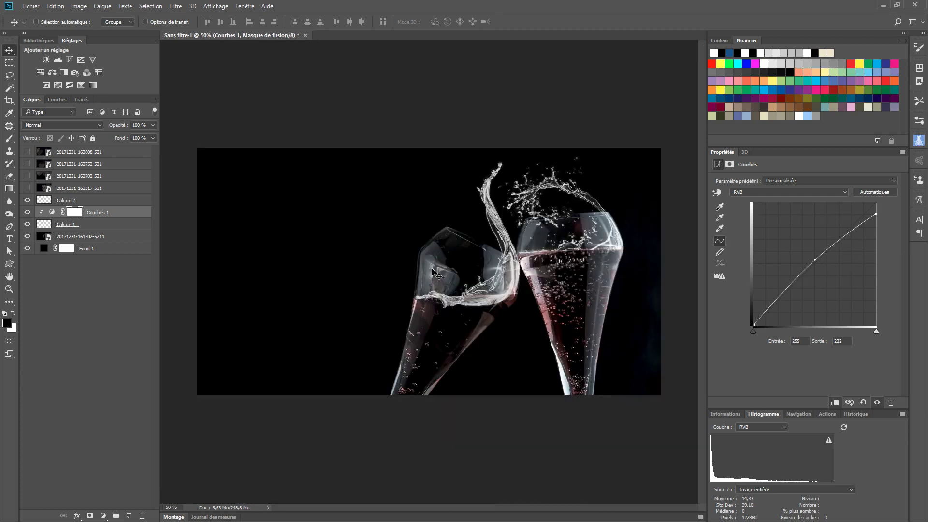
{"action": "scroll", "coordinate": [437, 274], "scroll_direction": "up", "scroll_amount": 1}
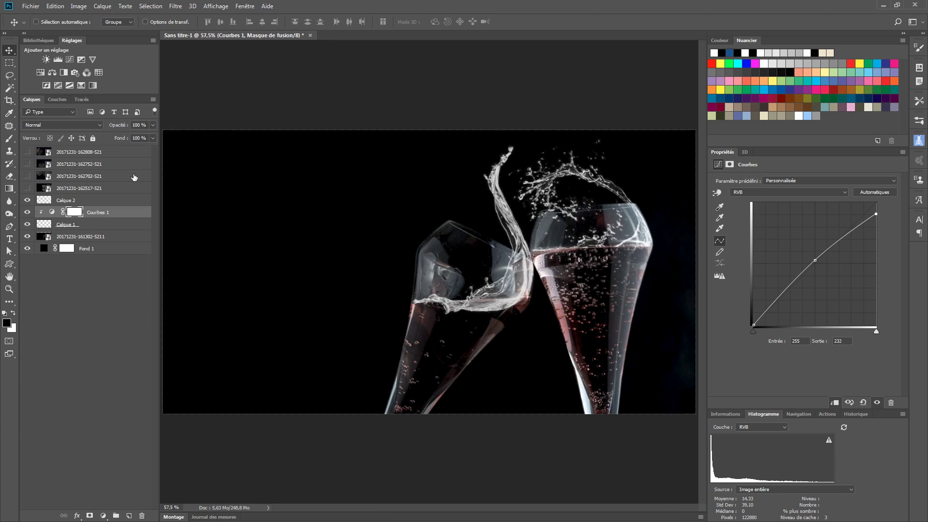
Step: Group Calque 2, Courbes 1, Calque 1 and the glasses photo layer, leaving the black fill outside the group
{"action": "left_click", "coordinate": [96, 297]}
{"action": "left_click", "coordinate": [108, 201]}
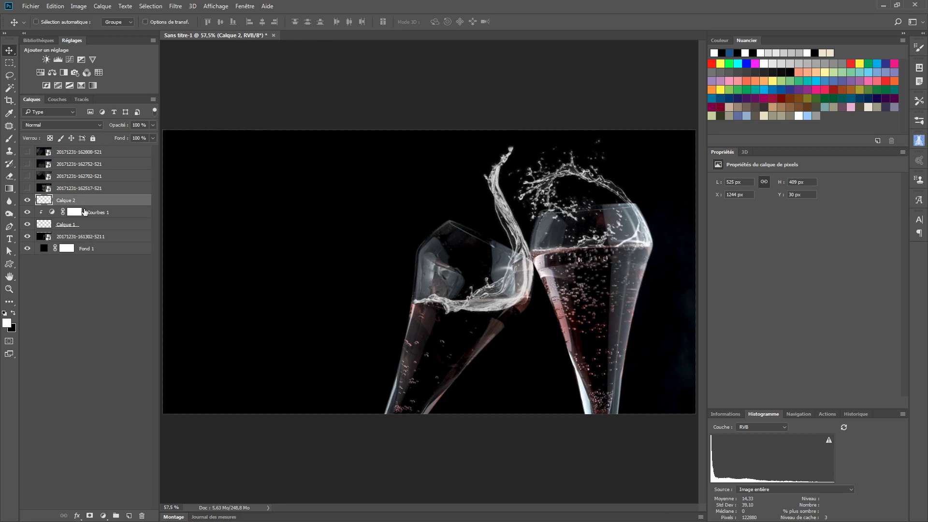
{"action": "left_click", "coordinate": [87, 239], "text": "shift"}
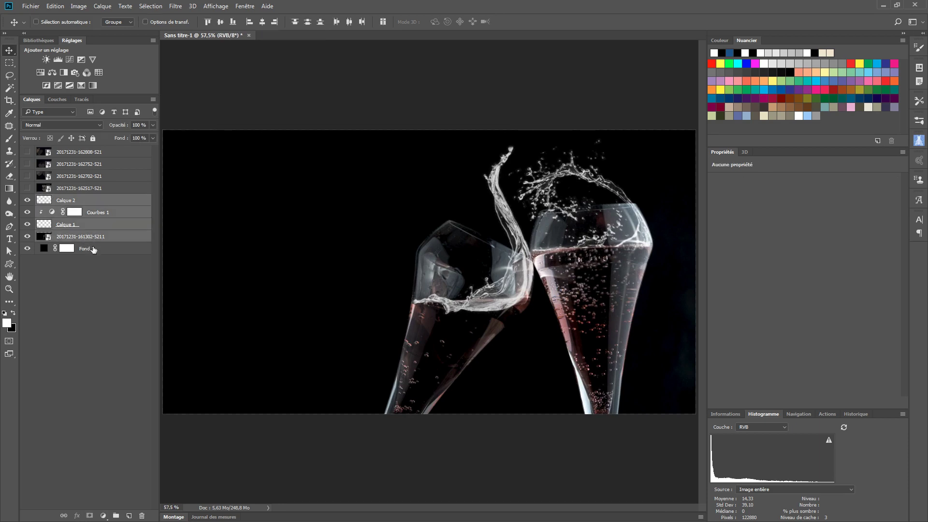
{"action": "left_click", "coordinate": [97, 204]}
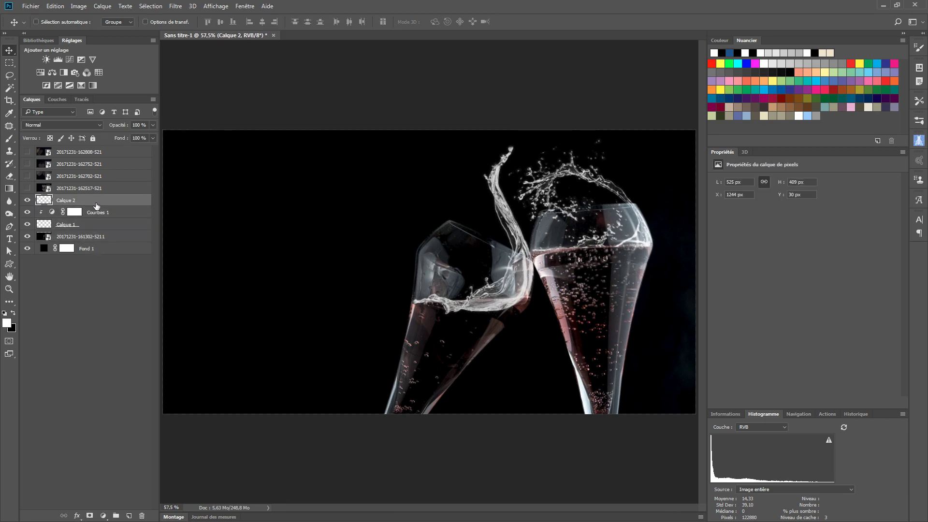
{"action": "left_click", "coordinate": [97, 238], "text": "shift"}
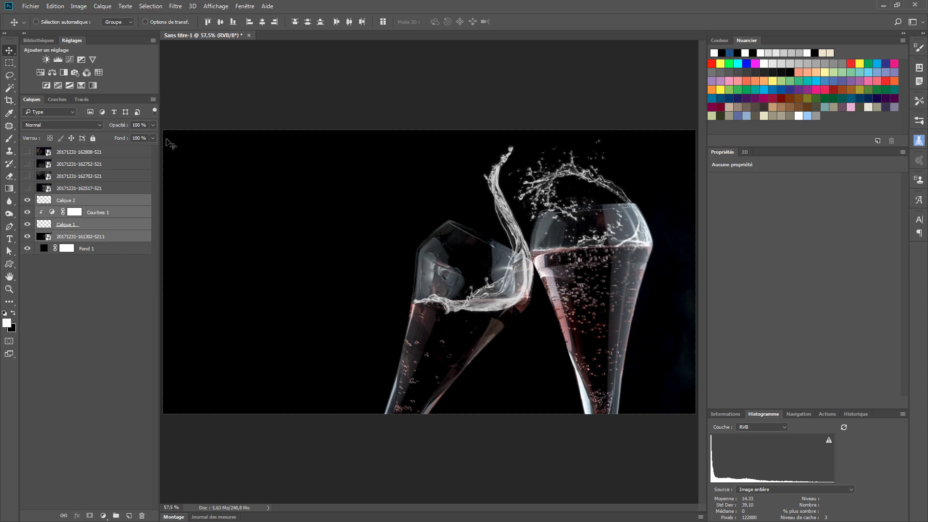
{"action": "key", "text": "ctrl+g"}
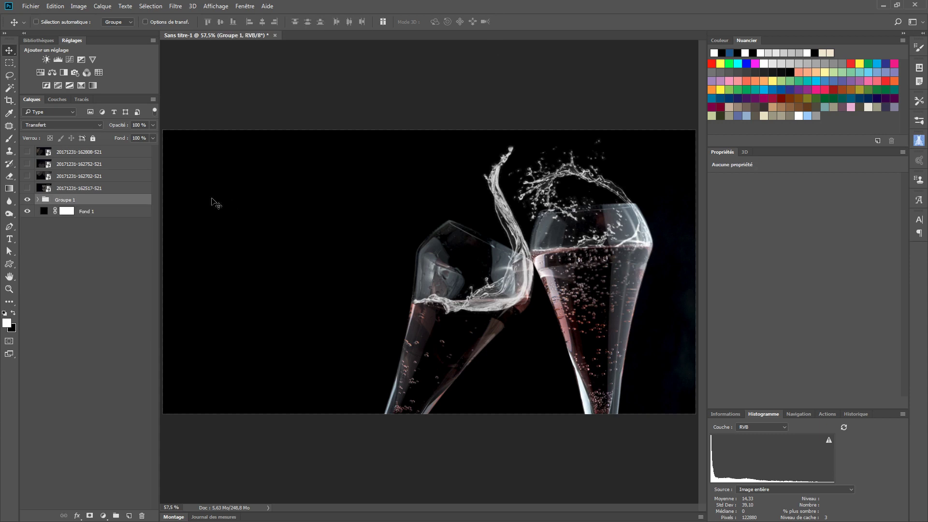
Step: Rename the new group as coupes and check its contents by hiding and showing it again
{"action": "double_click", "coordinate": [64, 201]}
{"action": "type", "text": "coupes"}
{"action": "key", "text": "Return"}
{"action": "left_click", "coordinate": [27, 200]}
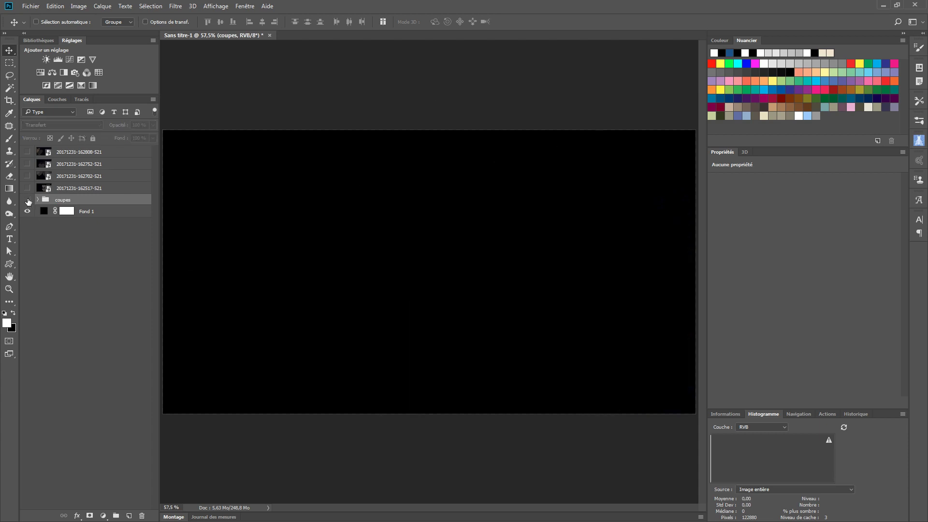
{"action": "left_click", "coordinate": [28, 201]}
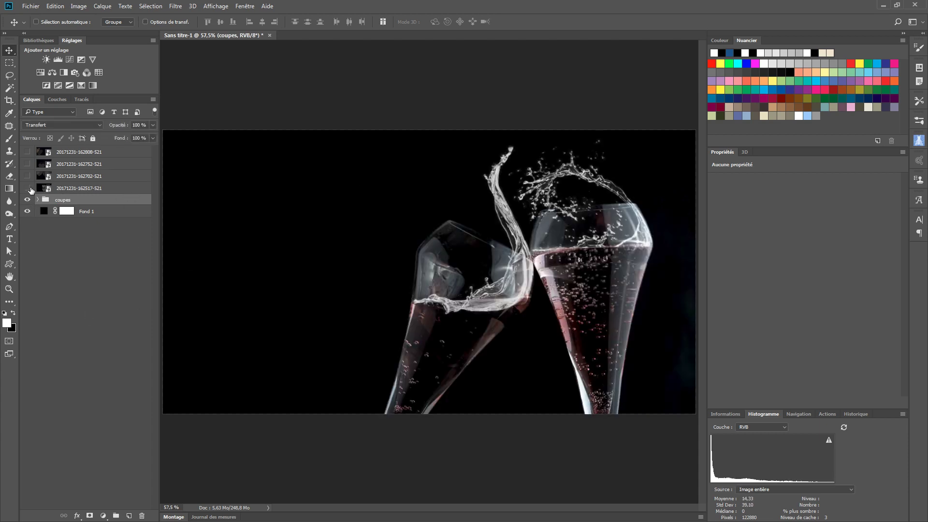
Step: Make the four hidden heart bokeh smart object layers above the coupes group visible
{"action": "left_click", "coordinate": [28, 189]}
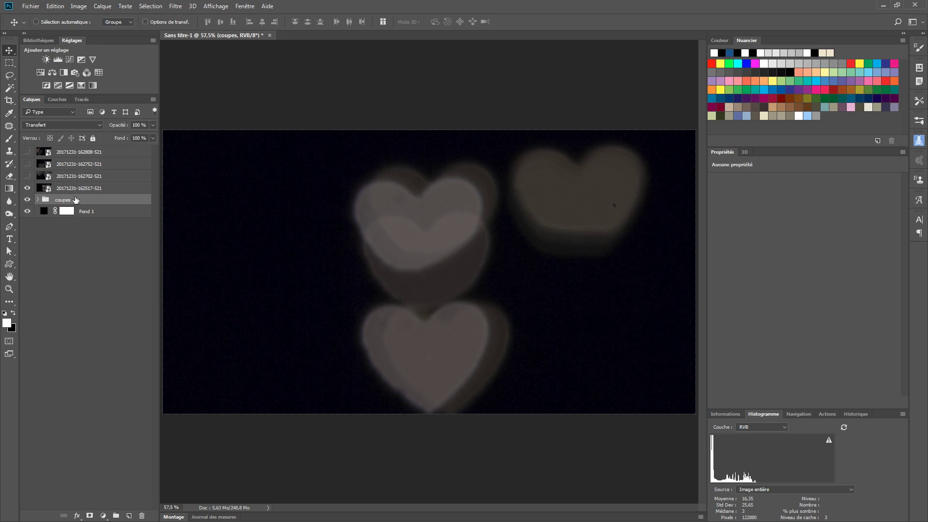
{"action": "left_click", "coordinate": [26, 176]}
{"action": "left_click", "coordinate": [26, 164]}
{"action": "left_click", "coordinate": [27, 152]}
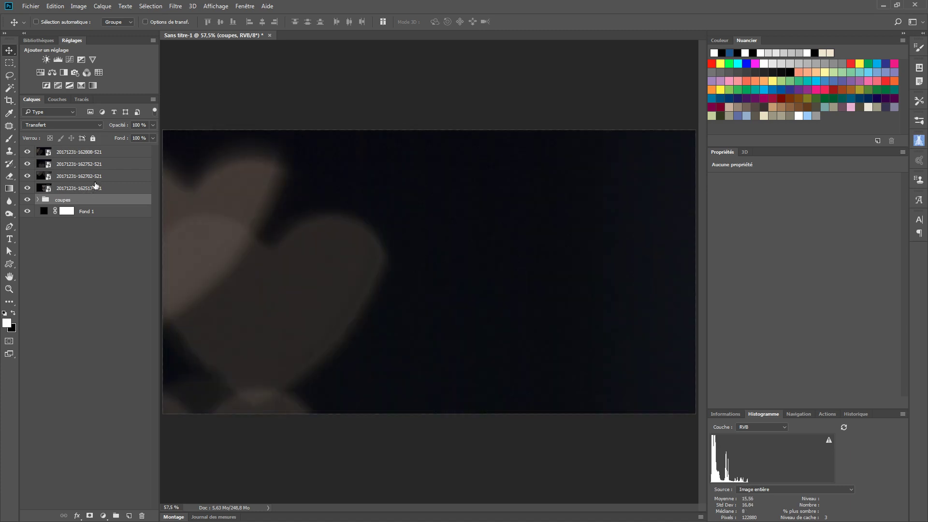
{"action": "left_click_drag", "start_coordinate": [27, 152], "coordinate": [29, 184]}
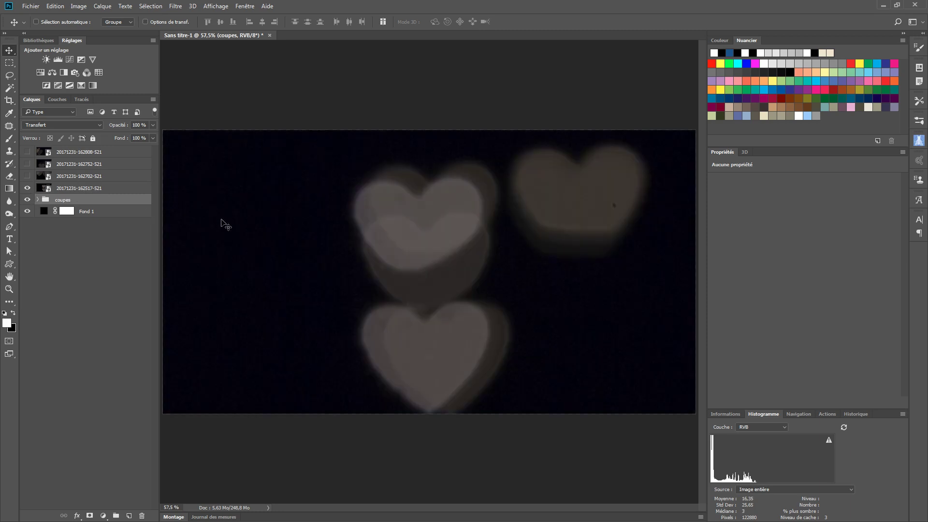
{"action": "key", "text": "ctrl+t"}
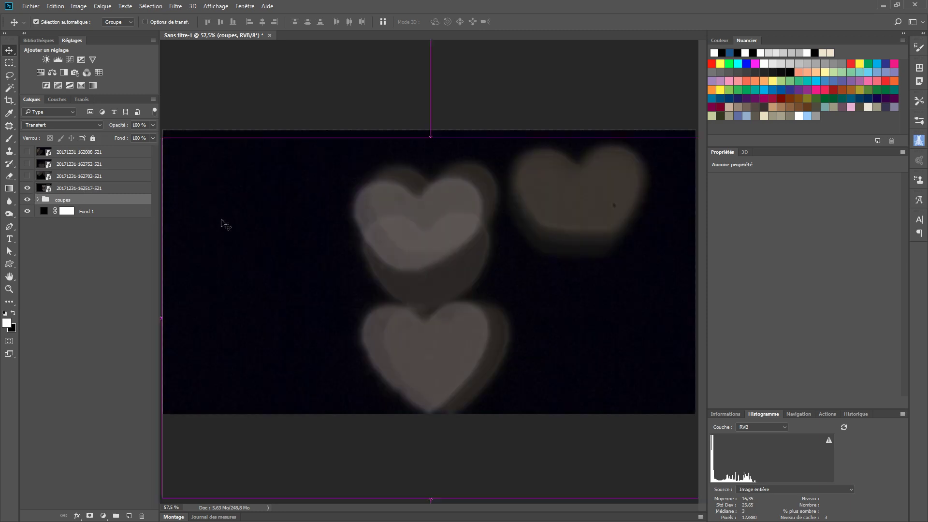
{"action": "key", "text": "ctrl+0"}
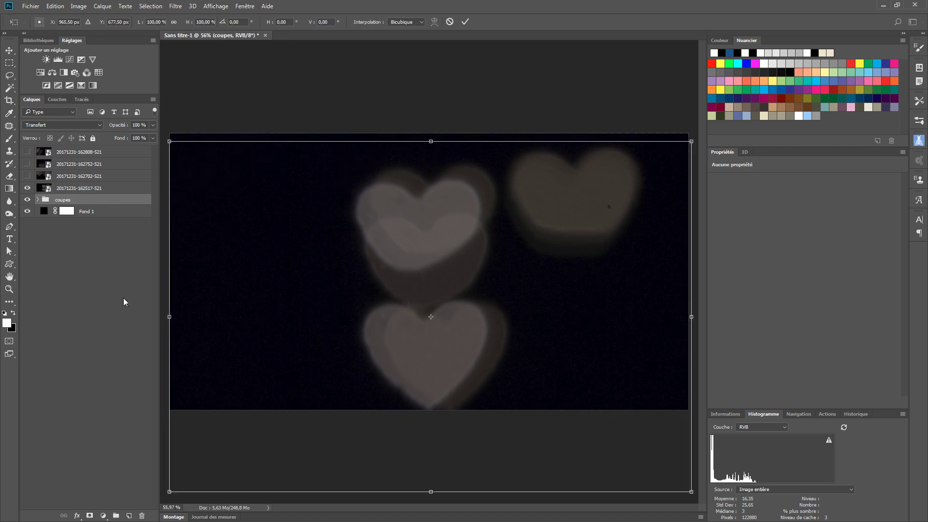
{"action": "key", "text": "Return"}
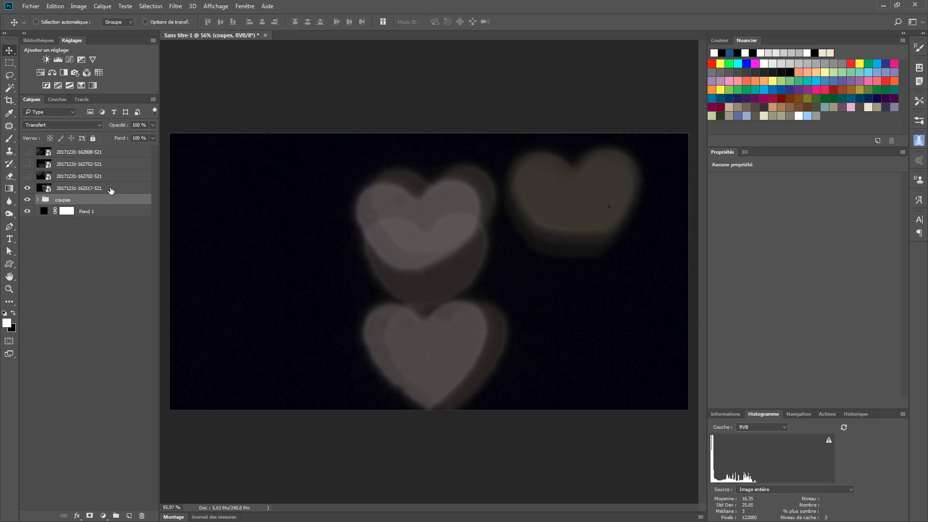
{"action": "left_click", "coordinate": [116, 188]}
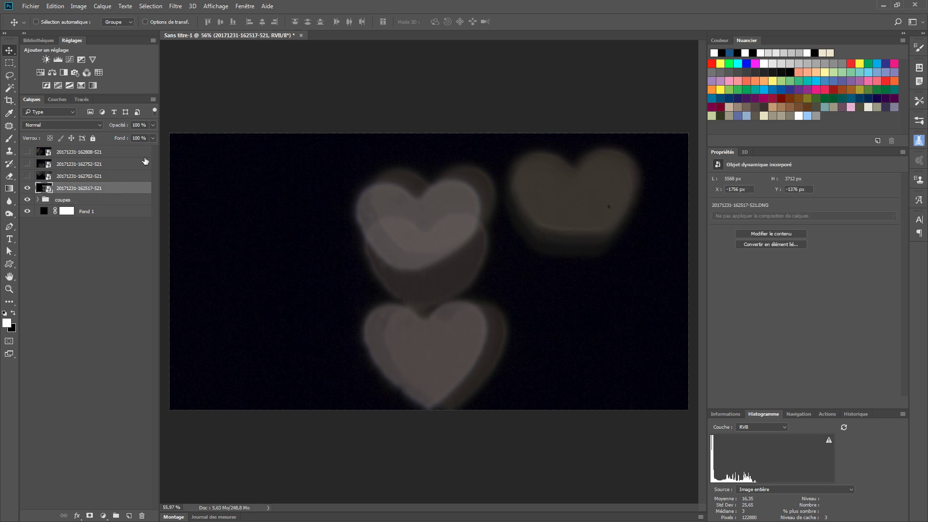
{"action": "scroll", "coordinate": [145, 161], "scroll_direction": "up", "scroll_amount": 1}
{"action": "key", "text": "ctrl+t"}
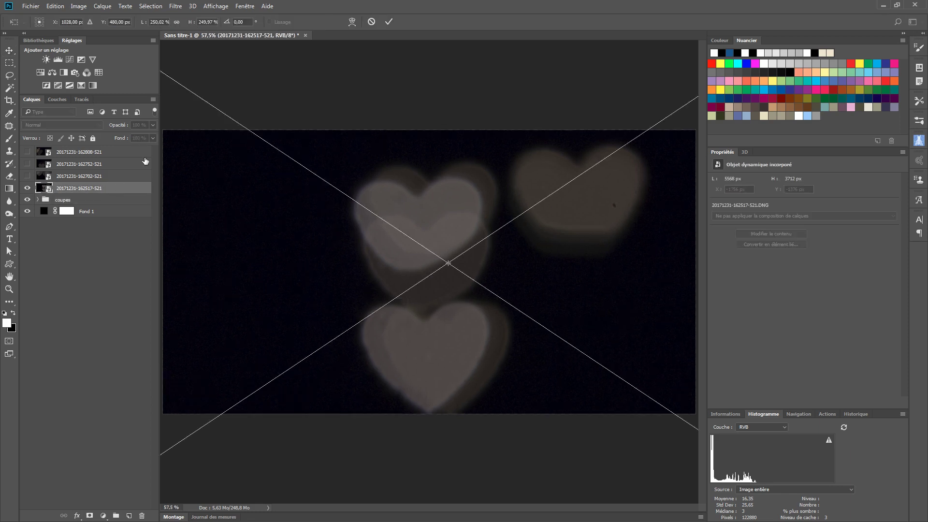
{"action": "key", "text": "ctrl+0"}
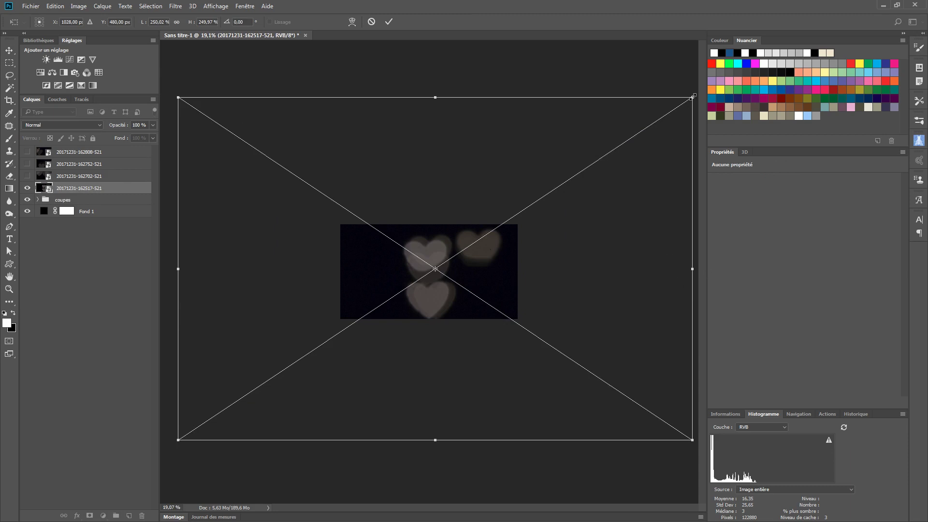
{"action": "left_click_drag", "start_coordinate": [693, 98], "coordinate": [670, 112]}
{"action": "left_click_drag", "start_coordinate": [592, 171], "coordinate": [535, 202]}
{"action": "left_click_drag", "start_coordinate": [527, 301], "coordinate": [506, 304]}
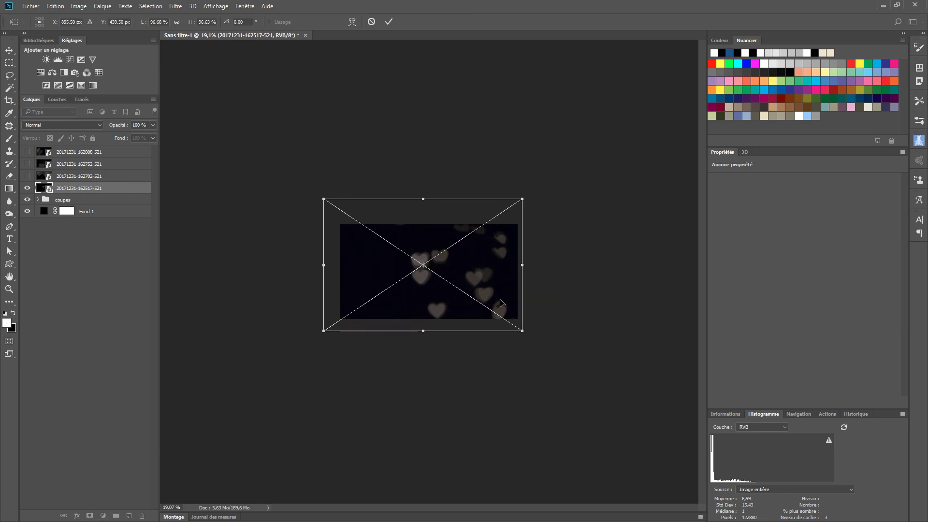
{"action": "left_click", "coordinate": [388, 21]}
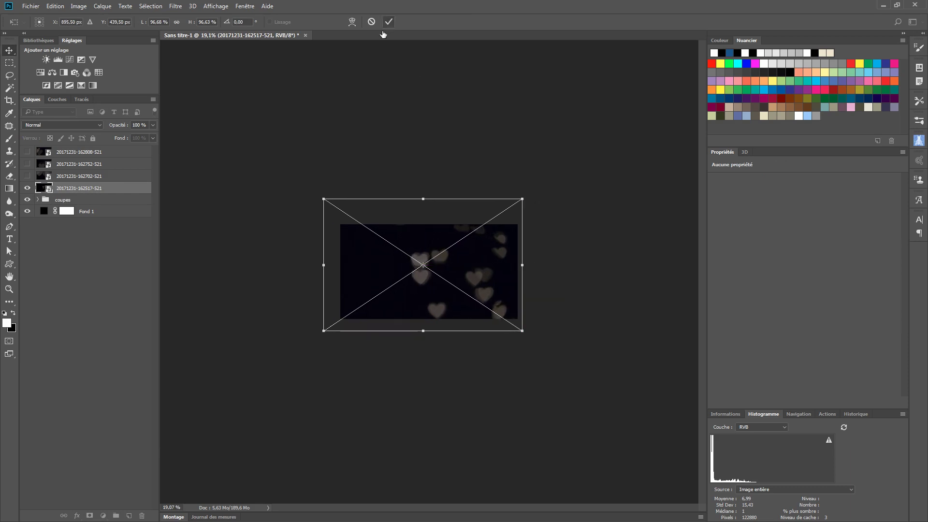
{"action": "left_click", "coordinate": [106, 179]}
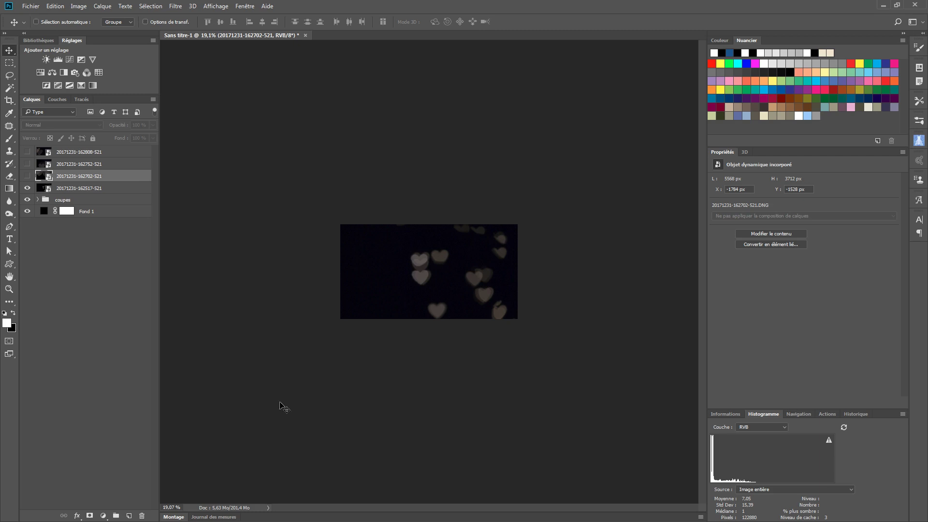
{"action": "left_click", "coordinate": [27, 176]}
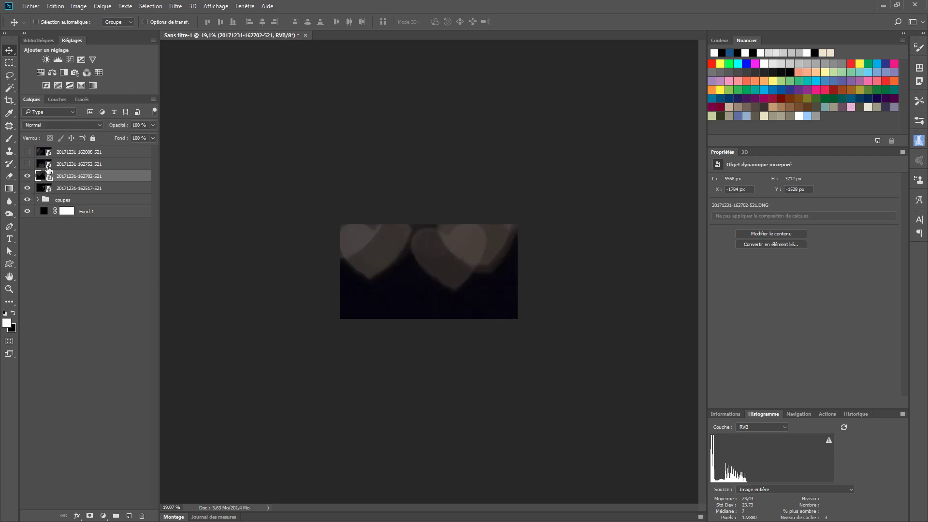
{"action": "key", "text": "ctrl+t"}
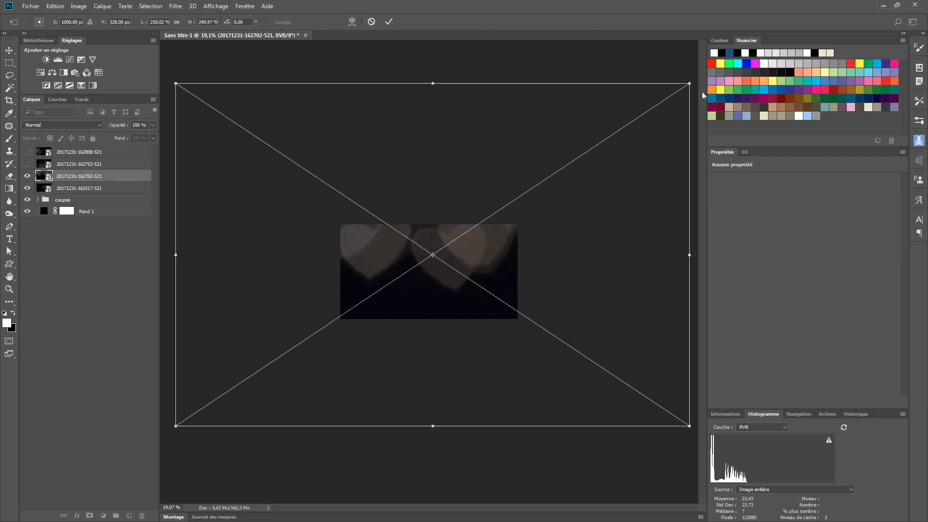
{"action": "left_click_drag", "start_coordinate": [690, 83], "coordinate": [540, 207]}
{"action": "left_click_drag", "start_coordinate": [521, 276], "coordinate": [517, 279]}
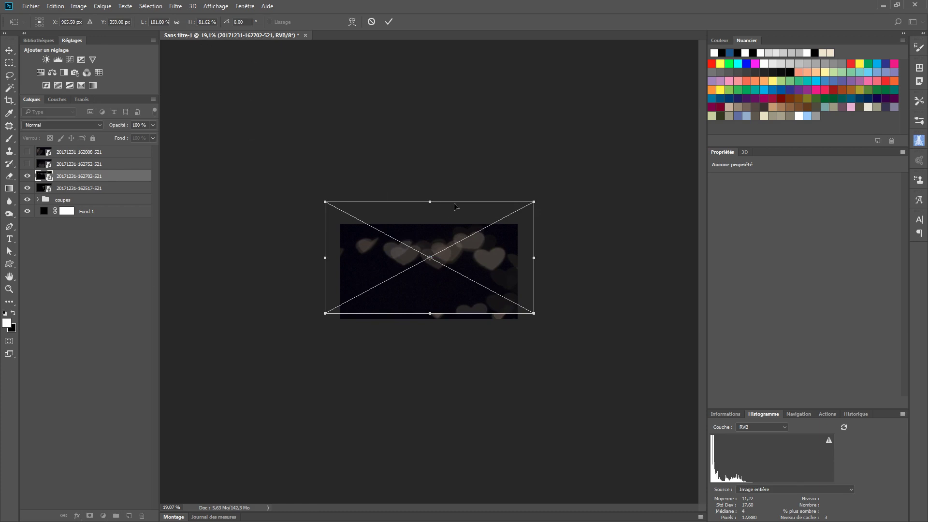
{"action": "left_click_drag", "start_coordinate": [430, 202], "coordinate": [431, 229]}
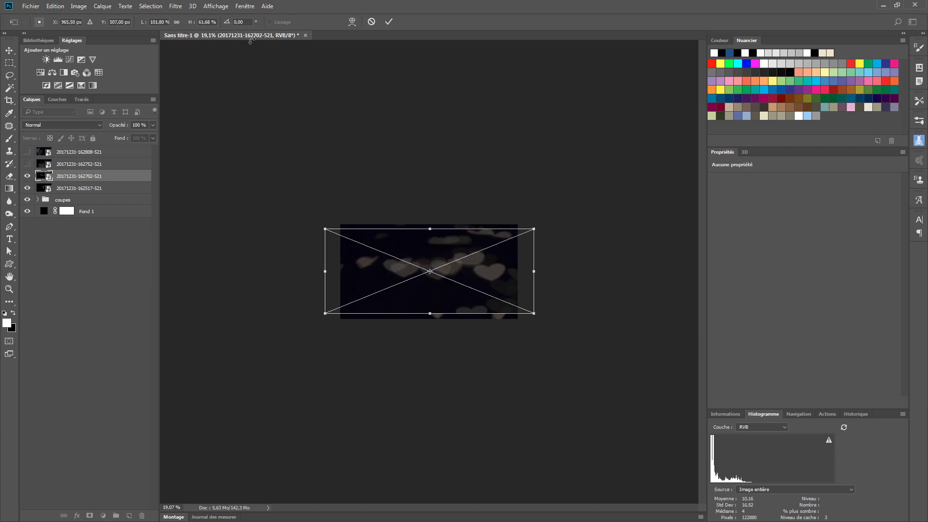
{"action": "left_click", "coordinate": [177, 22]}
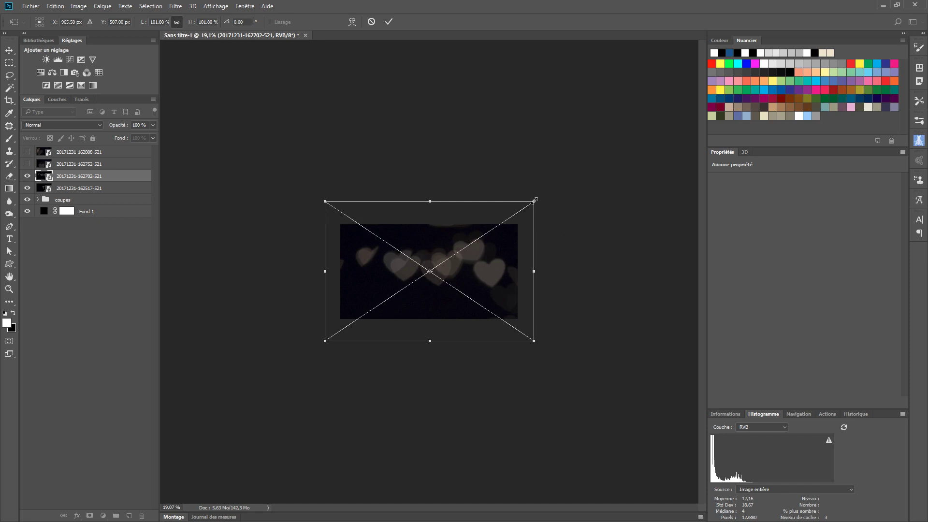
{"action": "left_click_drag", "start_coordinate": [534, 199], "coordinate": [525, 208]}
{"action": "left_click_drag", "start_coordinate": [496, 269], "coordinate": [495, 271]}
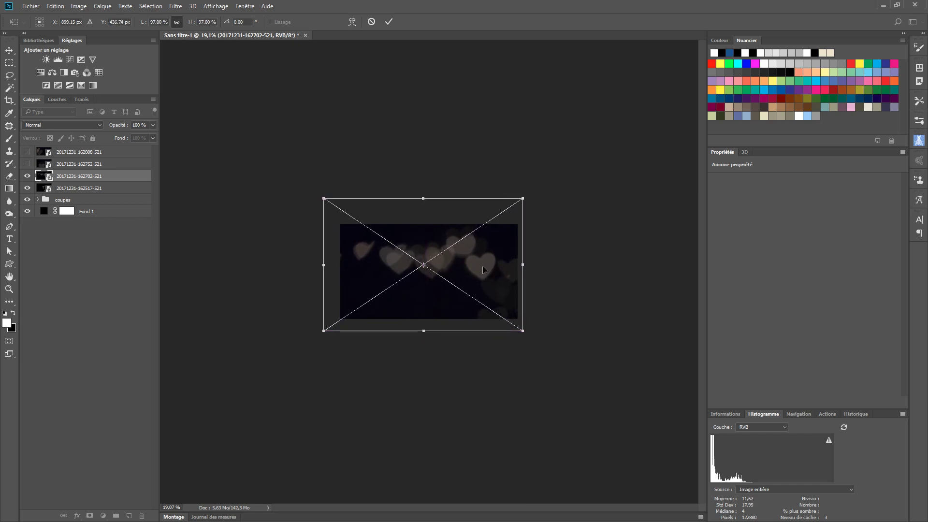
{"action": "left_click", "coordinate": [388, 21]}
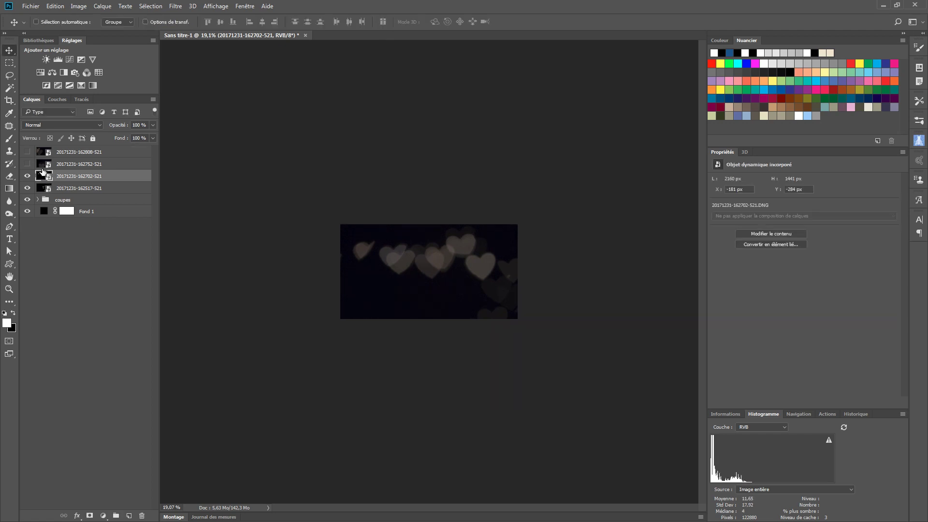
{"action": "left_click", "coordinate": [27, 164]}
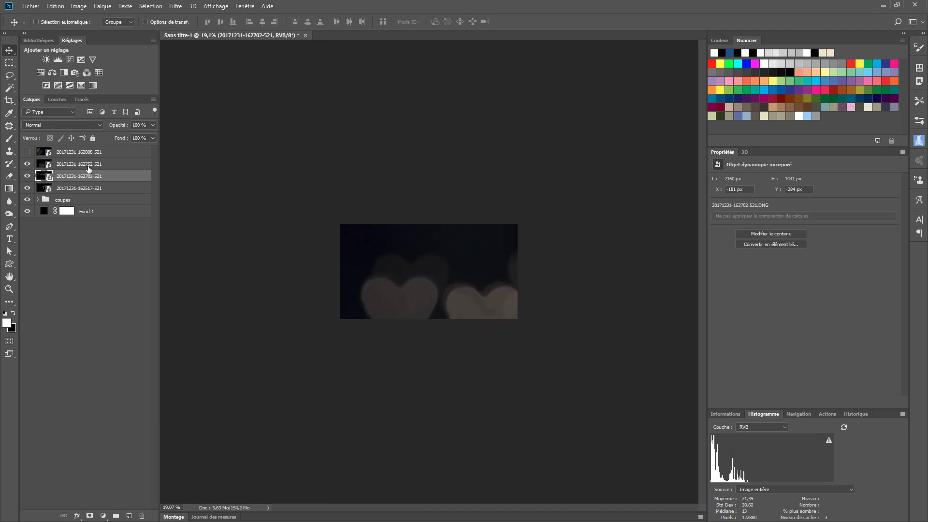
{"action": "key", "text": "ctrl+t"}
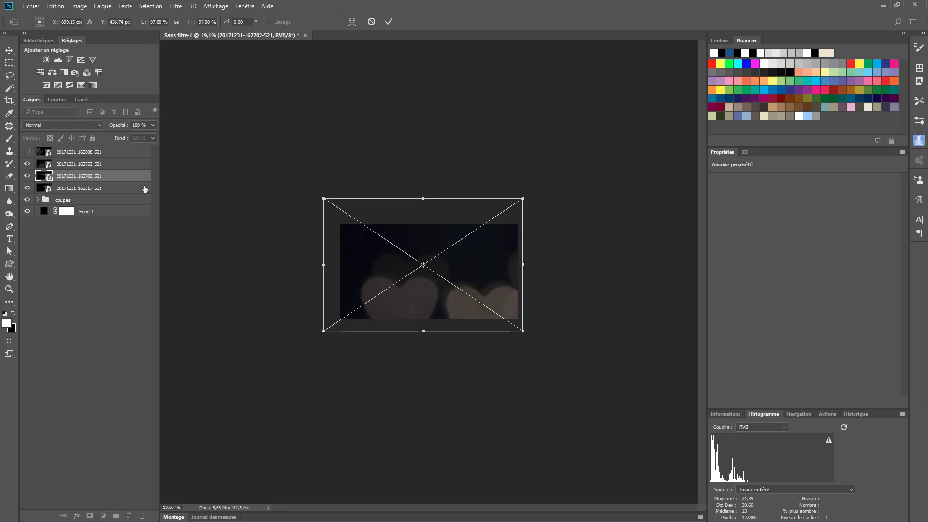
{"action": "key", "text": "Escape"}
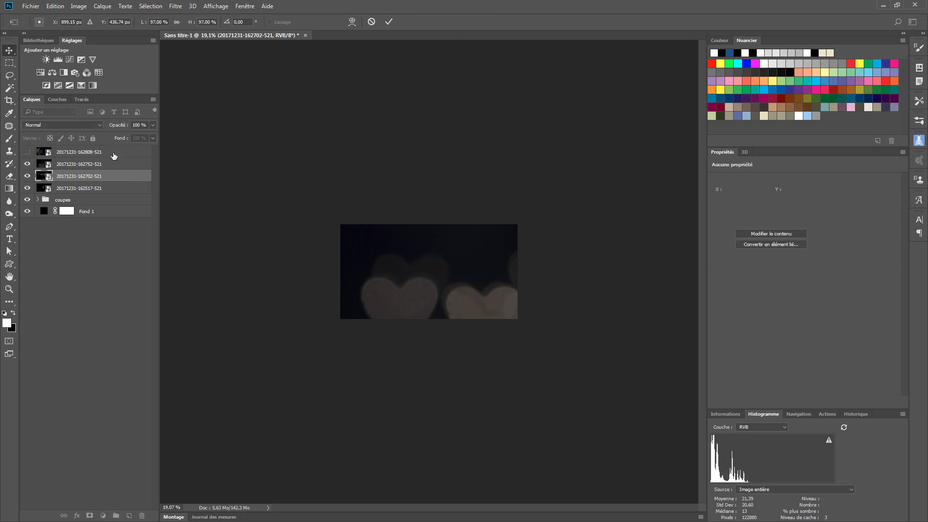
{"action": "left_click", "coordinate": [110, 164]}
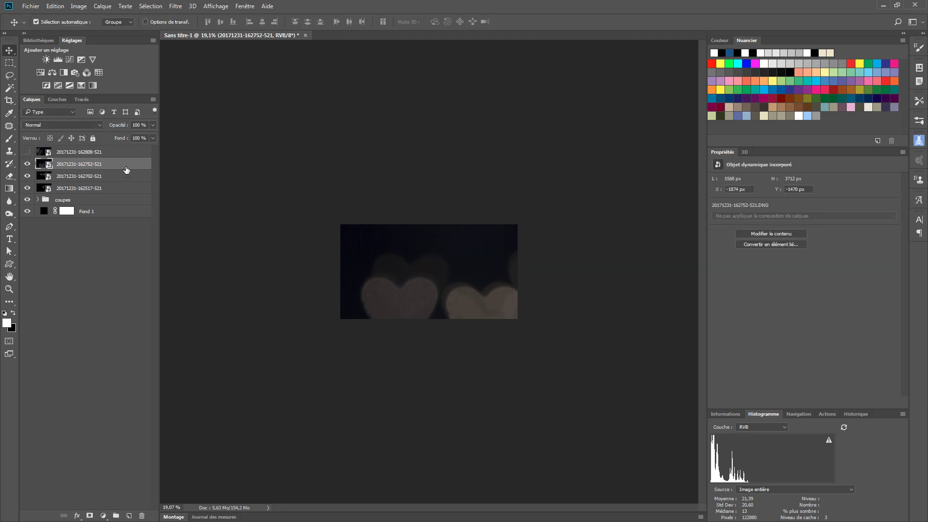
{"action": "key", "text": "ctrl+t"}
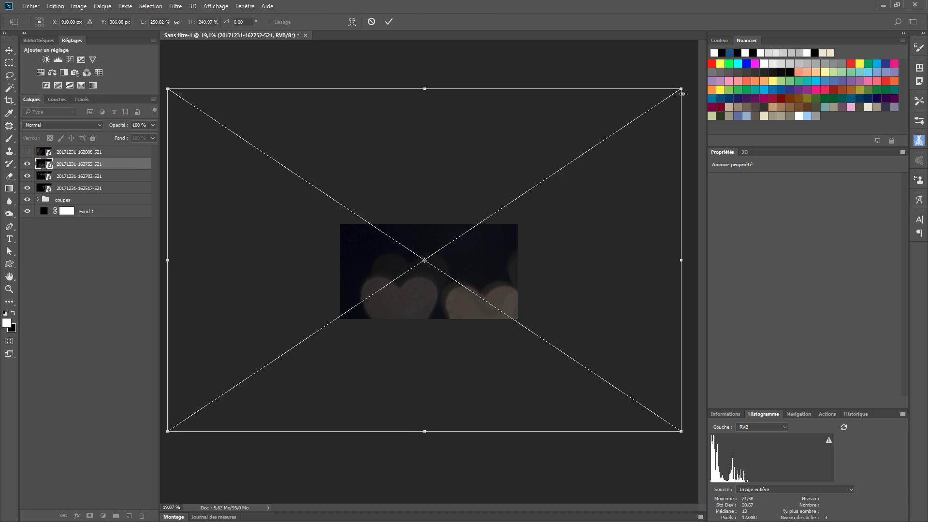
{"action": "left_click_drag", "start_coordinate": [680, 91], "coordinate": [535, 217]}
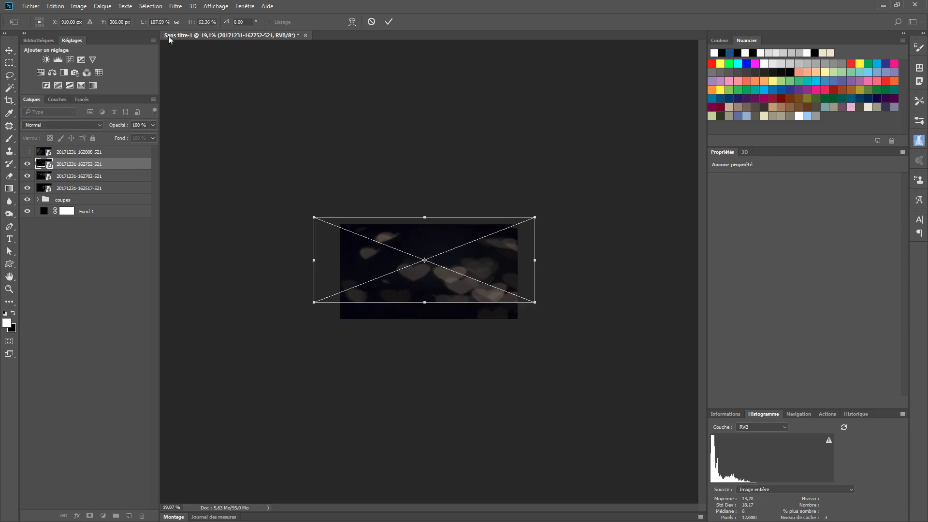
{"action": "left_click", "coordinate": [175, 22]}
{"action": "mouse_move", "coordinate": [486, 276]}
{"action": "left_mouse_down"}
{"action": "mouse_move", "coordinate": [485, 262]}
{"action": "mouse_move", "coordinate": [479, 282]}
{"action": "left_mouse_up"}
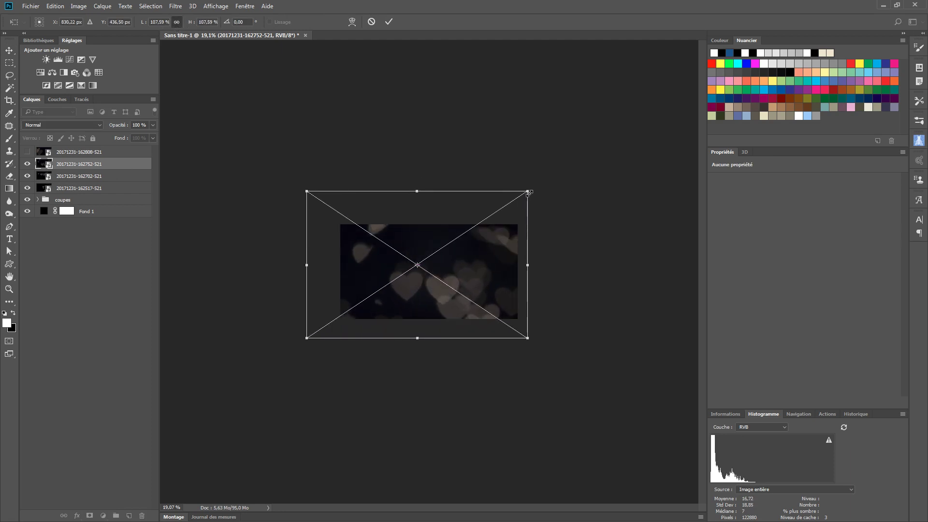
{"action": "left_click_drag", "start_coordinate": [528, 193], "coordinate": [505, 206]}
{"action": "left_click_drag", "start_coordinate": [311, 338], "coordinate": [332, 325]}
{"action": "mouse_move", "coordinate": [476, 265]}
{"action": "left_mouse_down"}
{"action": "mouse_move", "coordinate": [487, 261]}
{"action": "mouse_move", "coordinate": [483, 273]}
{"action": "left_mouse_up"}
{"action": "left_click_drag", "start_coordinate": [513, 213], "coordinate": [523, 205]}
{"action": "right_click", "coordinate": [485, 257]}
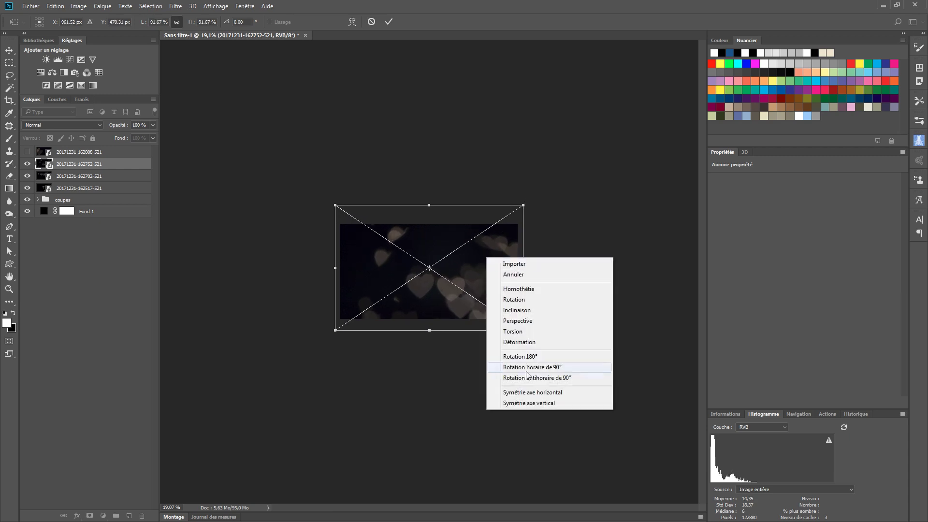
{"action": "left_click", "coordinate": [532, 393]}
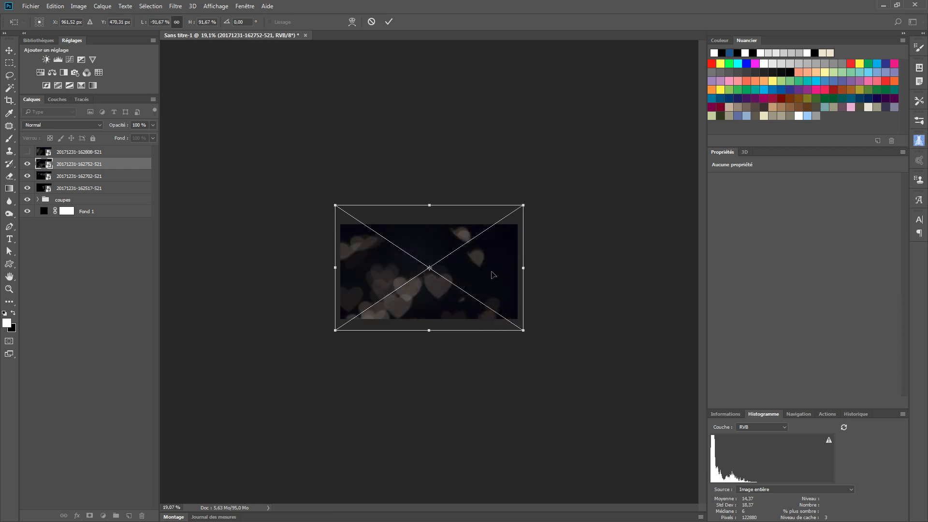
{"action": "left_click_drag", "start_coordinate": [493, 274], "coordinate": [493, 277]}
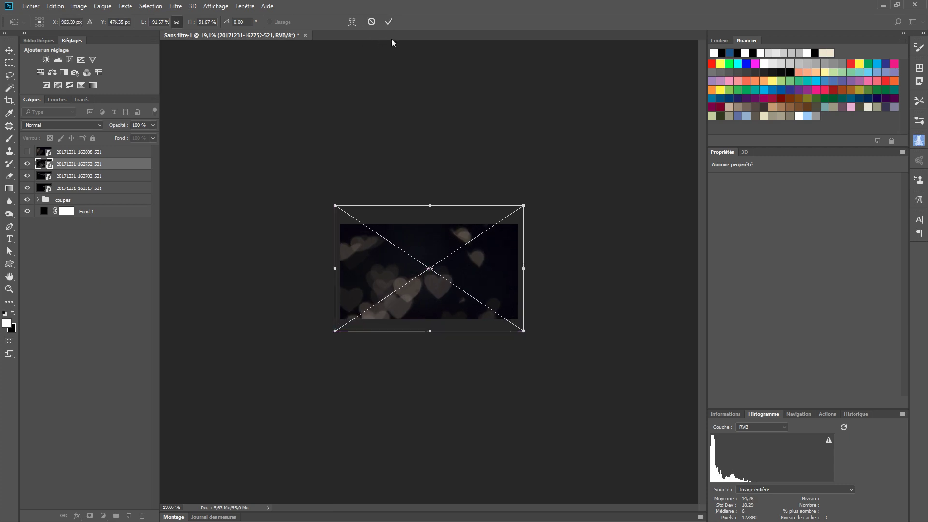
{"action": "left_click", "coordinate": [389, 22]}
{"action": "left_click", "coordinate": [73, 153]}
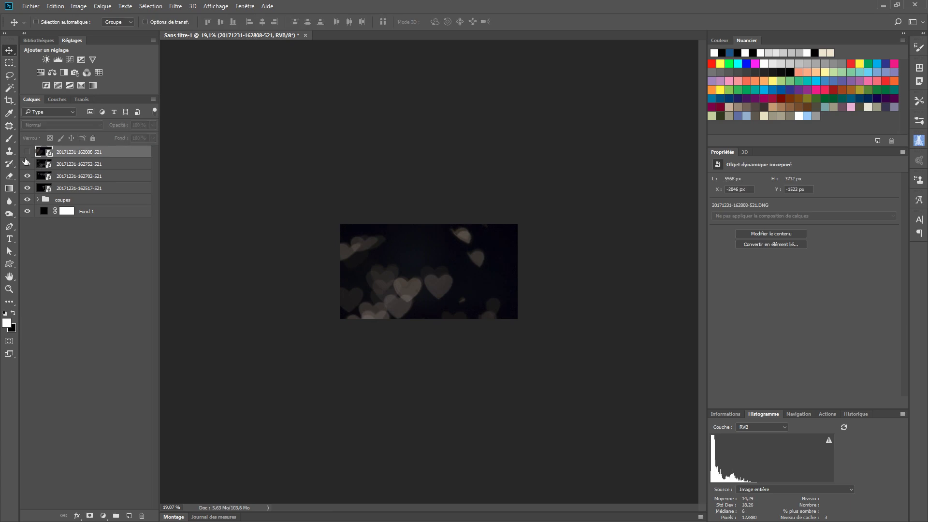
{"action": "left_click", "coordinate": [27, 152]}
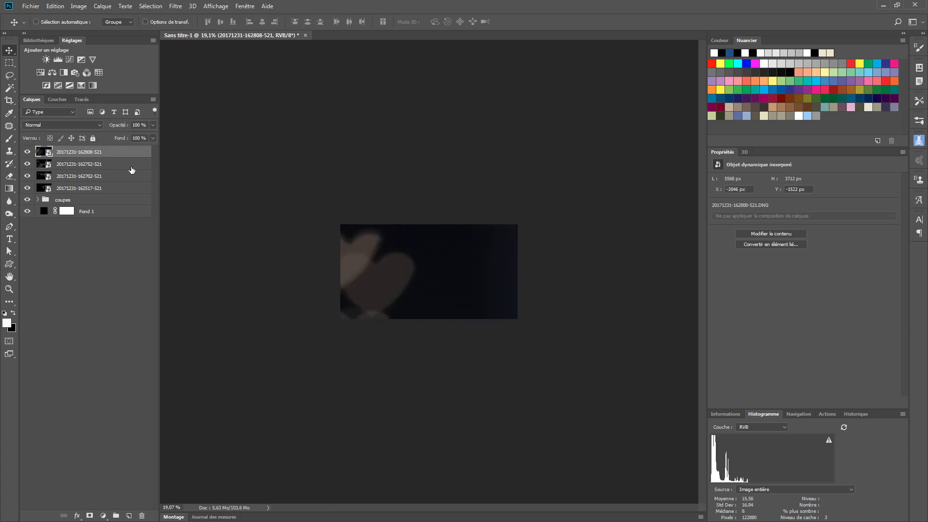
{"action": "key", "text": "ctrl+t"}
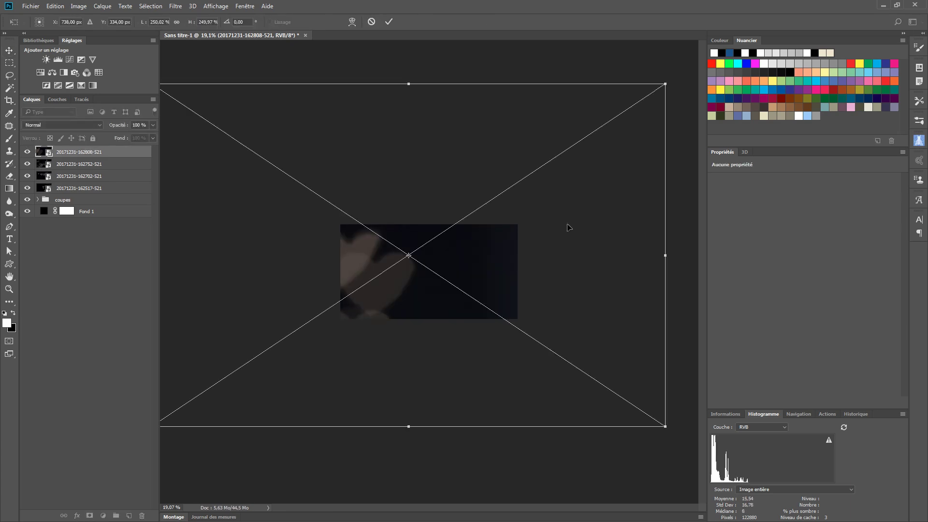
{"action": "left_click_drag", "start_coordinate": [666, 84], "coordinate": [521, 202]}
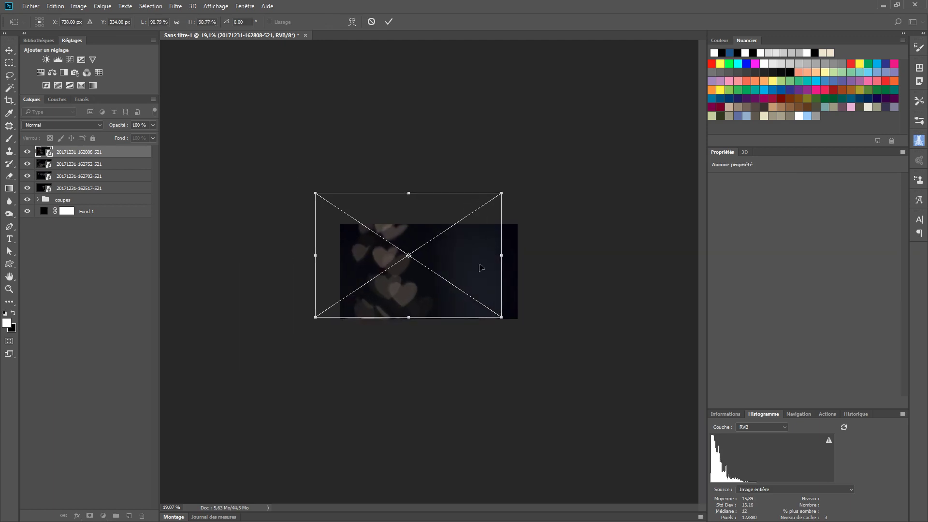
{"action": "left_click_drag", "start_coordinate": [480, 267], "coordinate": [507, 271]}
{"action": "left_click_drag", "start_coordinate": [351, 202], "coordinate": [334, 192]}
{"action": "left_click_drag", "start_coordinate": [506, 272], "coordinate": [506, 286]}
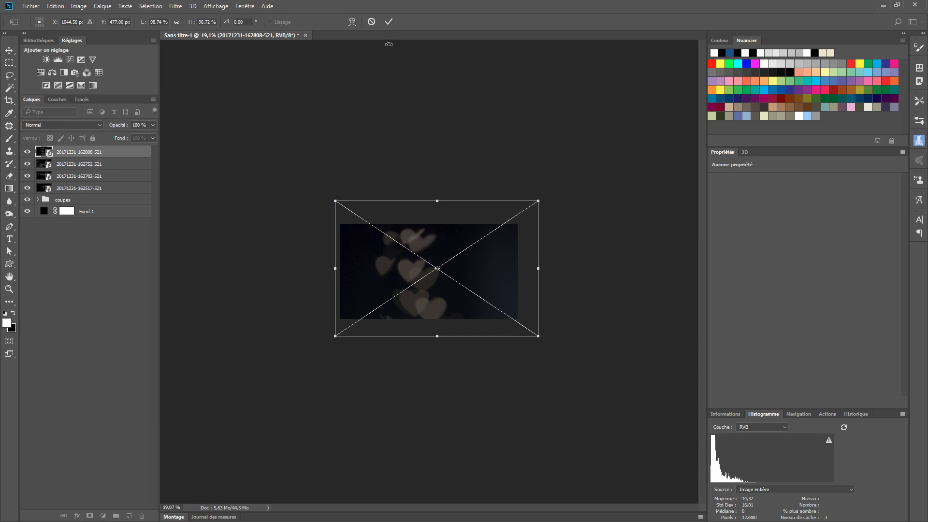
{"action": "left_click", "coordinate": [389, 22]}
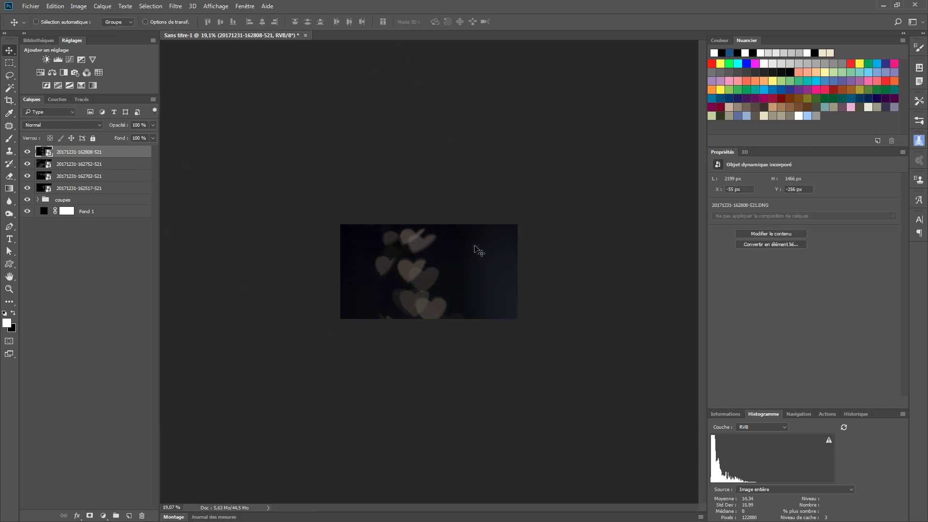
Step: Group the four heart bokeh layers above the coupes group
{"action": "left_click", "coordinate": [112, 189], "text": "shift"}
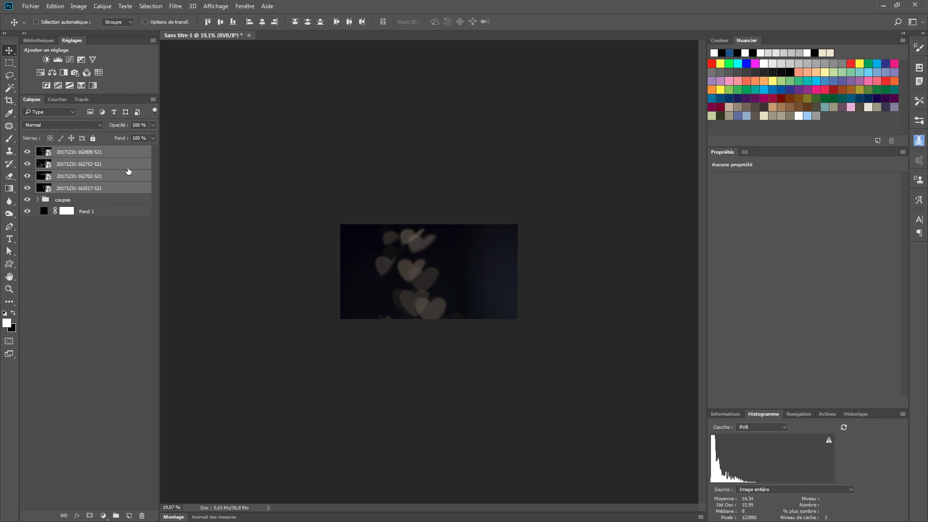
{"action": "key", "text": "ctrl+g"}
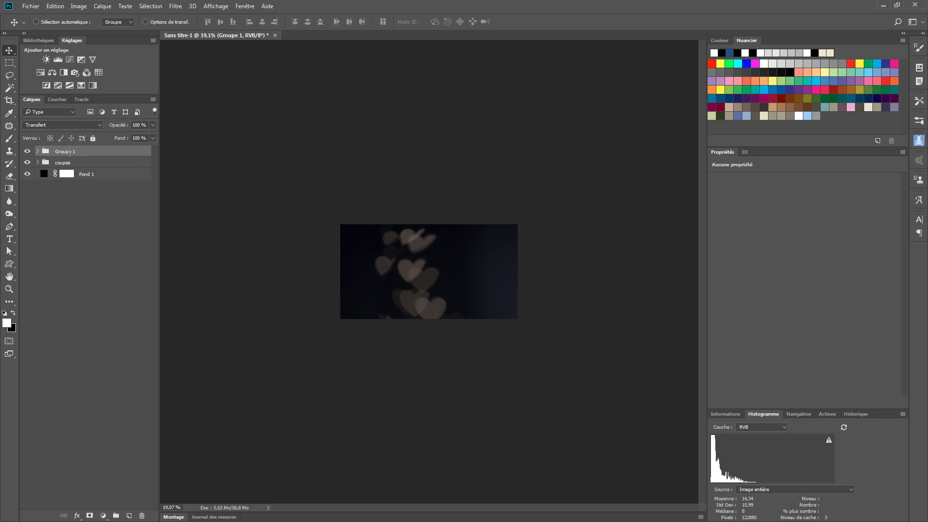
Step: Rename the new heart bokeh group as bokeh AvP
{"action": "double_click", "coordinate": [70, 151]}
{"action": "type", "text": "bokeh"}
{"action": "key", "text": "Return"}
{"action": "key", "text": "space"}
{"action": "double_click", "coordinate": [63, 151]}
{"action": "key", "text": "Right"}
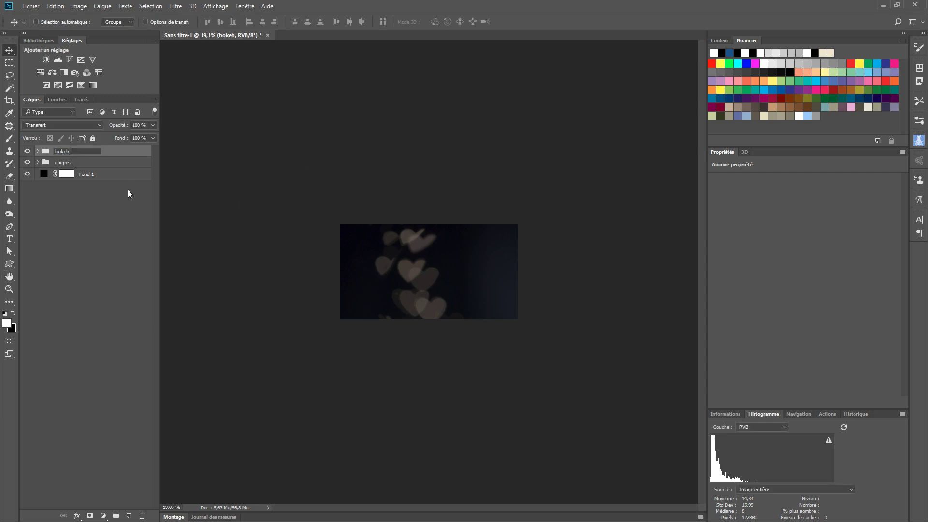
{"action": "type", "text": "AP"}
{"action": "key", "text": "Return"}
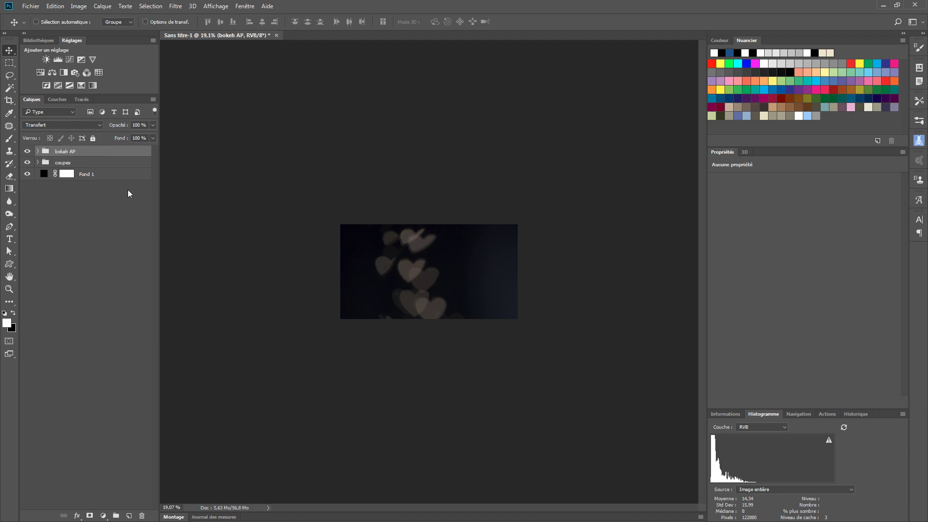
{"action": "double_click", "coordinate": [72, 152]}
{"action": "left_click", "coordinate": [72, 152]}
{"action": "left_click", "coordinate": [71, 187]}
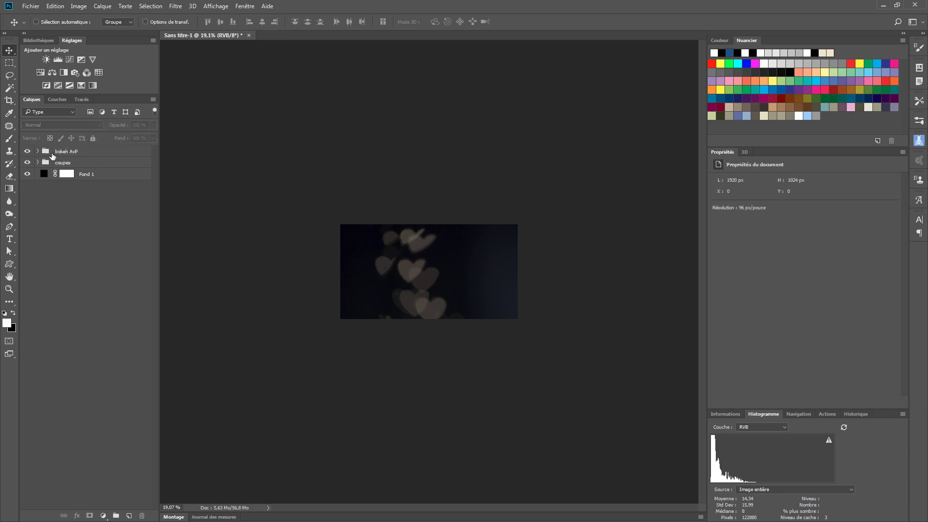
{"action": "left_click", "coordinate": [38, 151]}
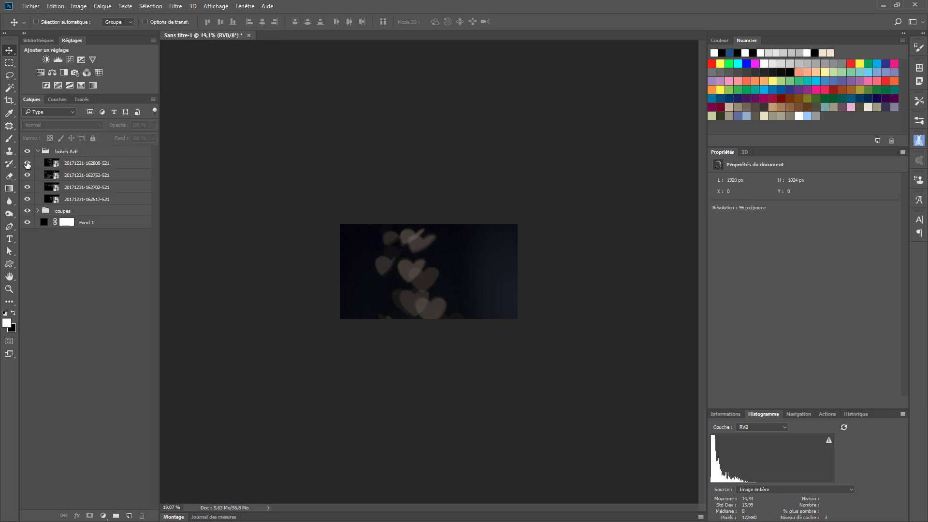
{"action": "left_click", "coordinate": [28, 163]}
{"action": "left_click", "coordinate": [27, 164]}
{"action": "left_click", "coordinate": [27, 163]}
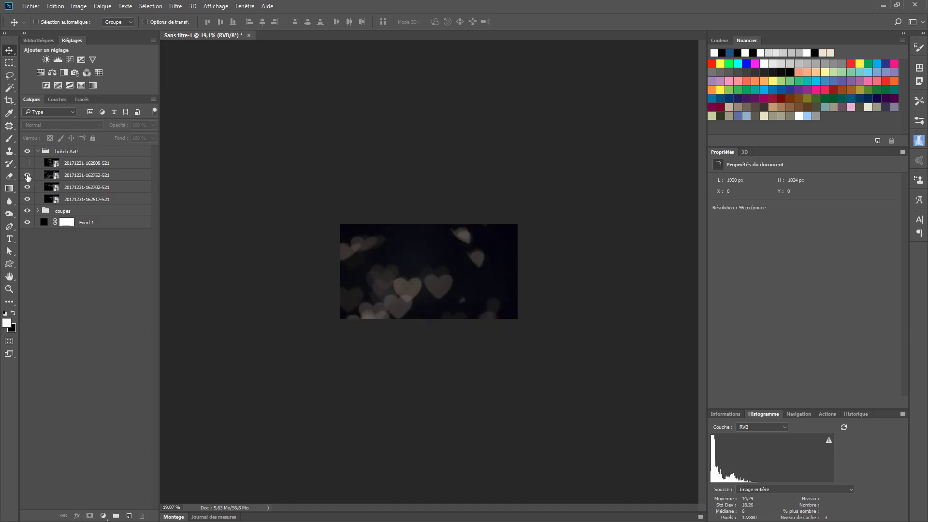
{"action": "left_click", "coordinate": [27, 175]}
{"action": "left_click", "coordinate": [28, 187]}
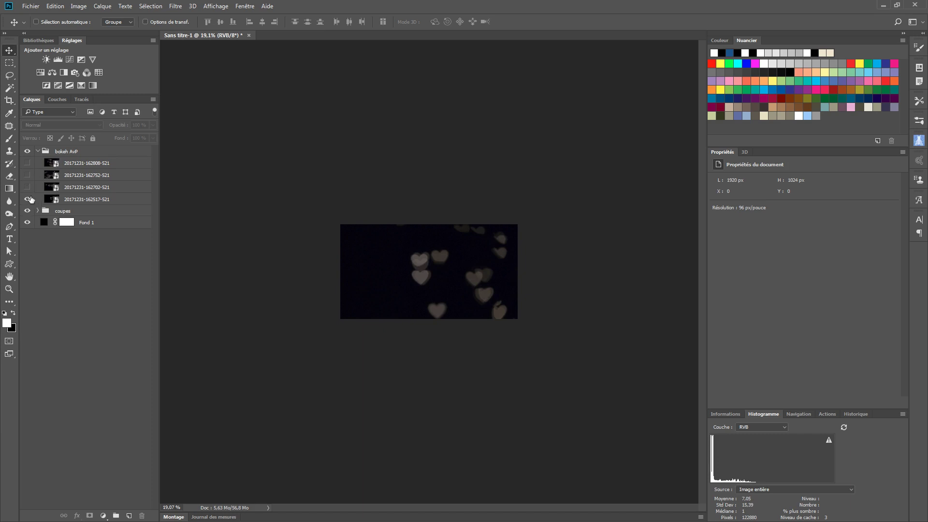
{"action": "left_click", "coordinate": [85, 201]}
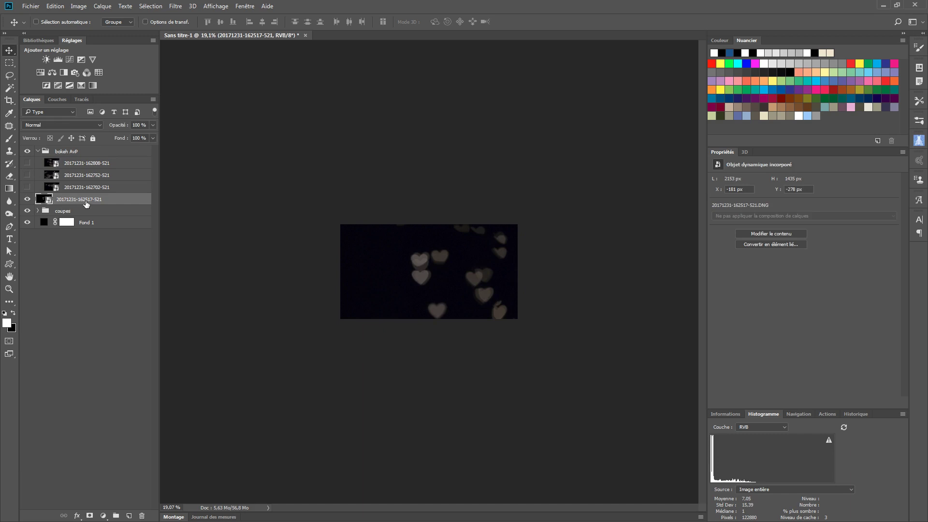
{"action": "key", "text": "ctrl+g"}
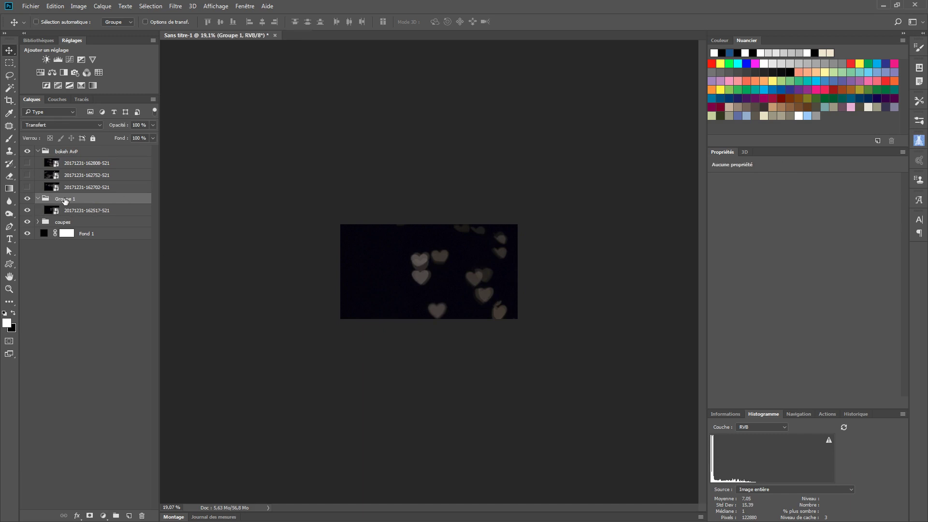
{"action": "double_click", "coordinate": [66, 200]}
{"action": "type", "text": "bokeh ArP"}
{"action": "key", "text": "Return"}
Step: Show the three hidden bokeh AvP layers again and collapse both bokeh groups
{"action": "left_click_drag", "start_coordinate": [28, 163], "coordinate": [28, 187]}
{"action": "left_click", "coordinate": [38, 151]}
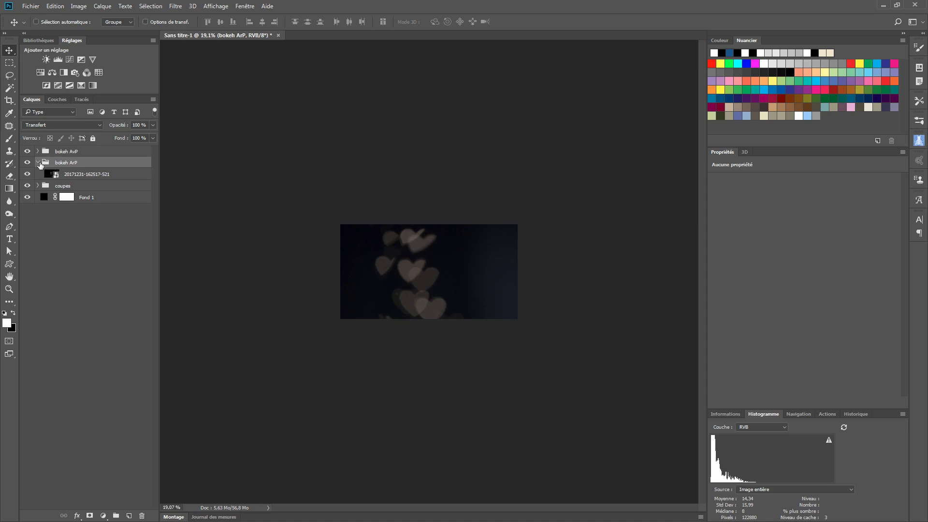
{"action": "left_click", "coordinate": [39, 164]}
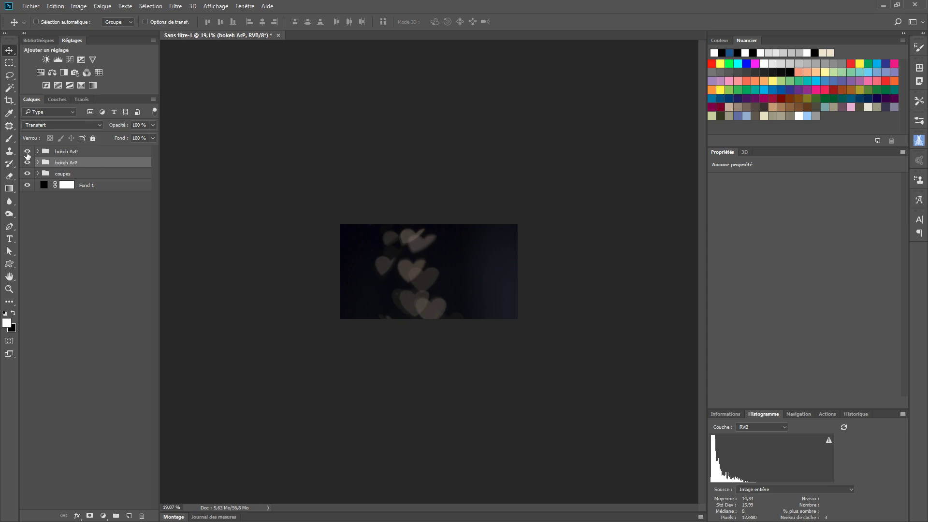
Step: Set the bokeh AvP group's blend mode to Superposition and check its effect by toggling its visibility
{"action": "left_click", "coordinate": [77, 152]}
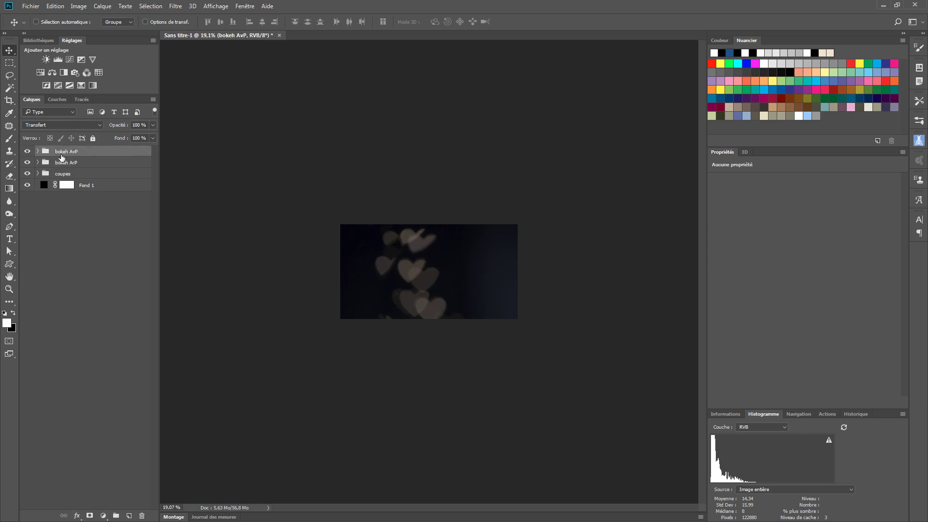
{"action": "left_click", "coordinate": [52, 126]}
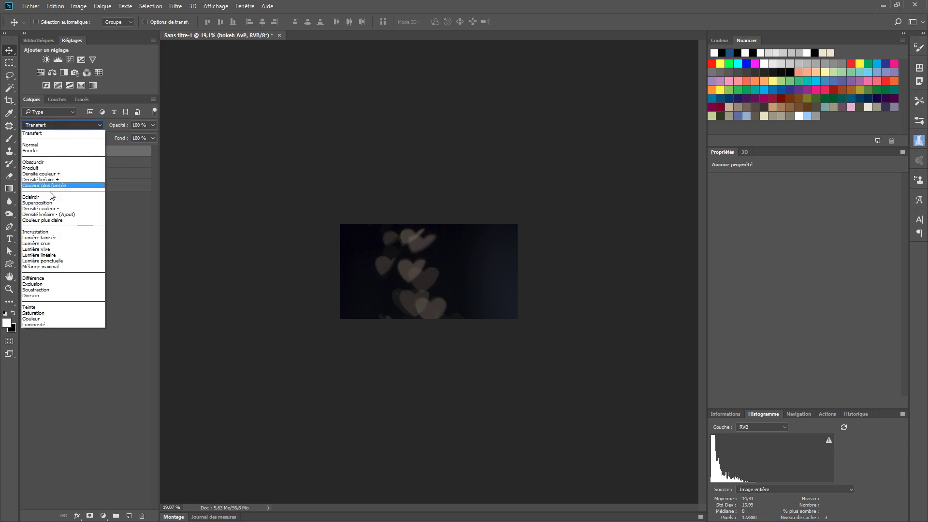
{"action": "left_click", "coordinate": [52, 203]}
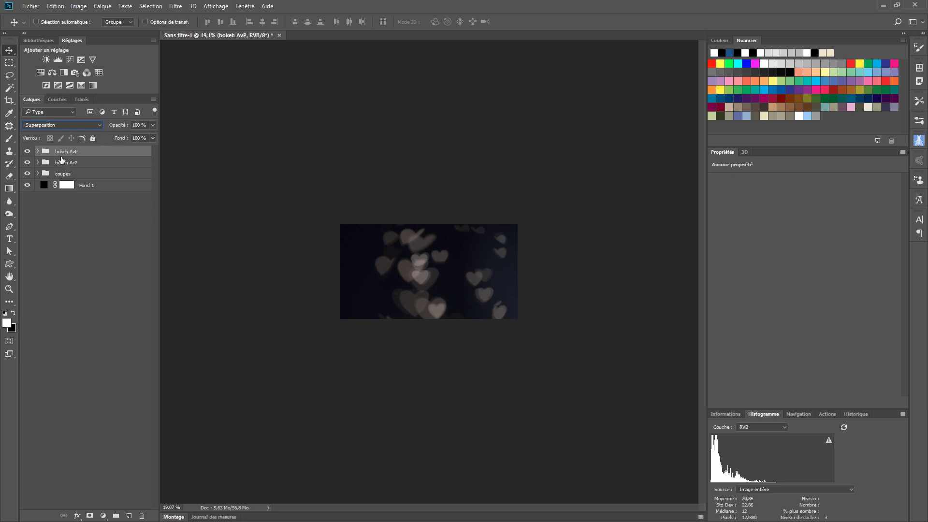
{"action": "left_click", "coordinate": [27, 153]}
{"action": "left_click", "coordinate": [27, 153]}
Step: Set the bokeh ArP group's blend mode to Superposition
{"action": "left_click", "coordinate": [97, 165]}
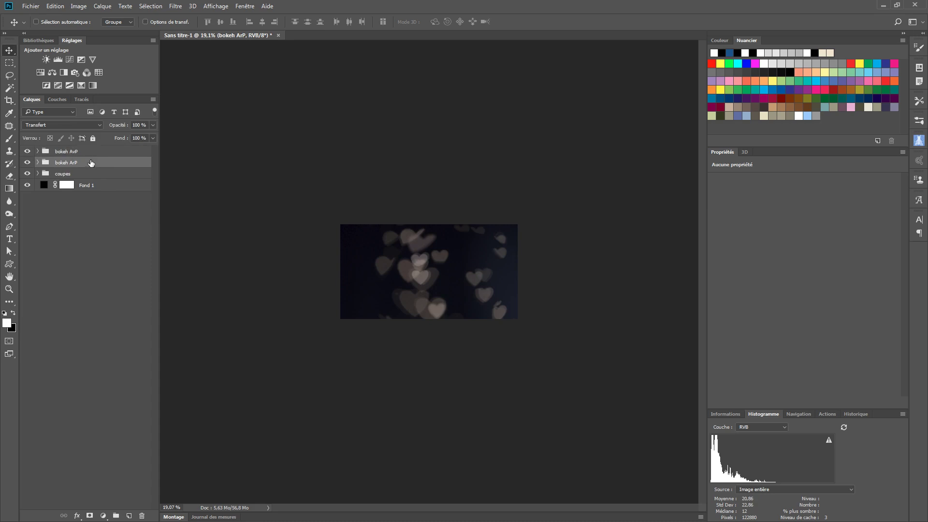
{"action": "left_click", "coordinate": [54, 129]}
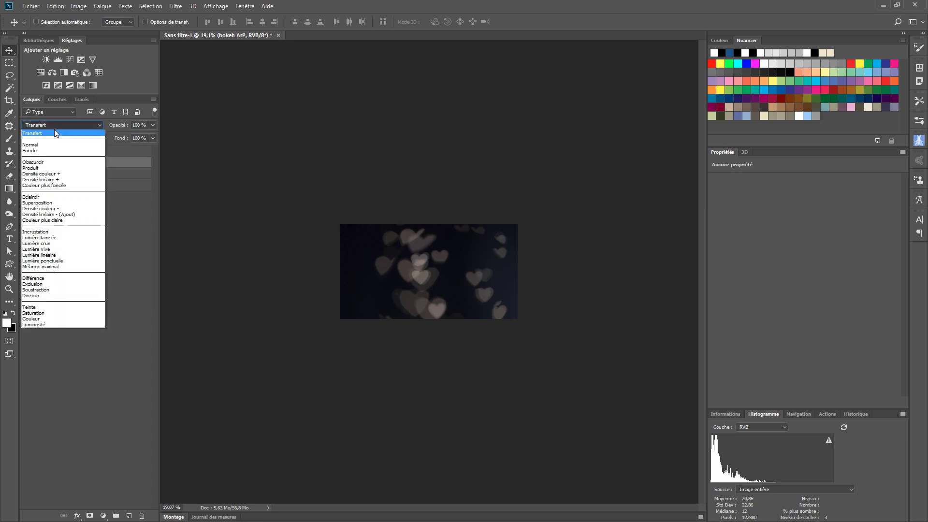
{"action": "left_click", "coordinate": [51, 203]}
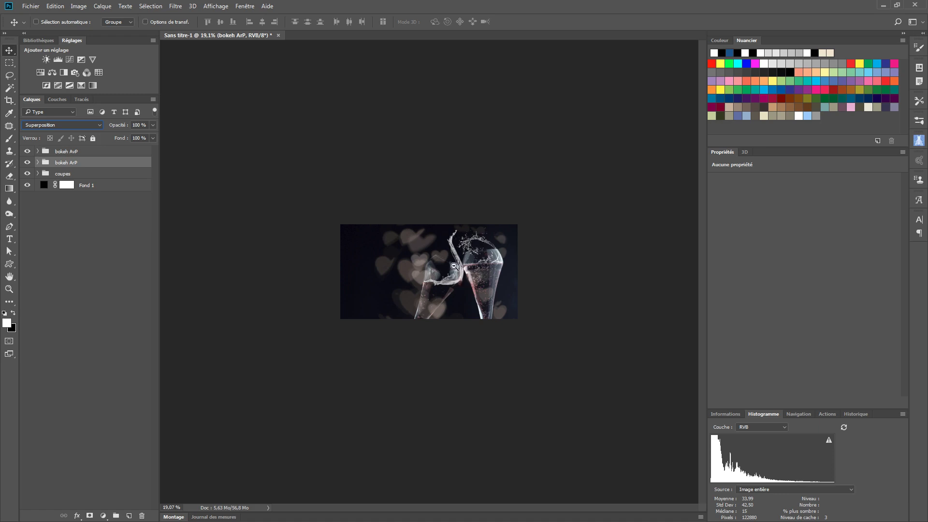
Step: Place the bokeh ArP group below the coupes group and set the coupes group's blend mode to Superposition
{"action": "left_click_drag", "start_coordinate": [454, 273], "coordinate": [502, 255]}
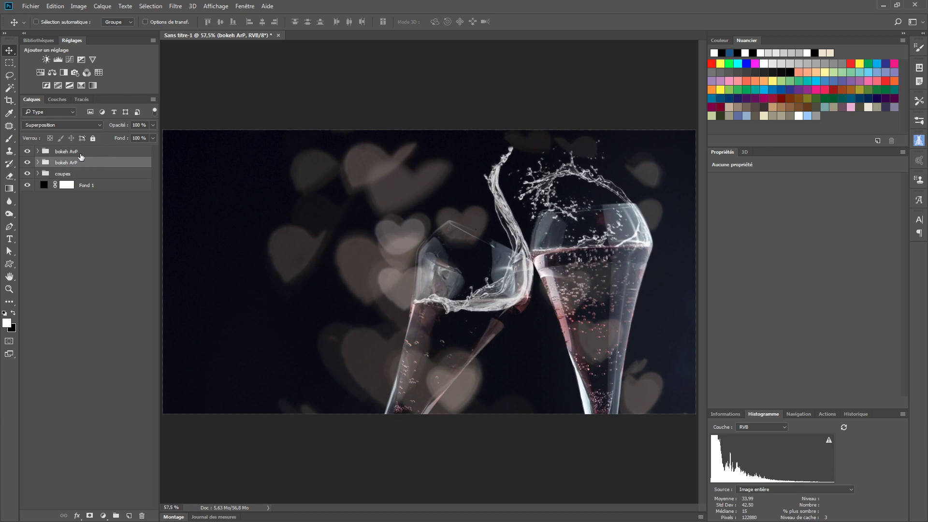
{"action": "left_click_drag", "start_coordinate": [88, 165], "coordinate": [90, 181]}
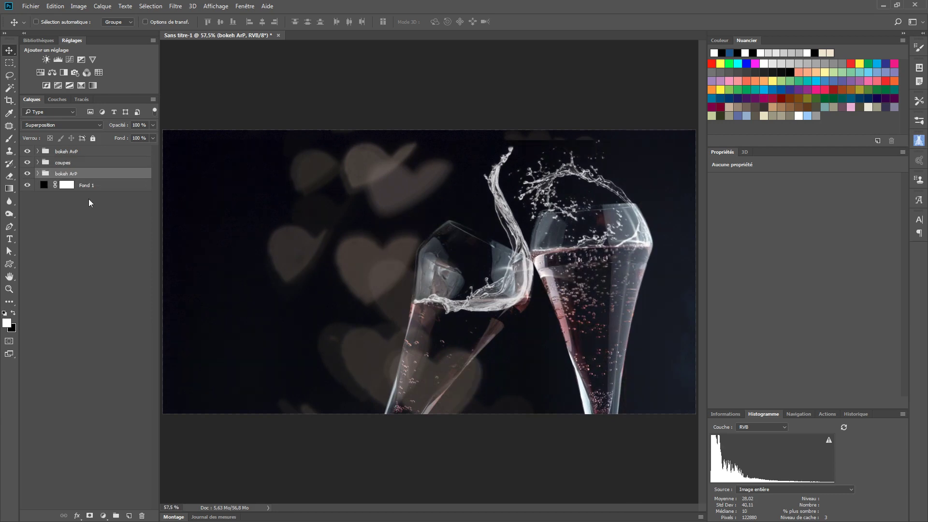
{"action": "left_click", "coordinate": [83, 163]}
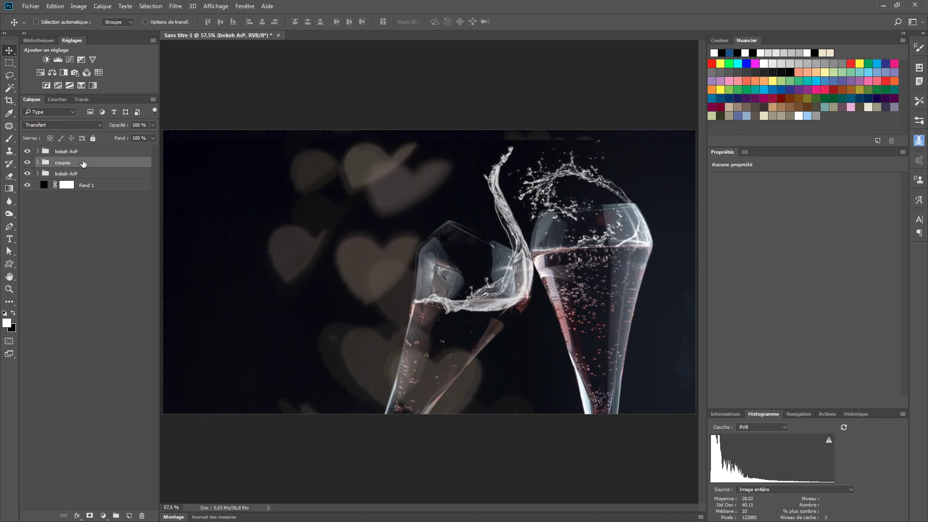
{"action": "left_click", "coordinate": [54, 127]}
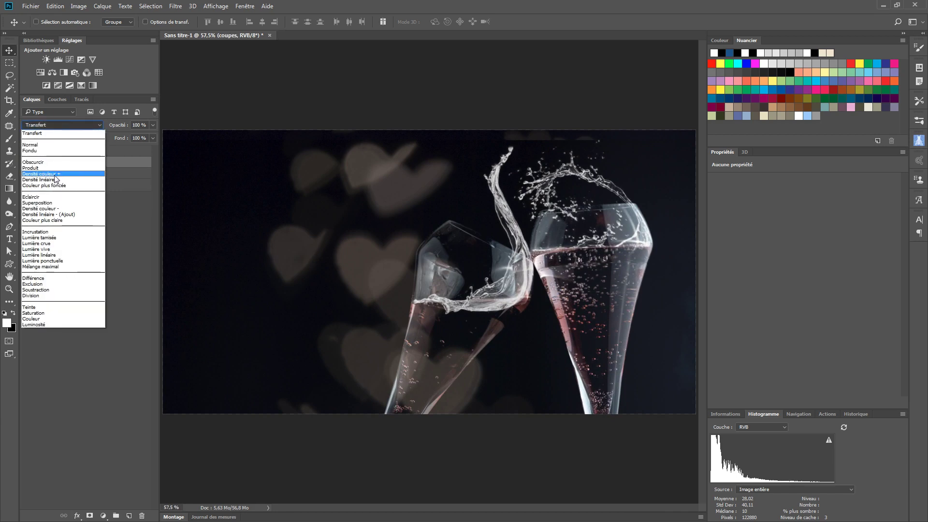
{"action": "left_click", "coordinate": [53, 204]}
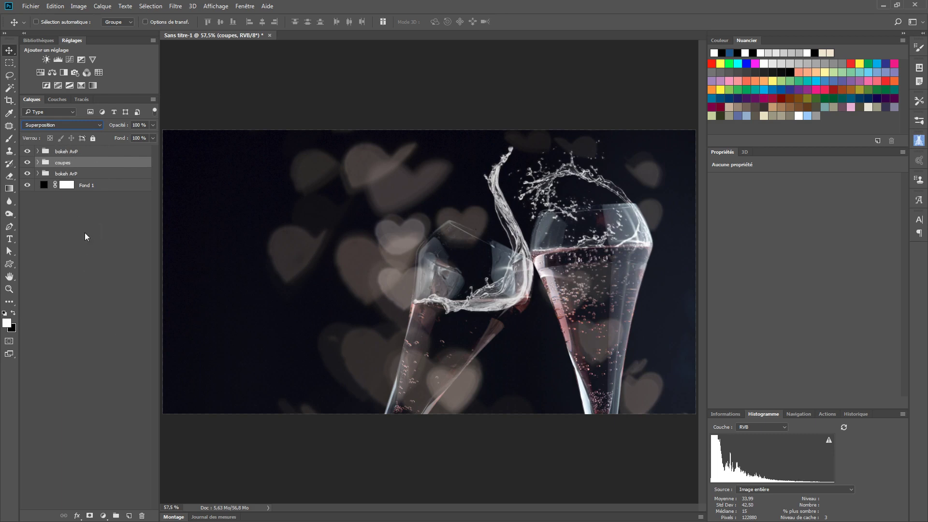
Step: Toggle the visibility of the bokeh AvP, coupes and bokeh ArP groups to compare each one's contribution
{"action": "left_click", "coordinate": [27, 152]}
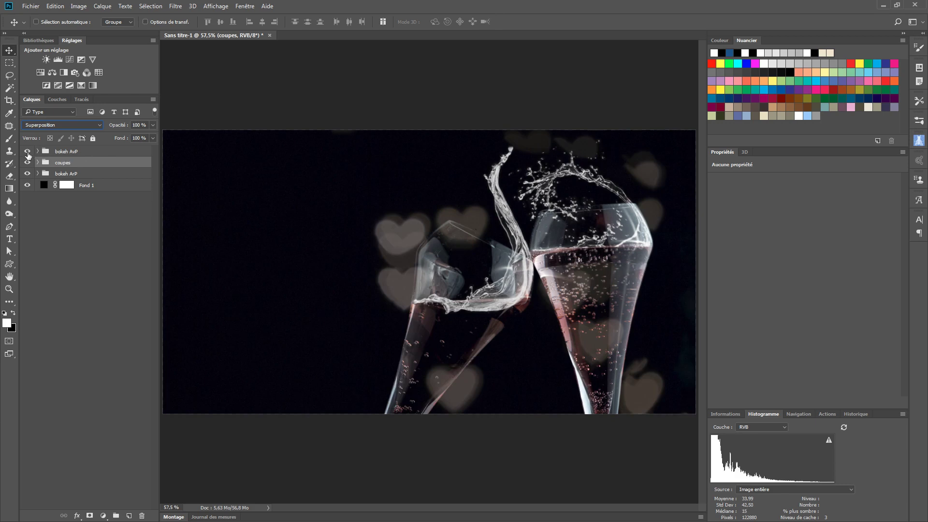
{"action": "left_click", "coordinate": [27, 153]}
{"action": "left_click", "coordinate": [27, 153]}
{"action": "left_click", "coordinate": [27, 153]}
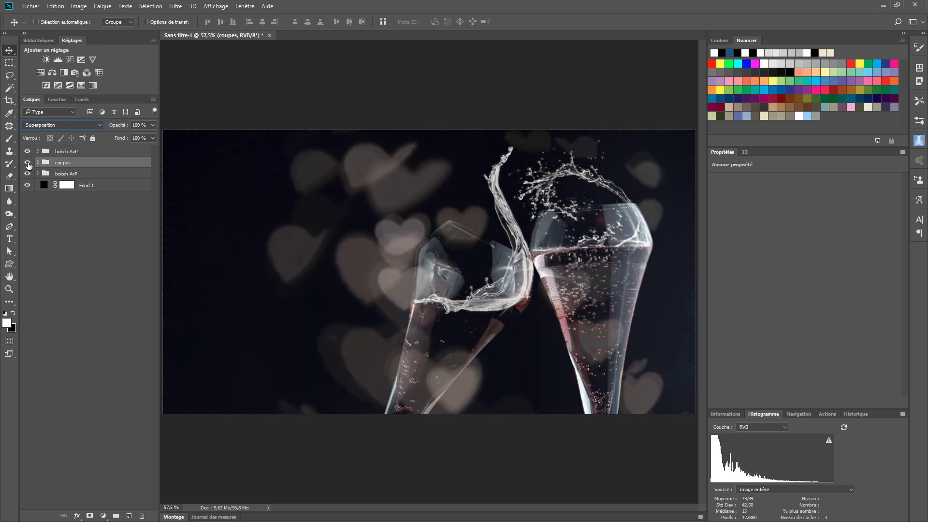
{"action": "left_click", "coordinate": [27, 164]}
{"action": "left_click", "coordinate": [27, 164]}
{"action": "left_click", "coordinate": [27, 175]}
{"action": "left_click", "coordinate": [28, 175]}
{"action": "left_click", "coordinate": [43, 153]}
{"action": "left_click", "coordinate": [38, 153]}
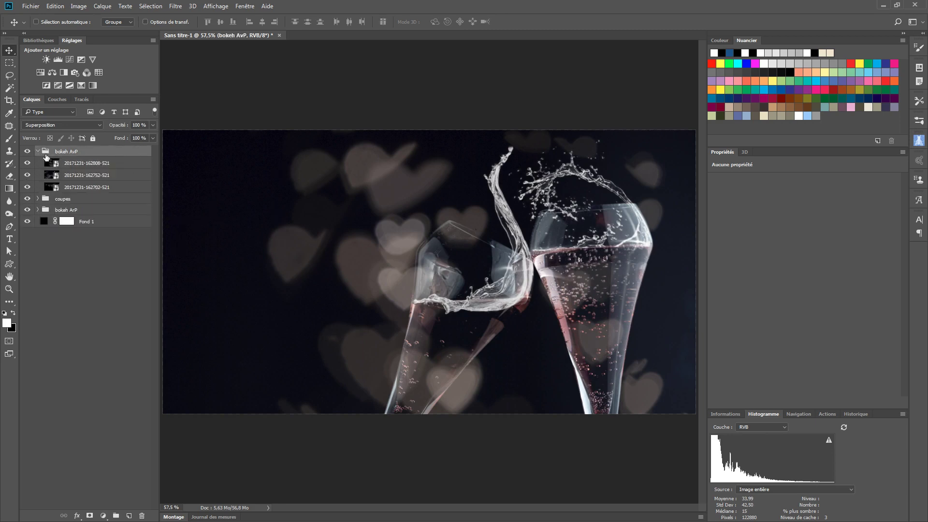
{"action": "left_click", "coordinate": [77, 164]}
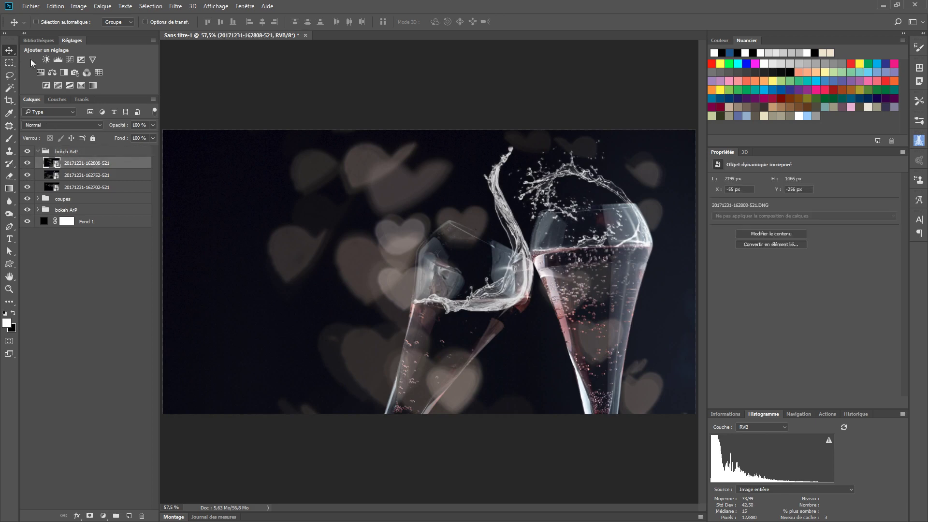
{"action": "left_click_drag", "start_coordinate": [391, 267], "coordinate": [277, 290]}
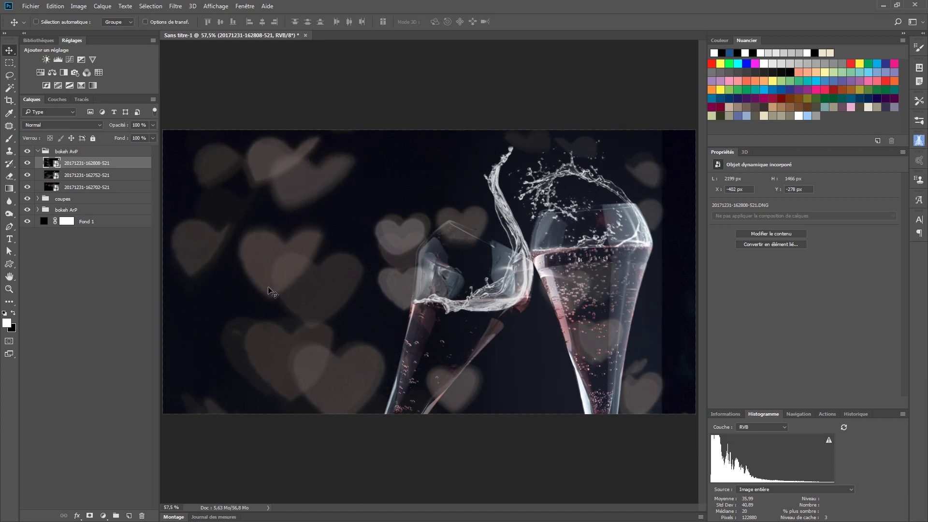
{"action": "left_click", "coordinate": [81, 175]}
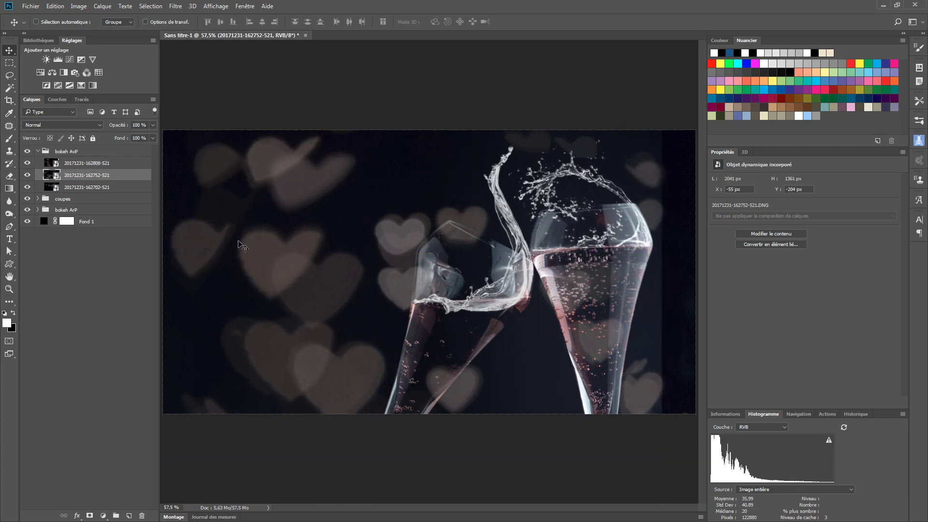
{"action": "left_click_drag", "start_coordinate": [325, 296], "coordinate": [377, 257]}
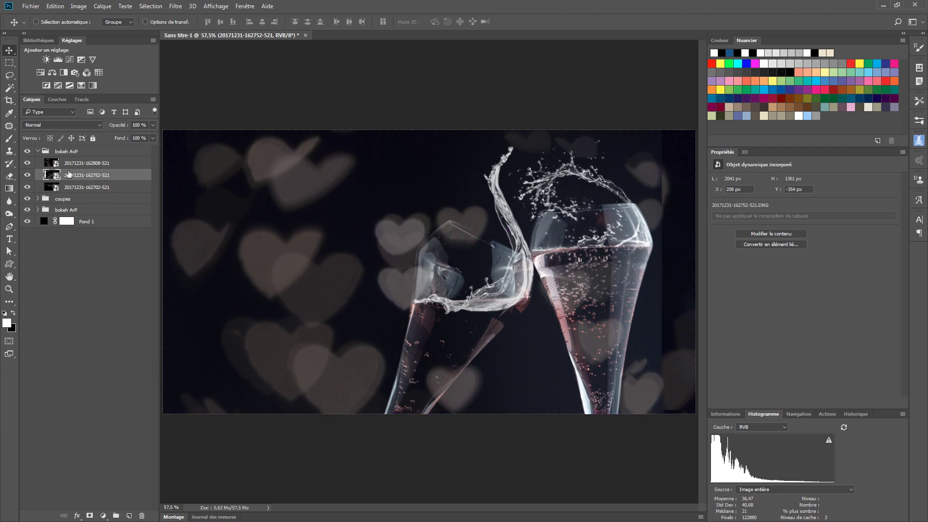
{"action": "left_click", "coordinate": [27, 176]}
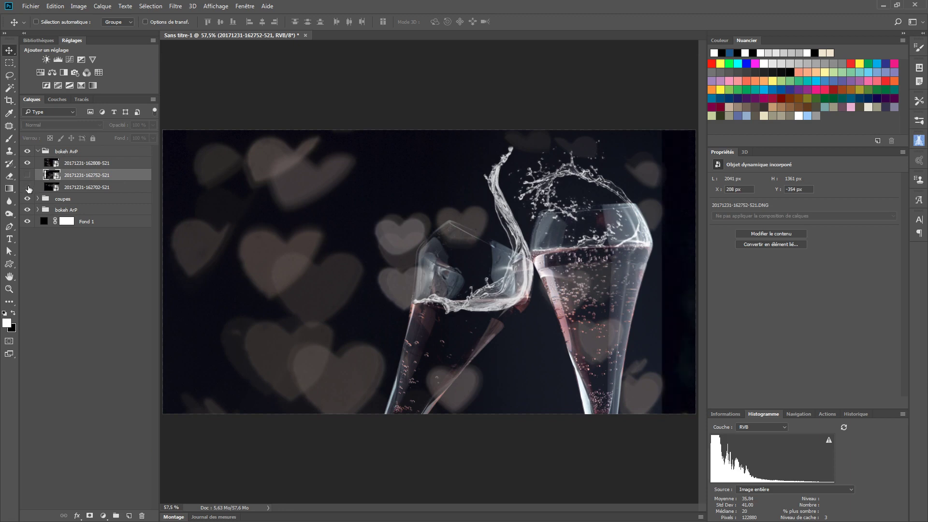
{"action": "left_click", "coordinate": [27, 175]}
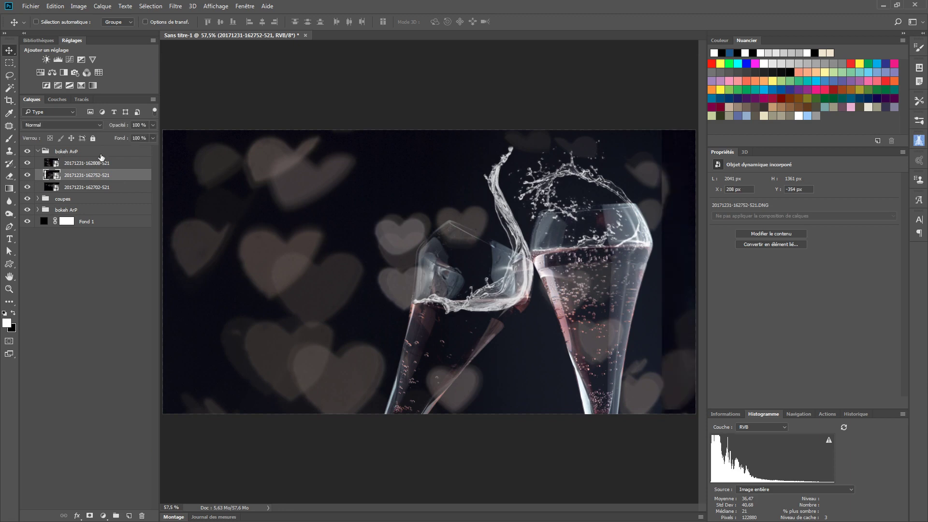
{"action": "left_click", "coordinate": [80, 163]}
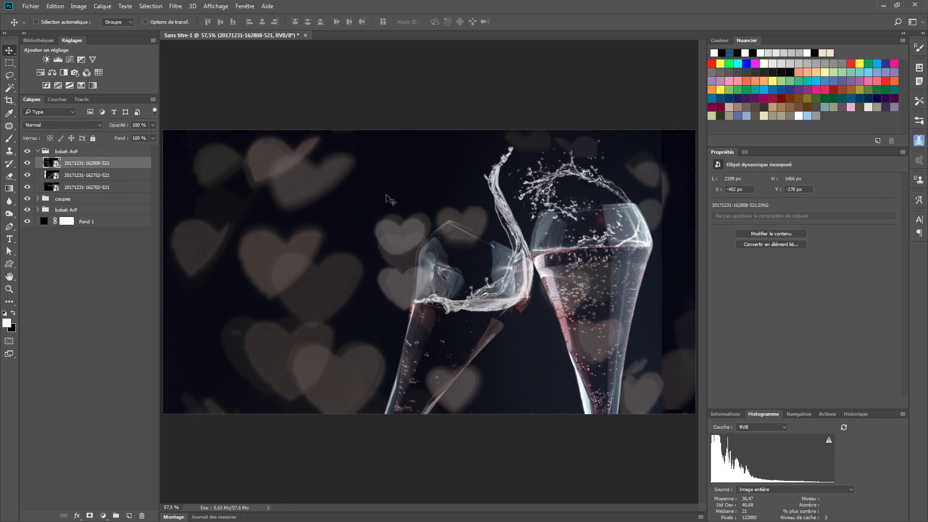
{"action": "left_click", "coordinate": [57, 124]}
{"action": "left_click", "coordinate": [54, 159]}
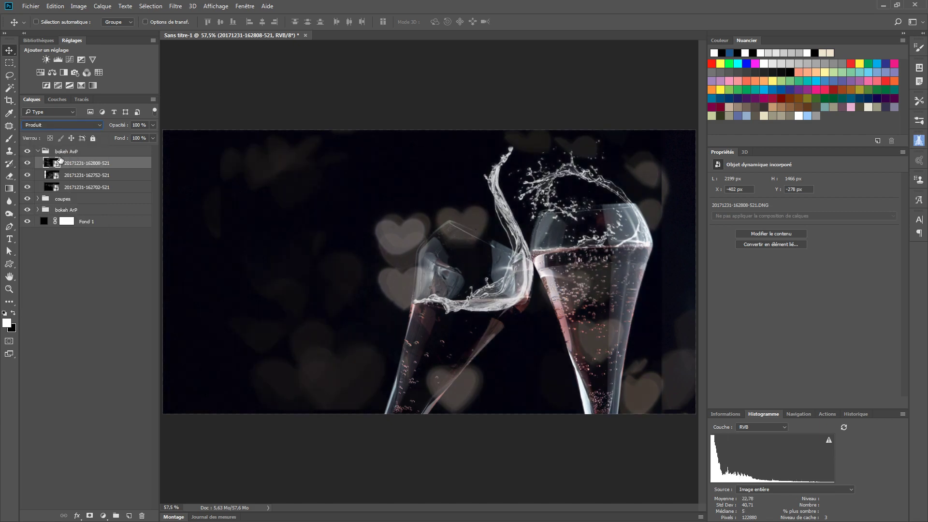
{"action": "left_click", "coordinate": [81, 174]}
{"action": "left_click", "coordinate": [62, 125]}
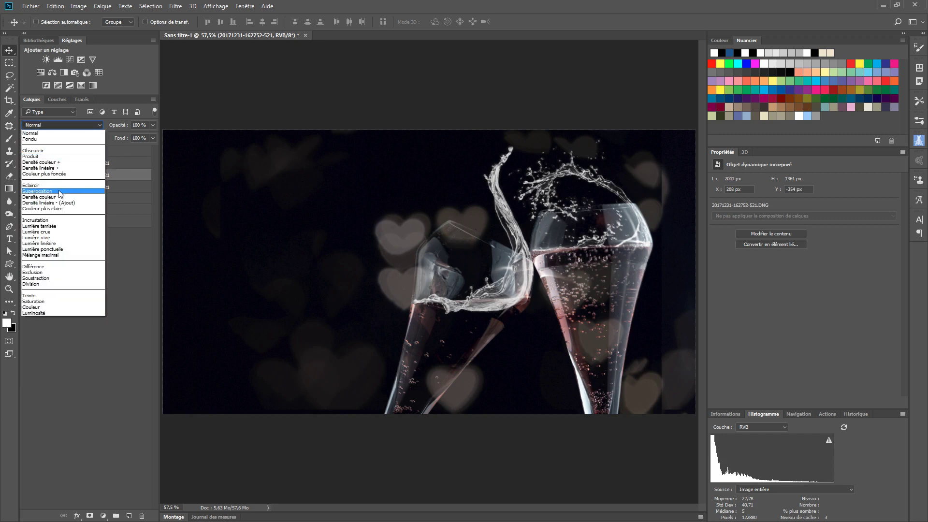
{"action": "left_click", "coordinate": [59, 192]}
{"action": "left_click", "coordinate": [78, 163]}
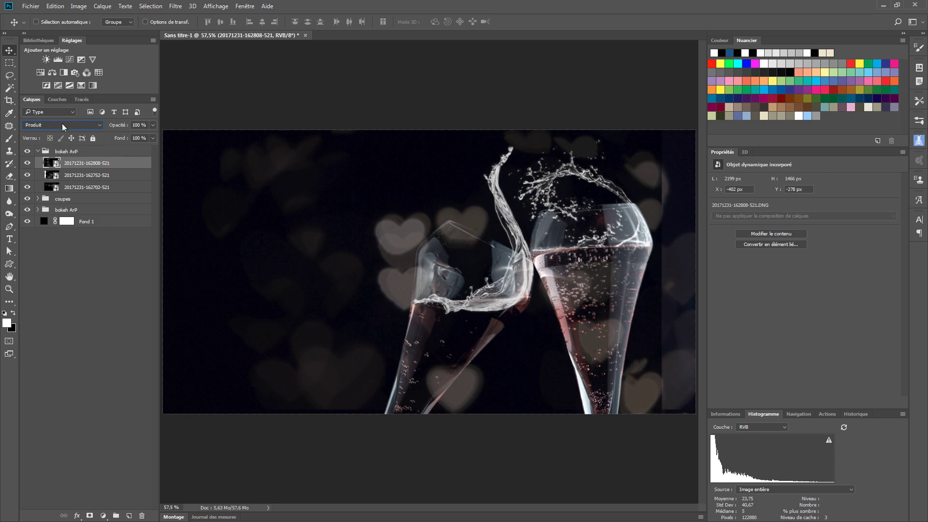
{"action": "left_click", "coordinate": [62, 124]}
{"action": "left_click", "coordinate": [60, 191]}
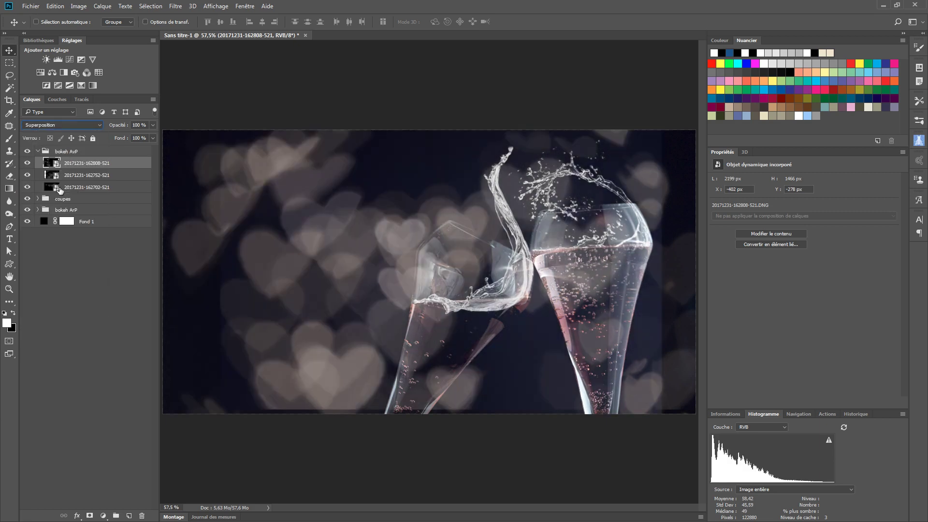
{"action": "left_click", "coordinate": [79, 189]}
{"action": "left_click", "coordinate": [60, 127]}
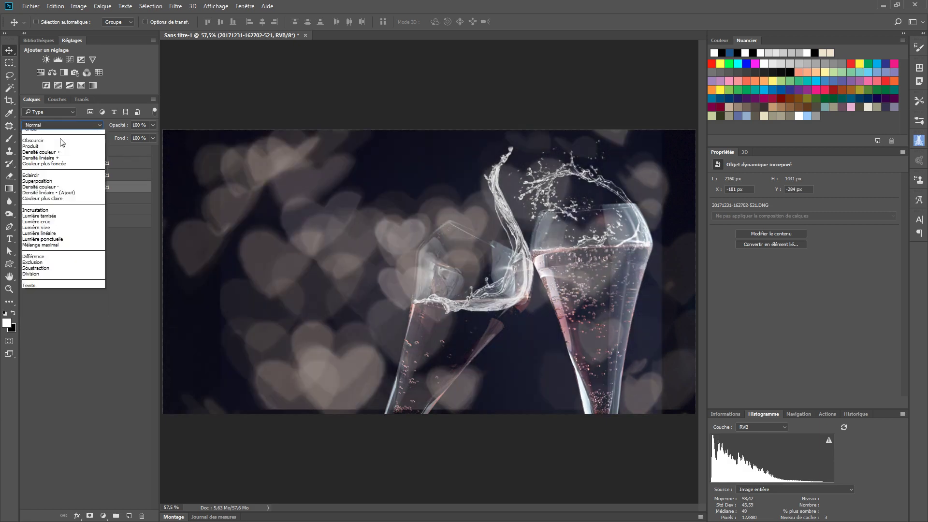
{"action": "left_click", "coordinate": [61, 191]}
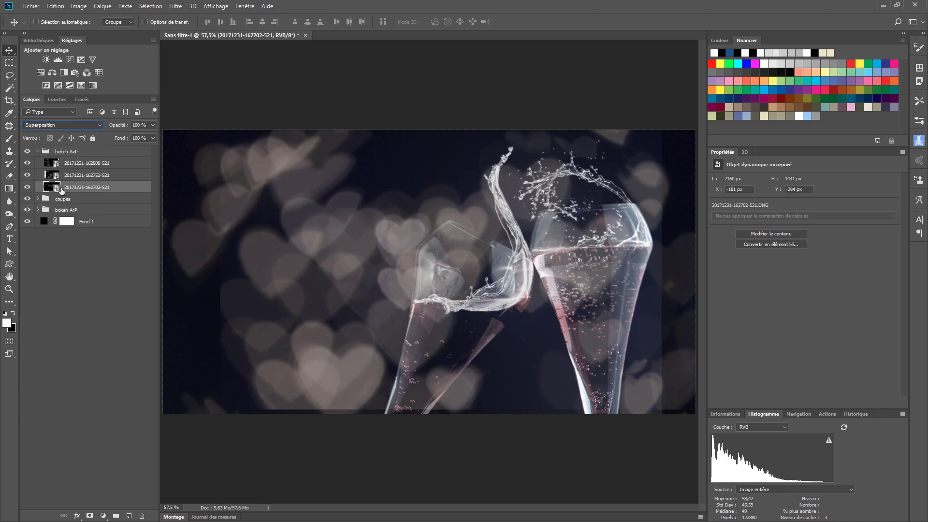
{"action": "left_click", "coordinate": [72, 151]}
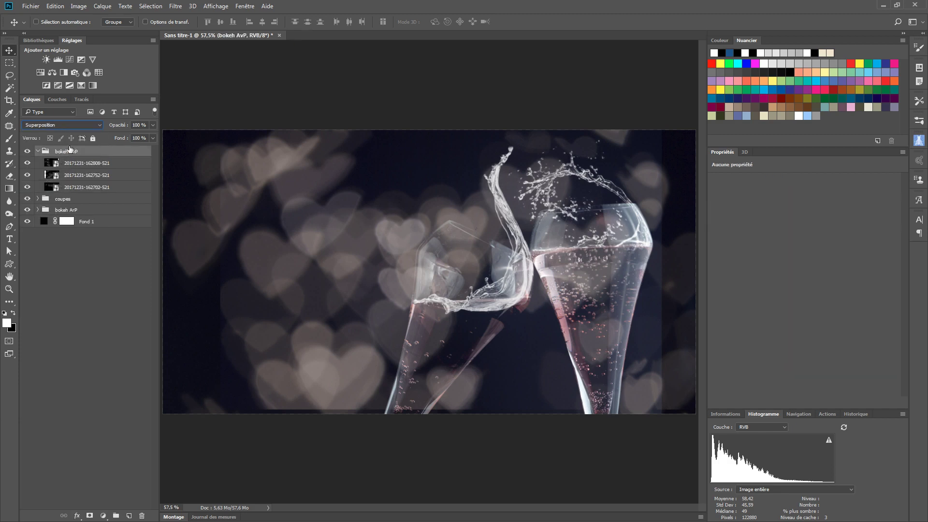
{"action": "left_click", "coordinate": [61, 125]}
{"action": "left_click", "coordinate": [52, 136]}
{"action": "left_click", "coordinate": [74, 199]}
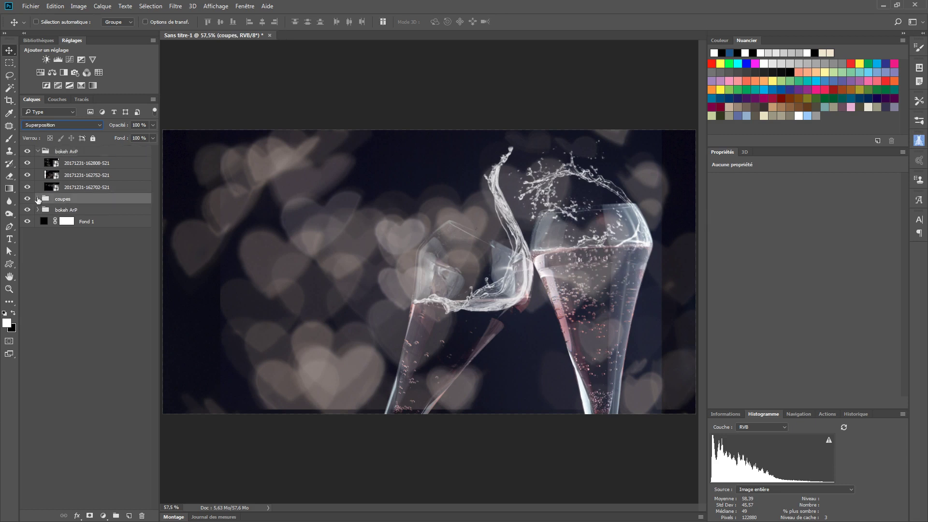
{"action": "left_click", "coordinate": [38, 199]}
{"action": "left_click", "coordinate": [38, 199]}
{"action": "left_click", "coordinate": [38, 210]}
{"action": "left_click", "coordinate": [77, 223]}
{"action": "left_click", "coordinate": [59, 130]}
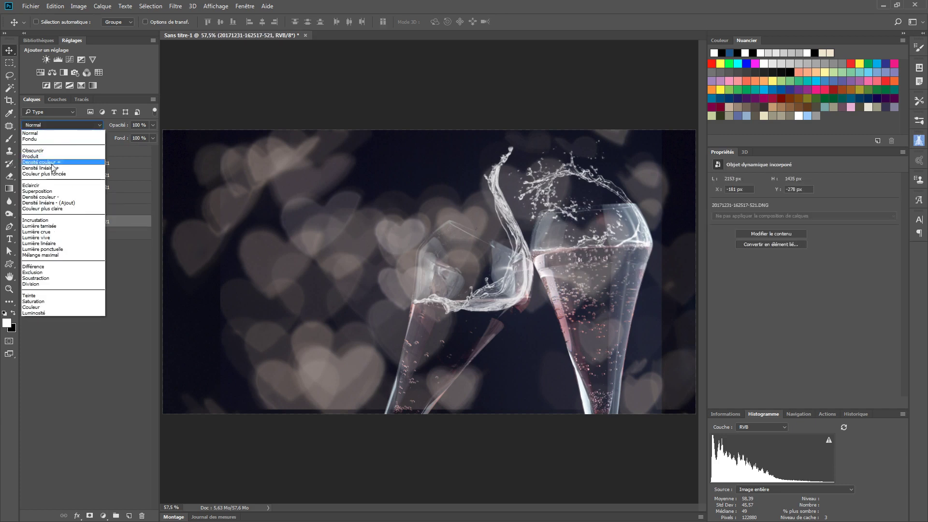
{"action": "left_click", "coordinate": [52, 189]}
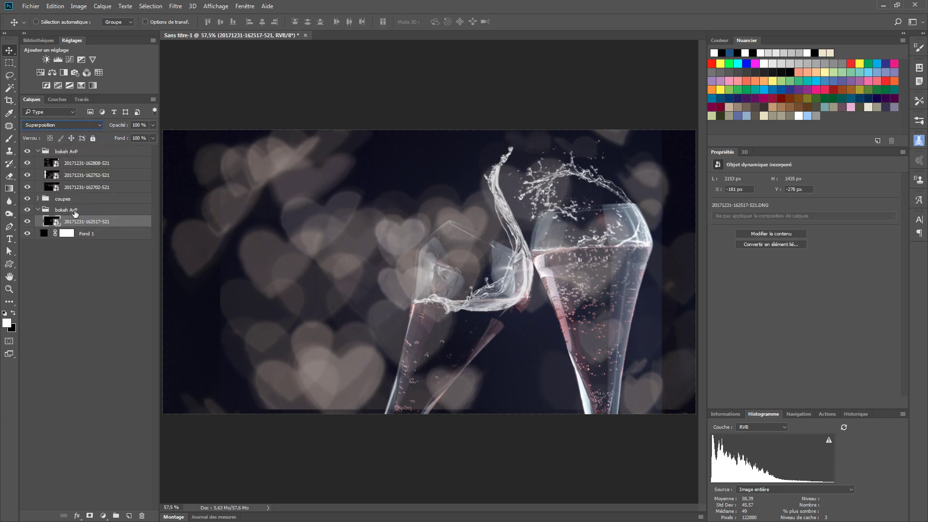
{"action": "left_click", "coordinate": [75, 212]}
{"action": "left_click", "coordinate": [55, 126]}
{"action": "left_click", "coordinate": [51, 138]}
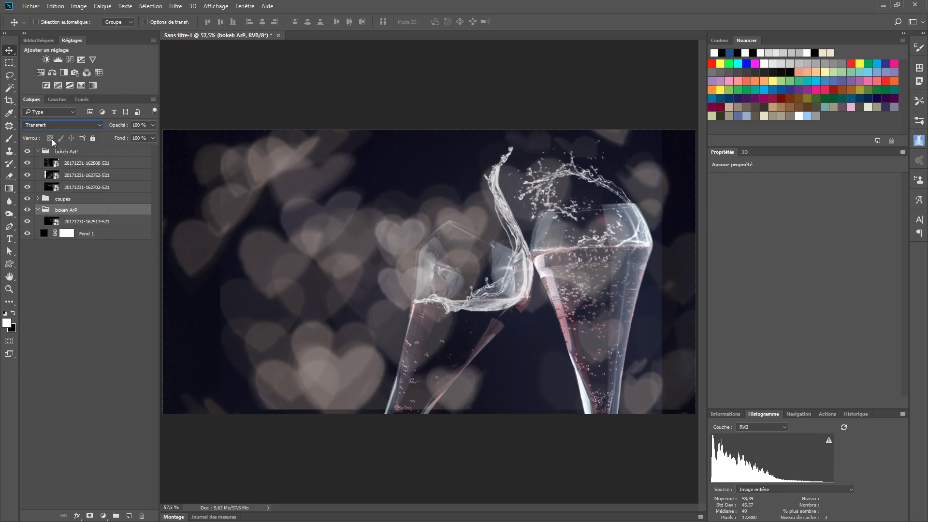
{"action": "left_click", "coordinate": [69, 165]}
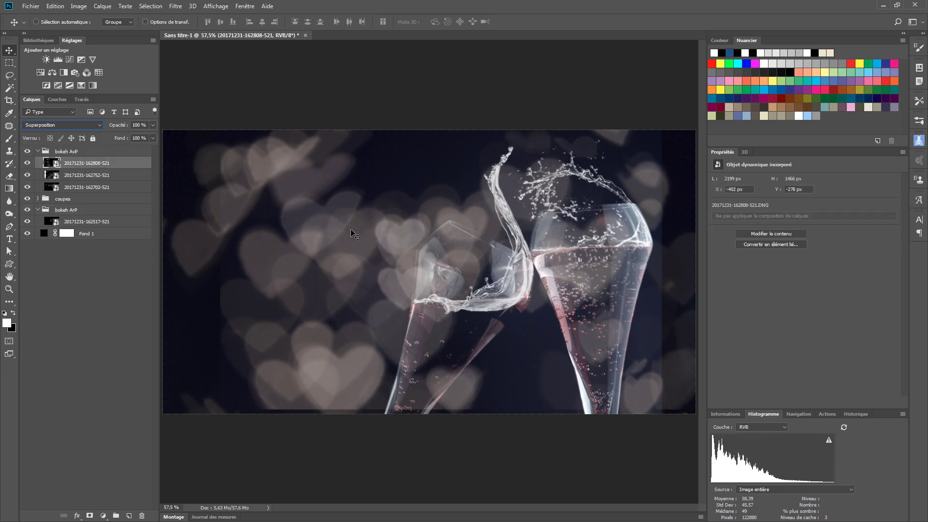
{"action": "left_click_drag", "start_coordinate": [344, 248], "coordinate": [415, 170]}
{"action": "left_click", "coordinate": [99, 177]}
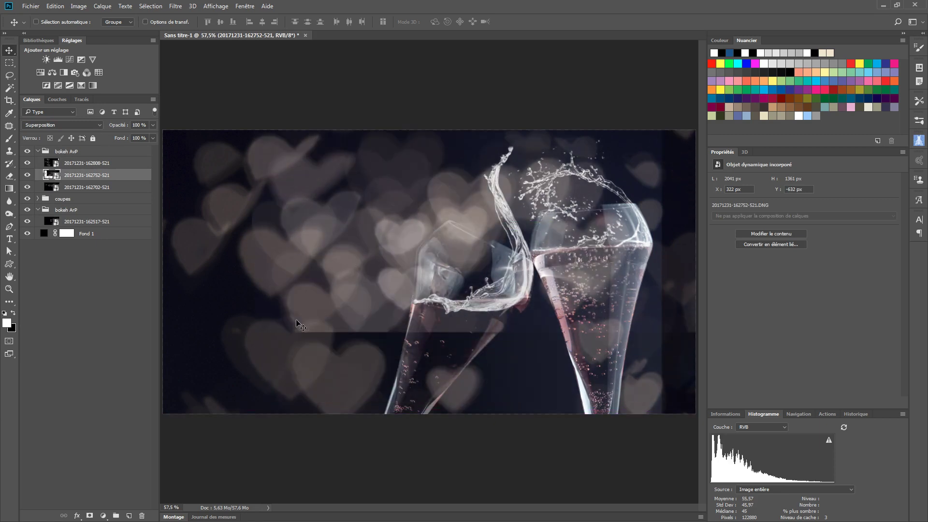
{"action": "left_click_drag", "start_coordinate": [357, 280], "coordinate": [437, 321]}
{"action": "left_click", "coordinate": [119, 187]}
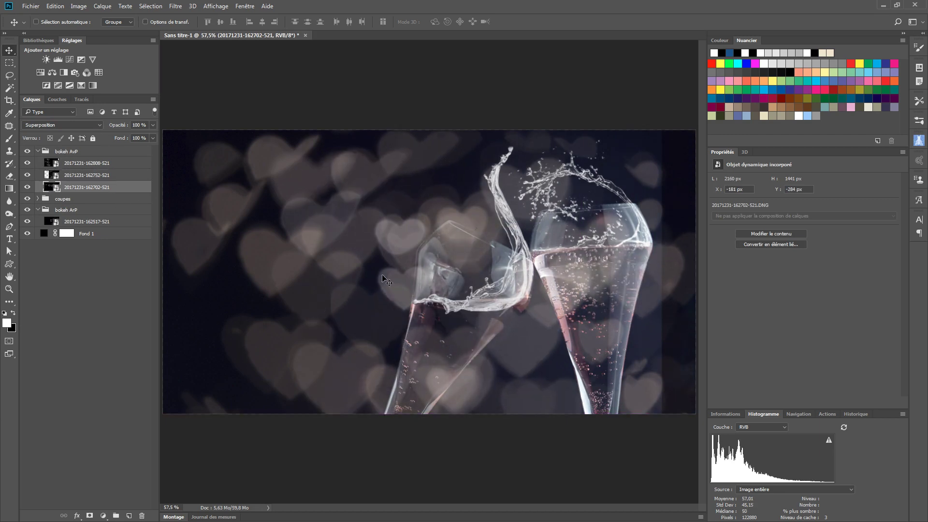
{"action": "left_click_drag", "start_coordinate": [392, 298], "coordinate": [295, 218]}
{"action": "left_click_drag", "start_coordinate": [352, 200], "coordinate": [346, 207]}
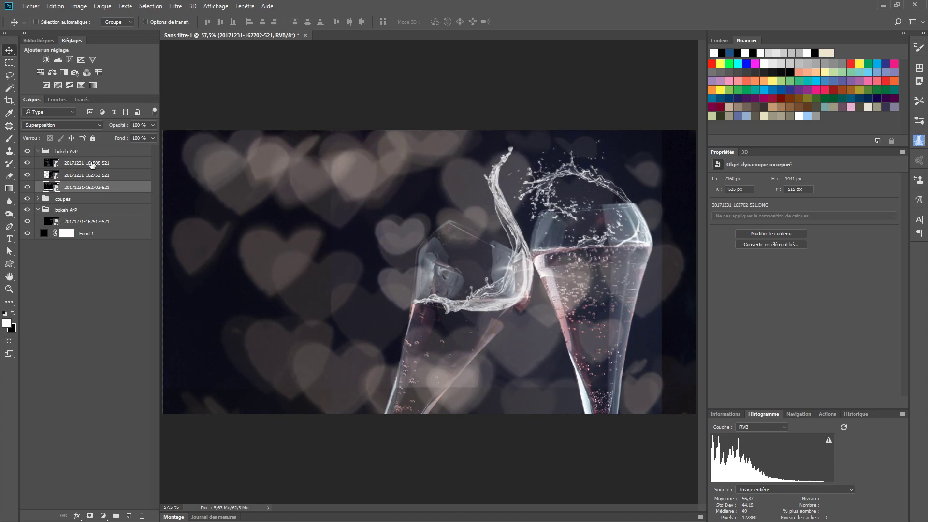
{"action": "left_click", "coordinate": [73, 148]}
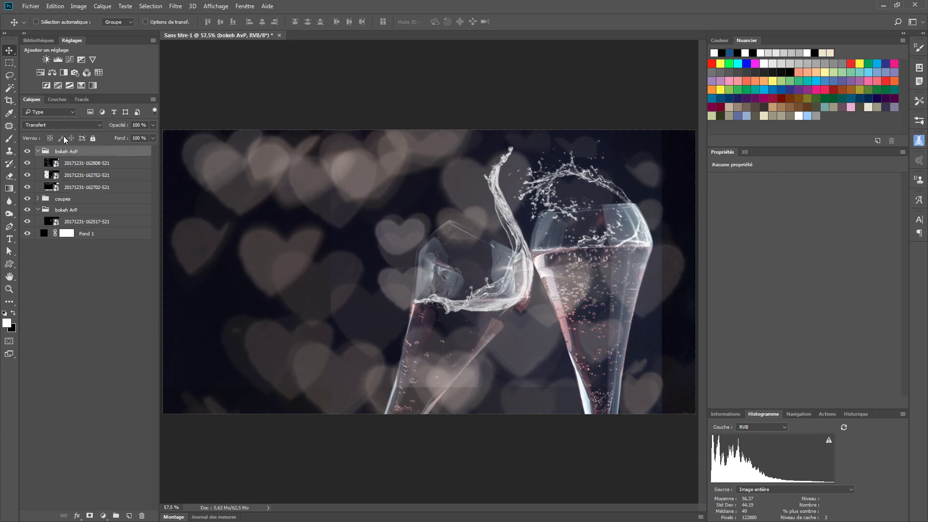
{"action": "left_click", "coordinate": [71, 60]}
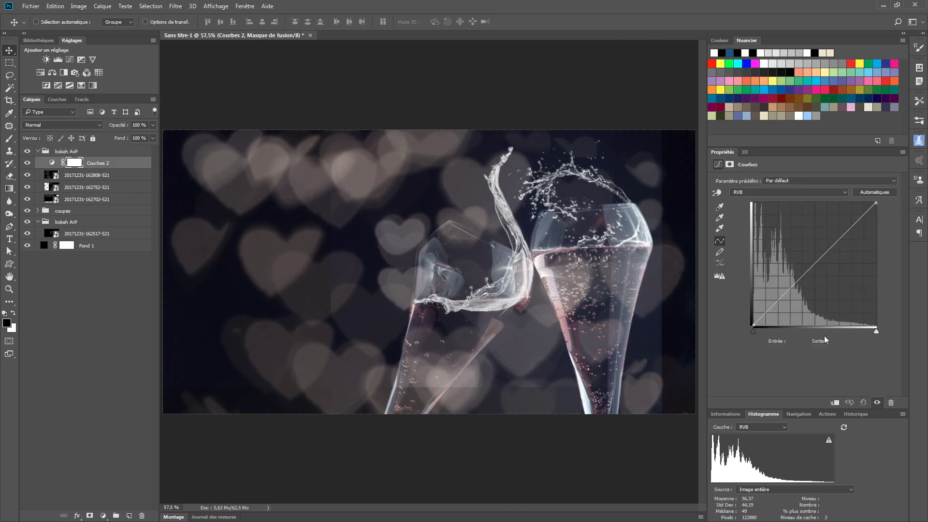
{"action": "left_click", "coordinate": [835, 403]}
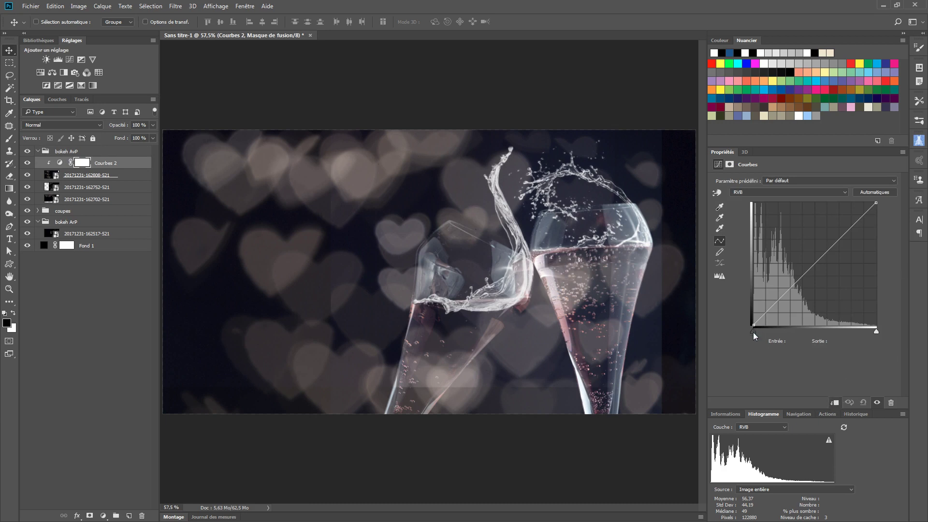
Step: Brighten the Courbes 2 curve with a midtone point at about input 64, output 88 and the black point at input 0
{"action": "mouse_move", "coordinate": [754, 332]}
{"action": "left_mouse_down"}
{"action": "mouse_move", "coordinate": [766, 332]}
{"action": "mouse_move", "coordinate": [753, 323]}
{"action": "left_mouse_up"}
{"action": "mouse_move", "coordinate": [788, 293]}
{"action": "left_mouse_down"}
{"action": "mouse_move", "coordinate": [790, 300]}
{"action": "mouse_move", "coordinate": [781, 283]}
{"action": "left_mouse_up"}
{"action": "left_click", "coordinate": [877, 203]}
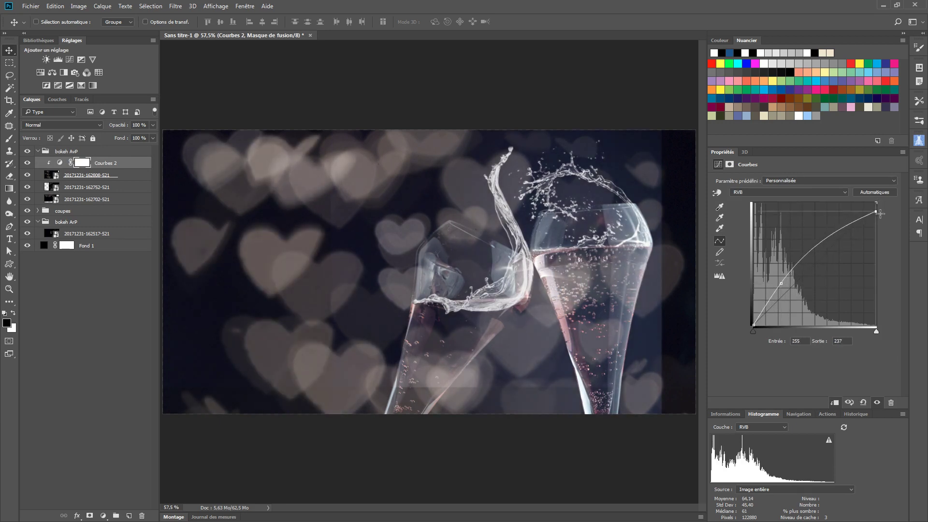
{"action": "left_click_drag", "start_coordinate": [754, 331], "coordinate": [754, 335]}
{"action": "left_click_drag", "start_coordinate": [755, 336], "coordinate": [758, 336]}
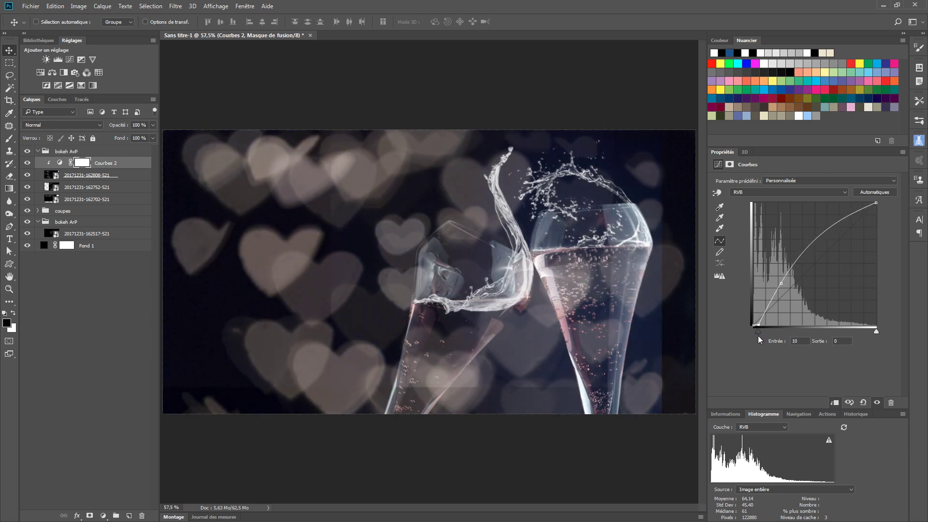
{"action": "left_click_drag", "start_coordinate": [781, 284], "coordinate": [784, 280]}
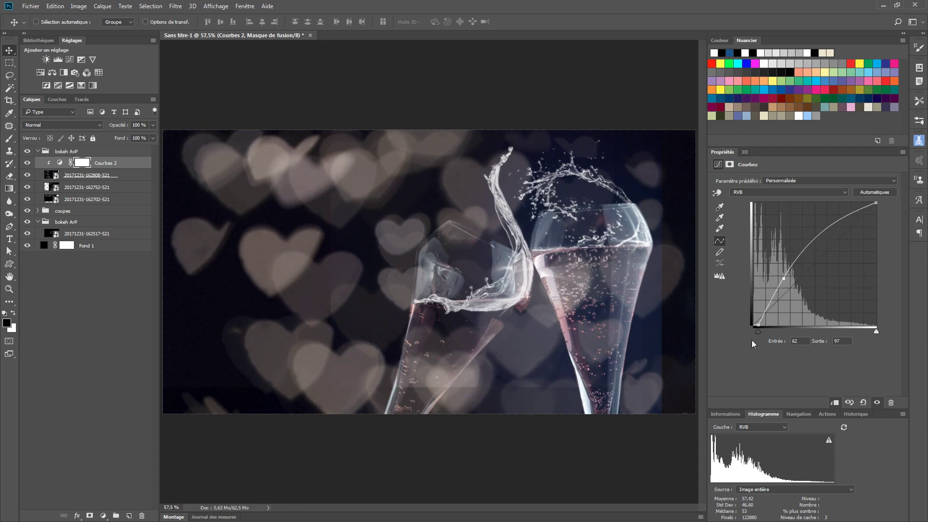
{"action": "left_click_drag", "start_coordinate": [758, 324], "coordinate": [761, 325]}
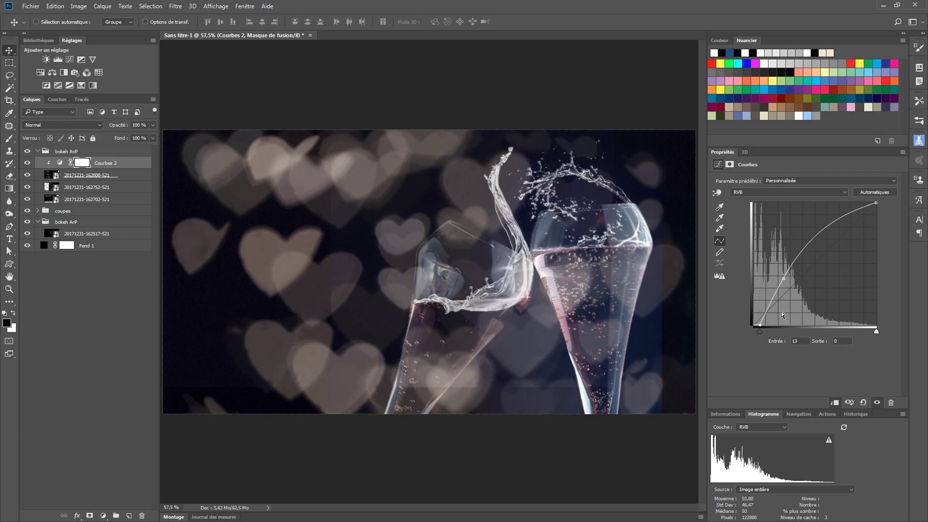
{"action": "left_click_drag", "start_coordinate": [760, 335], "coordinate": [752, 334]}
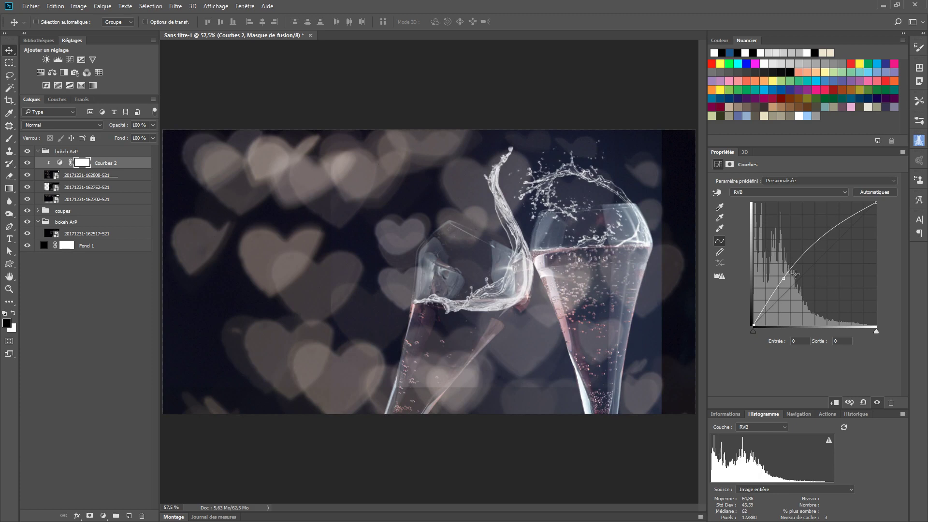
{"action": "left_click_drag", "start_coordinate": [781, 281], "coordinate": [784, 283]}
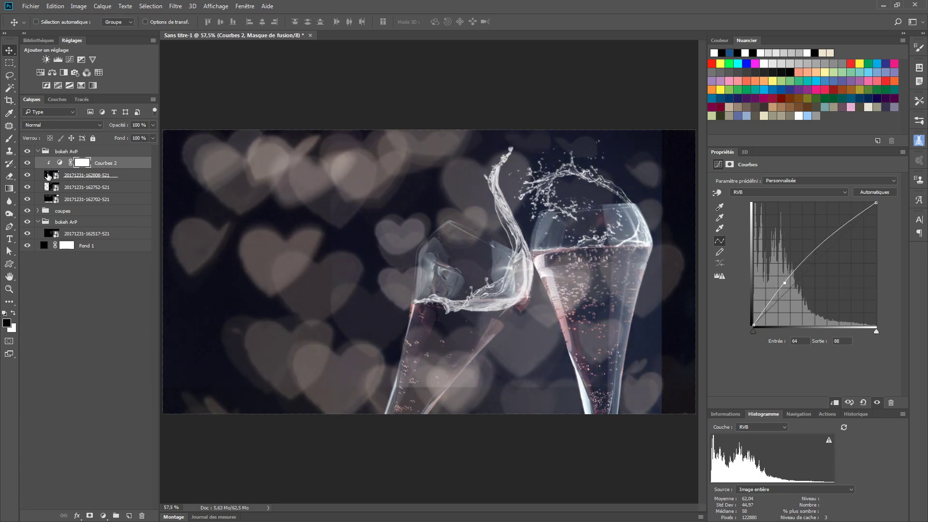
Step: Place Courbes 2 above the bokeh AvP group, clip it to the group and compare the image by toggling visibility
{"action": "left_click_drag", "start_coordinate": [125, 161], "coordinate": [109, 145]}
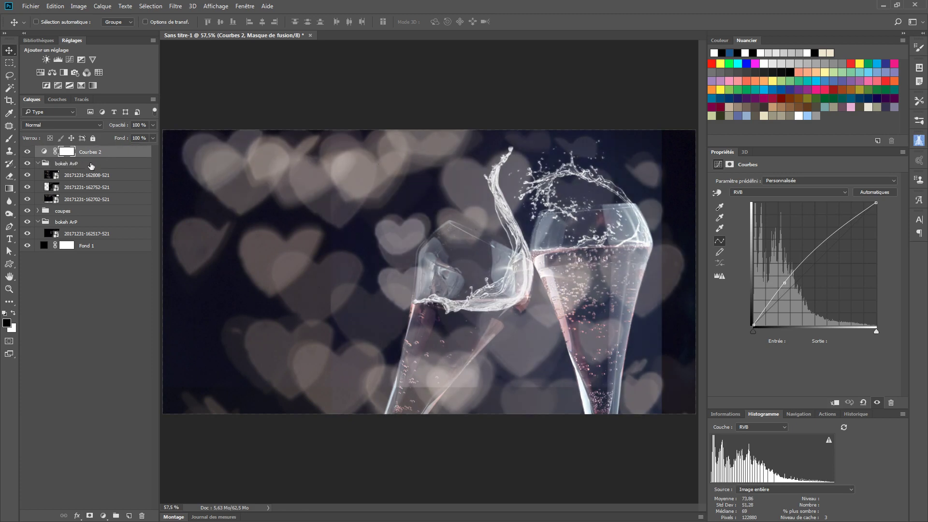
{"action": "left_click", "coordinate": [835, 404]}
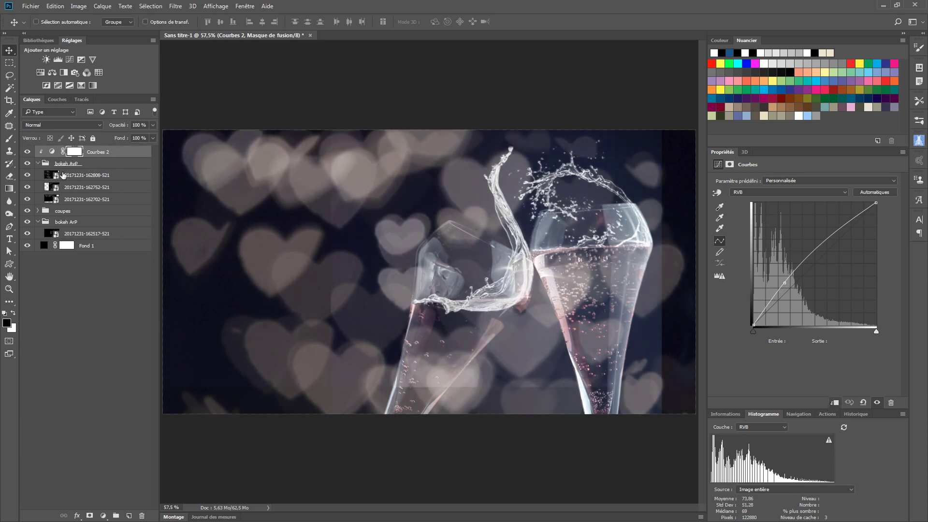
{"action": "left_click", "coordinate": [27, 153]}
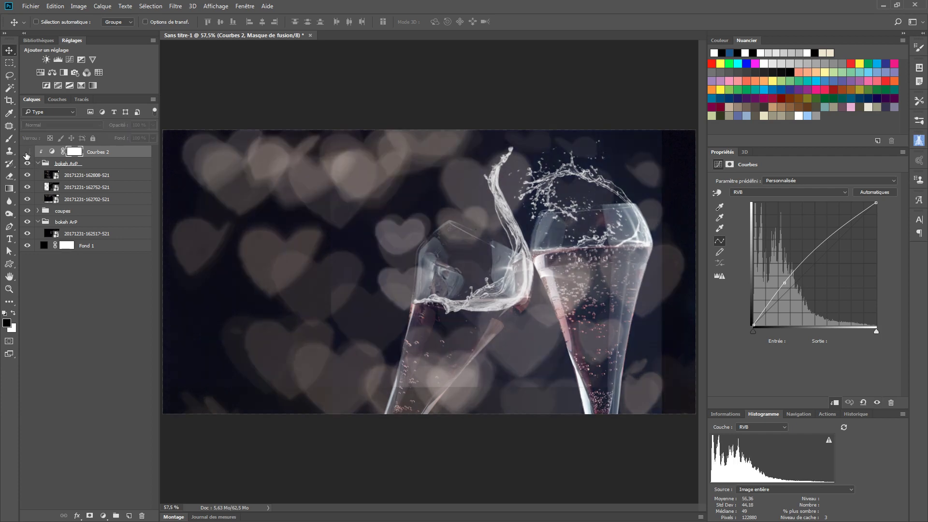
{"action": "left_click", "coordinate": [27, 154]}
{"action": "left_click", "coordinate": [37, 163]}
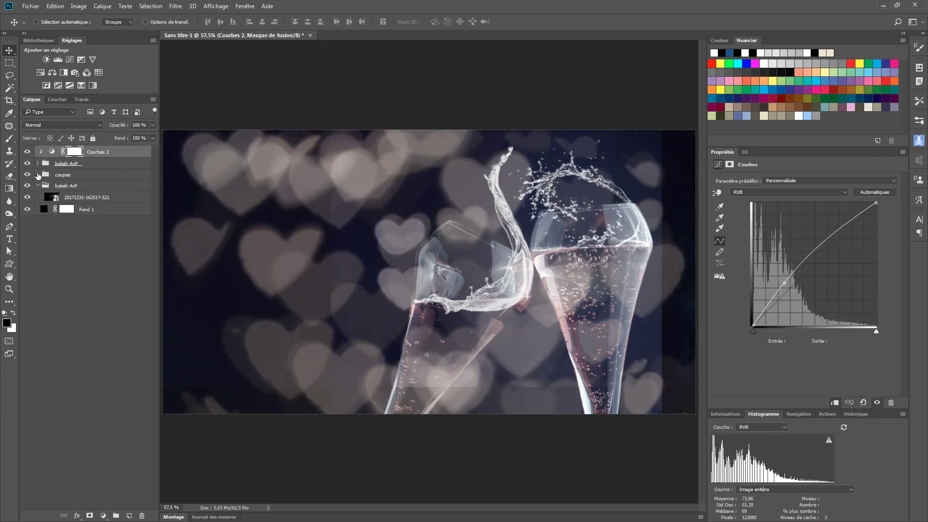
{"action": "left_click", "coordinate": [28, 164]}
{"action": "left_click", "coordinate": [27, 163]}
Step: Add a Curves adjustment above the collapsed bokeh ArP group and clip it to that group
{"action": "left_click", "coordinate": [87, 191]}
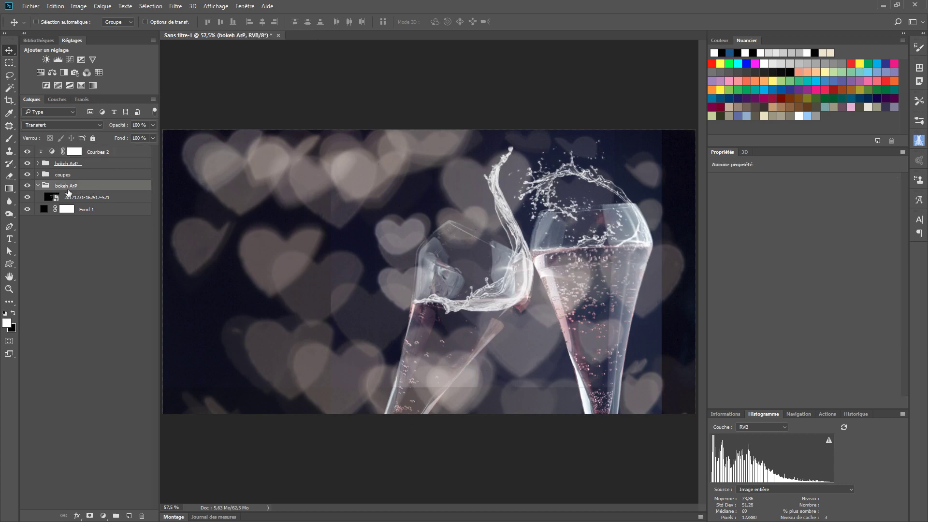
{"action": "left_click", "coordinate": [38, 186]}
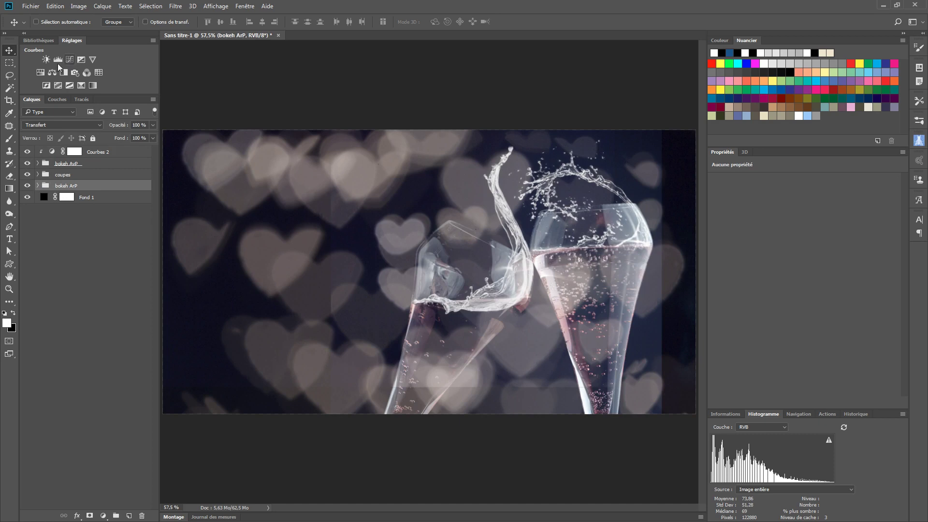
{"action": "left_click", "coordinate": [70, 59]}
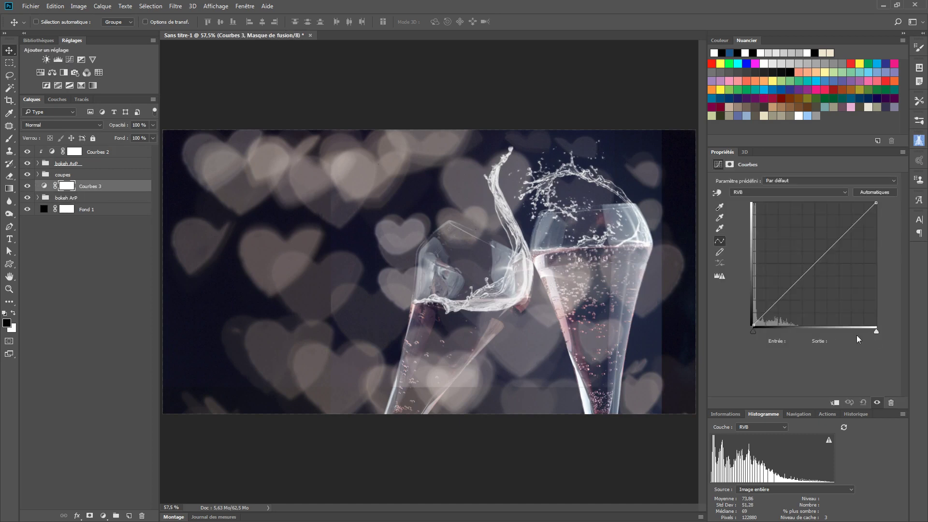
{"action": "left_click", "coordinate": [851, 401]}
Step: Darken the background bokeh's shadows by shifting the Courbes 3 black point inward, with a midtone point at about input 114, output 106
{"action": "left_click_drag", "start_coordinate": [792, 285], "coordinate": [797, 276]}
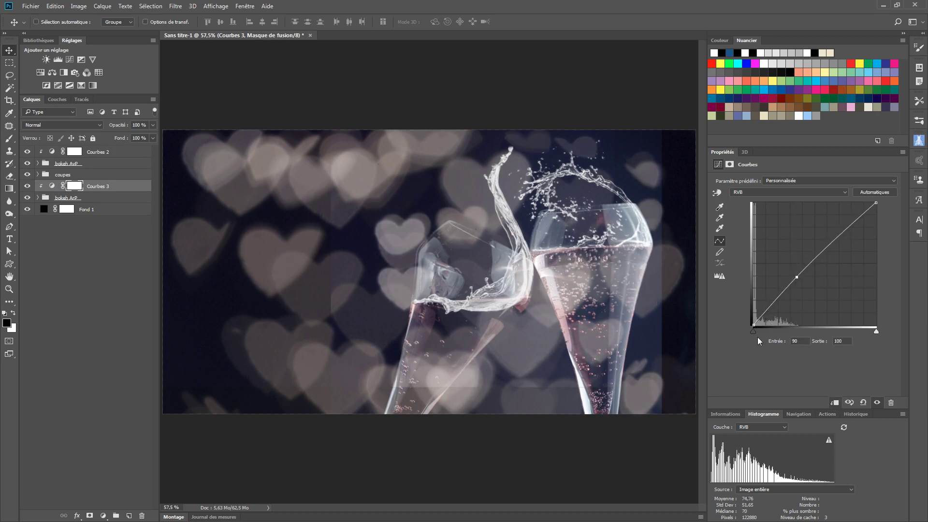
{"action": "left_click_drag", "start_coordinate": [754, 332], "coordinate": [771, 332]}
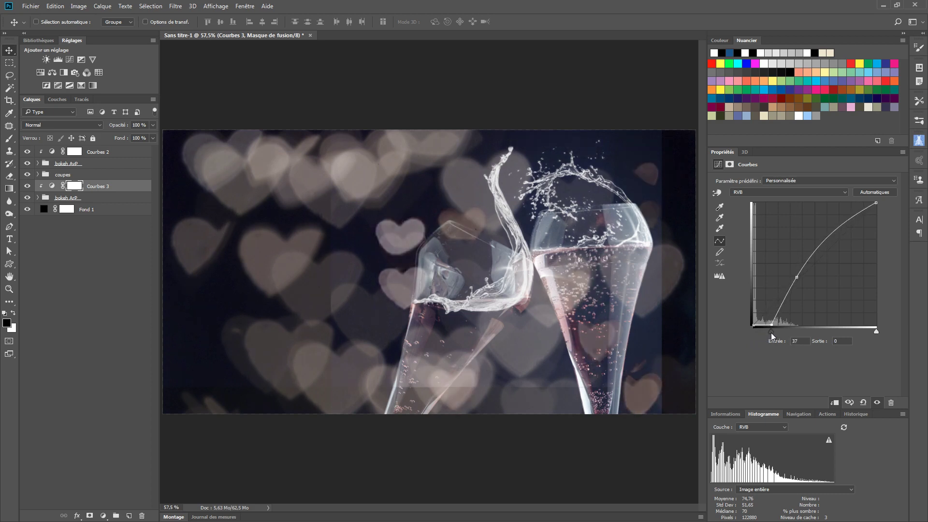
{"action": "mouse_move", "coordinate": [800, 277]}
{"action": "left_mouse_down"}
{"action": "mouse_move", "coordinate": [795, 265]}
{"action": "mouse_move", "coordinate": [809, 276]}
{"action": "left_mouse_up"}
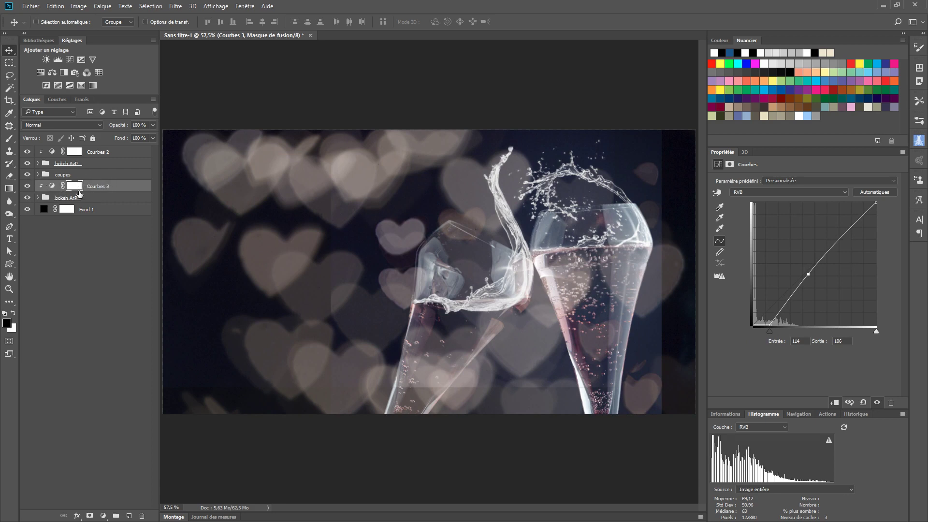
{"action": "left_click", "coordinate": [38, 163]}
{"action": "left_click", "coordinate": [113, 175]}
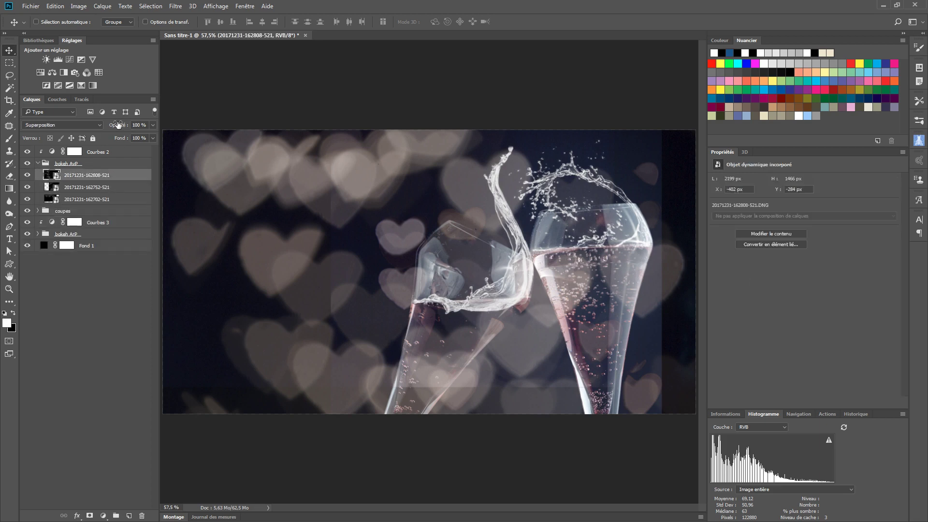
{"action": "left_click_drag", "start_coordinate": [120, 128], "coordinate": [110, 128]}
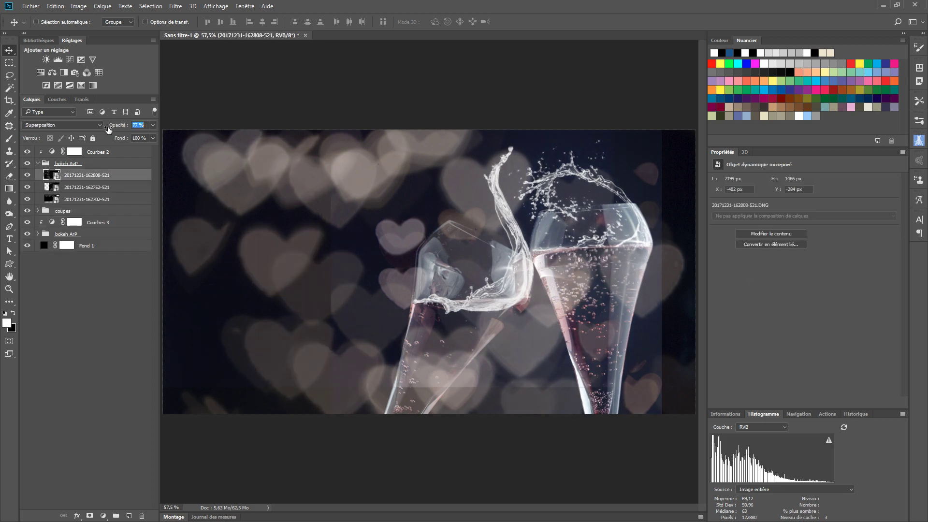
{"action": "left_click", "coordinate": [92, 187]}
{"action": "left_click_drag", "start_coordinate": [121, 126], "coordinate": [116, 127]}
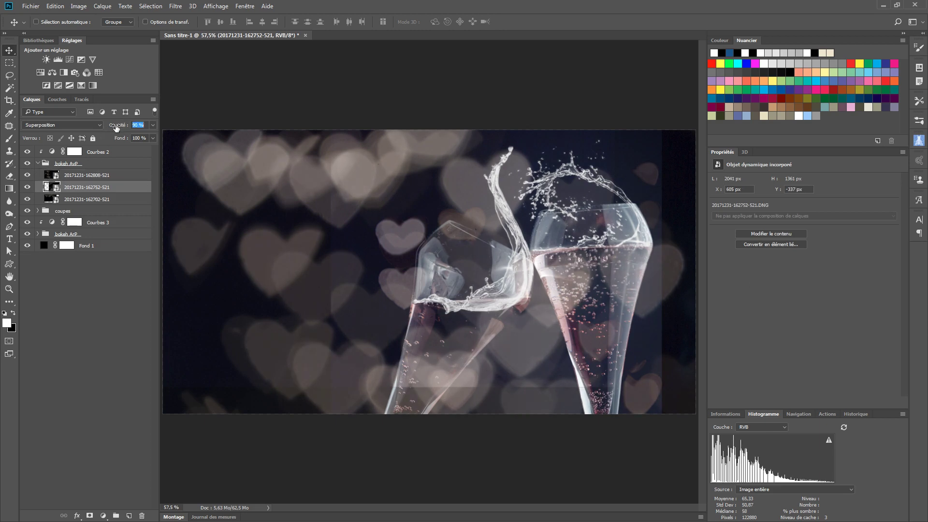
{"action": "left_click", "coordinate": [97, 201]}
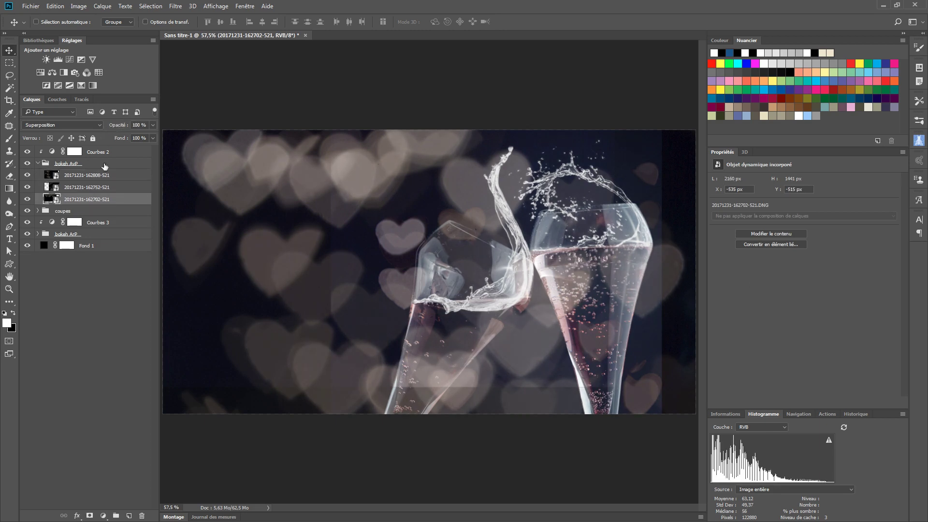
{"action": "left_click_drag", "start_coordinate": [116, 128], "coordinate": [111, 127]}
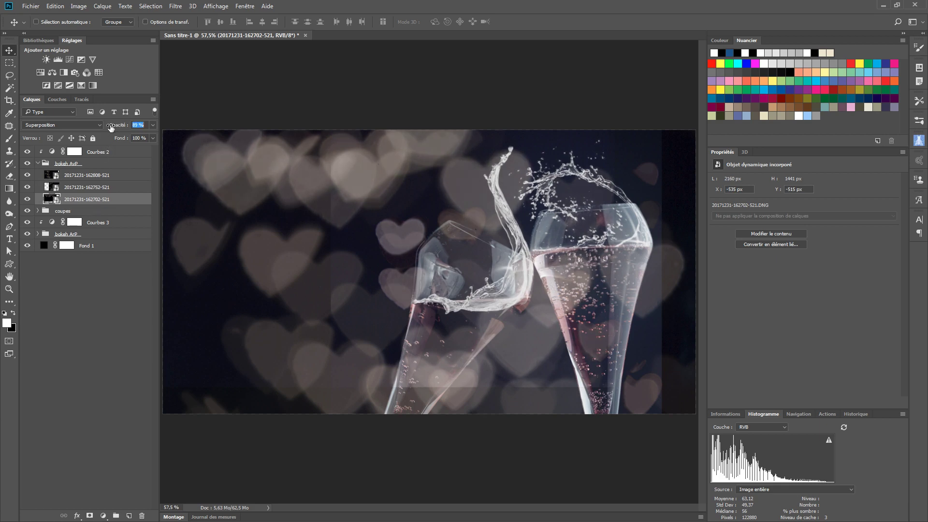
{"action": "key", "text": "Return"}
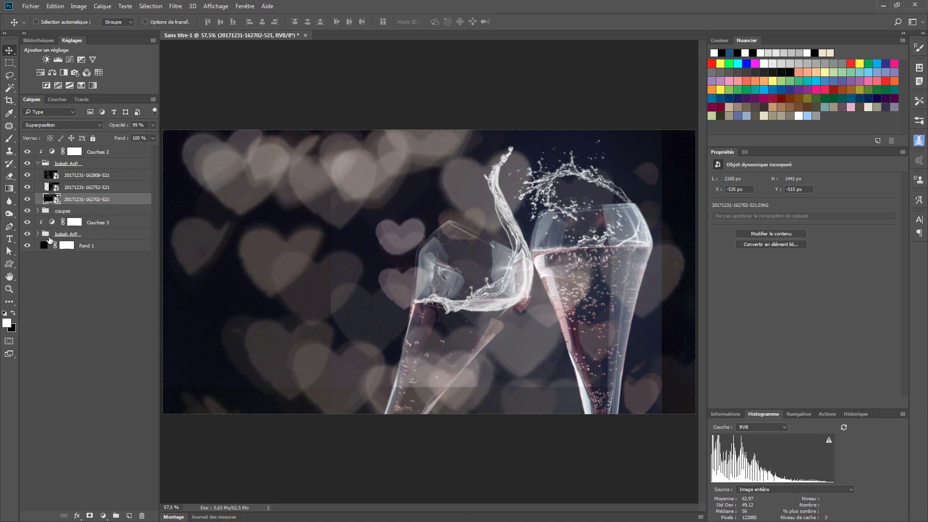
{"action": "left_click", "coordinate": [38, 234]}
{"action": "left_click", "coordinate": [99, 246]}
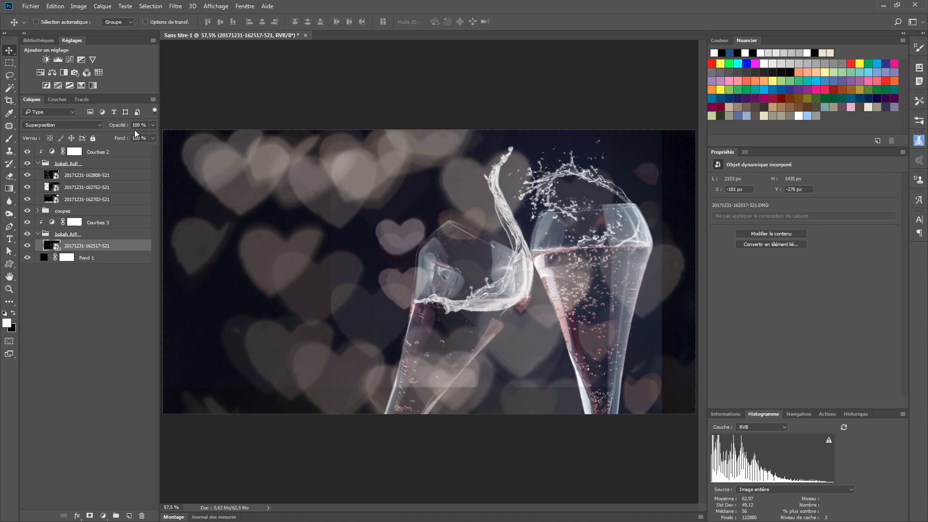
{"action": "left_click_drag", "start_coordinate": [116, 127], "coordinate": [112, 128]}
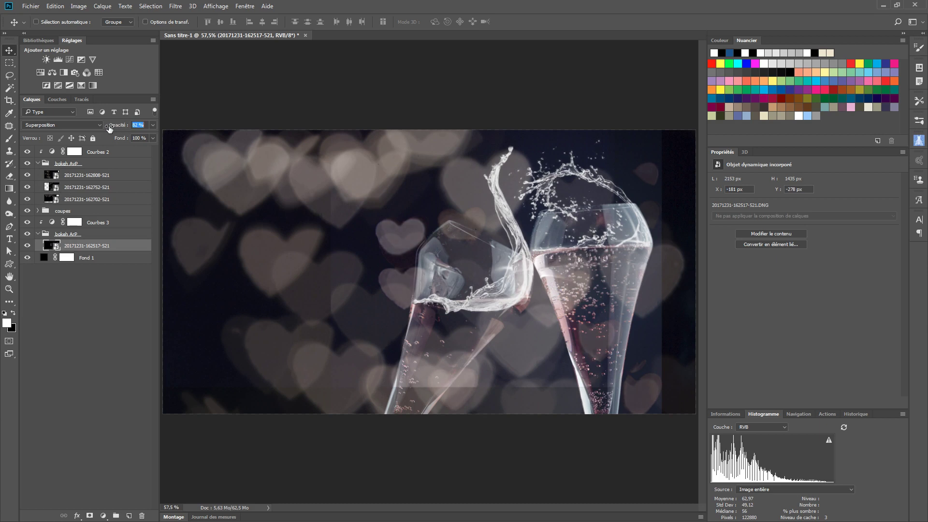
{"action": "left_click_drag", "start_coordinate": [109, 127], "coordinate": [108, 127]}
{"action": "left_click", "coordinate": [80, 188]}
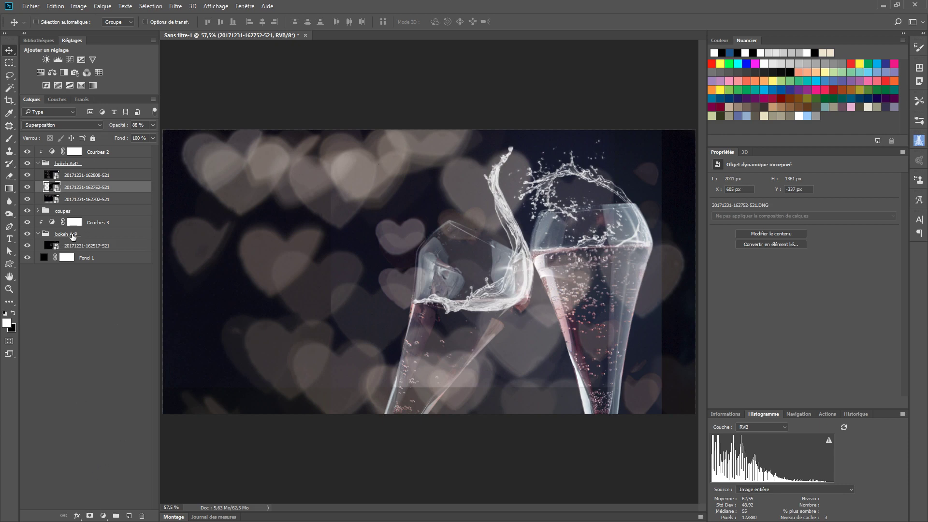
{"action": "left_click", "coordinate": [90, 516]}
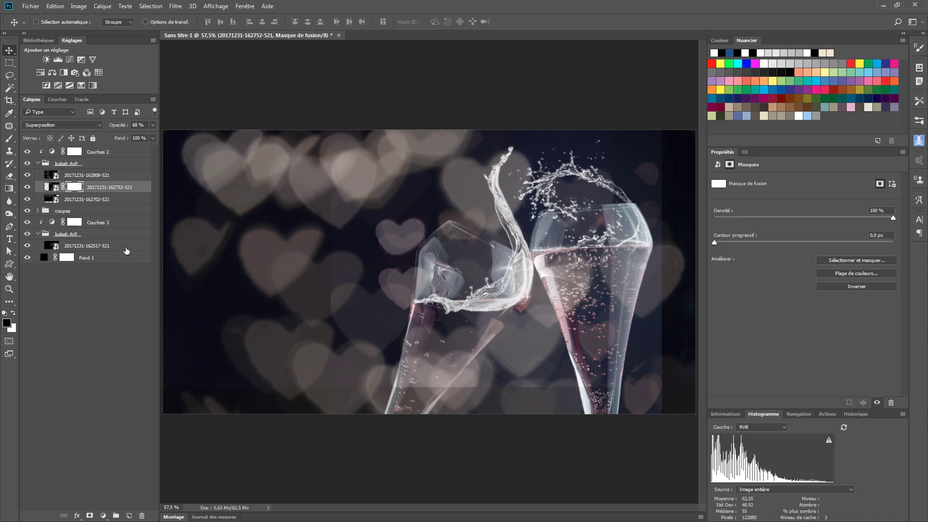
{"action": "left_click", "coordinate": [9, 139]}
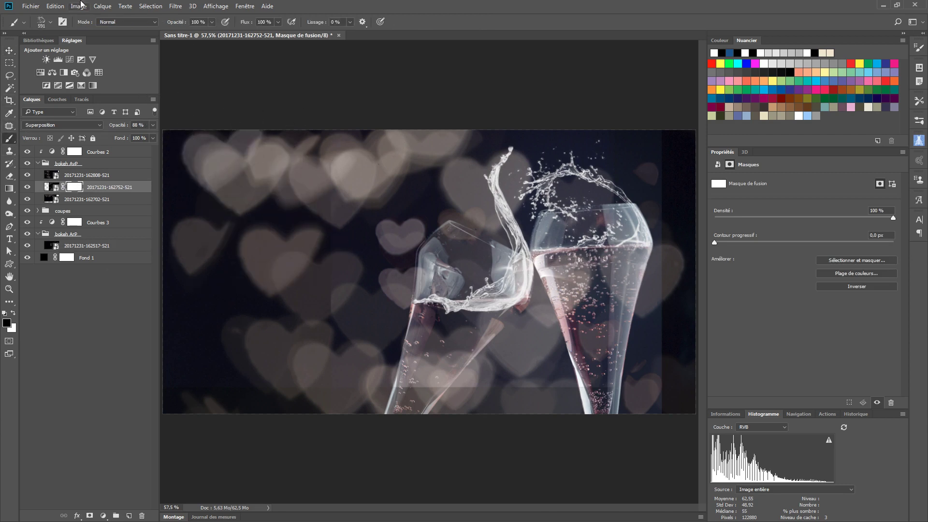
{"action": "left_click", "coordinate": [50, 22]}
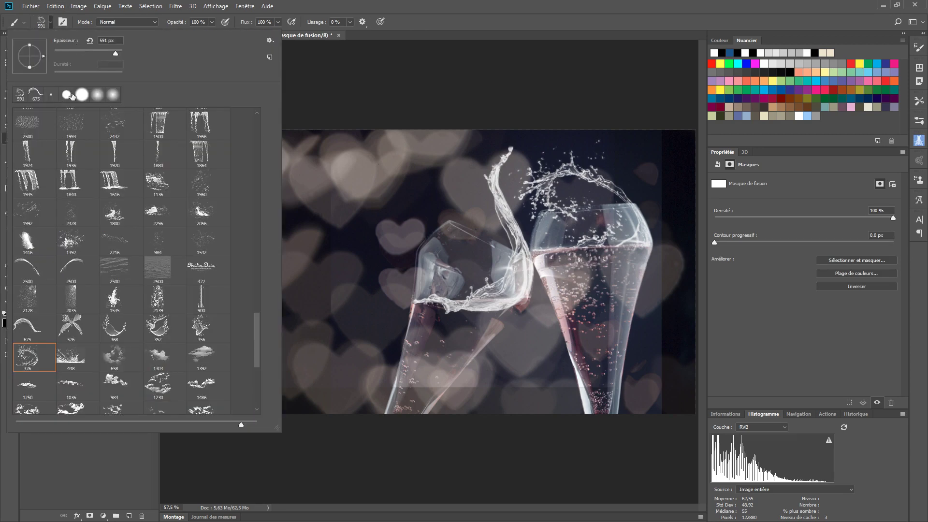
{"action": "left_click", "coordinate": [97, 94]}
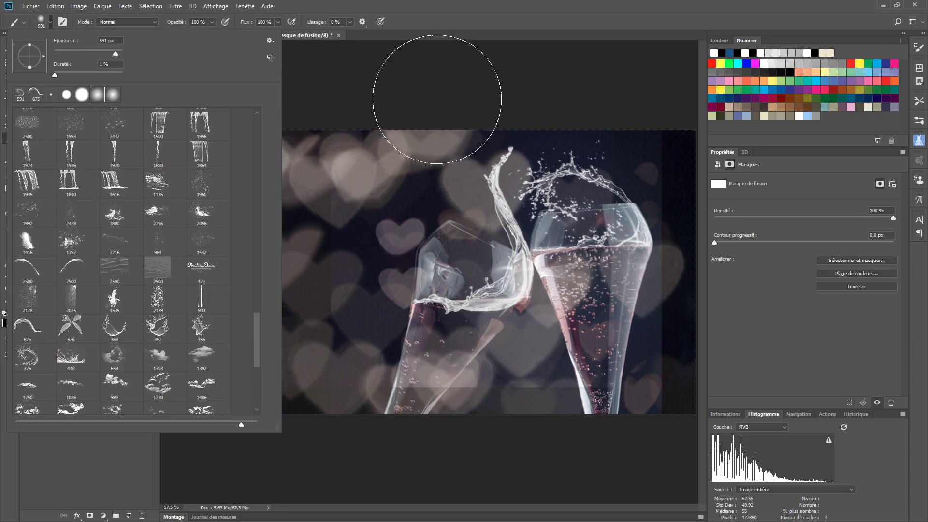
{"action": "mouse_move", "coordinate": [446, 7]}
{"action": "left_mouse_down"}
{"action": "mouse_move", "coordinate": [426, 8]}
{"action": "mouse_move", "coordinate": [441, 0]}
{"action": "left_mouse_up"}
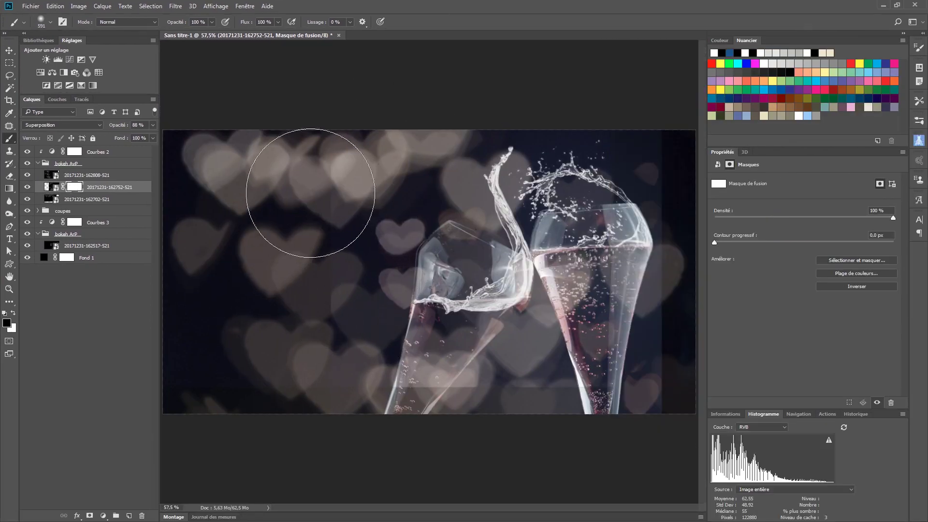
{"action": "left_click_drag", "start_coordinate": [302, 100], "coordinate": [280, 269]}
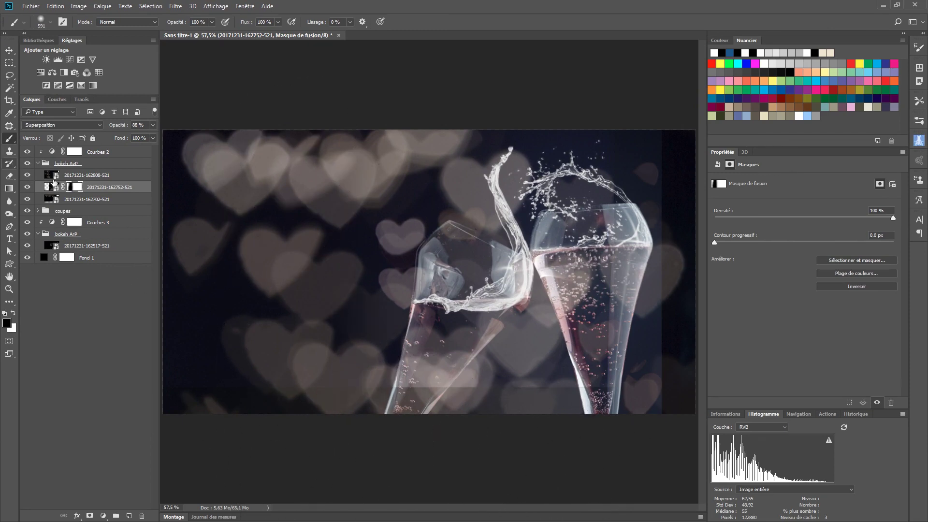
{"action": "left_click", "coordinate": [77, 200]}
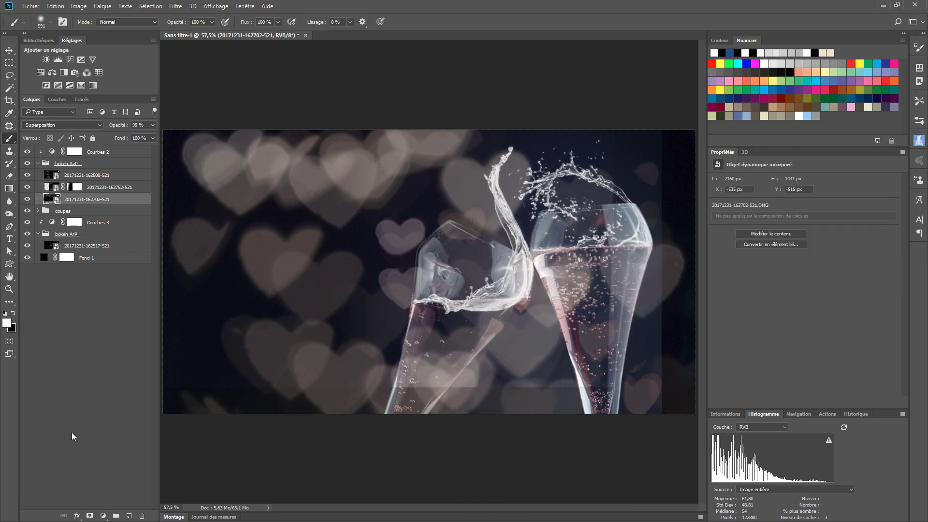
{"action": "left_click", "coordinate": [90, 516]}
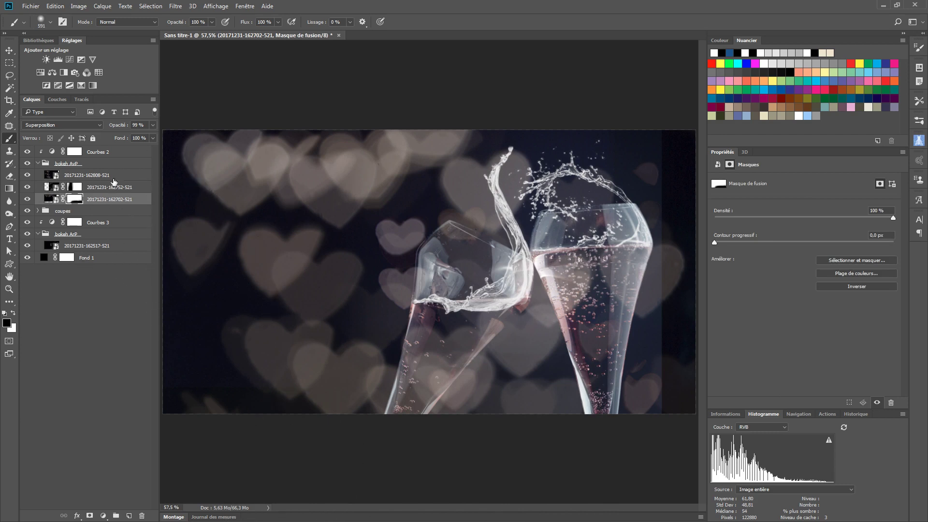
{"action": "left_click", "coordinate": [27, 176]}
{"action": "left_click", "coordinate": [26, 176]}
{"action": "left_click", "coordinate": [81, 178]}
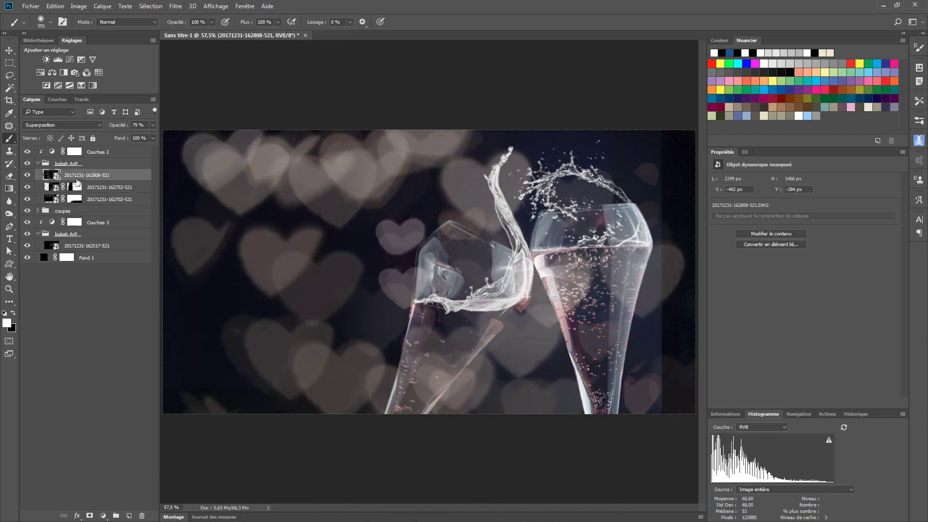
{"action": "left_click", "coordinate": [89, 516]}
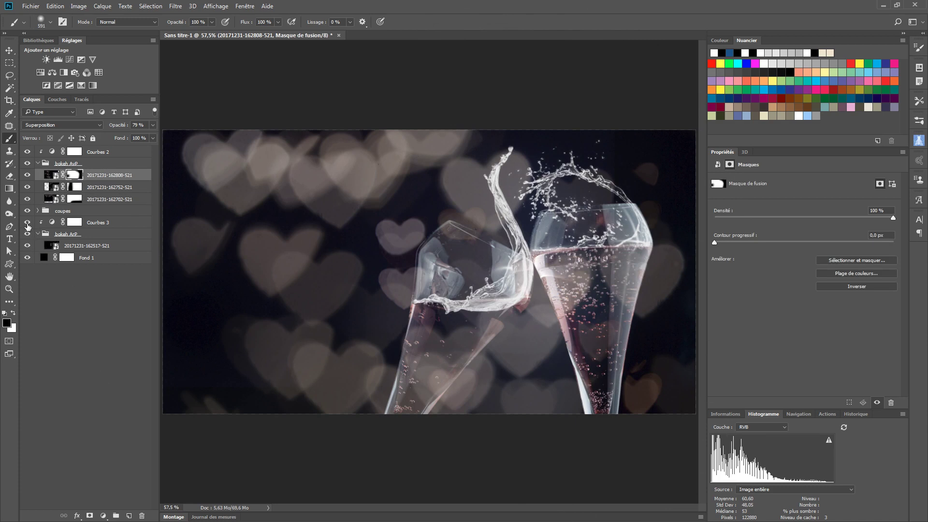
{"action": "left_click", "coordinate": [27, 211]}
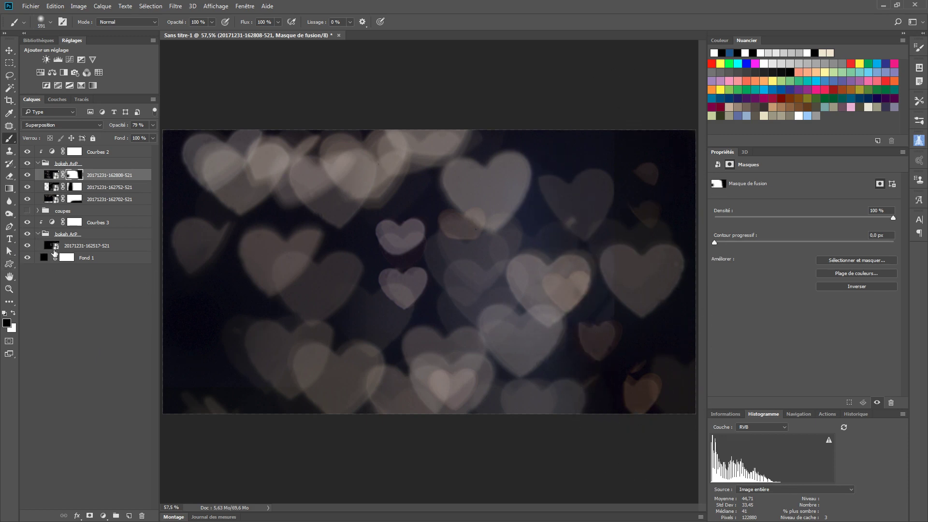
{"action": "left_click", "coordinate": [27, 247]}
{"action": "left_click", "coordinate": [27, 246]}
{"action": "left_click", "coordinate": [28, 200]}
{"action": "left_click", "coordinate": [27, 199]}
{"action": "left_click", "coordinate": [75, 198]}
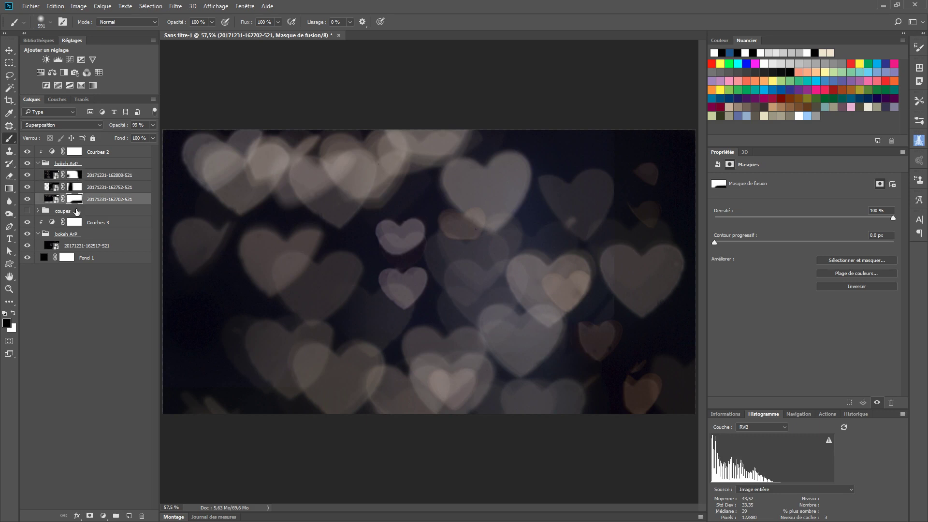
{"action": "mouse_move", "coordinate": [676, 345]}
{"action": "left_mouse_down"}
{"action": "mouse_move", "coordinate": [640, 138]}
{"action": "mouse_move", "coordinate": [664, 252]}
{"action": "mouse_move", "coordinate": [654, 362]}
{"action": "mouse_move", "coordinate": [672, 380]}
{"action": "mouse_move", "coordinate": [675, 164]}
{"action": "mouse_move", "coordinate": [666, 104]}
{"action": "left_mouse_up"}
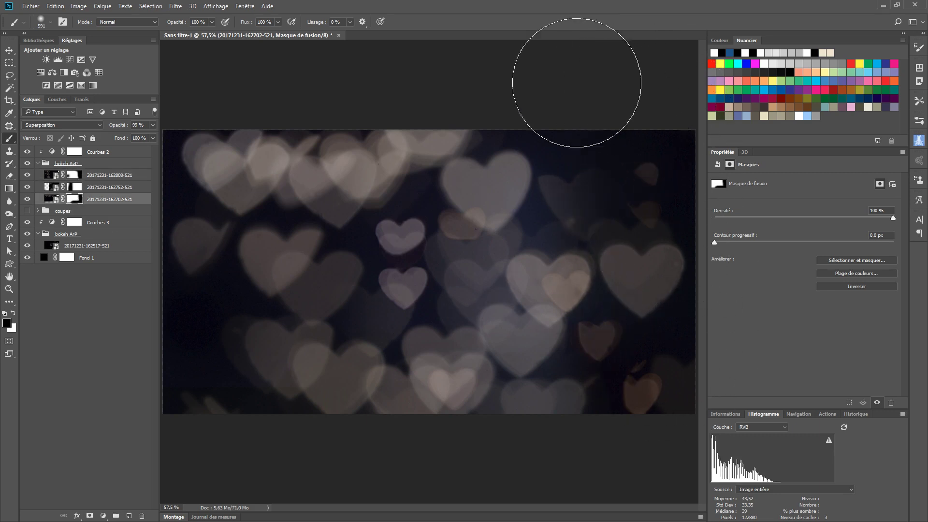
{"action": "left_click", "coordinate": [27, 177]}
{"action": "left_click", "coordinate": [27, 179]}
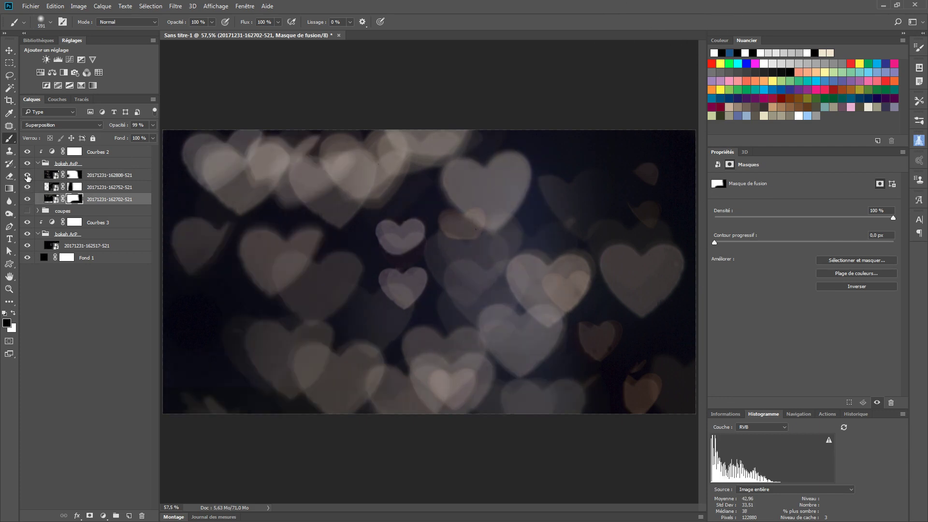
{"action": "left_click", "coordinate": [28, 177]}
{"action": "left_click", "coordinate": [28, 178]}
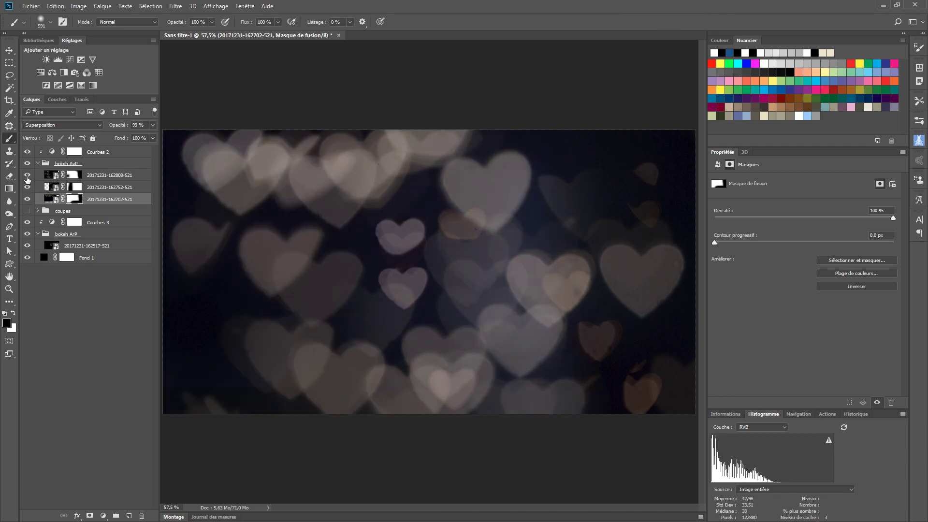
{"action": "left_click", "coordinate": [28, 211]}
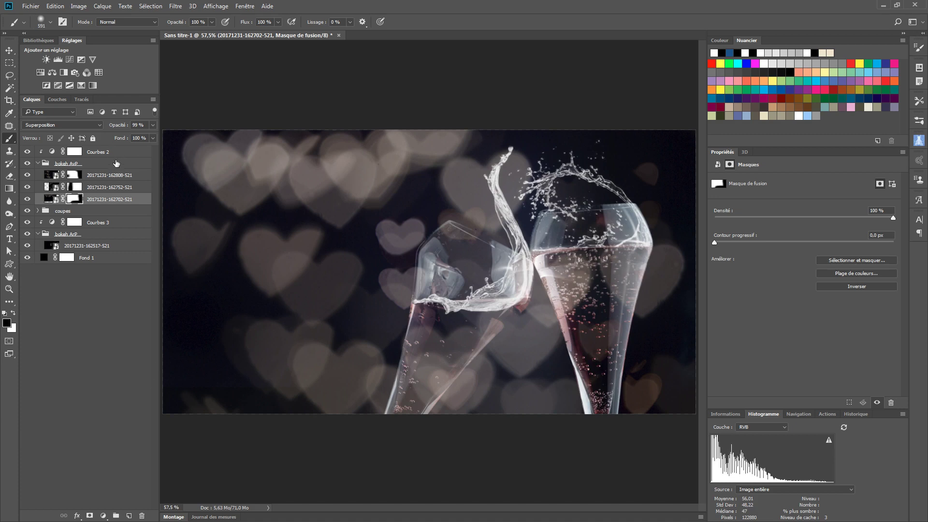
Step: Collapse both bokeh groups and leave all layers deselected
{"action": "left_click", "coordinate": [38, 234]}
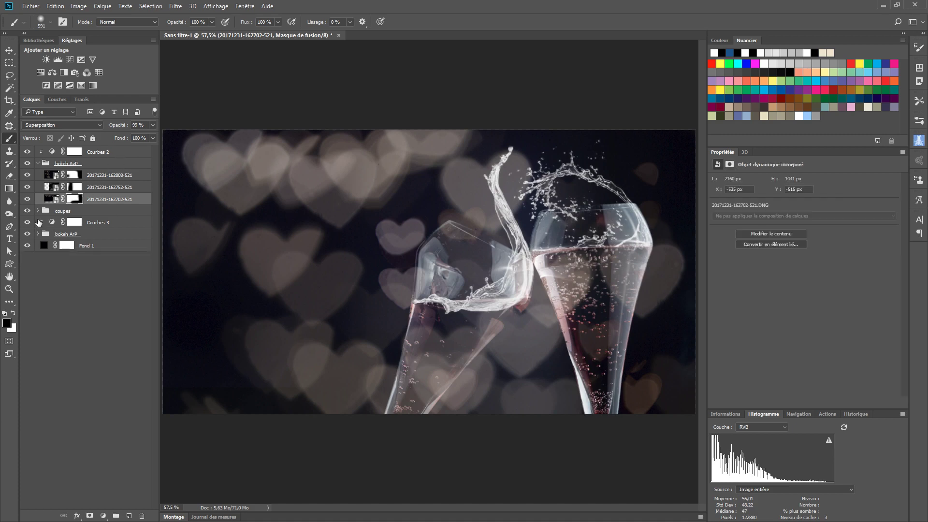
{"action": "left_click", "coordinate": [38, 164]}
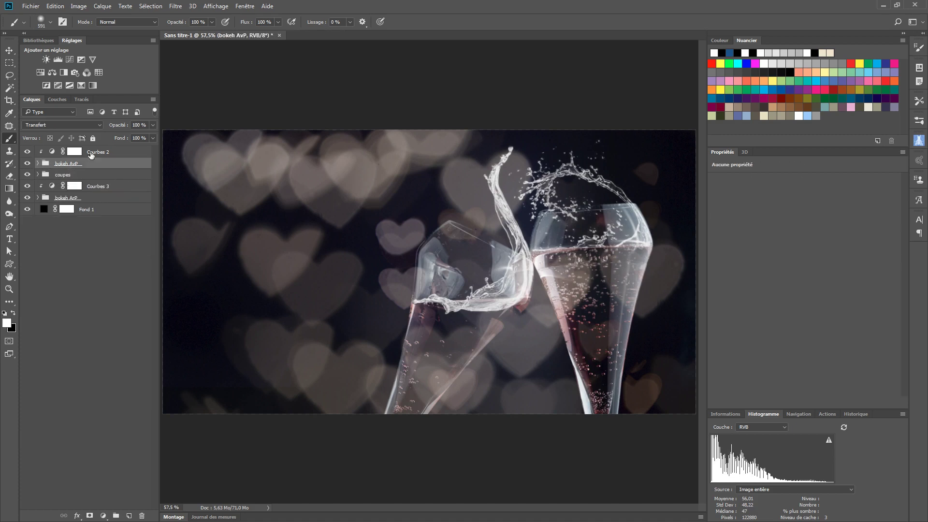
{"action": "left_click", "coordinate": [131, 153]}
{"action": "left_click", "coordinate": [120, 318]}
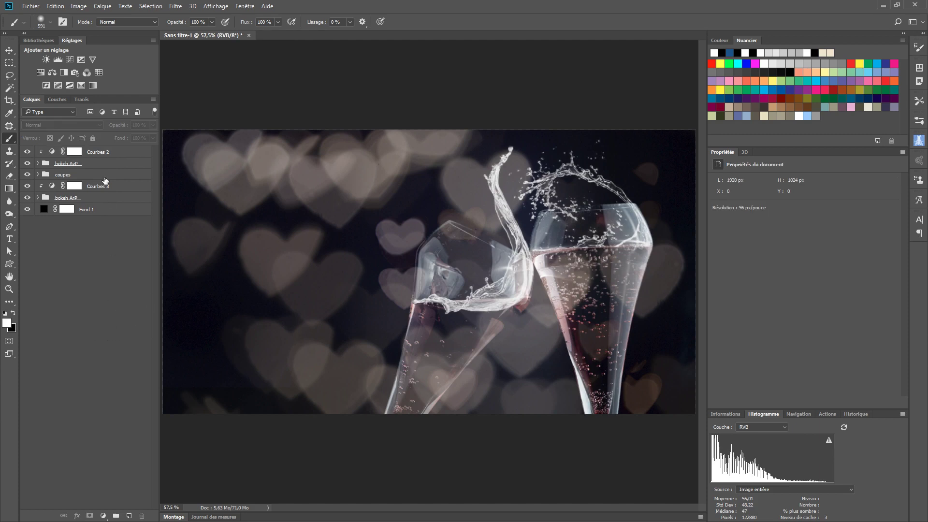
{"action": "left_click", "coordinate": [130, 152]}
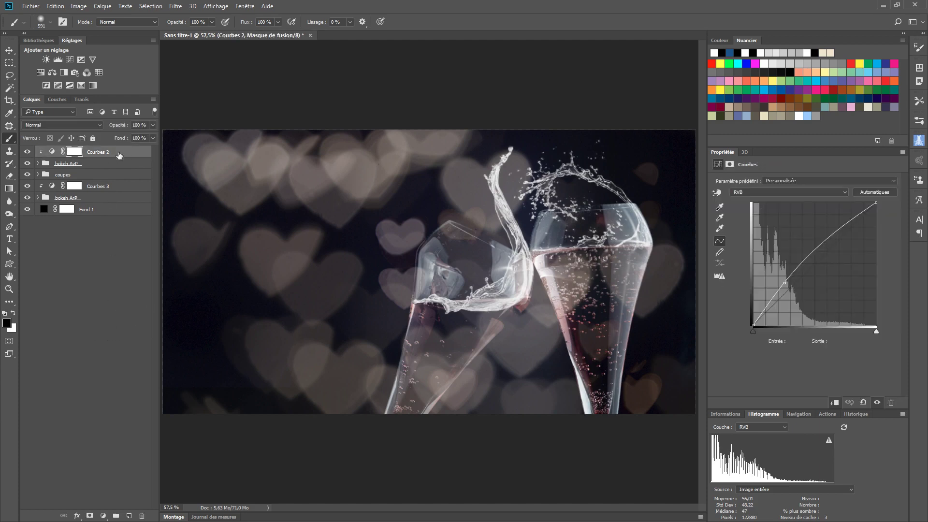
{"action": "left_click", "coordinate": [94, 326]}
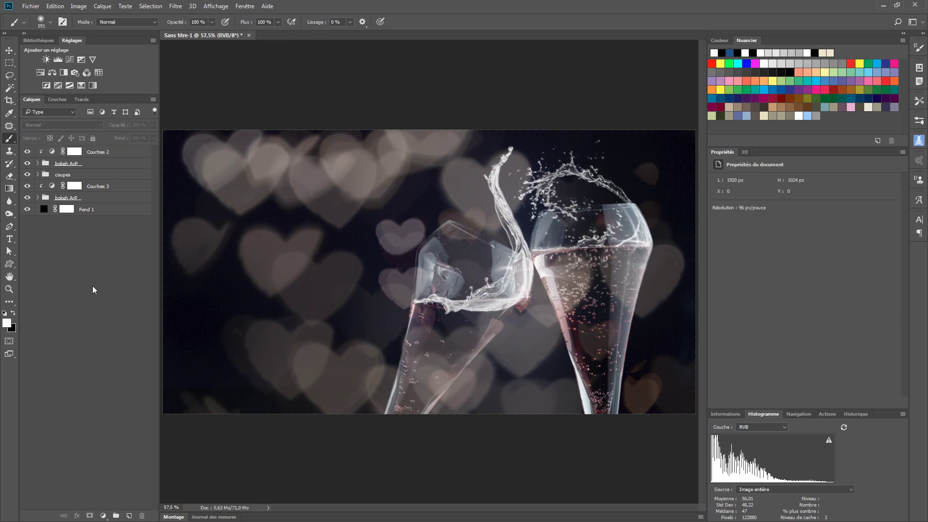
Step: Add a Gradient Map adjustment layer above all layers and set its gradient's starting colour stop to black (000000)
{"action": "left_click", "coordinate": [93, 86]}
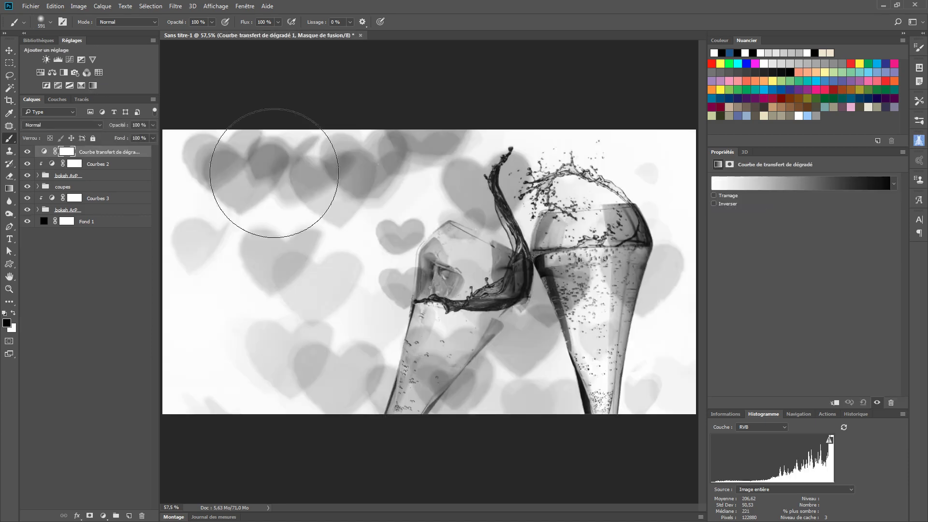
{"action": "left_click", "coordinate": [807, 183]}
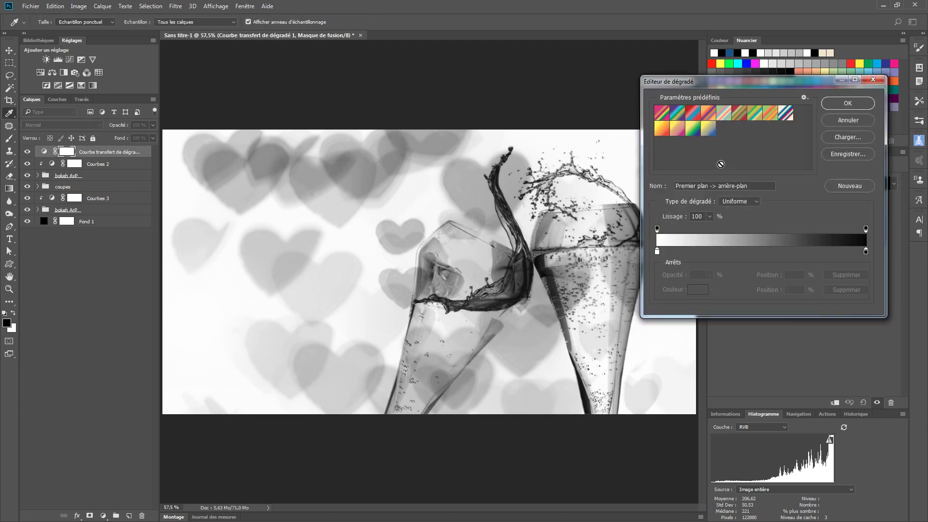
{"action": "left_click_drag", "start_coordinate": [779, 79], "coordinate": [753, 31]}
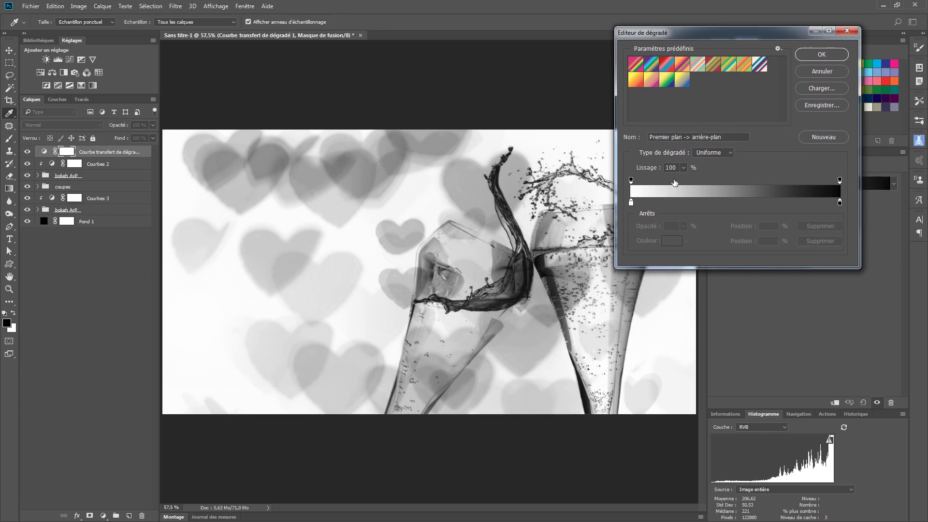
{"action": "left_click", "coordinate": [631, 203]}
{"action": "left_click", "coordinate": [673, 244]}
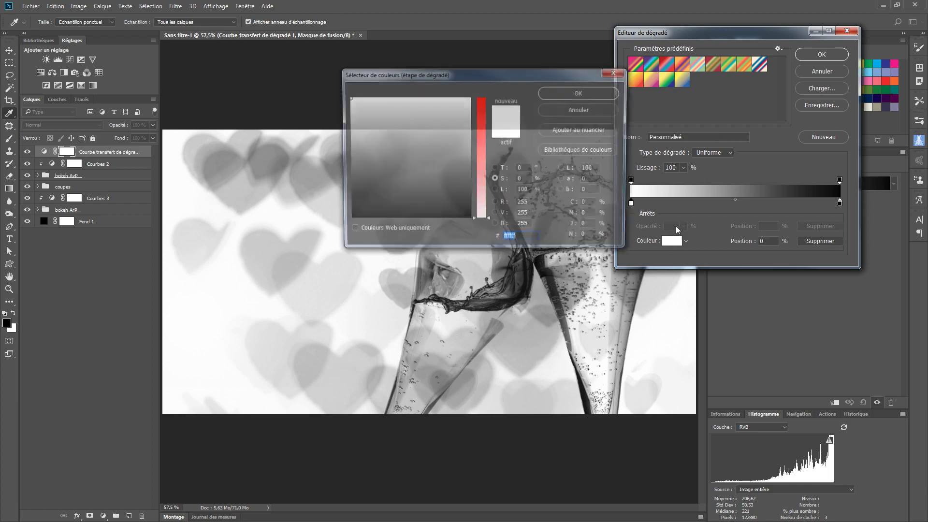
{"action": "left_click_drag", "start_coordinate": [421, 202], "coordinate": [270, 283]}
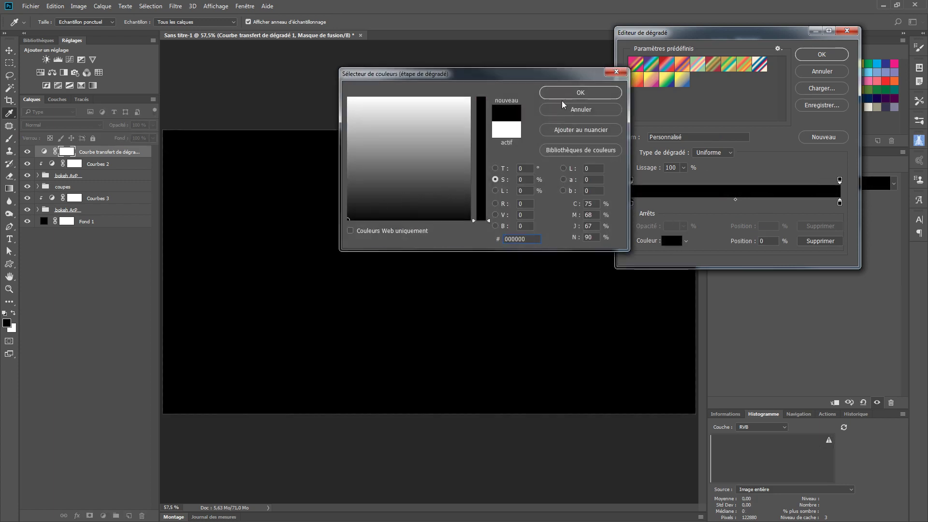
{"action": "left_click", "coordinate": [581, 92]}
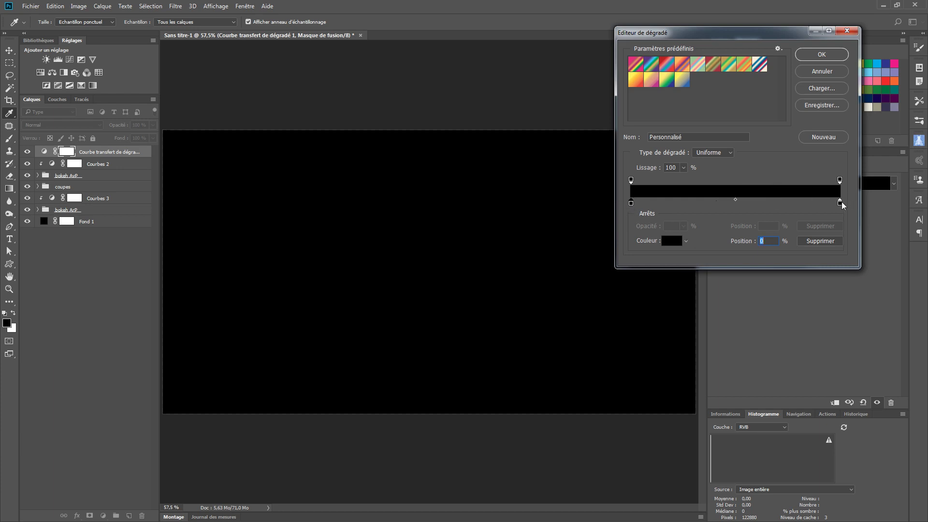
Step: Set the gradient's end colour stop to white (ffffff)
{"action": "left_click", "coordinate": [842, 203]}
{"action": "left_click", "coordinate": [672, 242]}
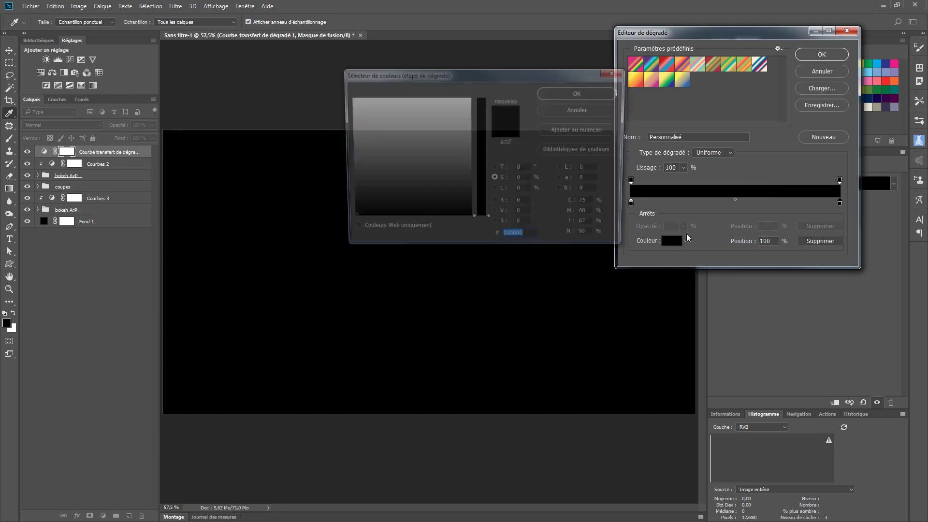
{"action": "type", "text": "ffffff"}
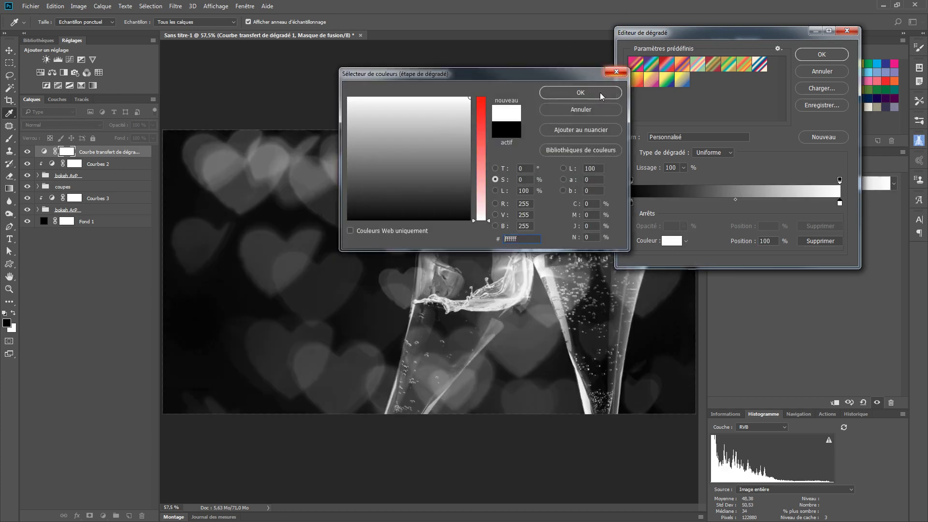
{"action": "left_click", "coordinate": [601, 95]}
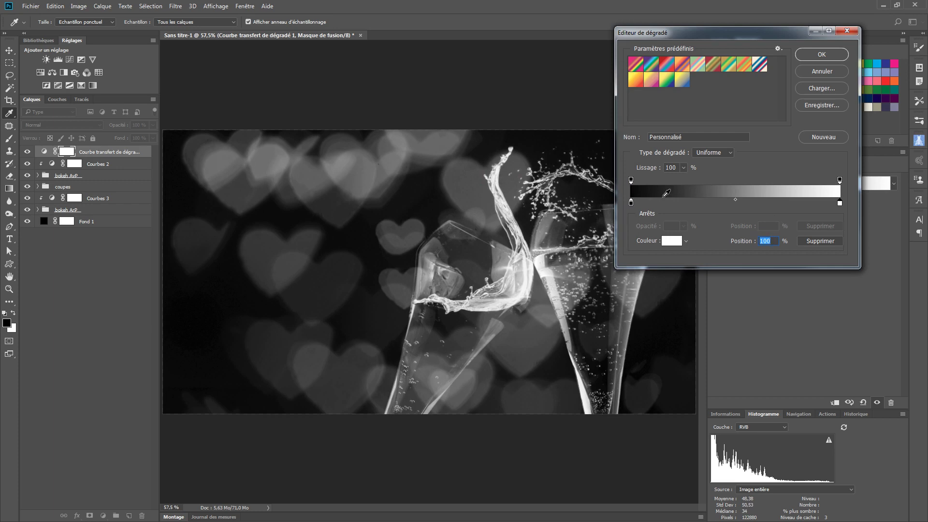
Step: Recolour the gradient's end stop pure red (ff0000) with 100% saturation and brightness, and move it to the 30% position
{"action": "left_click", "coordinate": [686, 186]}
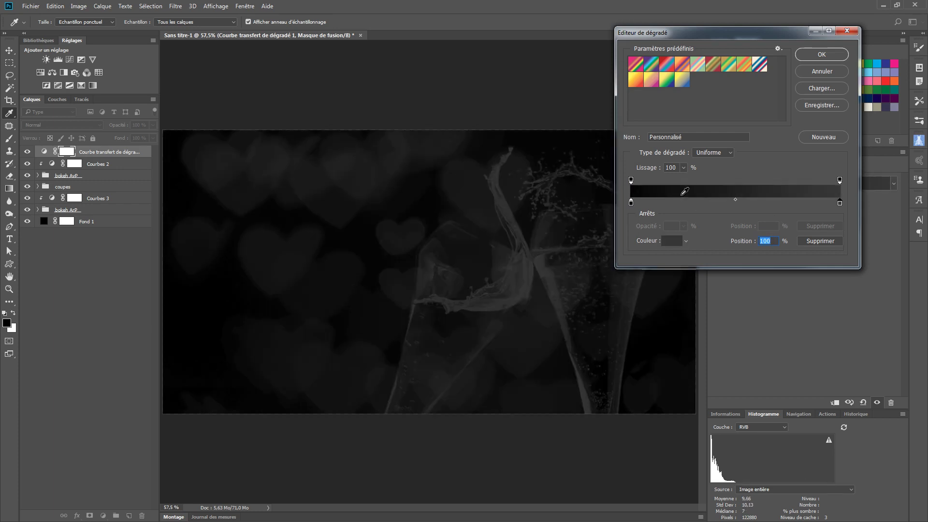
{"action": "left_click", "coordinate": [671, 241]}
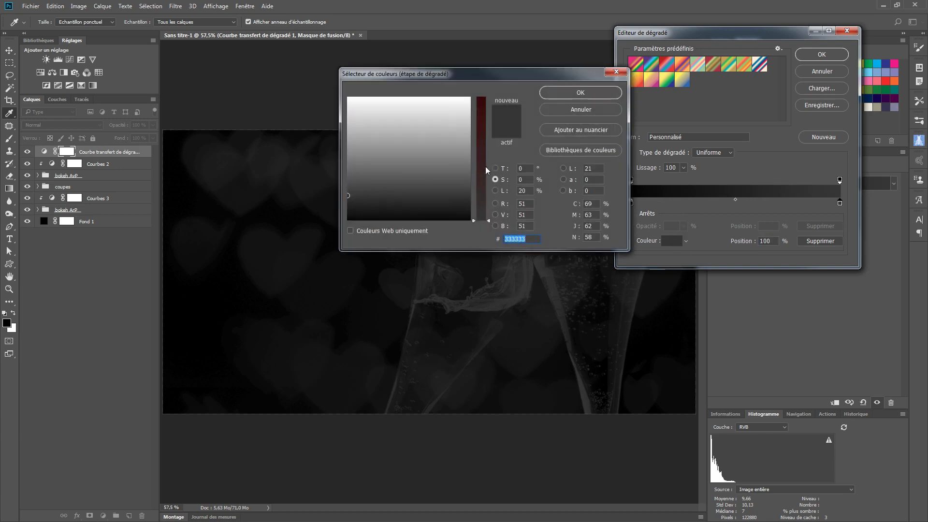
{"action": "left_click", "coordinate": [525, 179]}
{"action": "type", "text": "100"}
{"action": "key", "text": "Tab"}
{"action": "type", "text": "100"}
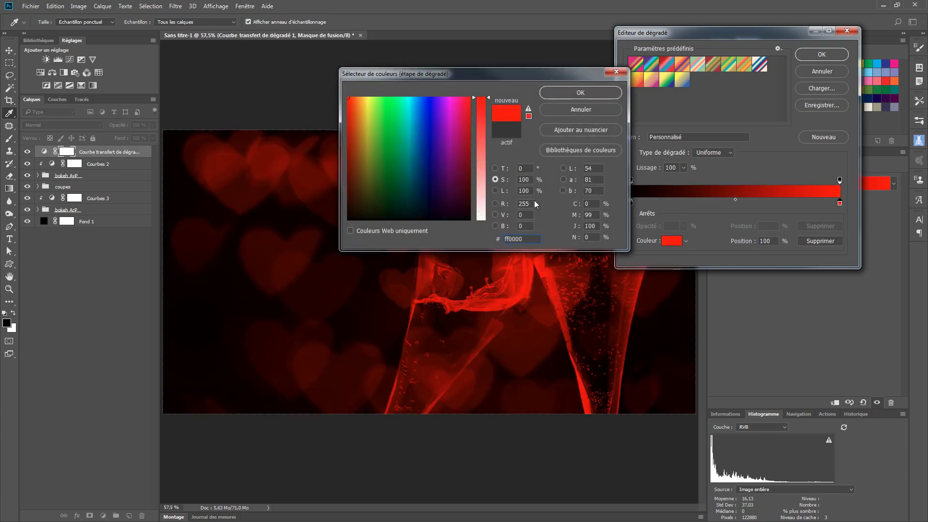
{"action": "left_click", "coordinate": [581, 92]}
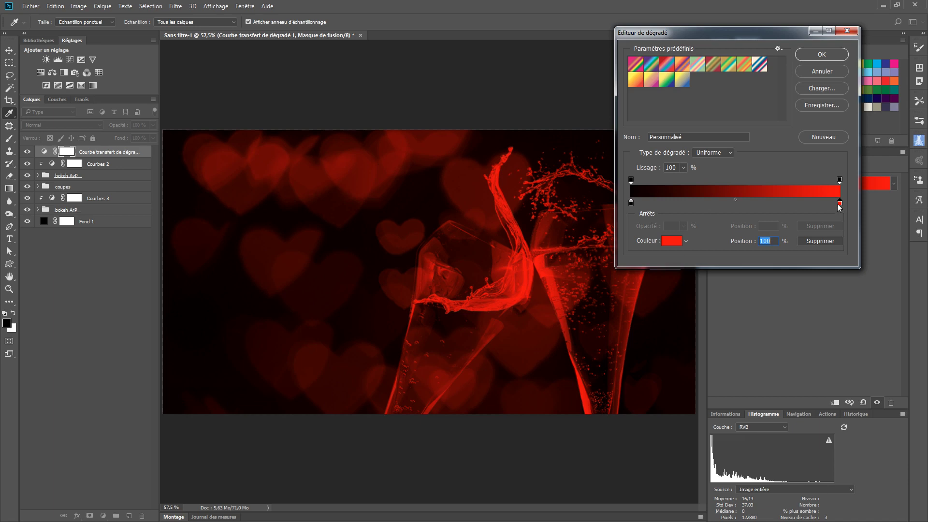
{"action": "left_click_drag", "start_coordinate": [839, 203], "coordinate": [694, 203]}
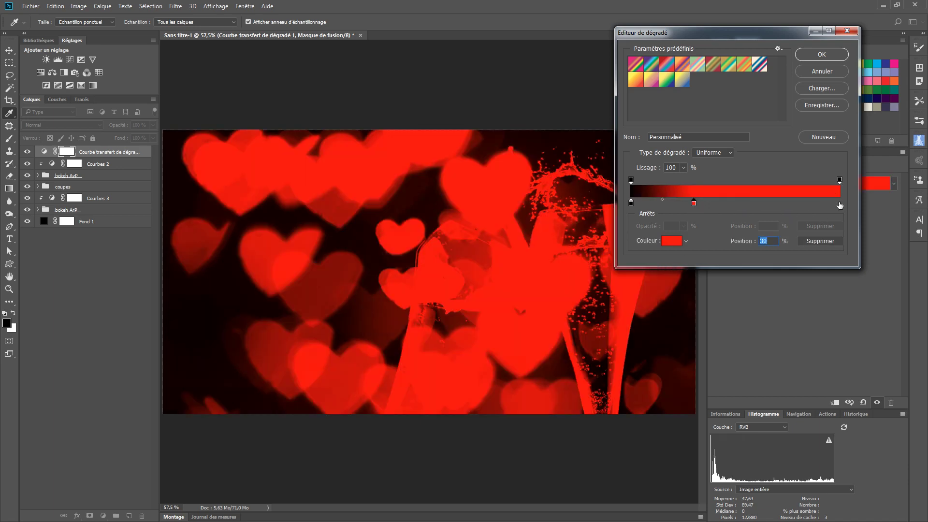
Step: Add a white (ffffff) colour stop at the 100% position of the gradient
{"action": "left_click_drag", "start_coordinate": [840, 207], "coordinate": [843, 207]}
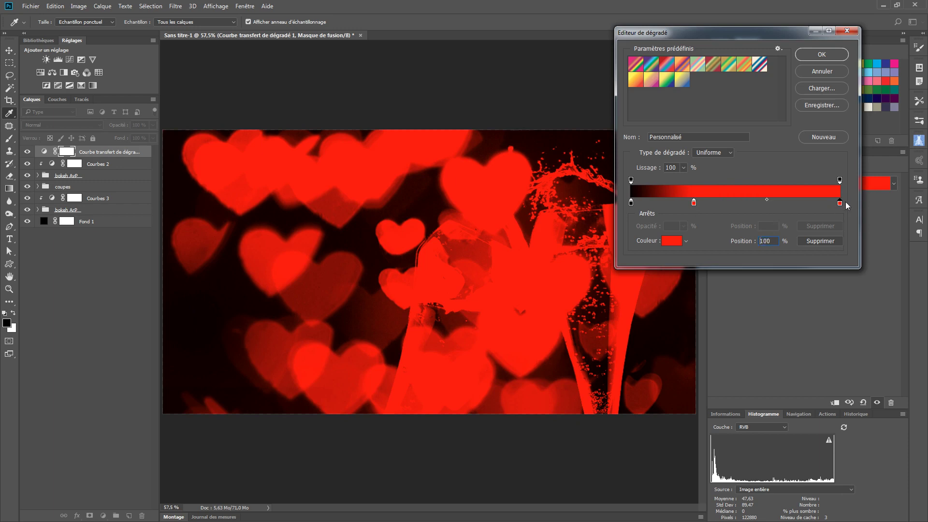
{"action": "left_click", "coordinate": [671, 241]}
{"action": "left_click_drag", "start_coordinate": [486, 195], "coordinate": [480, 255]}
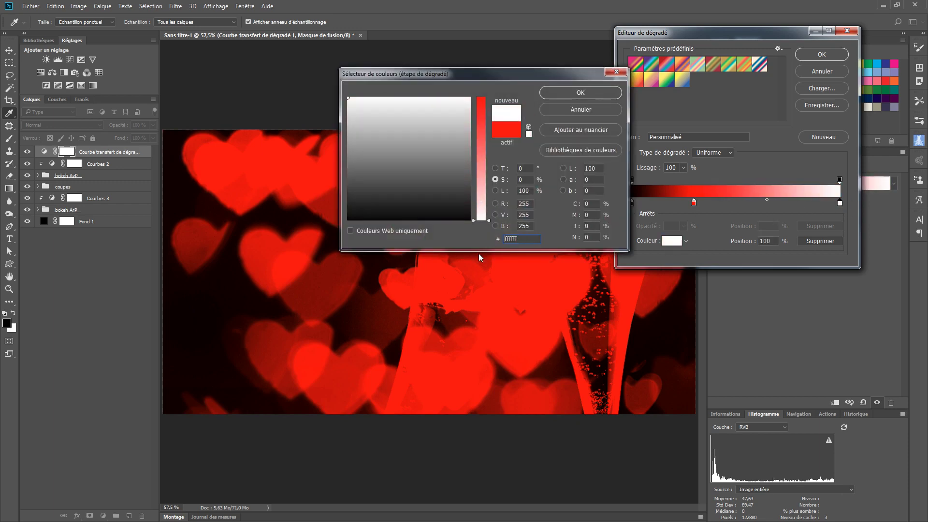
{"action": "left_click", "coordinate": [554, 93]}
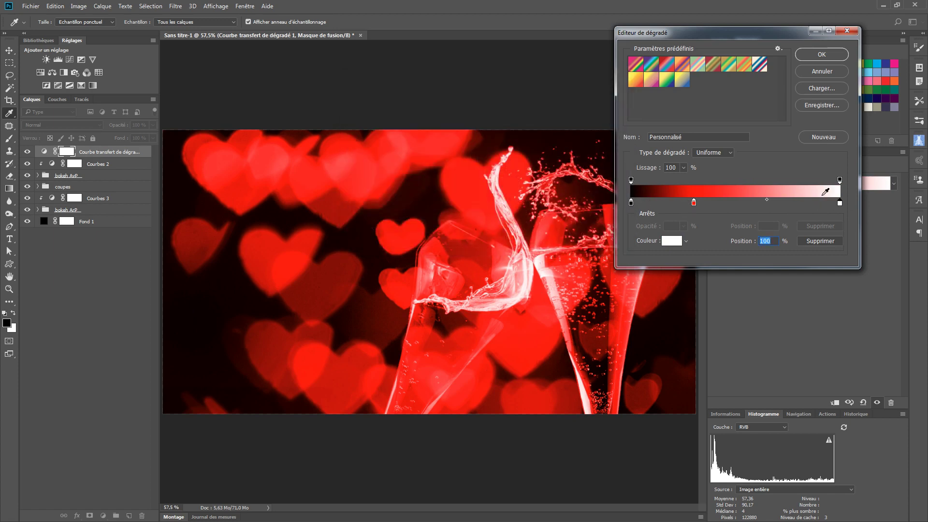
Step: Add a yellow (ffff00) colour stop at the 66% position of the gradient and accept the gradient
{"action": "left_click", "coordinate": [770, 203]}
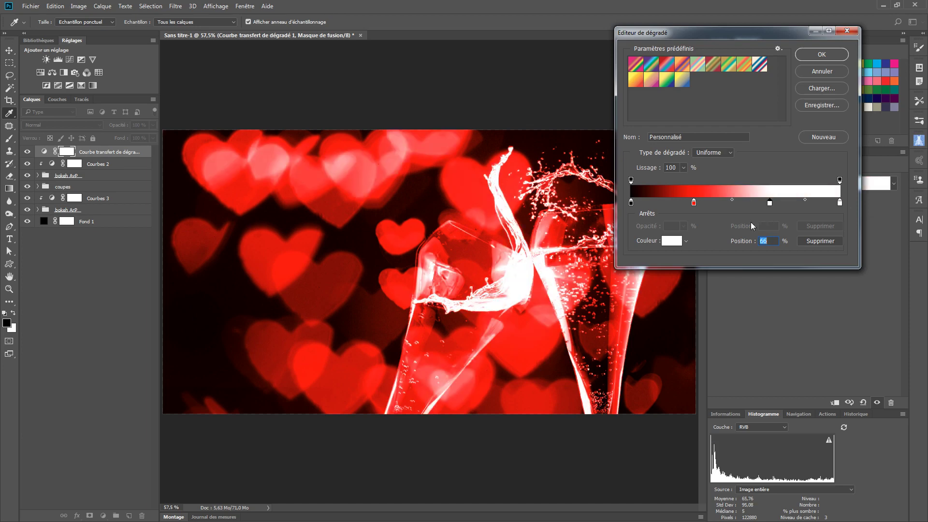
{"action": "left_click", "coordinate": [671, 241]}
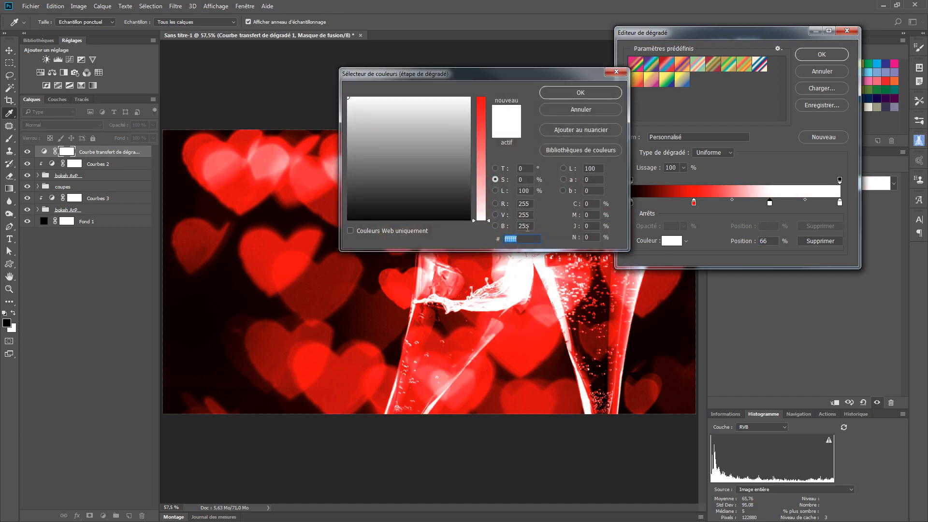
{"action": "left_click", "coordinate": [532, 225]}
{"action": "type", "text": "0"}
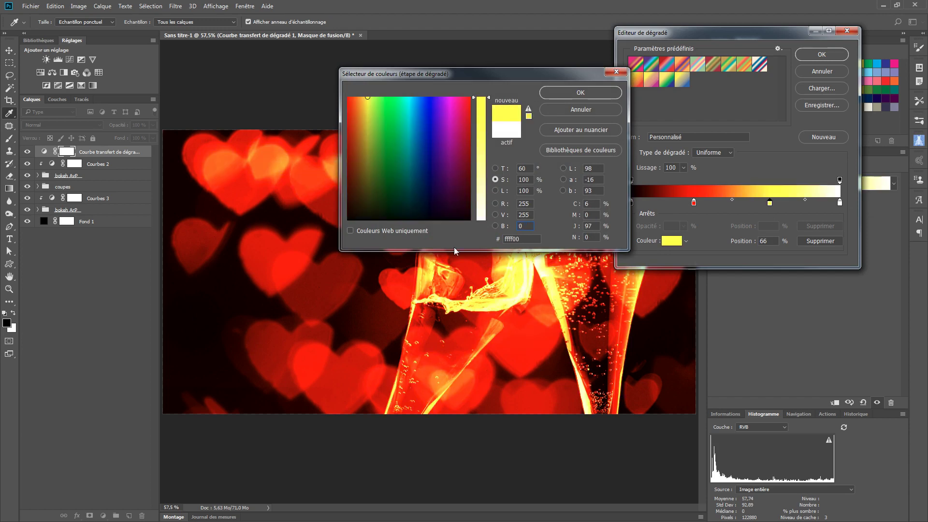
{"action": "left_click", "coordinate": [580, 93]}
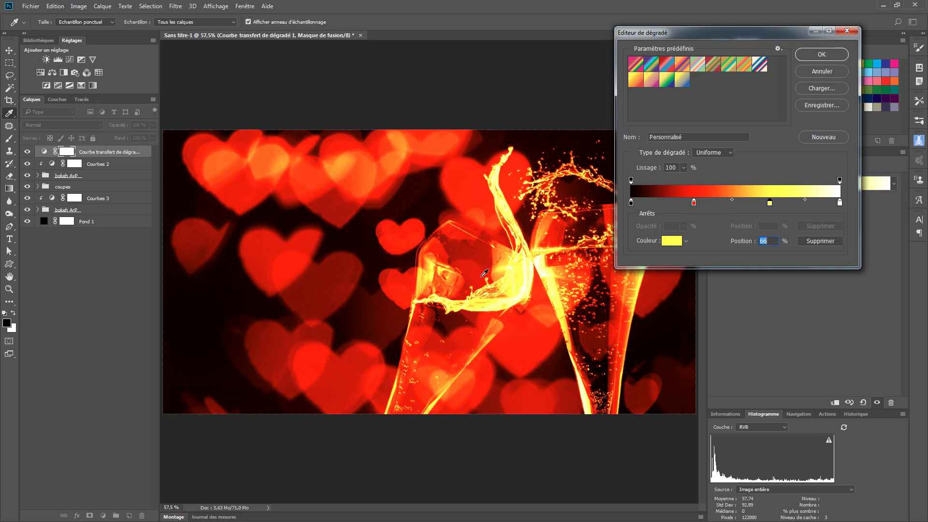
{"action": "left_click", "coordinate": [813, 56]}
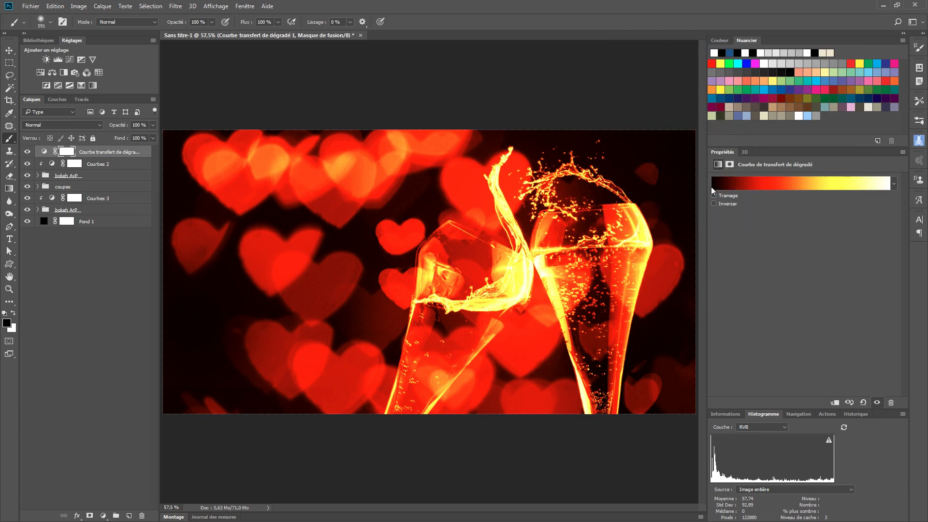
Step: Try the Incrustation blend mode and other modes in the list on the gradient map layer
{"action": "left_click", "coordinate": [51, 125]}
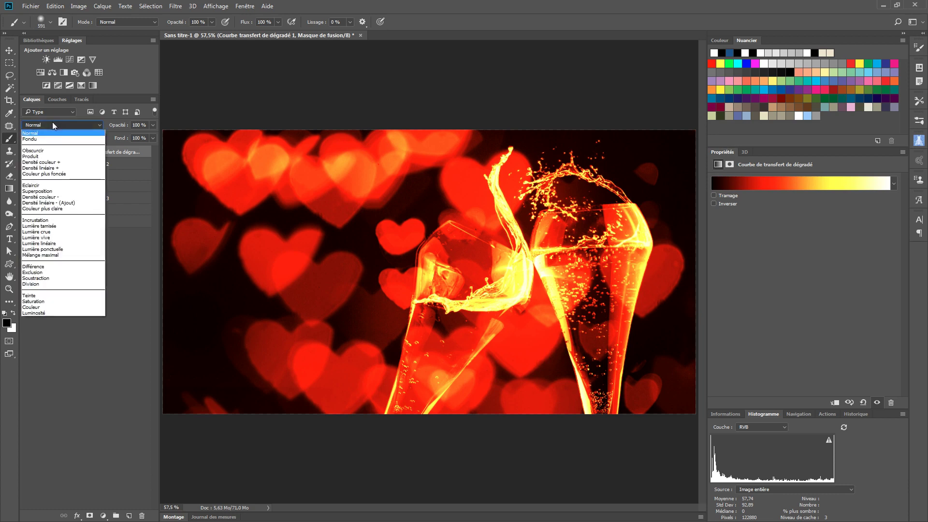
{"action": "left_click", "coordinate": [53, 220]}
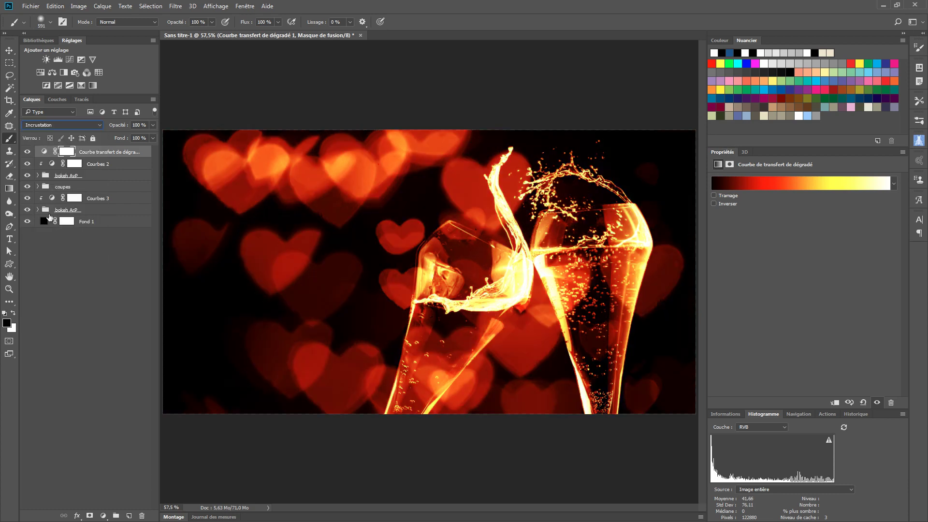
{"action": "scroll", "coordinate": [64, 126], "scroll_direction": "down", "scroll_amount": 1}
{"action": "scroll", "coordinate": [65, 128], "scroll_direction": "up", "scroll_amount": 1}
{"action": "scroll", "coordinate": [65, 130], "scroll_direction": "down", "scroll_amount": 2}
{"action": "scroll", "coordinate": [63, 130], "scroll_direction": "up", "scroll_amount": 2}
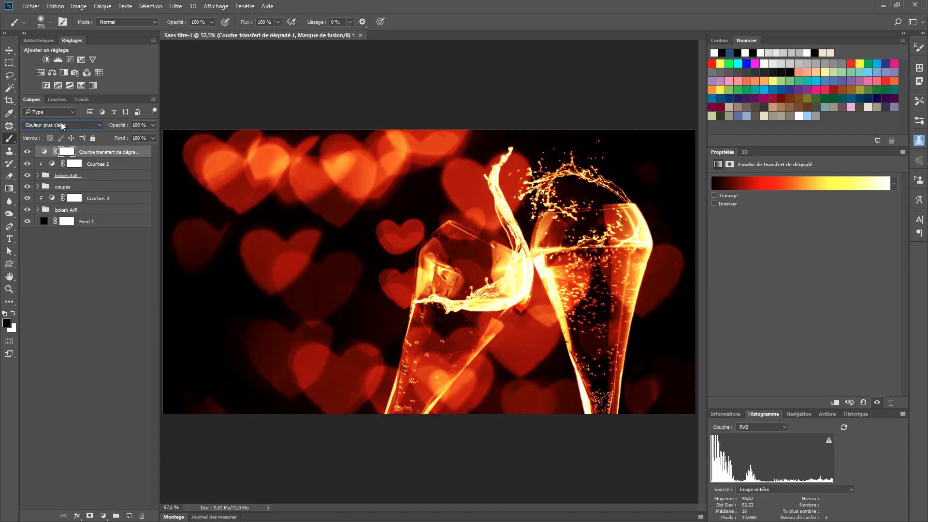
{"action": "scroll", "coordinate": [61, 124], "scroll_direction": "up", "scroll_amount": 10}
{"action": "key", "text": "shift+alt+n"}
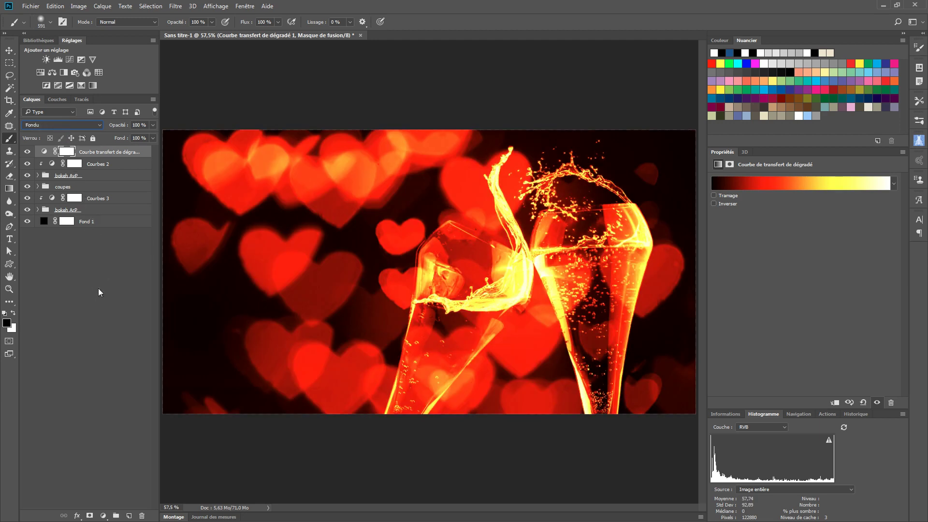
Step: Cycle the gradient map layer forward through the blend modes, from Produit to Luminosité, comparing their effect
{"action": "key", "text": "shift+alt+k"}
{"action": "key", "text": "shift+plus"}
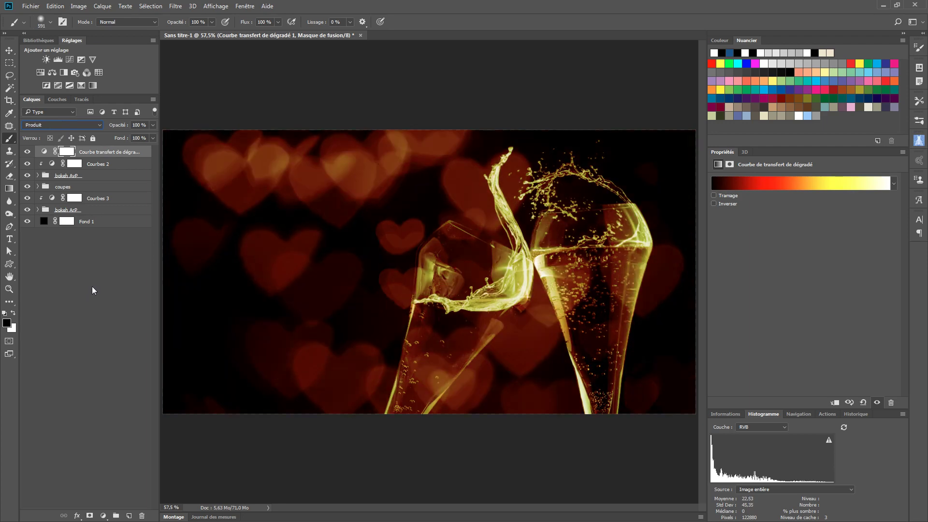
{"action": "key", "text": "shift+plus"}
{"action": "key", "text": "shift+plus"}
{"action": "key", "text": "shift+plus"}
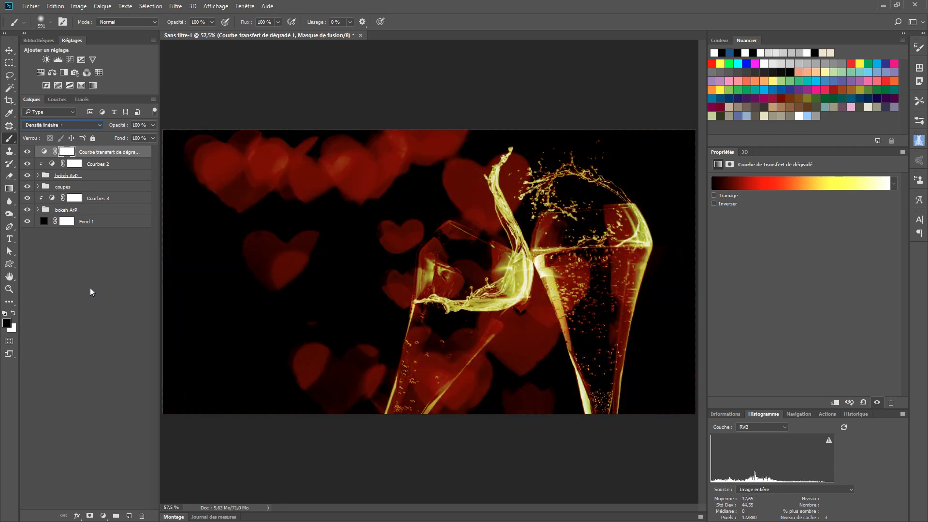
{"action": "key", "text": "shift+plus"}
{"action": "key", "text": "shift+plus"}
{"action": "key", "text": "shift+plus"}
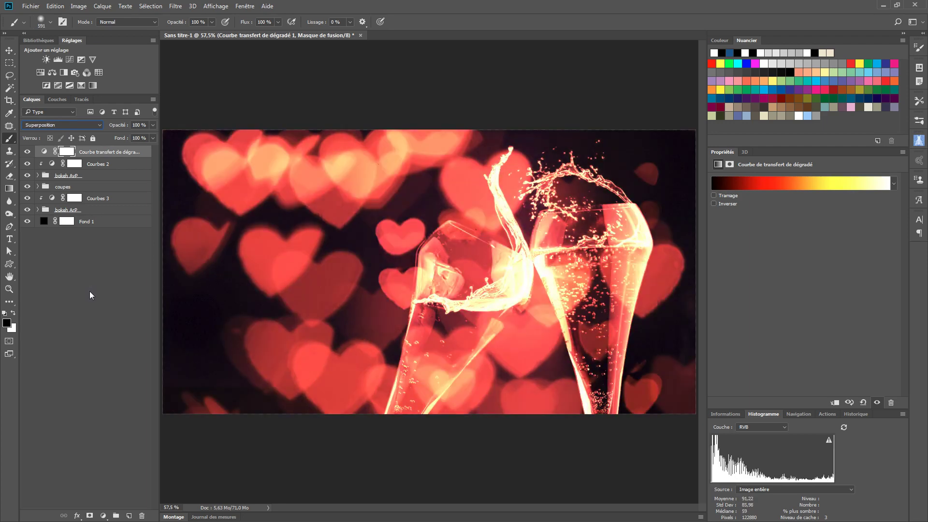
{"action": "key", "text": "shift+plus"}
{"action": "key", "text": "shift+plus"}
{"action": "key", "text": "shift+plus"}
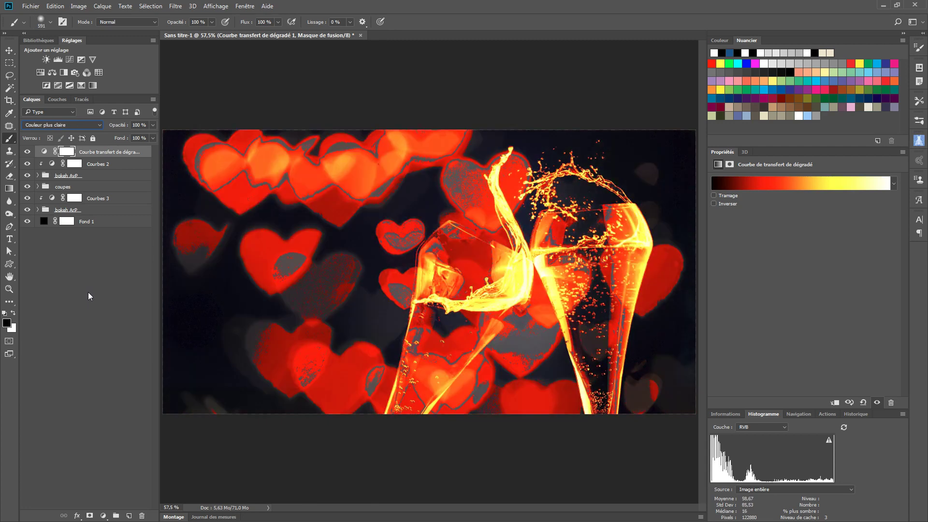
{"action": "key", "text": "shift+plus"}
{"action": "key", "text": "shift+plus"}
{"action": "key", "text": "shift+plus"}
{"action": "key", "text": "shift+plus"}
{"action": "key", "text": "shift+plus"}
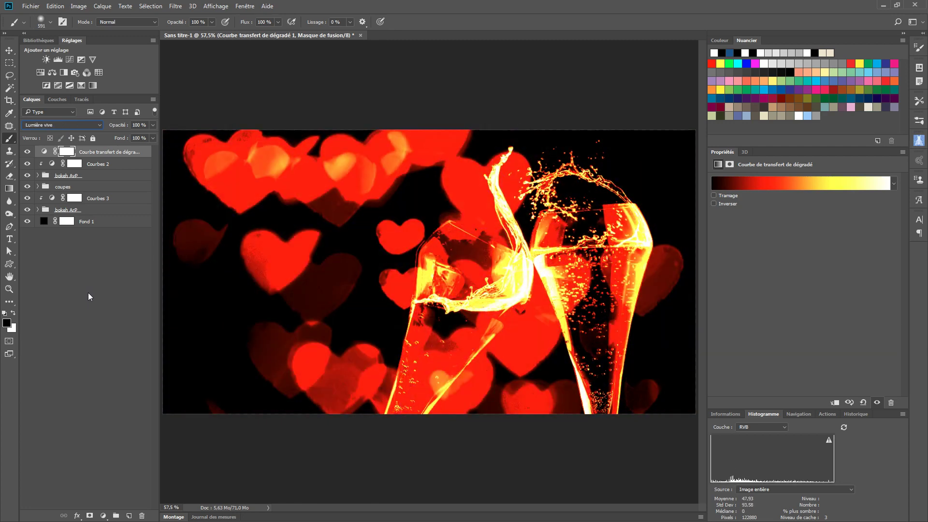
{"action": "key", "text": "shift+plus"}
{"action": "key", "text": "shift+plus"}
{"action": "key", "text": "shift+plus"}
{"action": "key", "text": "shift+plus"}
{"action": "key", "text": "shift+plus"}
{"action": "key", "text": "shift+plus"}
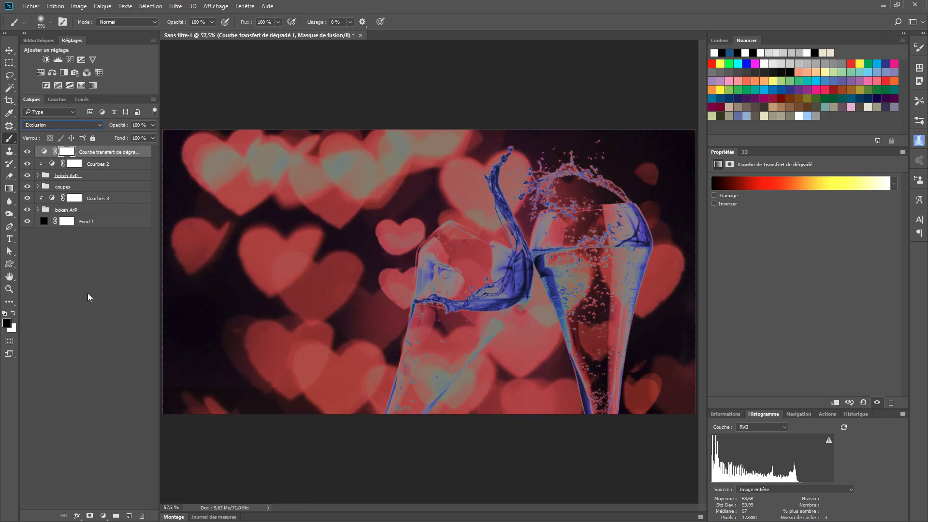
{"action": "key", "text": "shift+plus"}
{"action": "key", "text": "shift+plus"}
{"action": "key", "text": "shift+plus"}
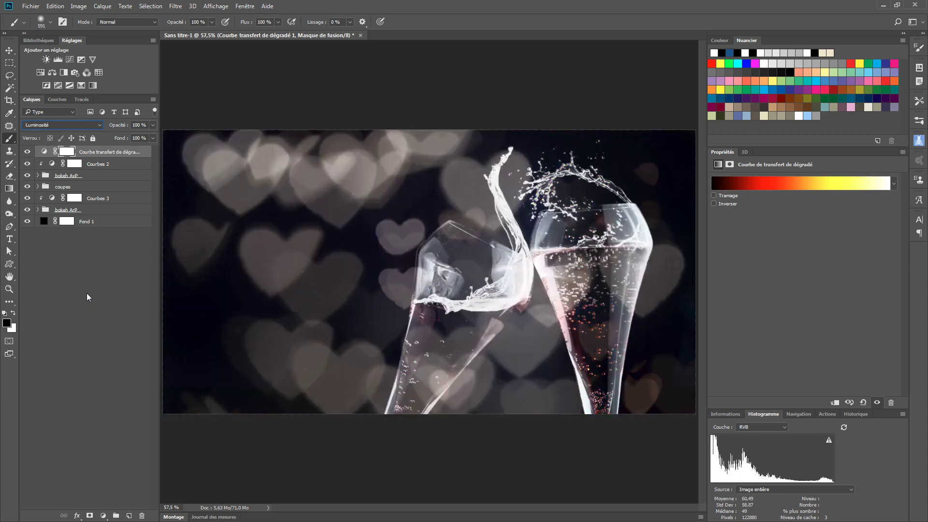
Step: Step the gradient map layer's blend mode back from Luminosité to Lumière ponctuelle
{"action": "key", "text": "shift+minus"}
{"action": "key", "text": "shift+minus"}
{"action": "key", "text": "shift+minus"}
{"action": "key", "text": "shift+minus"}
{"action": "key", "text": "shift+minus"}
{"action": "key", "text": "shift+minus"}
{"action": "key", "text": "shift+minus"}
{"action": "key", "text": "shift+minus"}
{"action": "key", "text": "shift+minus"}
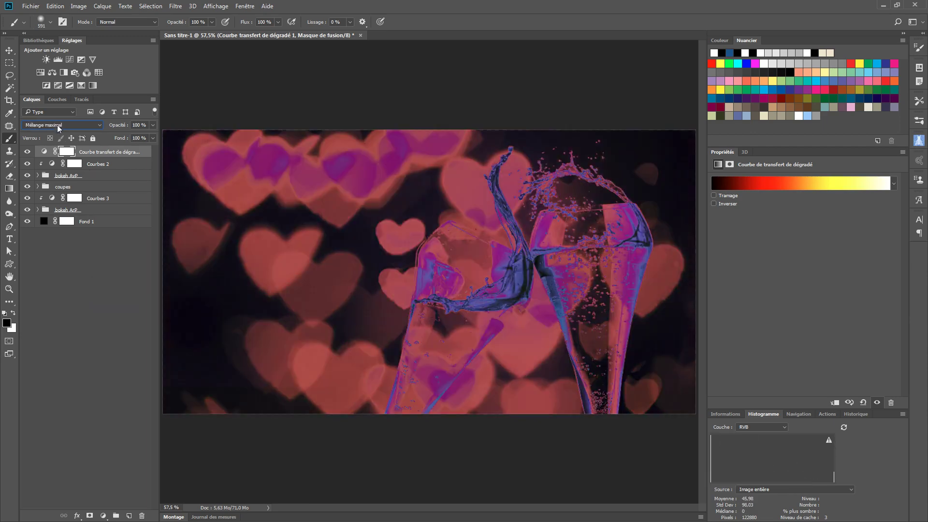
Step: Set the gradient map layer's blend mode to Incrustation and its opacity to 94%
{"action": "left_click", "coordinate": [57, 125]}
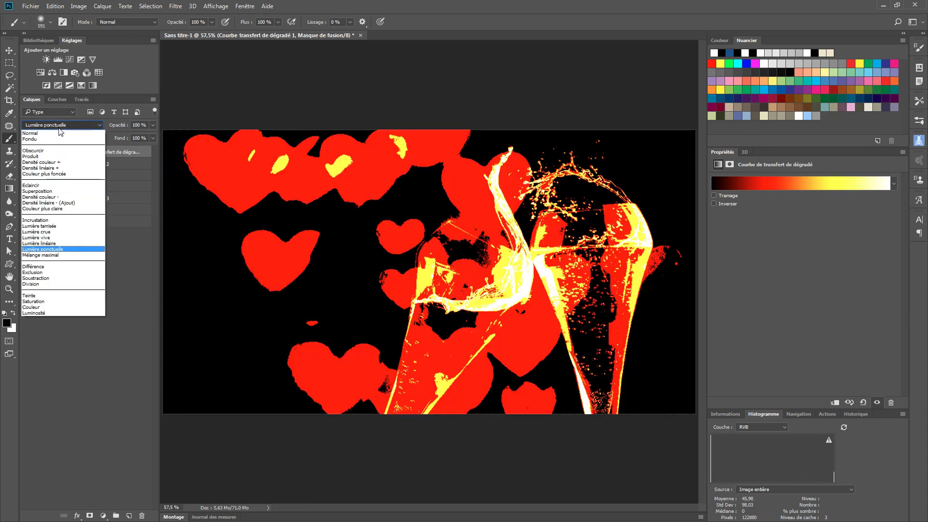
{"action": "left_click", "coordinate": [60, 221]}
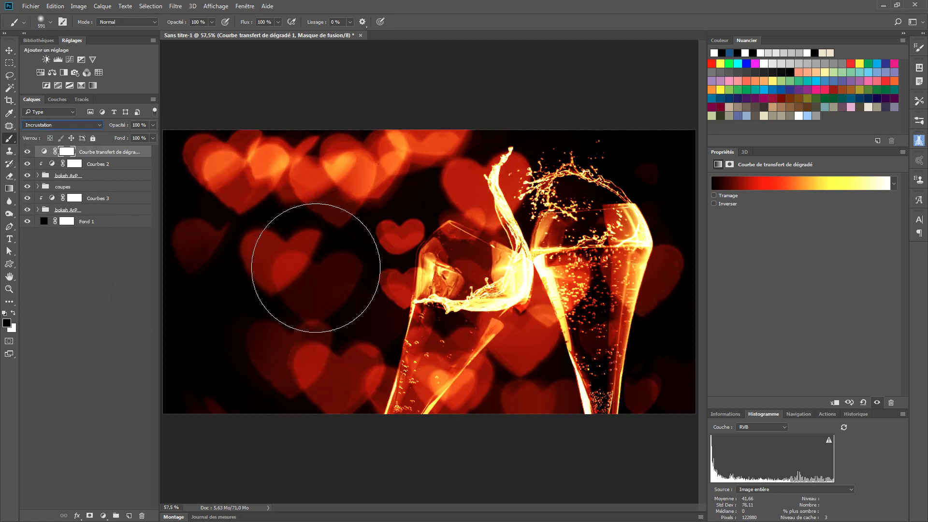
{"action": "left_click_drag", "start_coordinate": [107, 126], "coordinate": [159, 111]}
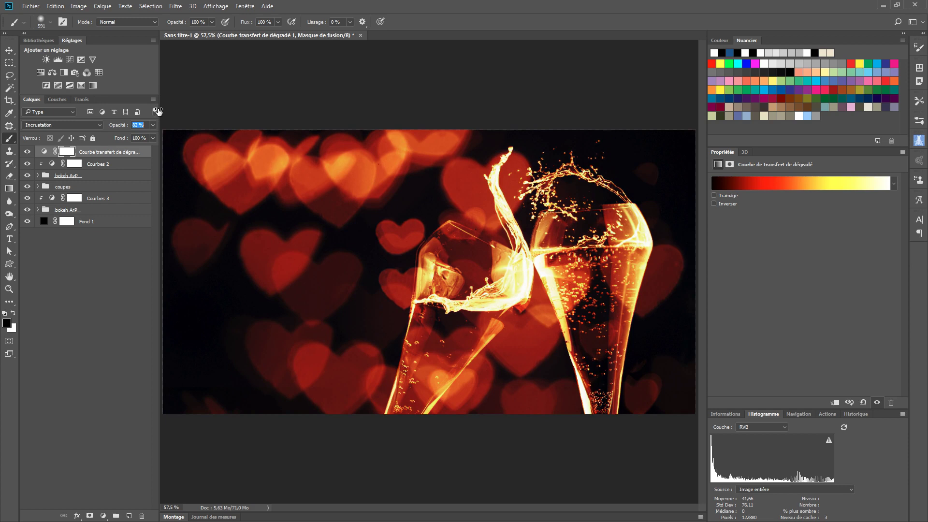
{"action": "left_click_drag", "start_coordinate": [158, 112], "coordinate": [164, 110]}
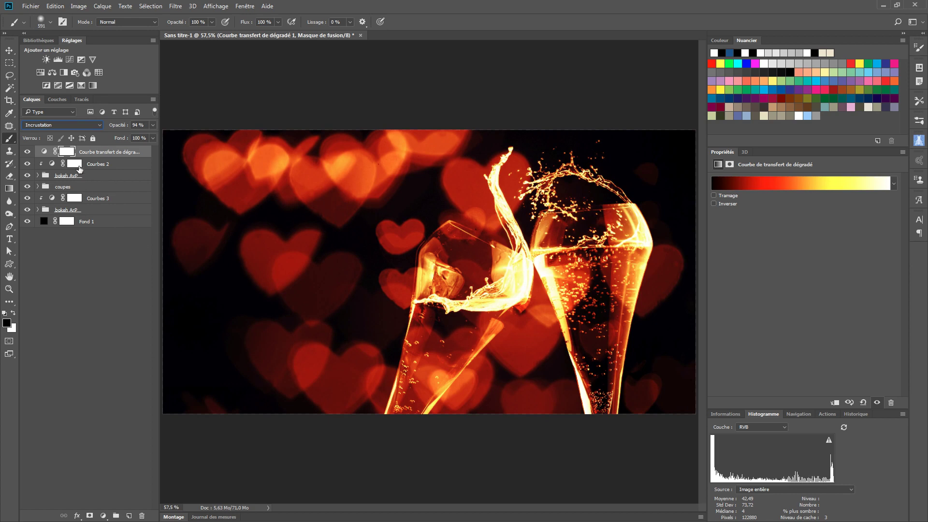
Step: Add a Color Lookup adjustment layer above all layers and apply the DropBlues.3DL lookup
{"action": "left_click", "coordinate": [98, 73]}
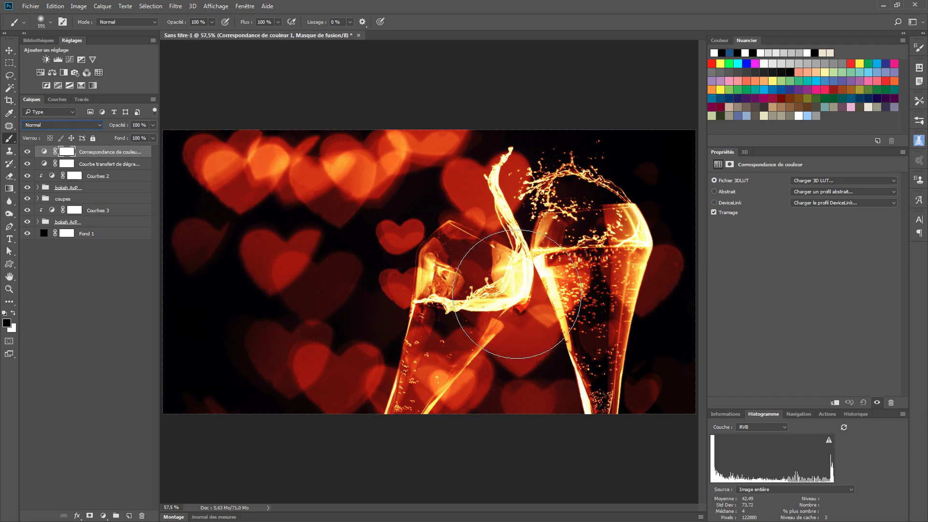
{"action": "left_click", "coordinate": [850, 182]}
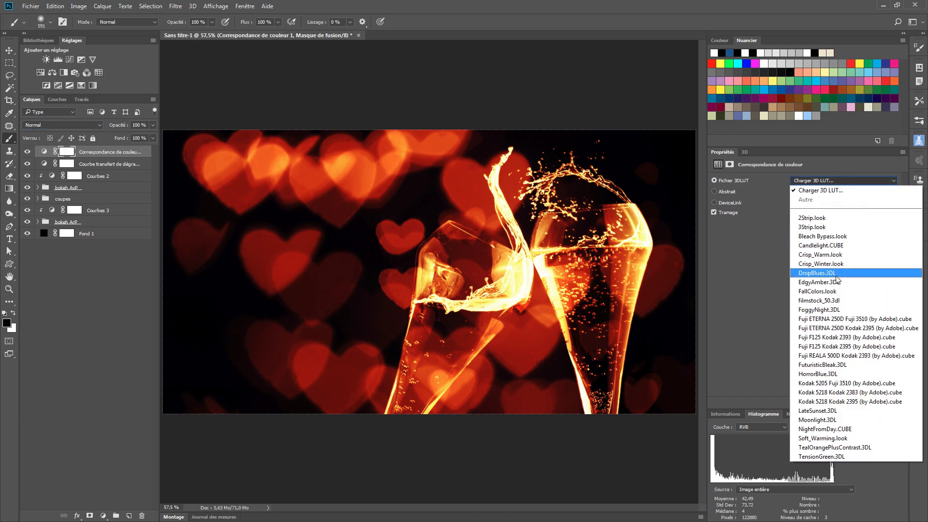
{"action": "left_click", "coordinate": [837, 272]}
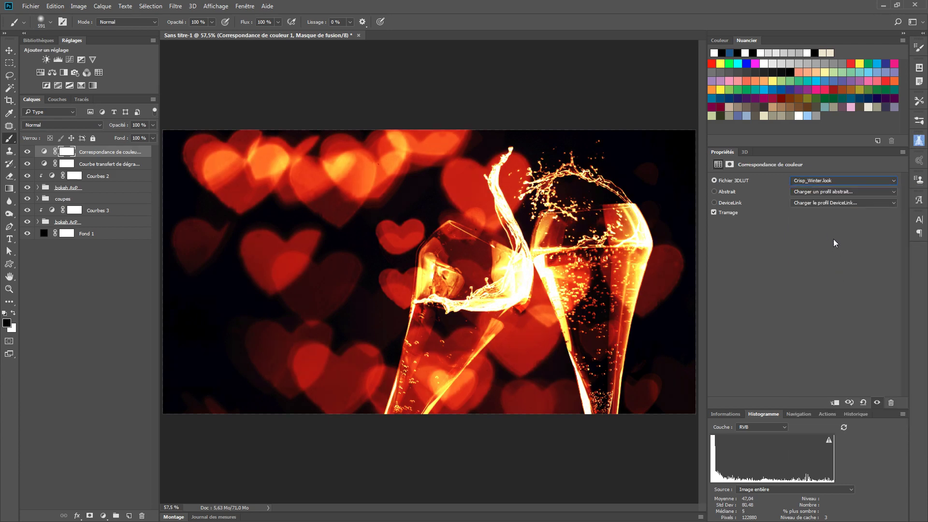
Step: Preview the earlier 3D LUTs back past Bleach Bypass.look to the start of the list, and cancel loading an external LUT file
{"action": "key", "text": "Up"}
{"action": "key", "text": "Up"}
{"action": "key", "text": "Up"}
{"action": "key", "text": "Up"}
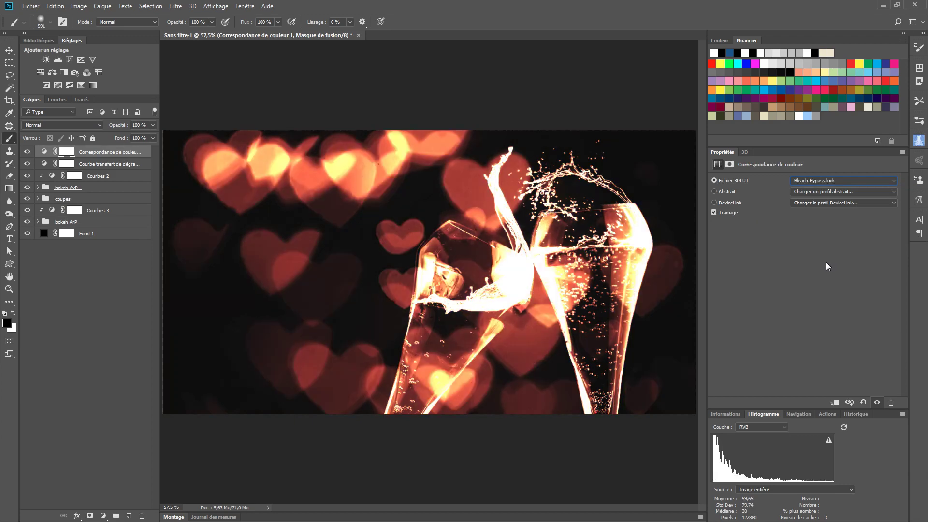
{"action": "key", "text": "Up"}
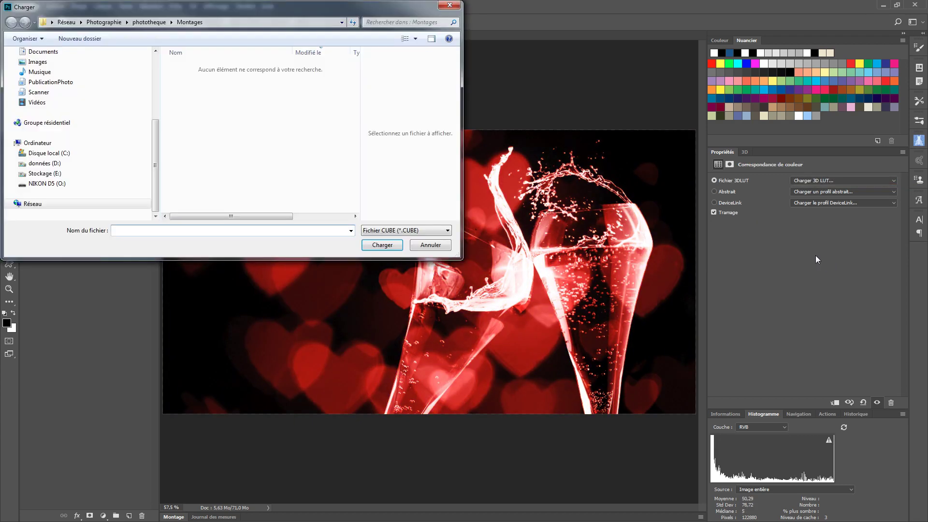
{"action": "left_click", "coordinate": [436, 245]}
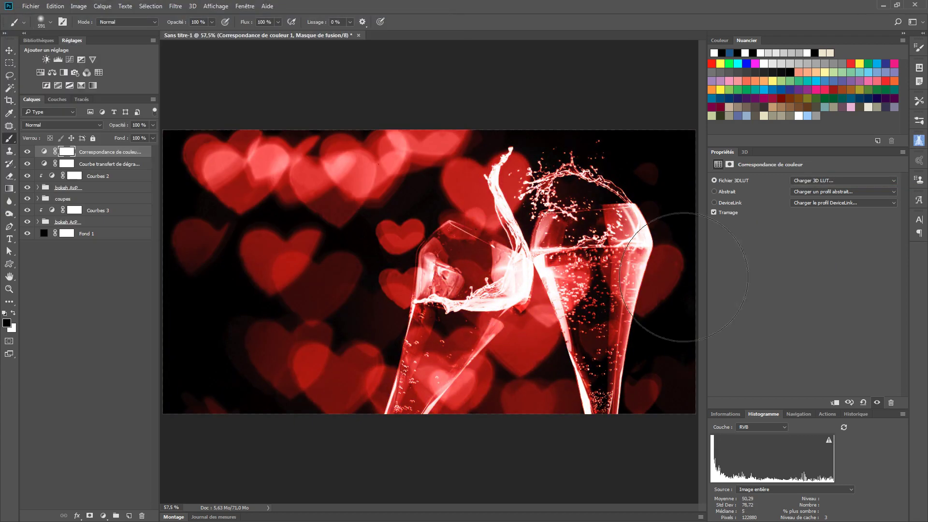
Step: Apply the 2Strip.look lookup and preview the following 3D LUTs through Candlelight.CUBE and FoggyNight.3DL to Fuji F125 Kodak 2393
{"action": "left_click", "coordinate": [835, 179]}
{"action": "left_click", "coordinate": [834, 219]}
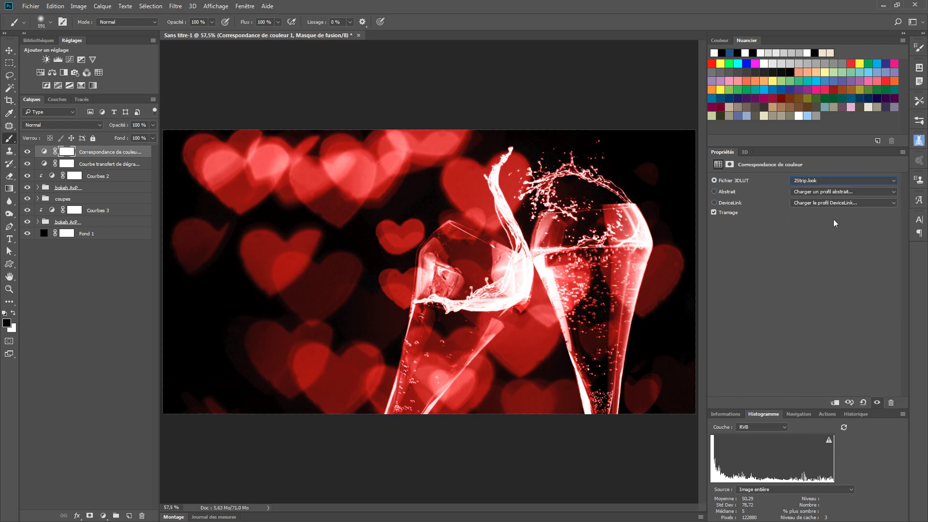
{"action": "key", "text": "Down"}
{"action": "key", "text": "Down"}
{"action": "key", "text": "Down"}
{"action": "key", "text": "Down"}
{"action": "key", "text": "Down"}
{"action": "key", "text": "Down"}
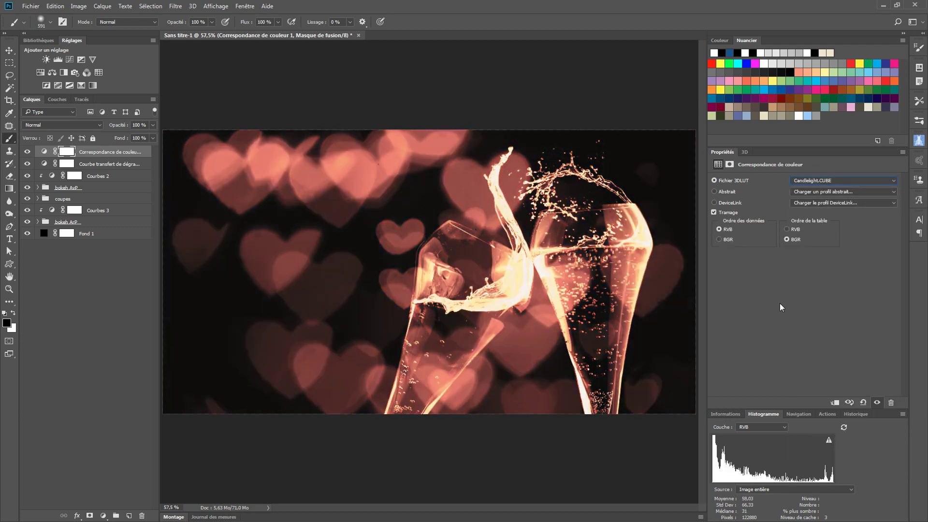
{"action": "key", "text": "Down"}
{"action": "key", "text": "Down"}
{"action": "key", "text": "Down"}
{"action": "key", "text": "Down"}
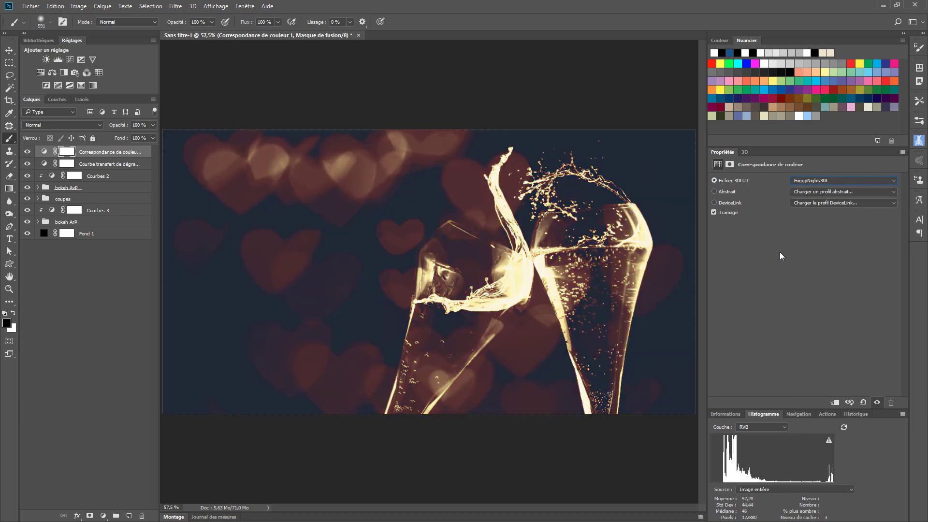
{"action": "key", "text": "Down"}
{"action": "key", "text": "Down"}
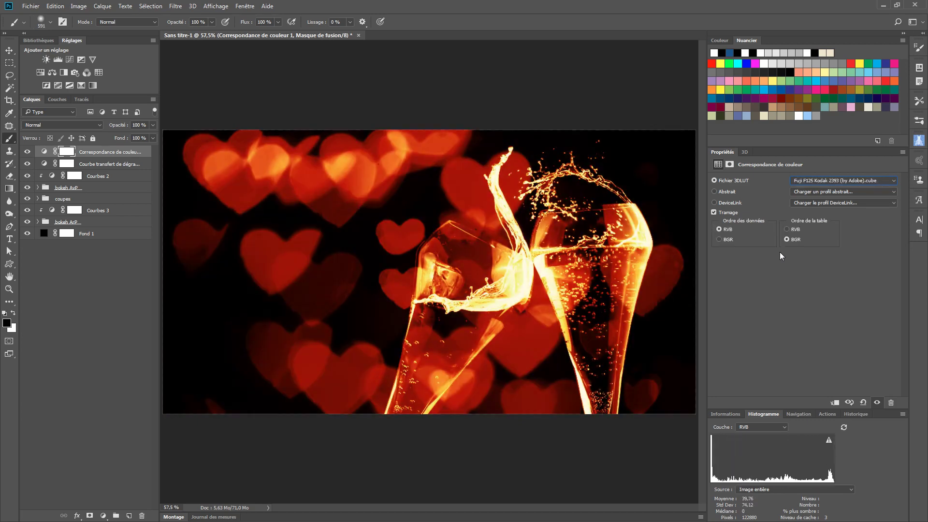
Step: Compare the Fuji ETERNA 250D Kodak 2395 lookup with Fuji F125 Kodak 2393 on the composite
{"action": "key", "text": "Up"}
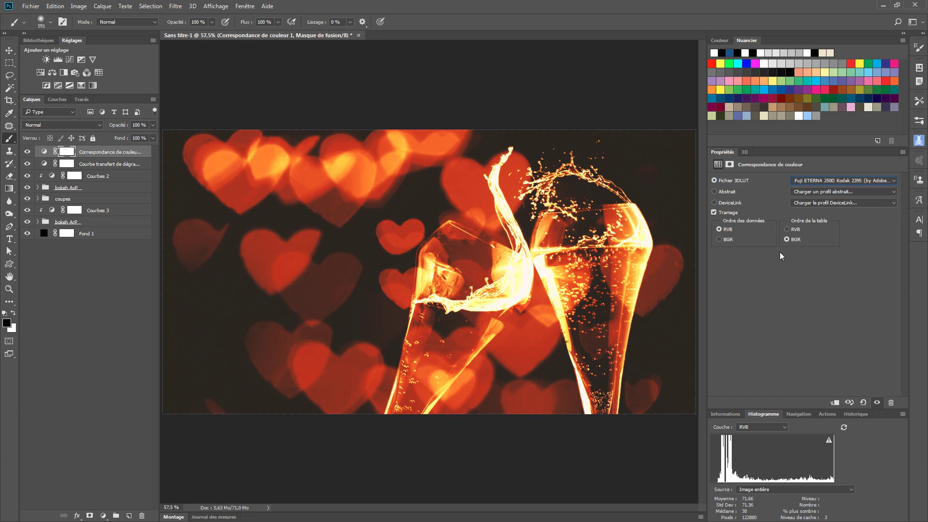
{"action": "key", "text": "Down"}
{"action": "key", "text": "Down"}
{"action": "key", "text": "Down"}
{"action": "key", "text": "Down"}
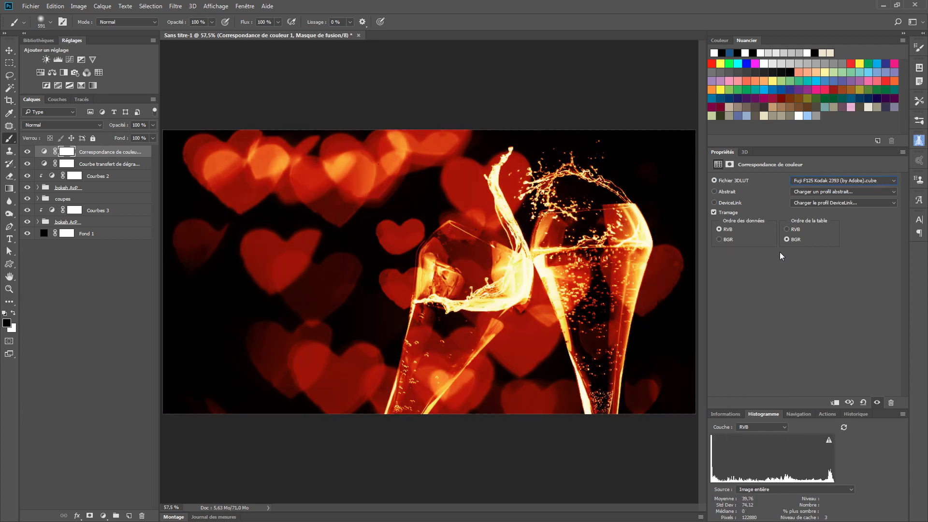
Step: Preview the 3D LUTs after Fuji F125 Kodak 2393, through Kodak 5205 Fuji 3510, as far as NightFromDay.CUBE
{"action": "key", "text": "Down"}
{"action": "key", "text": "Down"}
{"action": "key", "text": "Down"}
{"action": "key", "text": "Down"}
{"action": "key", "text": "Down"}
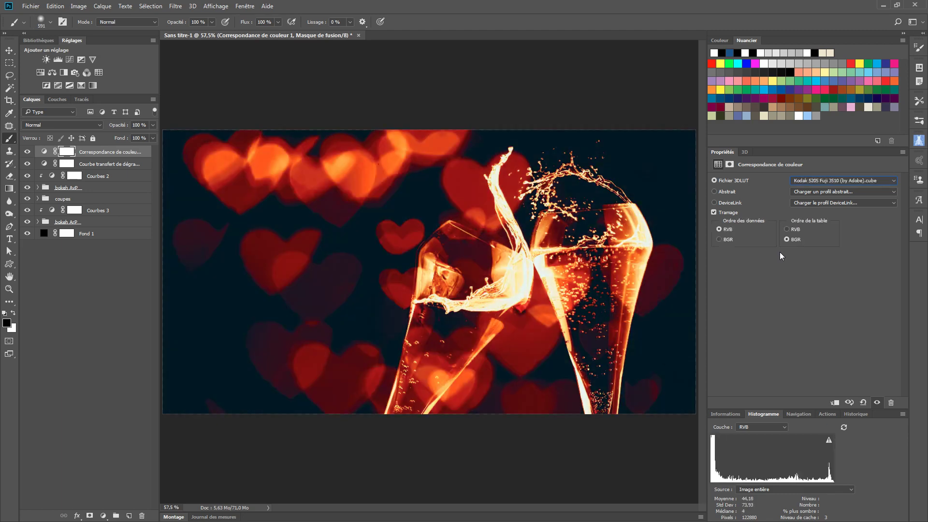
{"action": "key", "text": "Down"}
{"action": "key", "text": "Down"}
{"action": "key", "text": "Down"}
{"action": "key", "text": "Down"}
{"action": "key", "text": "Down"}
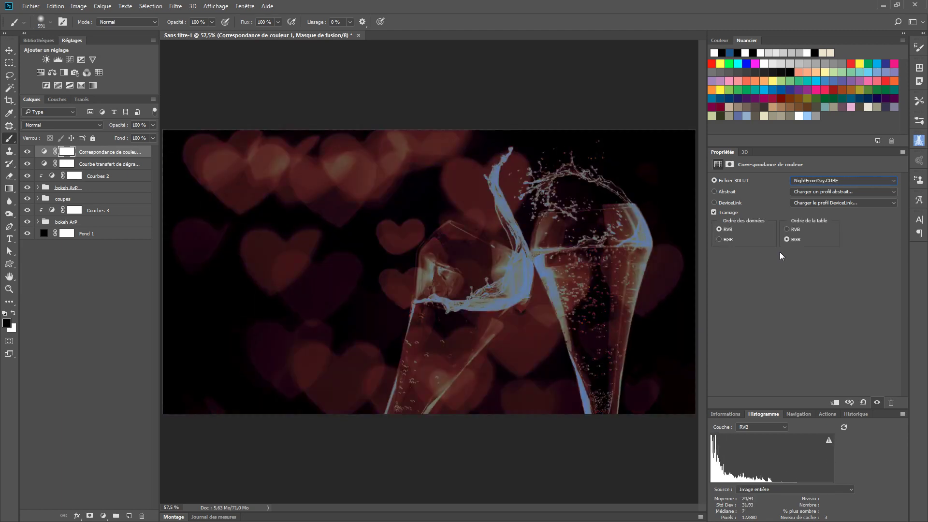
Step: Go back through the Kodak 3D LUTs and apply the Kodak 5218 Kodak 2395 (by Adobe).cube lookup
{"action": "key", "text": "Up"}
{"action": "key", "text": "Up"}
{"action": "key", "text": "Up"}
{"action": "key", "text": "Up"}
{"action": "key", "text": "Up"}
{"action": "key", "text": "Up"}
{"action": "key", "text": "Up"}
{"action": "key", "text": "Up"}
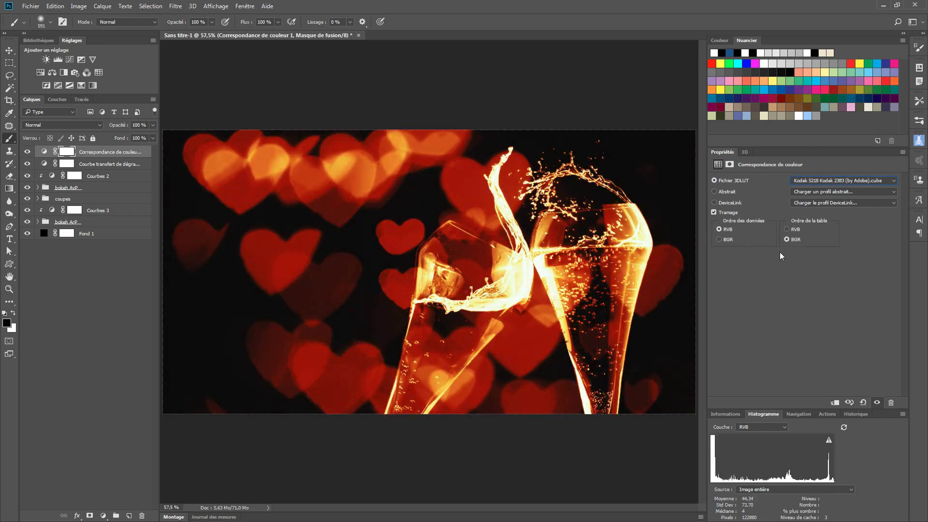
{"action": "key", "text": "Down"}
{"action": "key", "text": "Down"}
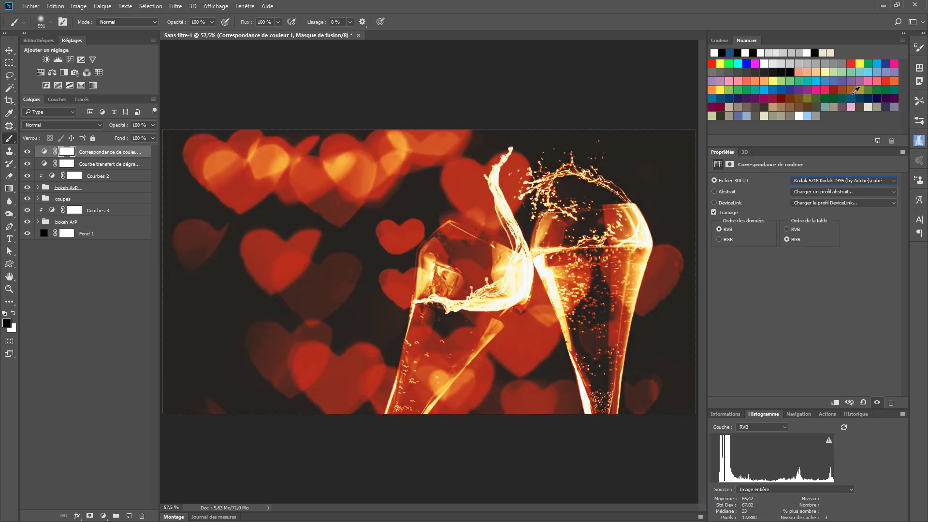
Step: Compare the composite with and without the Color Lookup and gradient map layers, leaving both visible
{"action": "left_click", "coordinate": [109, 297]}
{"action": "key", "text": "x"}
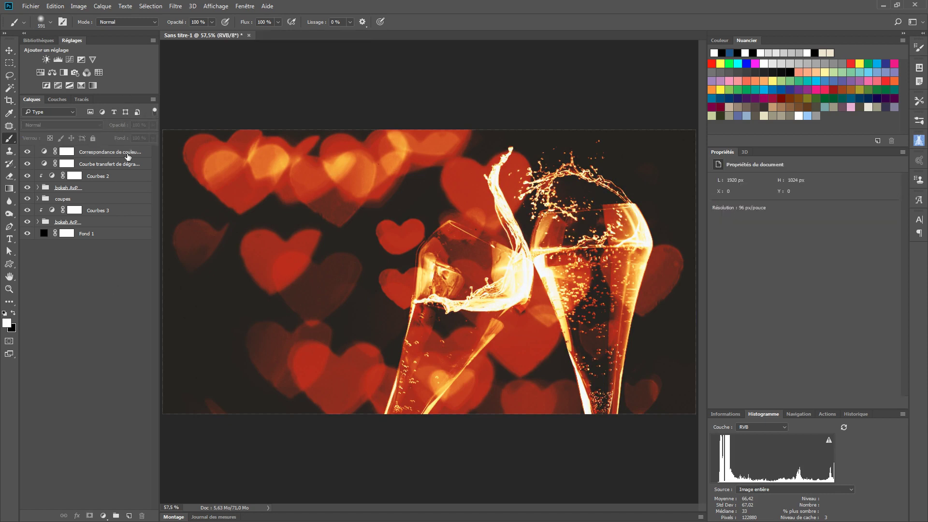
{"action": "left_click_drag", "start_coordinate": [27, 153], "coordinate": [28, 165]}
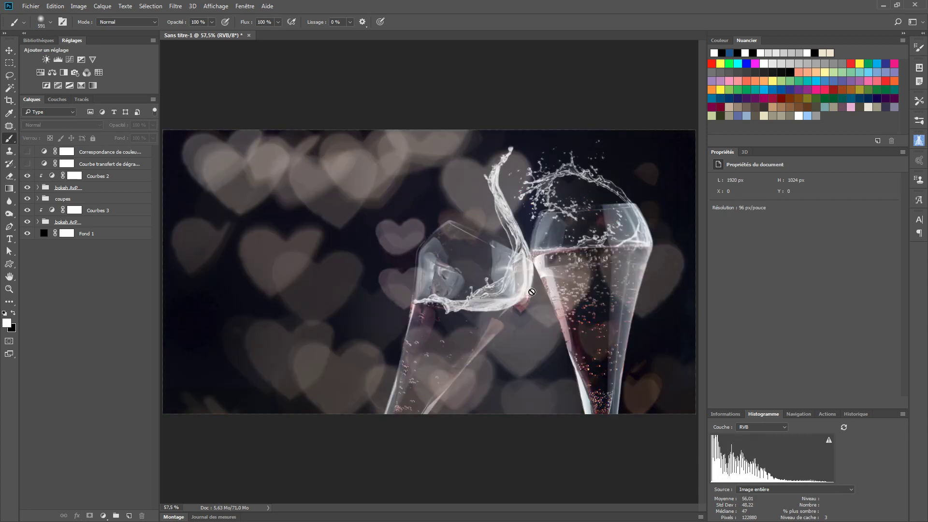
{"action": "left_click_drag", "start_coordinate": [27, 153], "coordinate": [28, 165]}
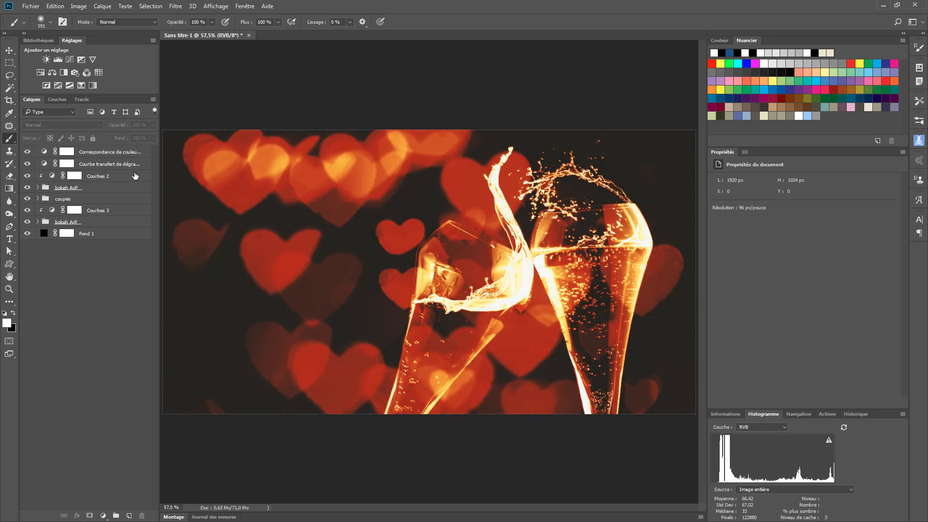
{"action": "left_click", "coordinate": [28, 165]}
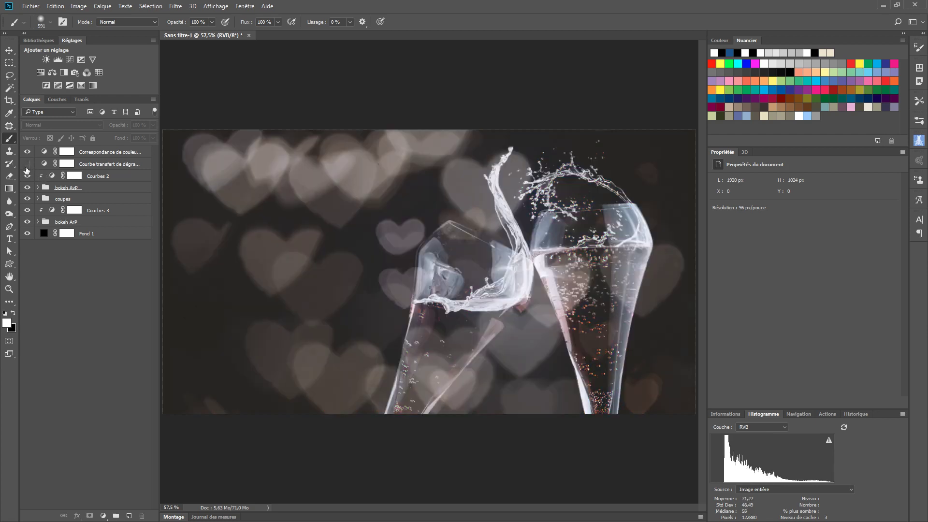
{"action": "left_click", "coordinate": [28, 165]}
Step: Try splitting the white Blend If slider for the underlying layer to 128 / 255 in the gradient map's blending options
{"action": "left_click", "coordinate": [110, 165]}
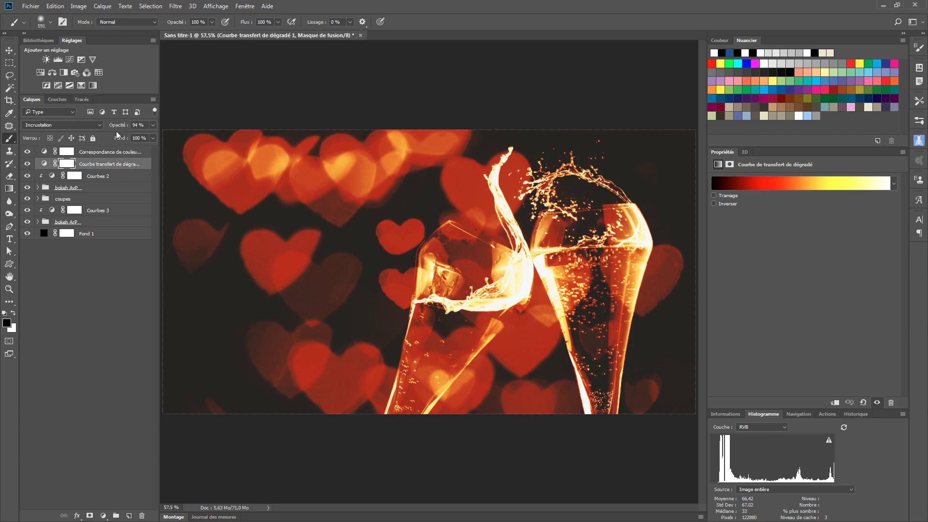
{"action": "double_click", "coordinate": [137, 165]}
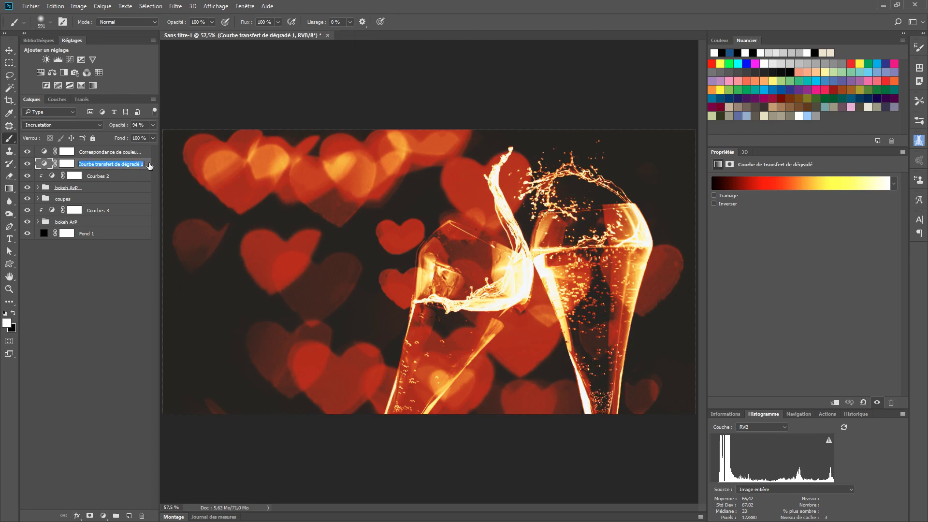
{"action": "key", "text": "Return"}
{"action": "key", "text": "space"}
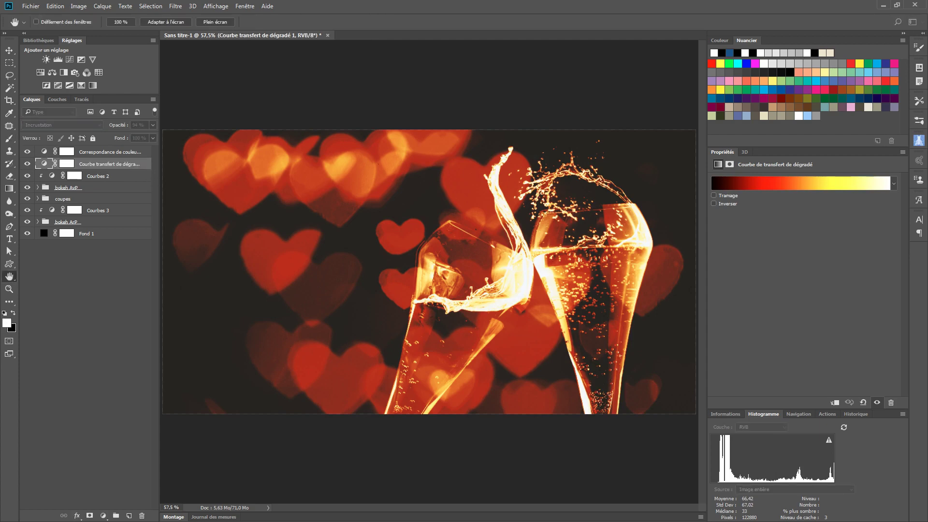
{"action": "double_click", "coordinate": [145, 164]}
{"action": "left_click_drag", "start_coordinate": [489, 271], "coordinate": [272, 22]}
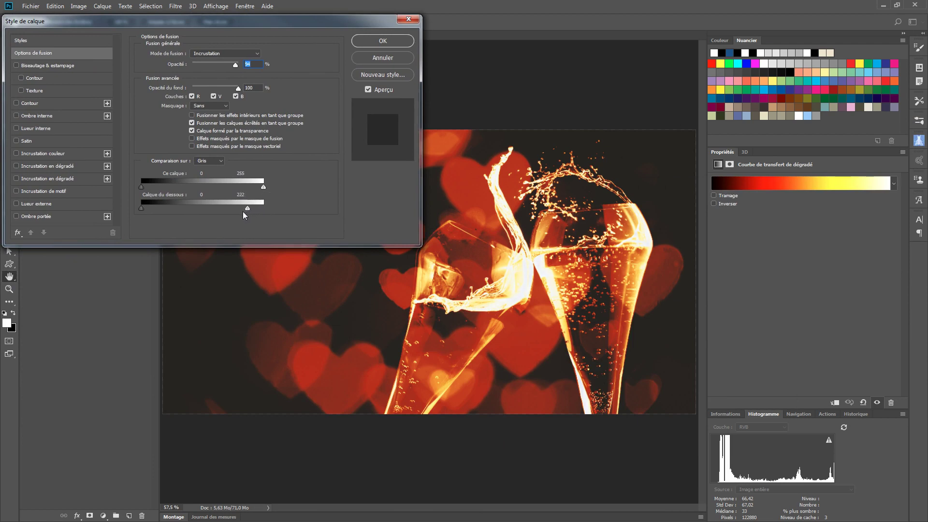
{"action": "mouse_move", "coordinate": [243, 211]}
{"action": "left_mouse_down"}
{"action": "mouse_move", "coordinate": [199, 204]}
{"action": "mouse_move", "coordinate": [273, 201]}
{"action": "mouse_move", "coordinate": [211, 212]}
{"action": "mouse_move", "coordinate": [288, 199]}
{"action": "mouse_move", "coordinate": [228, 211]}
{"action": "left_mouse_up"}
{"action": "key", "text": "alt"}
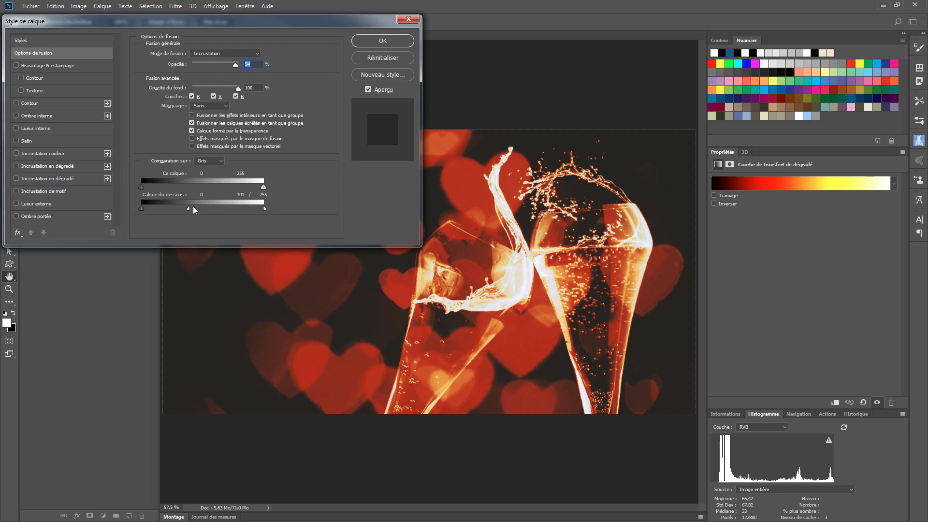
{"action": "left_click_drag", "start_coordinate": [203, 205], "coordinate": [201, 206]}
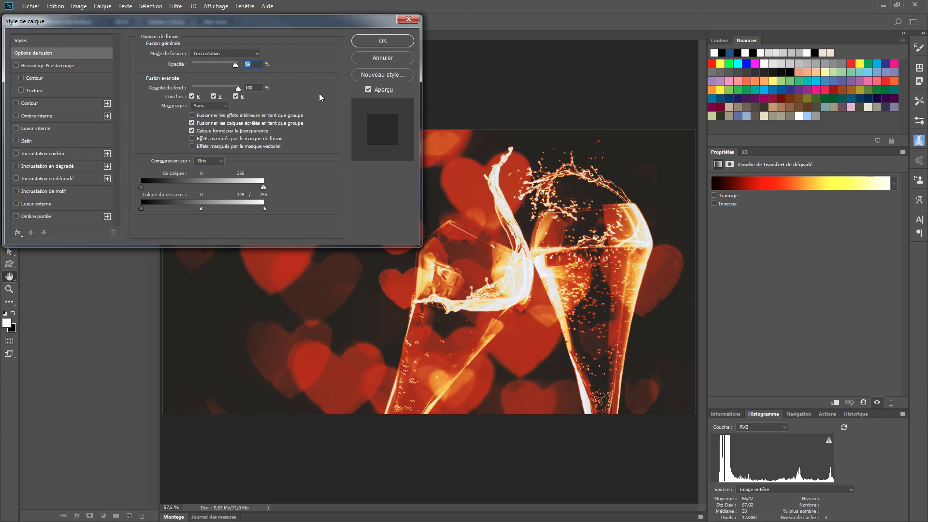
{"action": "left_click", "coordinate": [366, 59]}
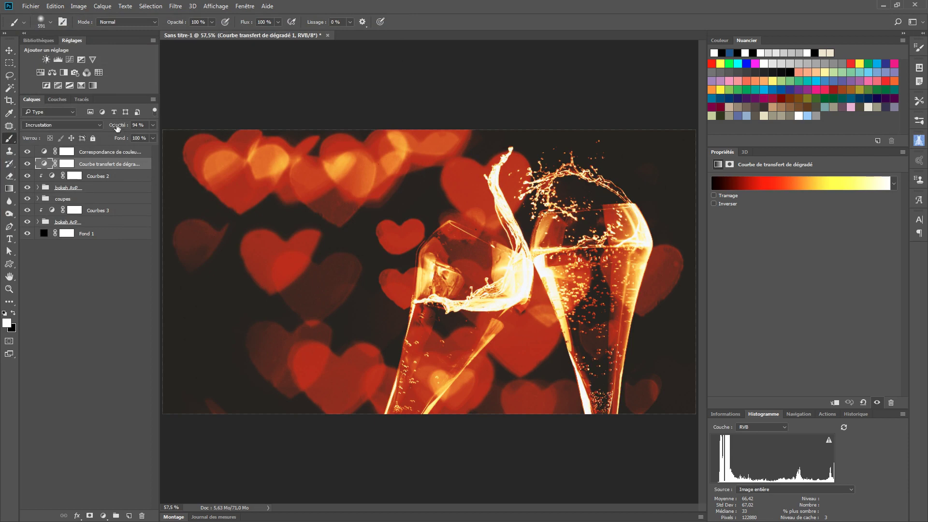
Step: Set the gradient map's opacity to 100% and soften it around the glasses' meeting point by painting its mask black at 10% flow
{"action": "left_click_drag", "start_coordinate": [117, 128], "coordinate": [176, 113]}
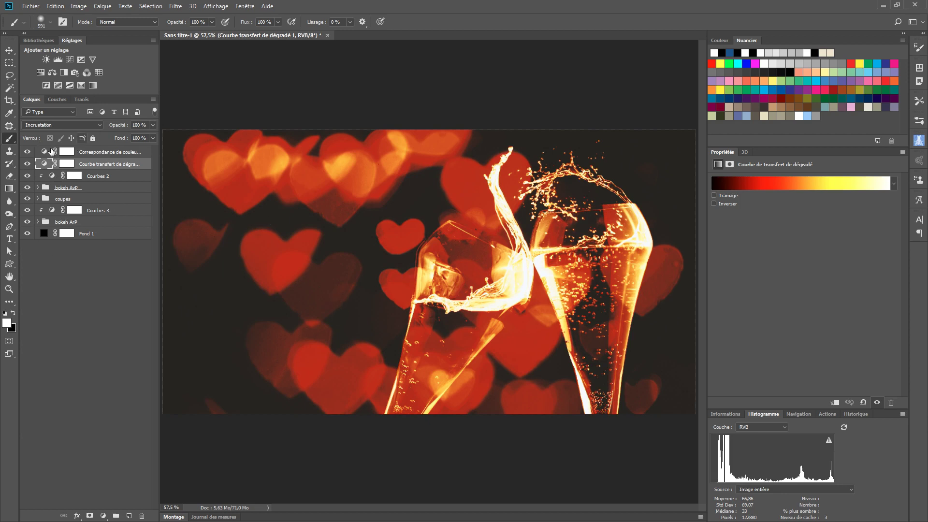
{"action": "left_click", "coordinate": [66, 164]}
{"action": "key", "text": "x"}
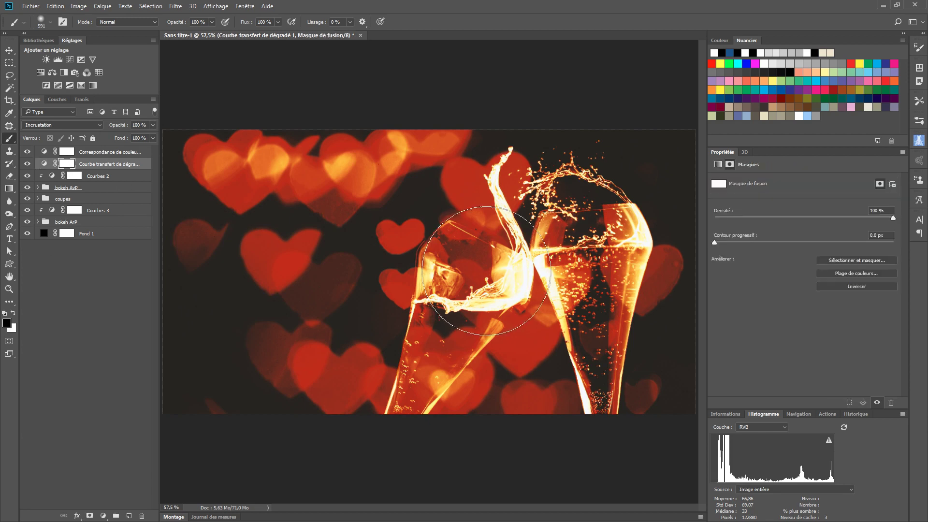
{"action": "key", "text": "alt"}
{"action": "left_click", "coordinate": [277, 22]}
{"action": "left_click_drag", "start_coordinate": [236, 33], "coordinate": [238, 33]}
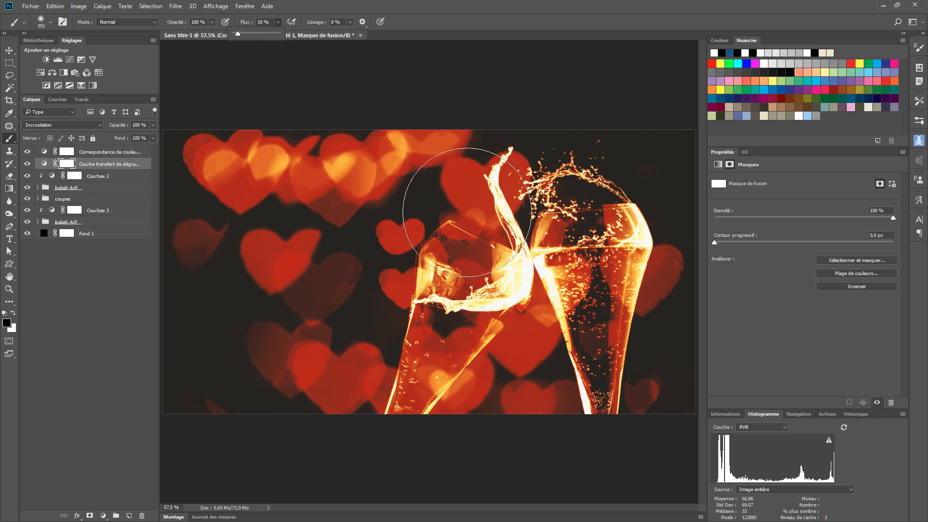
{"action": "mouse_move", "coordinate": [544, 249]}
{"action": "left_mouse_down"}
{"action": "mouse_move", "coordinate": [477, 371]}
{"action": "mouse_move", "coordinate": [563, 333]}
{"action": "mouse_move", "coordinate": [500, 221]}
{"action": "left_mouse_up"}
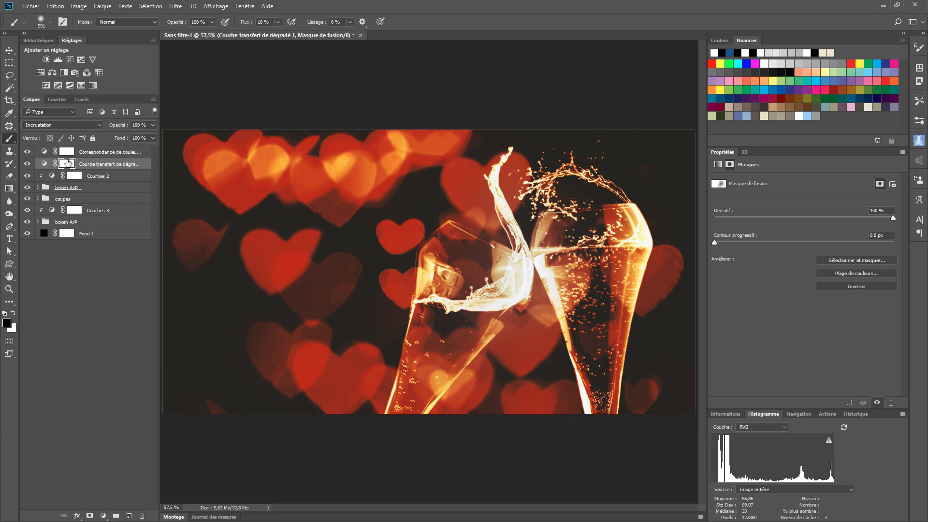
{"action": "left_click", "coordinate": [67, 165], "text": "shift"}
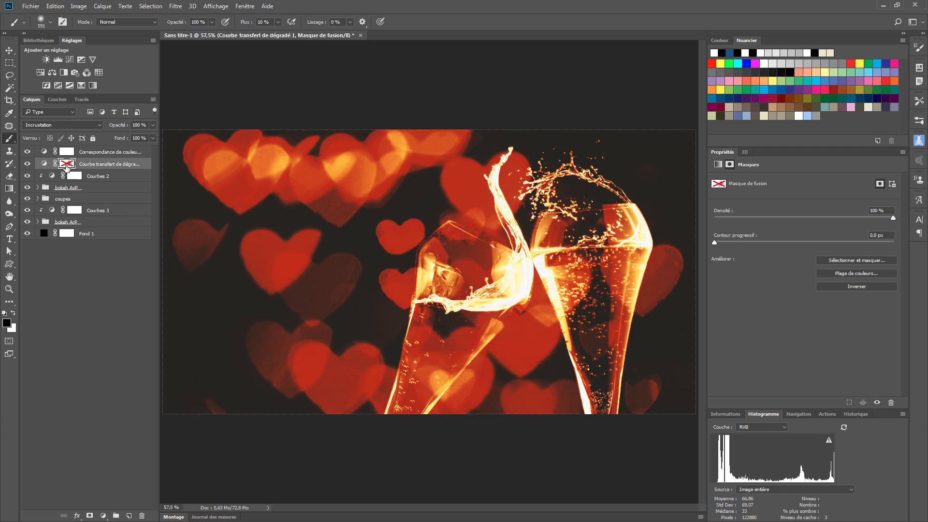
{"action": "left_click", "coordinate": [63, 168], "text": "shift"}
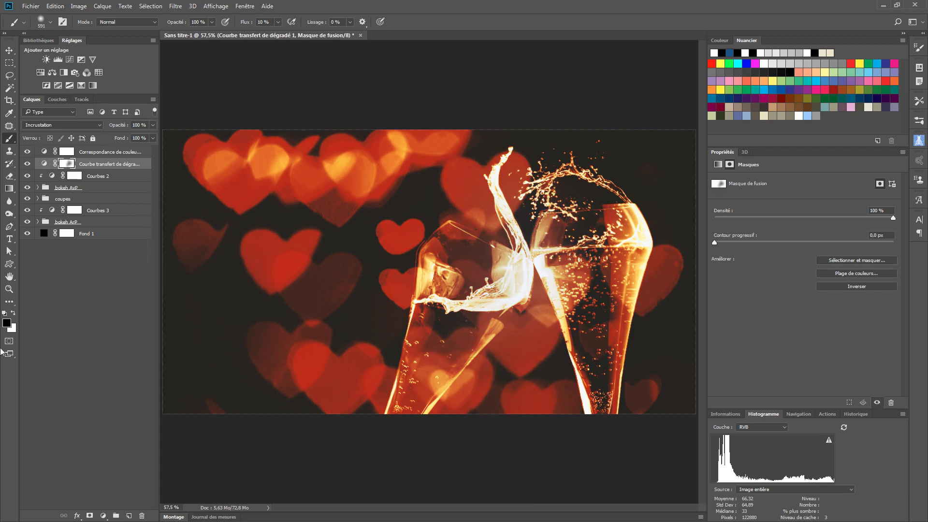
Step: Paint white on the gradient map's mask to restore colour beside the tilted glass, and compare the image with the mask disabled
{"action": "key", "text": "x"}
{"action": "mouse_move", "coordinate": [369, 262]}
{"action": "left_mouse_down"}
{"action": "mouse_move", "coordinate": [429, 396]}
{"action": "mouse_move", "coordinate": [390, 239]}
{"action": "mouse_move", "coordinate": [409, 460]}
{"action": "mouse_move", "coordinate": [435, 377]}
{"action": "mouse_move", "coordinate": [393, 311]}
{"action": "mouse_move", "coordinate": [394, 446]}
{"action": "mouse_move", "coordinate": [414, 352]}
{"action": "mouse_move", "coordinate": [446, 330]}
{"action": "mouse_move", "coordinate": [452, 425]}
{"action": "mouse_move", "coordinate": [394, 319]}
{"action": "mouse_move", "coordinate": [464, 426]}
{"action": "mouse_move", "coordinate": [468, 412]}
{"action": "mouse_move", "coordinate": [446, 445]}
{"action": "mouse_move", "coordinate": [373, 300]}
{"action": "left_mouse_up"}
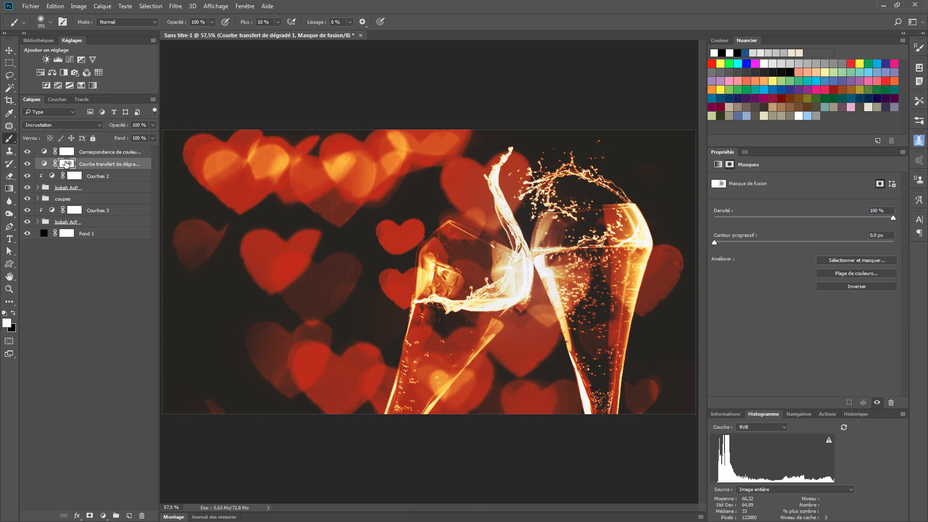
{"action": "left_click", "coordinate": [67, 166], "text": "shift"}
{"action": "left_click", "coordinate": [68, 168], "text": "shift"}
{"action": "left_click", "coordinate": [69, 170], "text": "shift"}
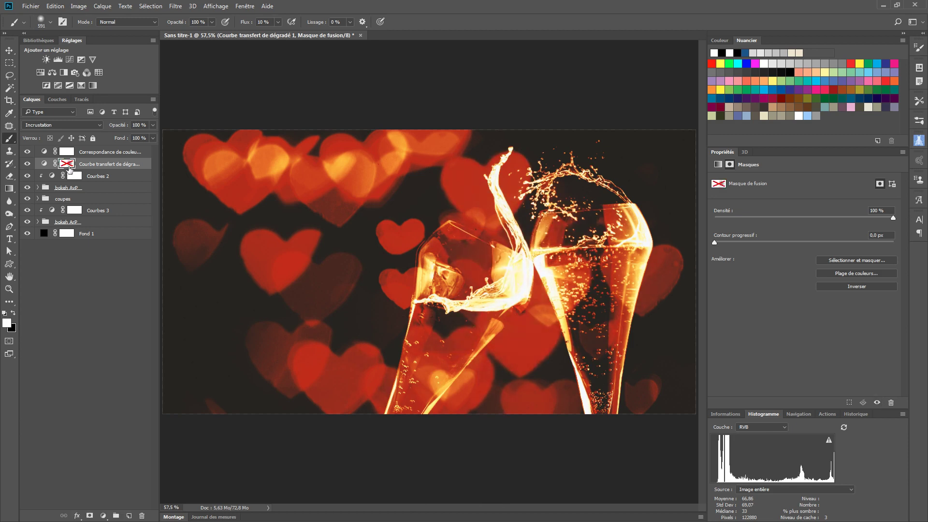
{"action": "left_click", "coordinate": [69, 167], "text": "shift"}
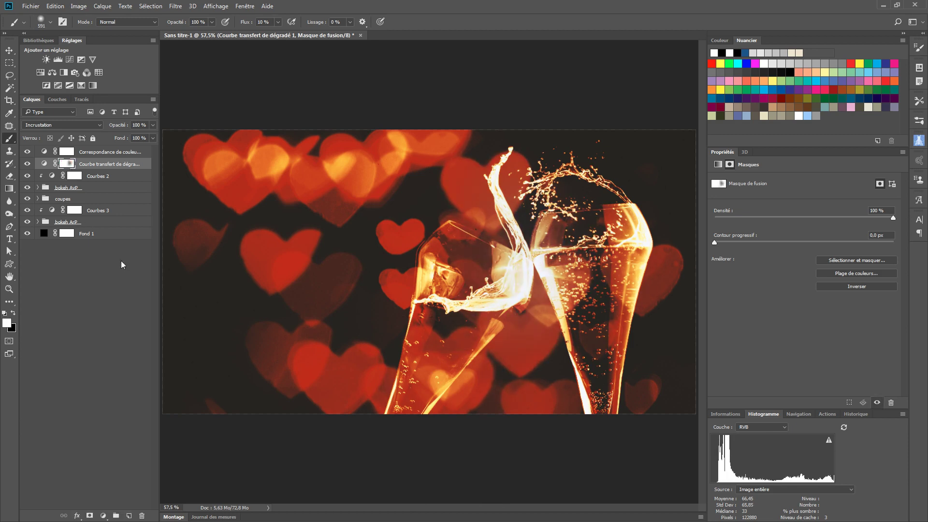
Step: Stamp all visible layers into a new pixel layer above the Color Lookup layer
{"action": "left_click", "coordinate": [110, 390]}
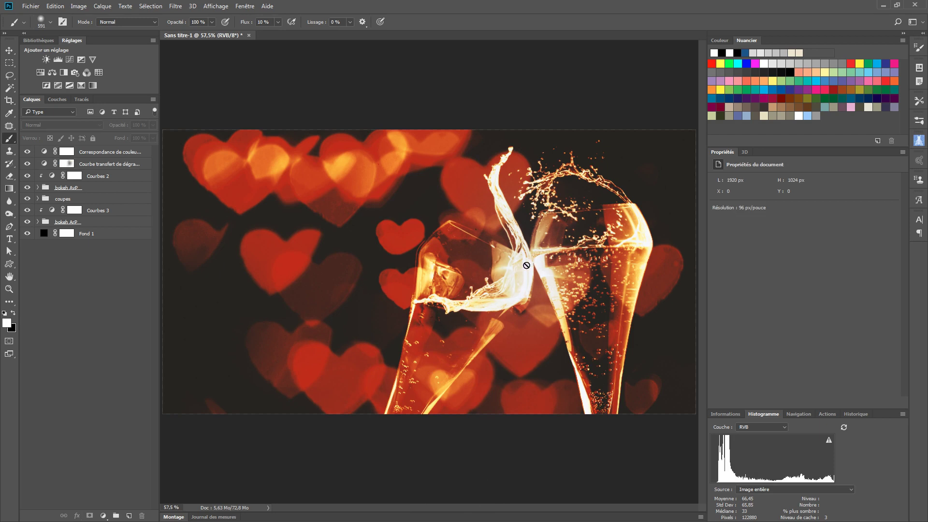
{"action": "left_click", "coordinate": [108, 154]}
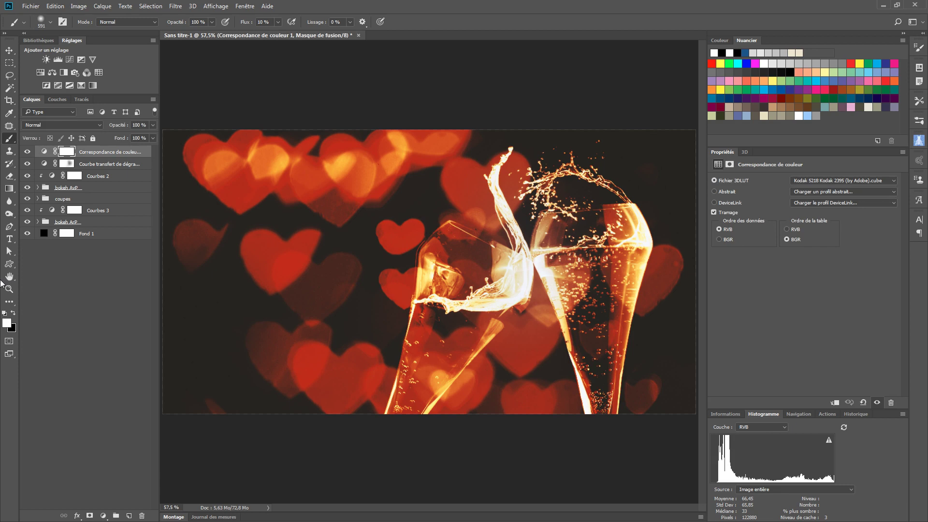
{"action": "key", "text": "ctrl+shift+alt+e"}
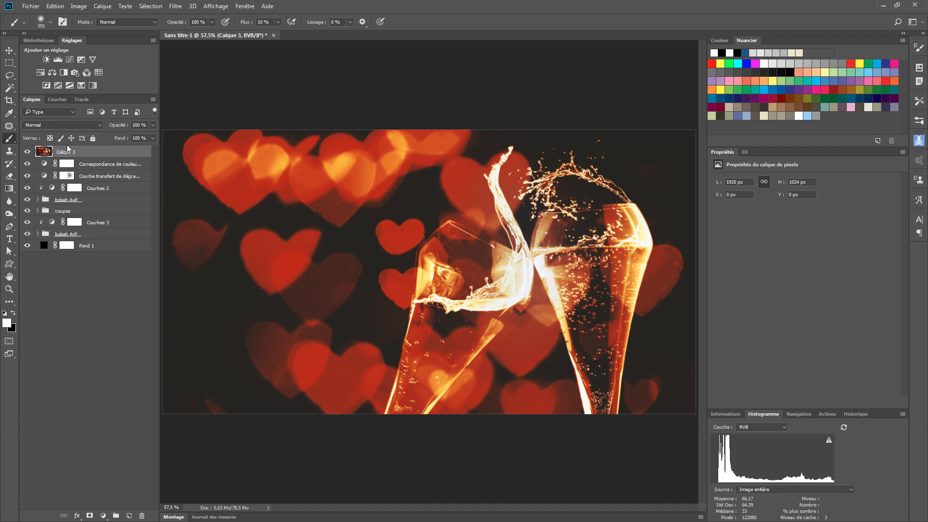
Step: Try a 50-300 mm zoom lens flare at 100% brightness near the glasses' meeting point on the merged layer
{"action": "left_click", "coordinate": [179, 8]}
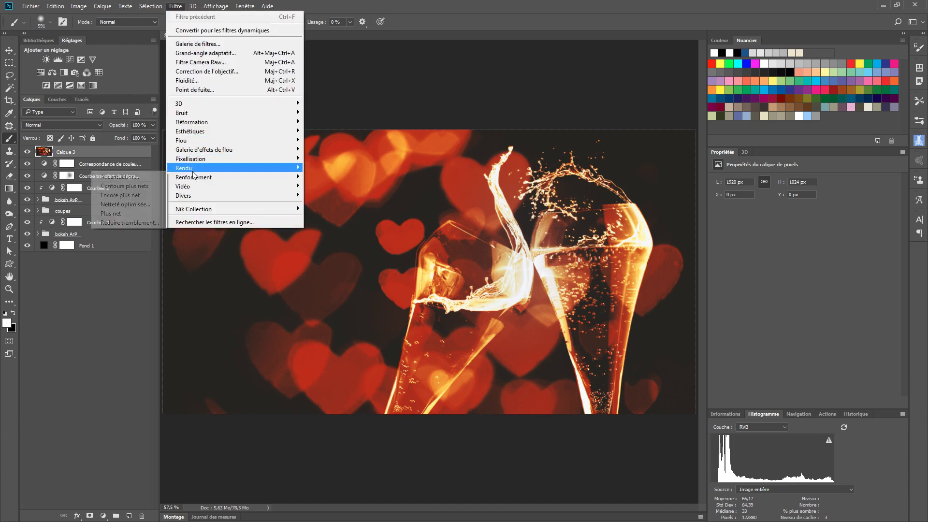
{"action": "mouse_move", "coordinate": [190, 168]}
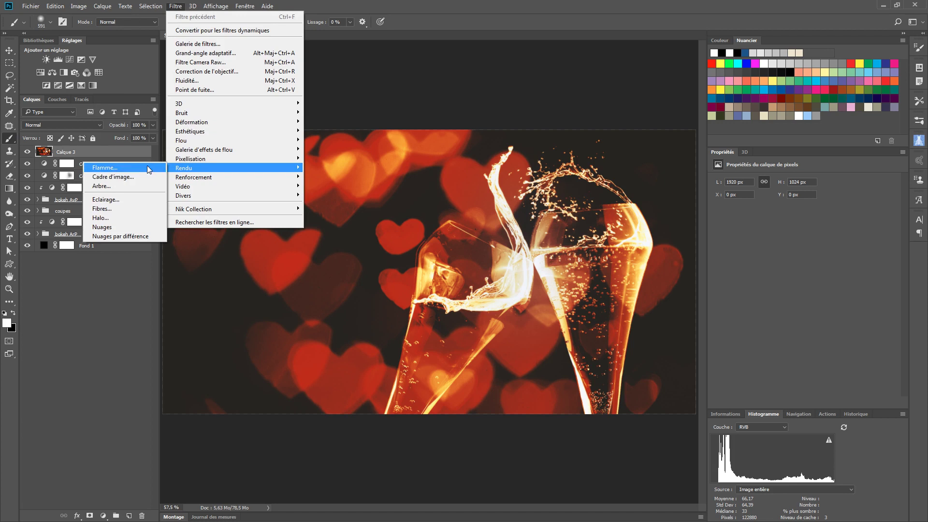
{"action": "left_click", "coordinate": [112, 218]}
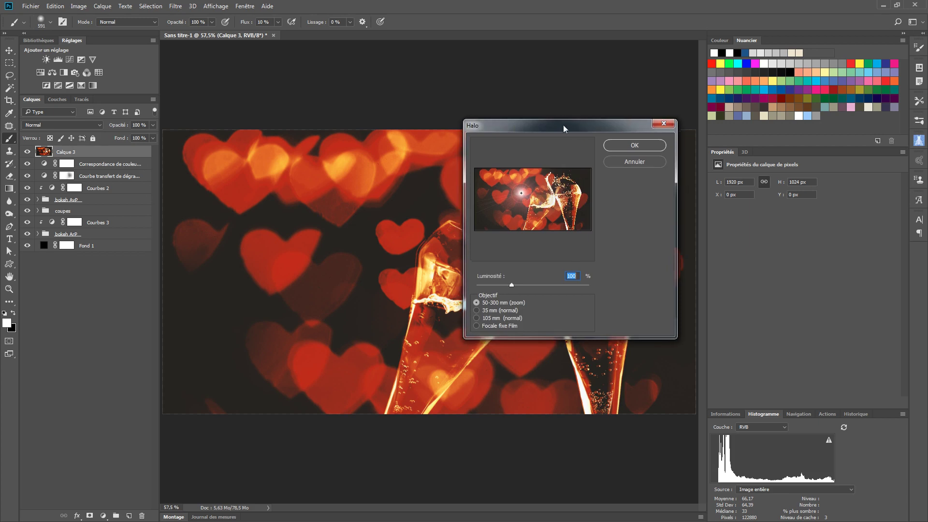
{"action": "left_click_drag", "start_coordinate": [564, 124], "coordinate": [215, 89]}
{"action": "left_click_drag", "start_coordinate": [178, 156], "coordinate": [206, 163]}
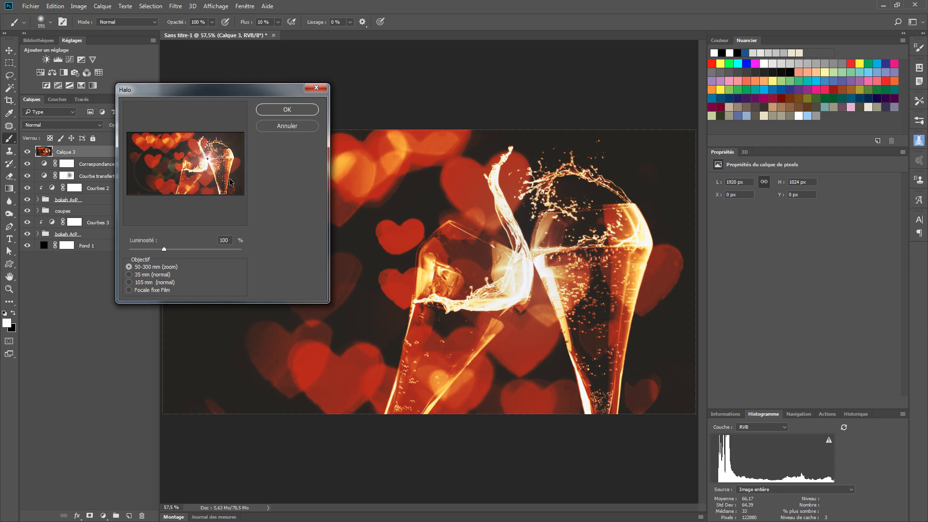
{"action": "left_click", "coordinate": [282, 127]}
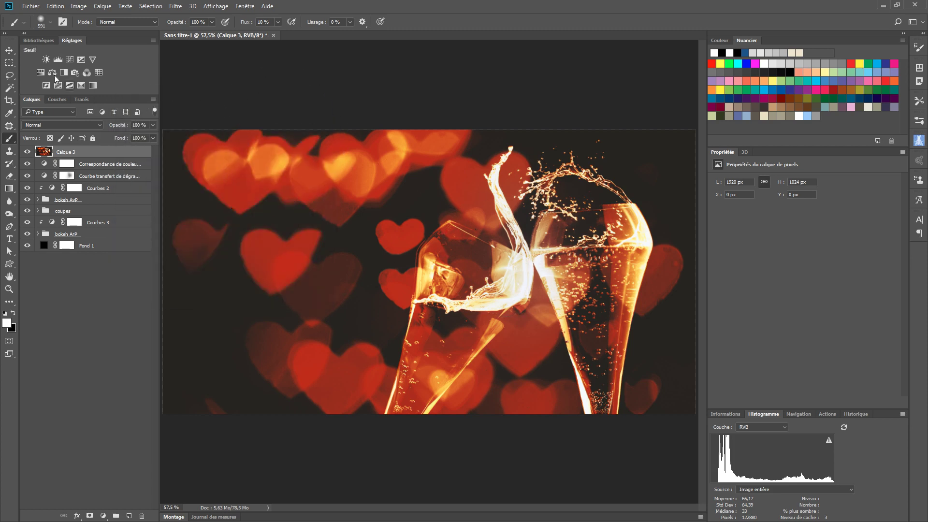
Step: Read the pixel coordinates of the glasses' meeting point and centre a new lens flare on the merged layer at X 1330, Y 472 pixels
{"action": "left_click", "coordinate": [9, 51]}
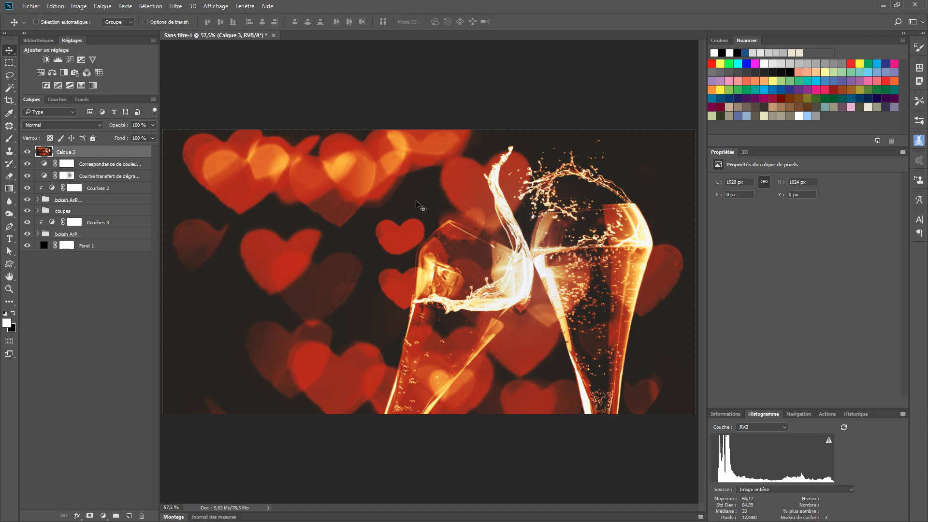
{"action": "left_click", "coordinate": [726, 414]}
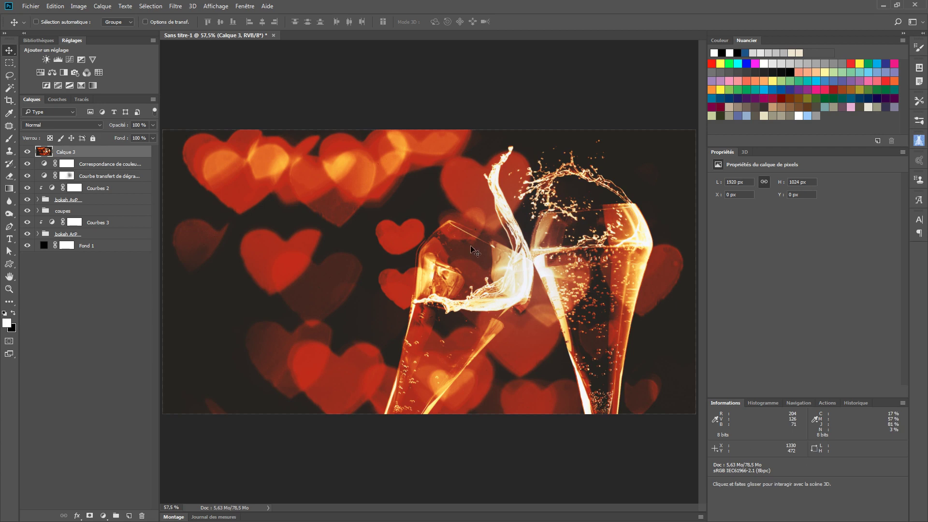
{"action": "left_click", "coordinate": [176, 6]}
{"action": "mouse_move", "coordinate": [193, 168]}
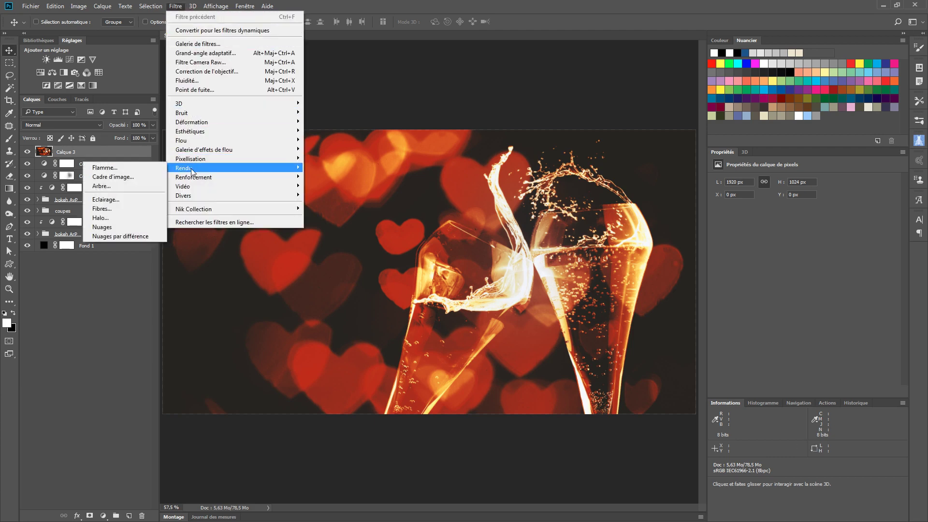
{"action": "left_click", "coordinate": [119, 221]}
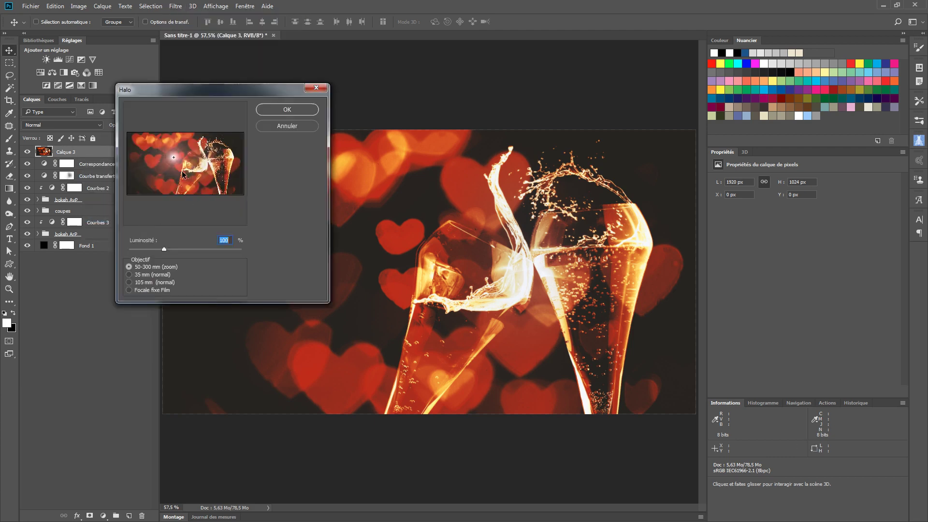
{"action": "key", "text": "alt"}
{"action": "key", "text": "Return"}
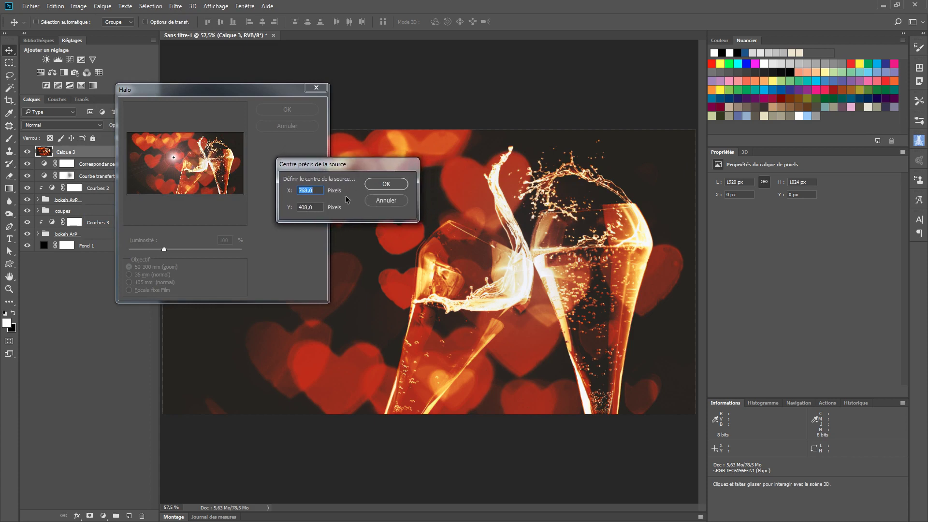
{"action": "type", "text": "1330"}
{"action": "key", "text": "Tab"}
{"action": "type", "text": "472"}
{"action": "key", "text": "Tab"}
{"action": "left_click", "coordinate": [387, 184]}
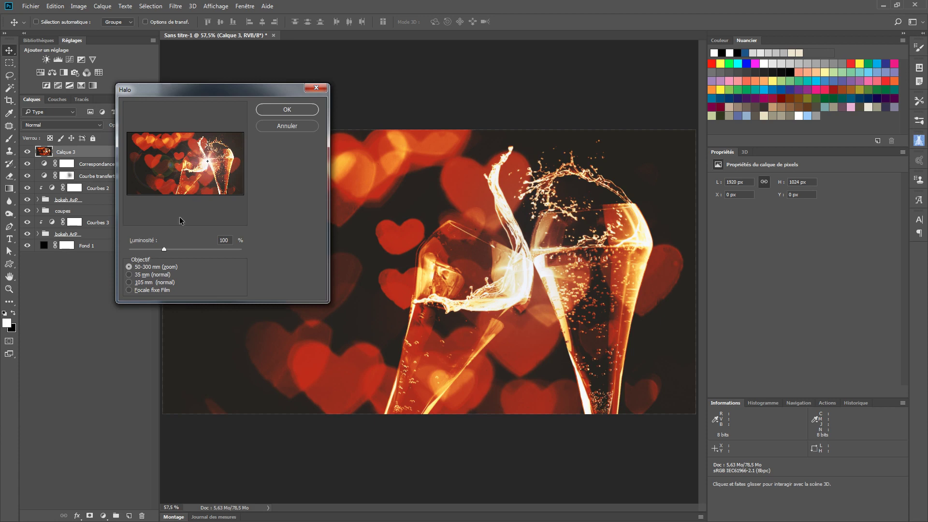
Step: Compare the flare's lens types, apply it as Focale fixe Film at 100% brightness, and compare the image with and without the merged layer
{"action": "left_click", "coordinate": [129, 275]}
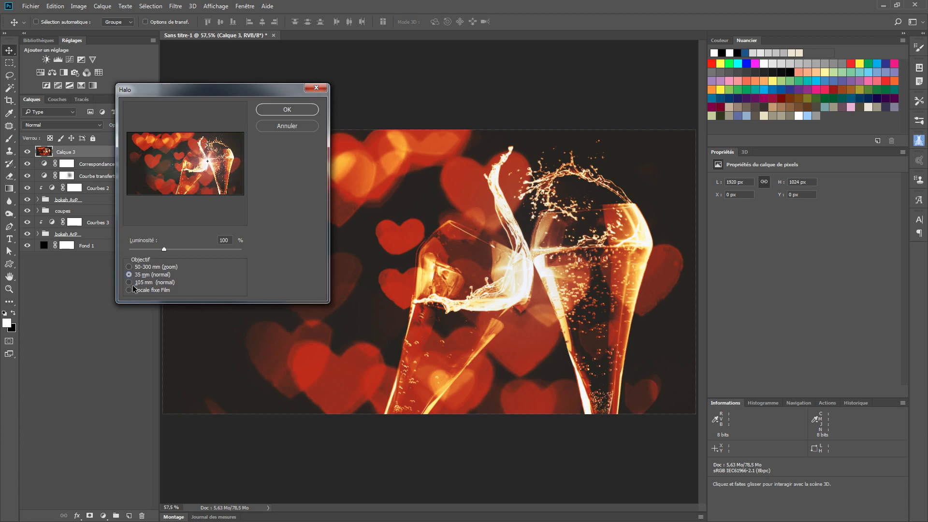
{"action": "left_click", "coordinate": [129, 282]}
{"action": "left_click", "coordinate": [130, 267]}
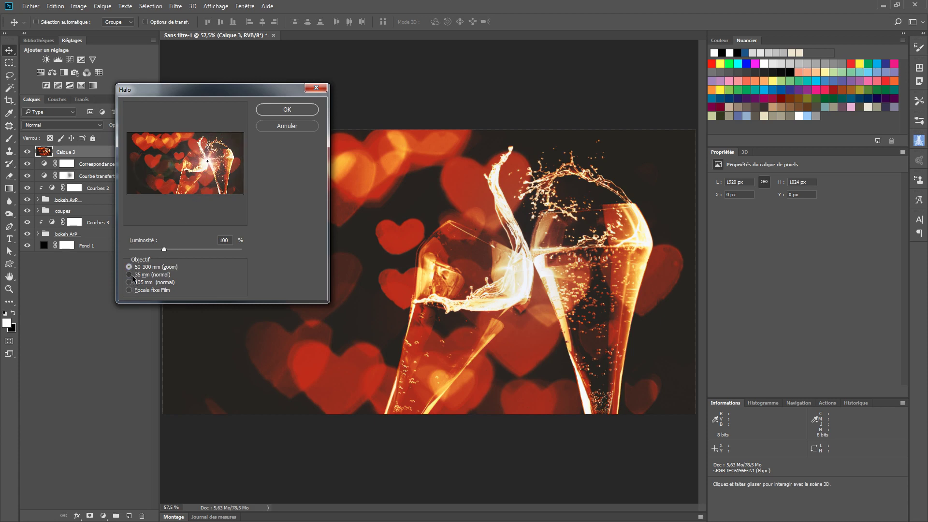
{"action": "left_click", "coordinate": [130, 274]}
{"action": "left_click", "coordinate": [129, 282]}
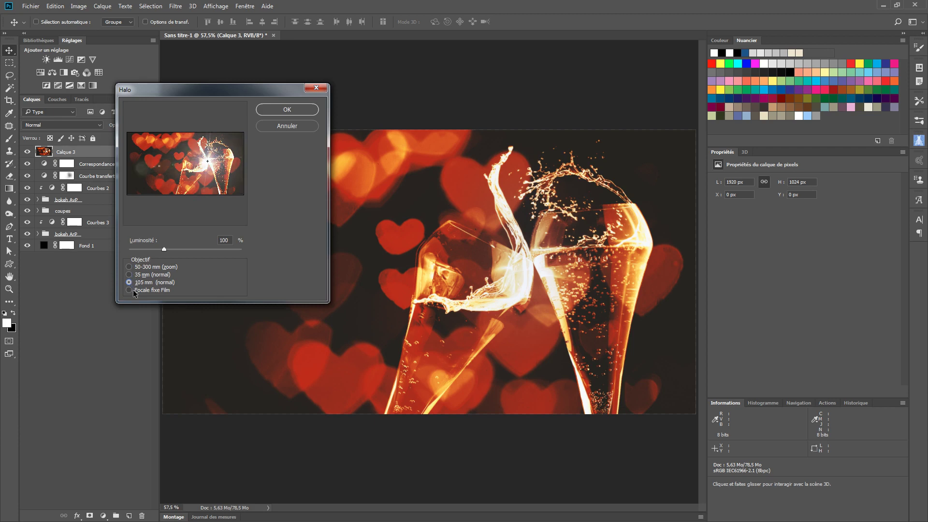
{"action": "left_click", "coordinate": [130, 290]}
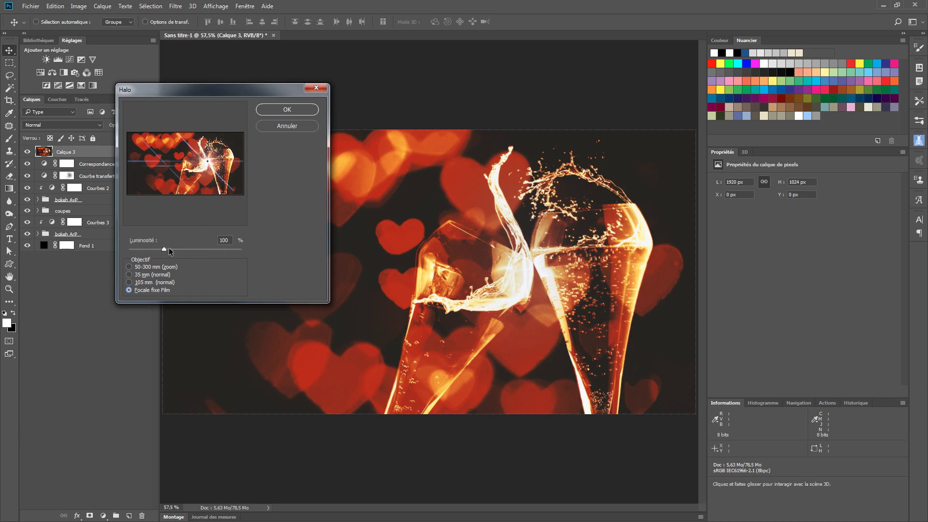
{"action": "mouse_move", "coordinate": [169, 247]}
{"action": "left_mouse_down"}
{"action": "mouse_move", "coordinate": [212, 243]}
{"action": "mouse_move", "coordinate": [148, 234]}
{"action": "mouse_move", "coordinate": [169, 234]}
{"action": "left_mouse_up"}
{"action": "left_click", "coordinate": [294, 110]}
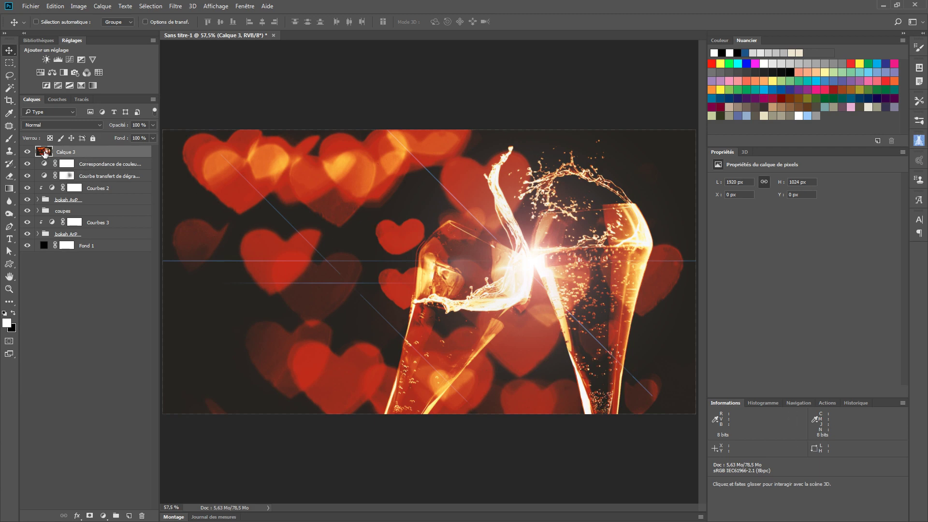
{"action": "left_click", "coordinate": [26, 152]}
{"action": "left_click", "coordinate": [27, 153]}
Step: Fill the merged layer entirely with black in Normal mode at 100% opacity
{"action": "left_click", "coordinate": [58, 8]}
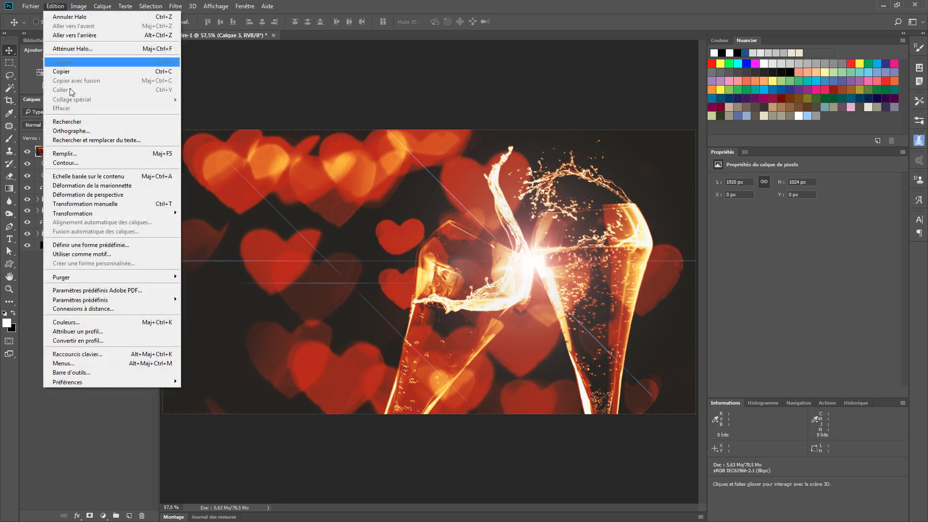
{"action": "left_click", "coordinate": [78, 155]}
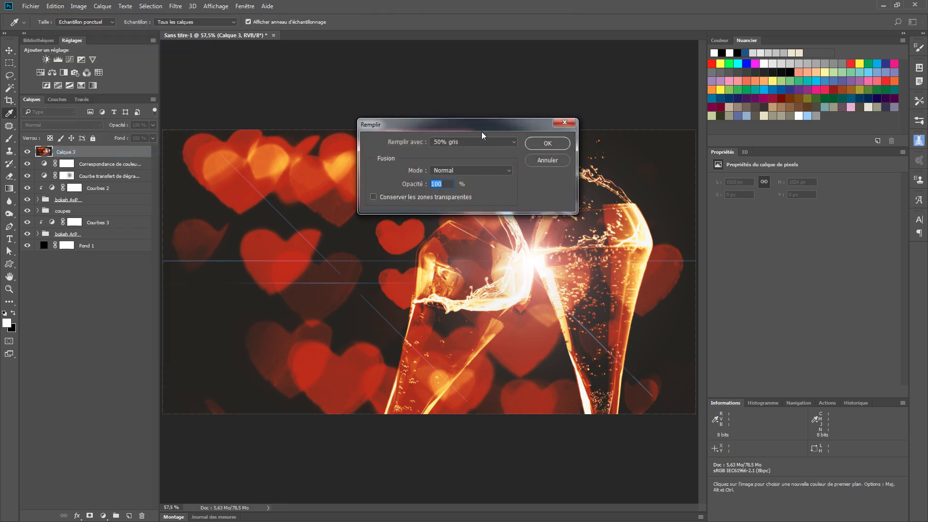
{"action": "left_click", "coordinate": [514, 142]}
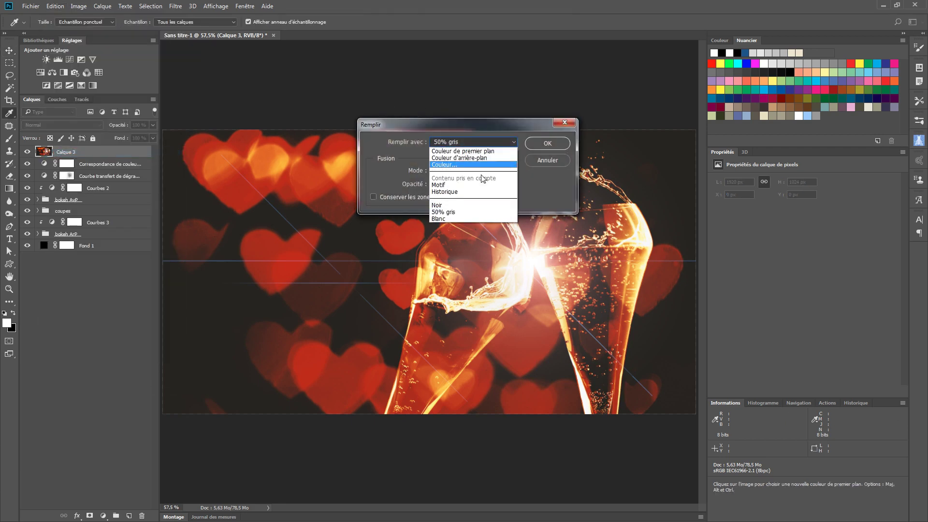
{"action": "left_click", "coordinate": [452, 205]}
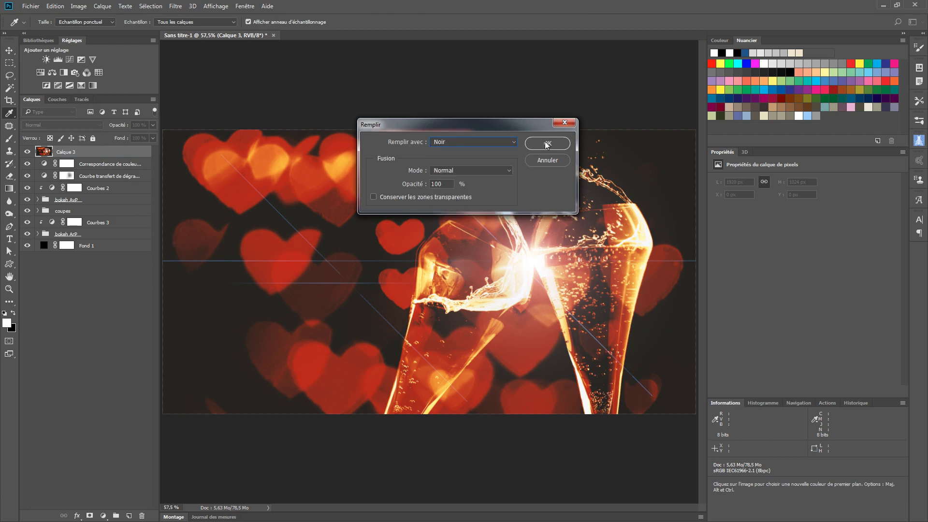
{"action": "left_click", "coordinate": [545, 144]}
{"action": "key", "text": "v"}
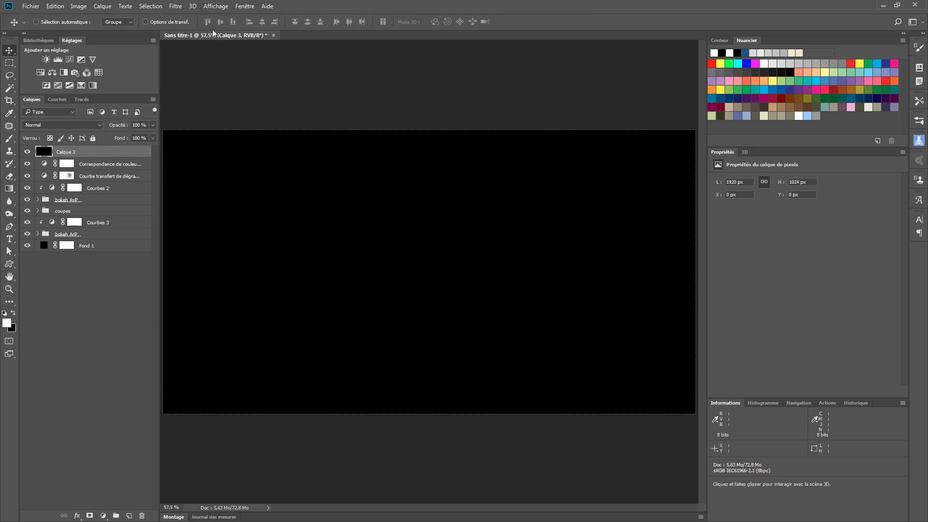
Step: Reapply the last lens flare to the black layer and set the layer's blend mode to Superposition
{"action": "left_click", "coordinate": [175, 6]}
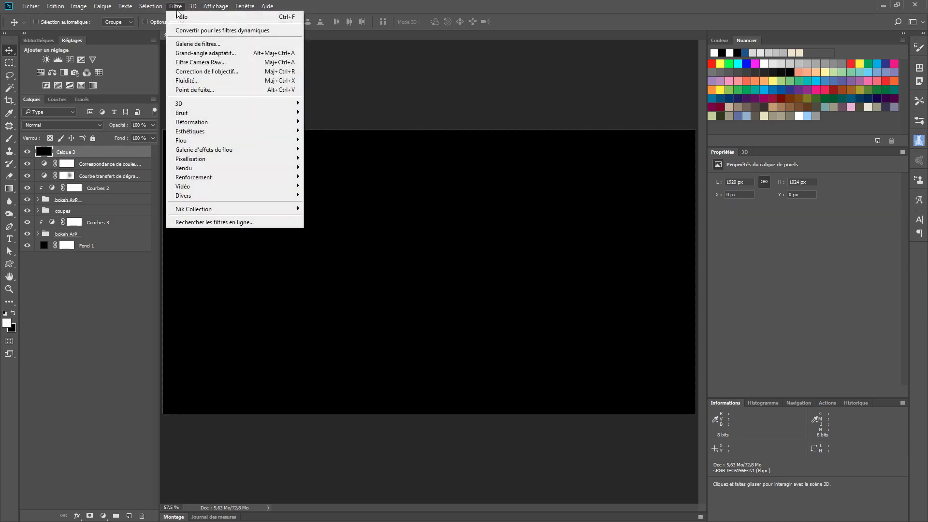
{"action": "left_click", "coordinate": [241, 19]}
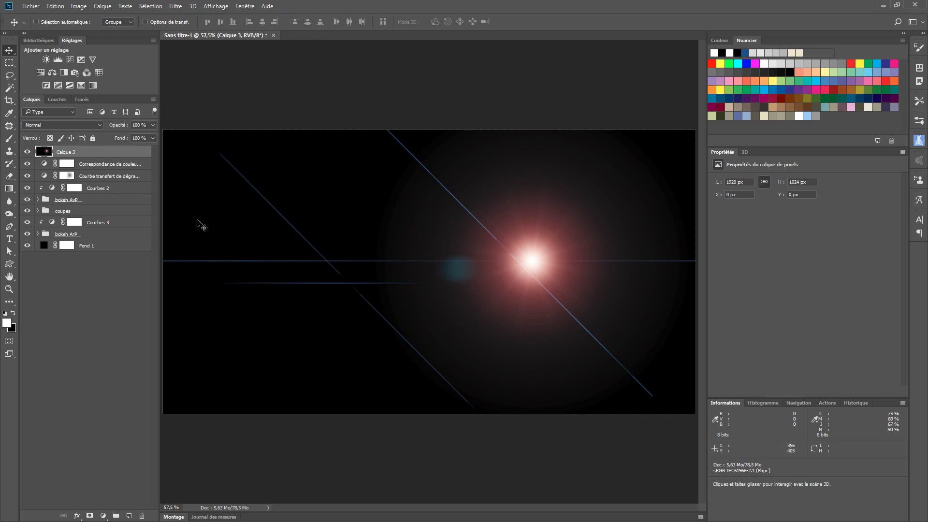
{"action": "left_click", "coordinate": [94, 126]}
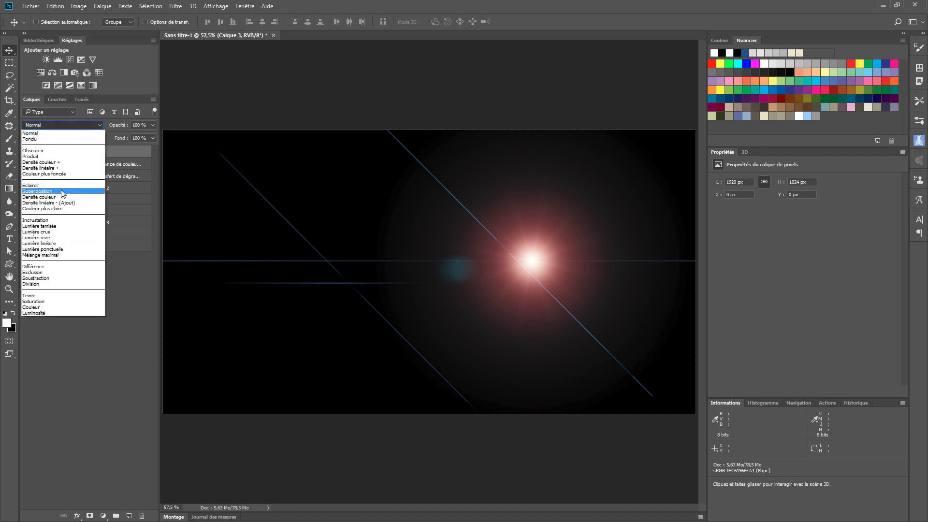
{"action": "left_click", "coordinate": [62, 192]}
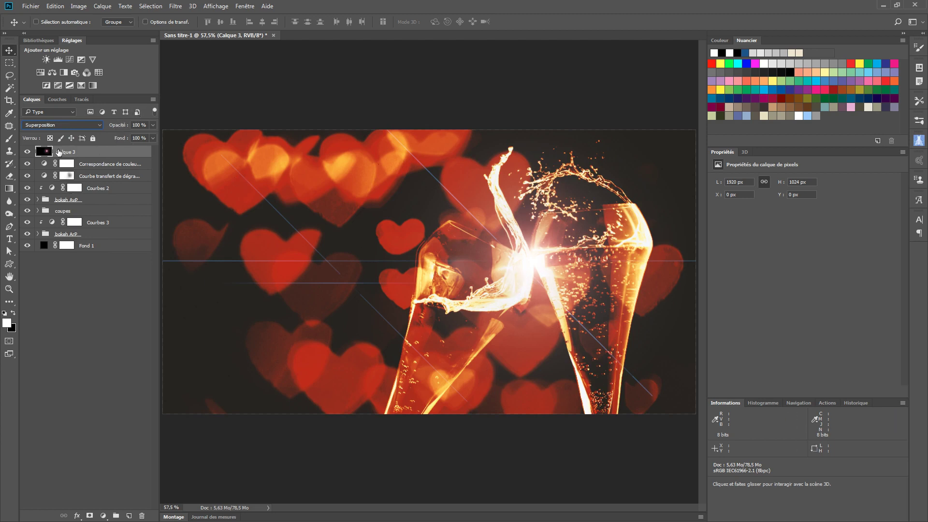
Step: Lower the flare layer's opacity to 84% and compare the image with and without the flare
{"action": "left_click", "coordinate": [27, 153]}
{"action": "left_click", "coordinate": [27, 153]}
{"action": "mouse_move", "coordinate": [120, 128]}
{"action": "left_mouse_down"}
{"action": "mouse_move", "coordinate": [85, 134]}
{"action": "mouse_move", "coordinate": [143, 128]}
{"action": "mouse_move", "coordinate": [120, 131]}
{"action": "left_mouse_up"}
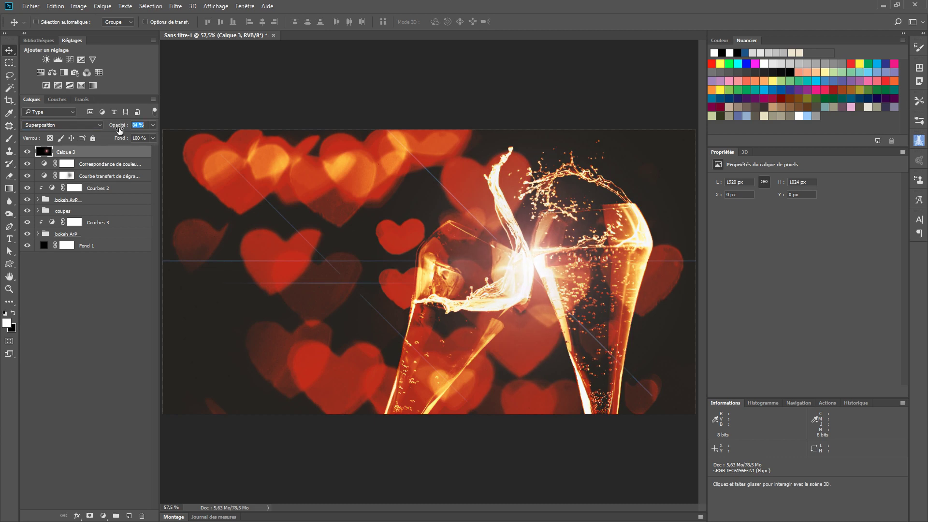
{"action": "key", "text": "Return"}
{"action": "left_click", "coordinate": [27, 152]}
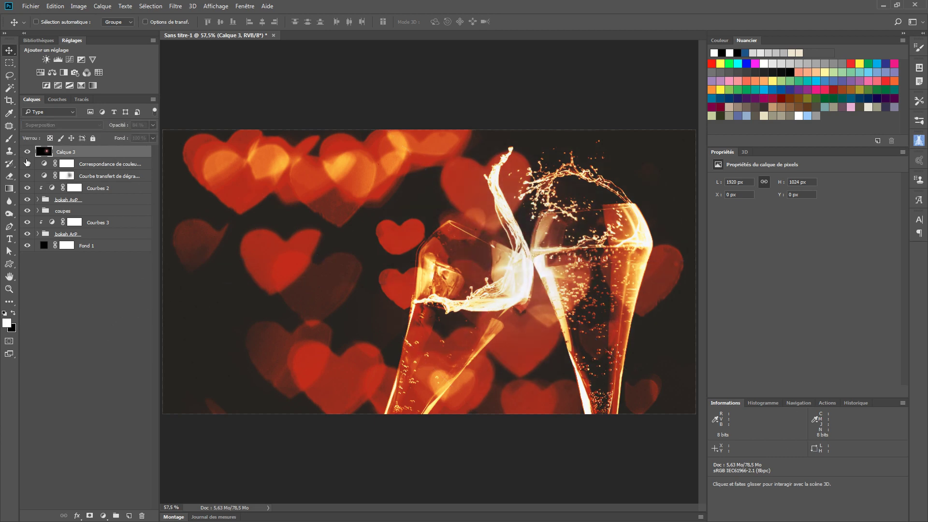
{"action": "left_click", "coordinate": [27, 152]}
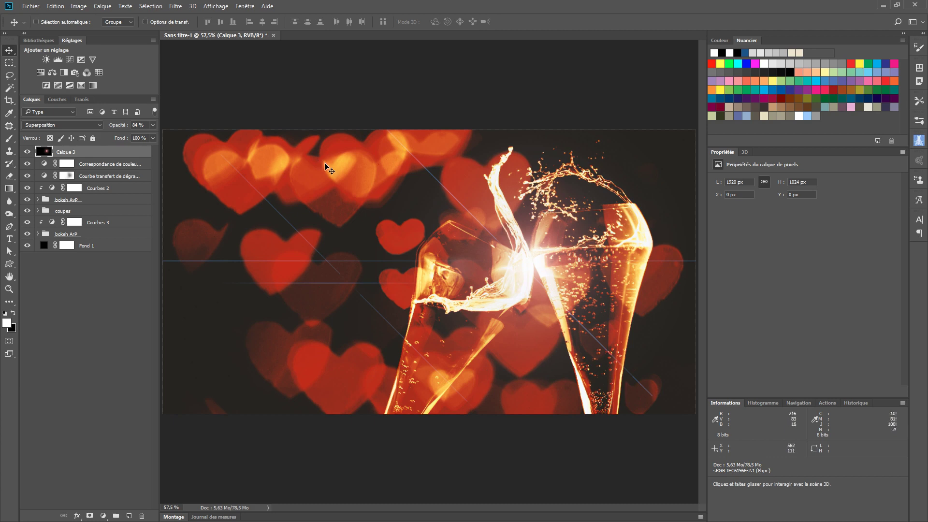
Step: Hide the flare, Color Lookup, gradient map and both bokeh groups, leaving only the coupes group and the Fond 1 layer shown
{"action": "left_click", "coordinate": [27, 153]}
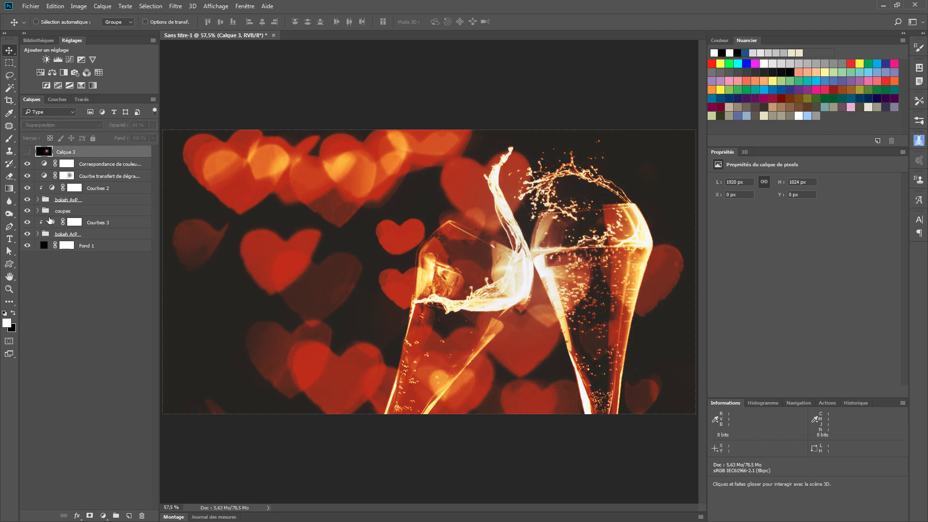
{"action": "left_click_drag", "start_coordinate": [28, 165], "coordinate": [27, 179]}
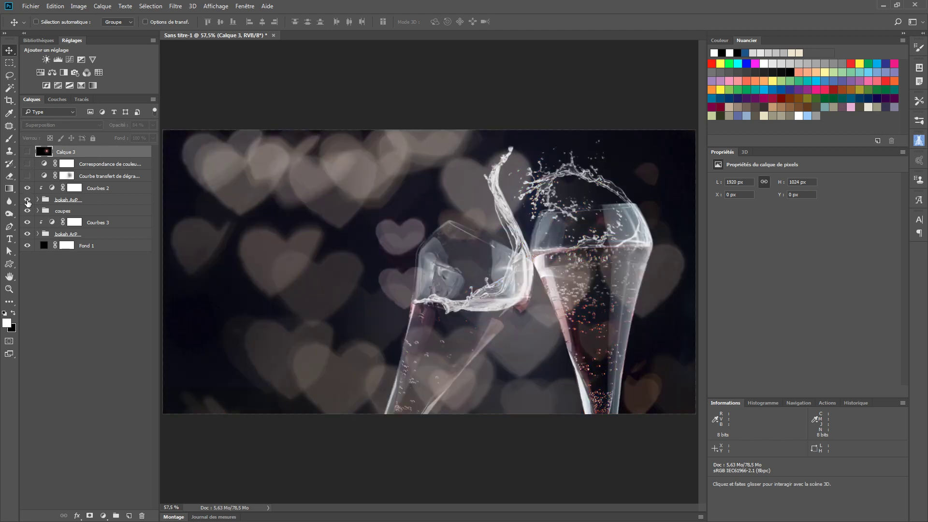
{"action": "left_click", "coordinate": [27, 199]}
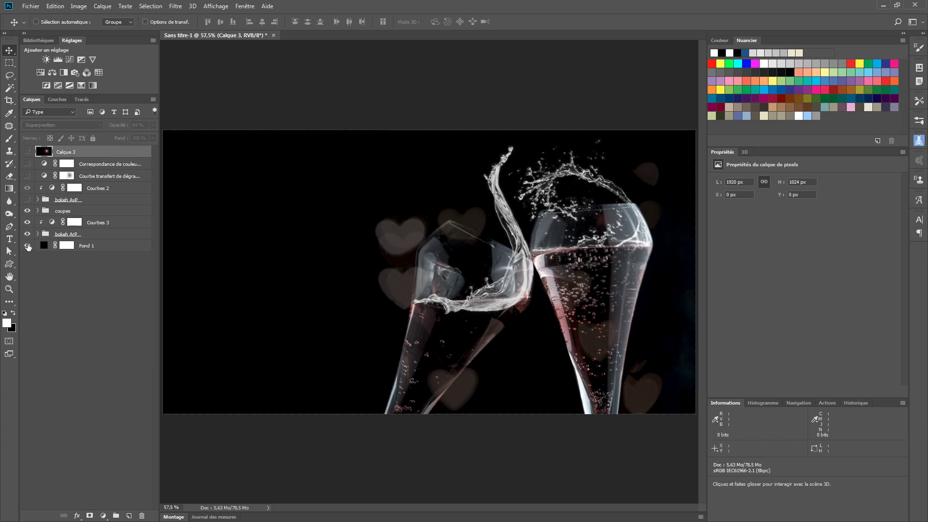
{"action": "left_click", "coordinate": [27, 234]}
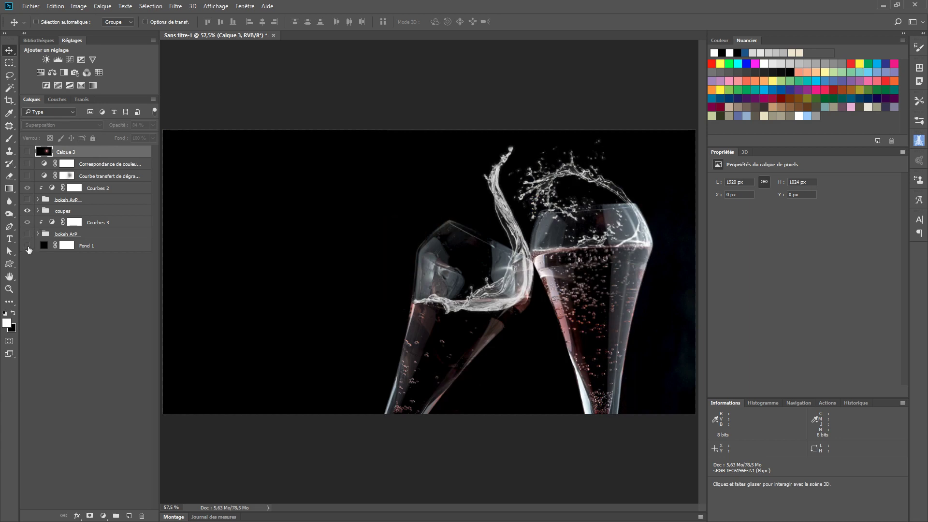
{"action": "left_click", "coordinate": [27, 247]}
{"action": "left_click", "coordinate": [27, 246]}
{"action": "left_click", "coordinate": [27, 211]}
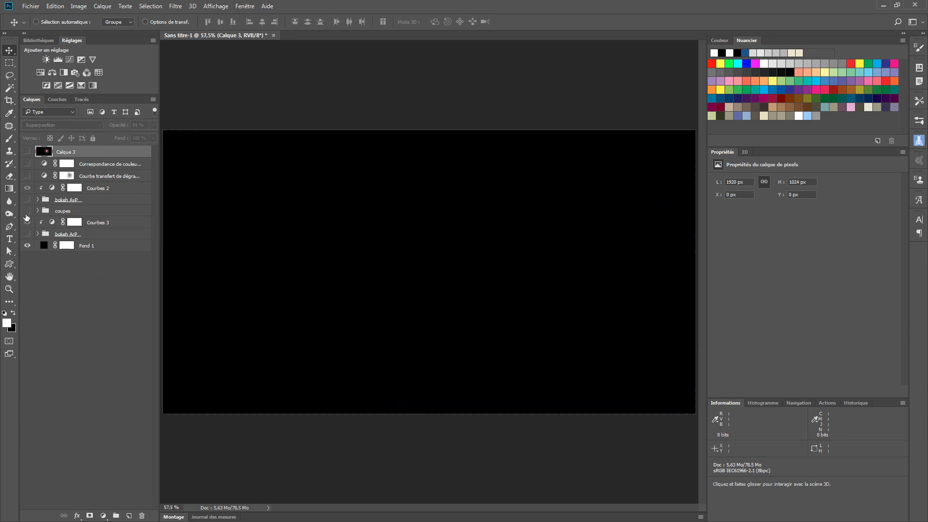
{"action": "left_click", "coordinate": [27, 211]}
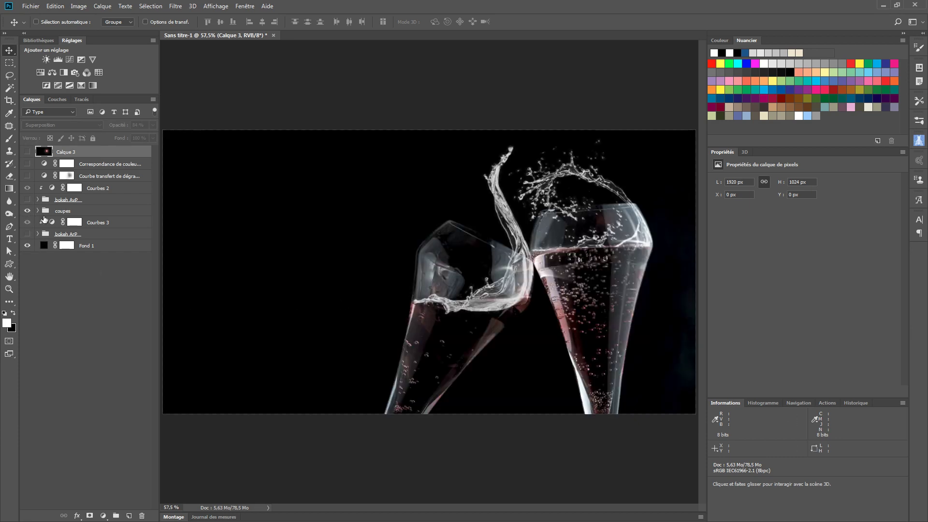
Step: Stamp the visible layers into a new layer above the coupes group and apply a low-radius High Pass filter to it
{"action": "left_click", "coordinate": [86, 213]}
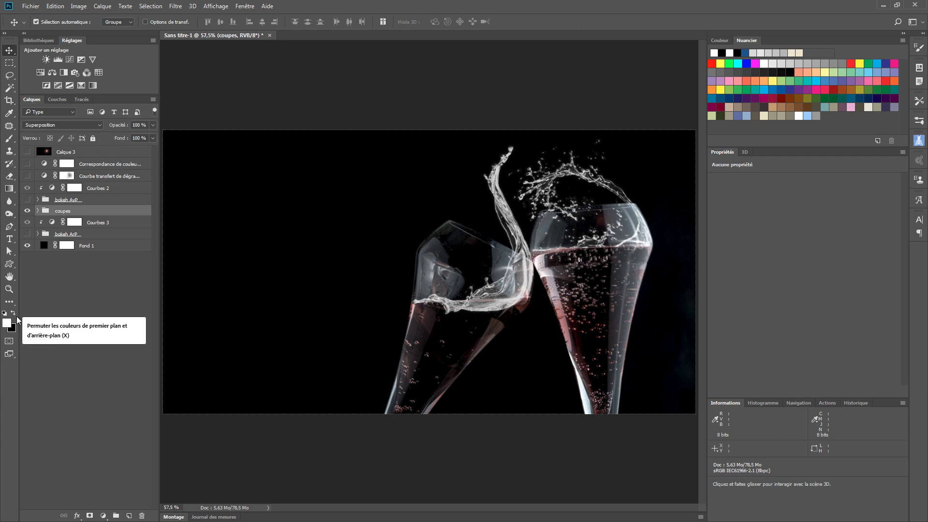
{"action": "key", "text": "ctrl+shift+alt+e"}
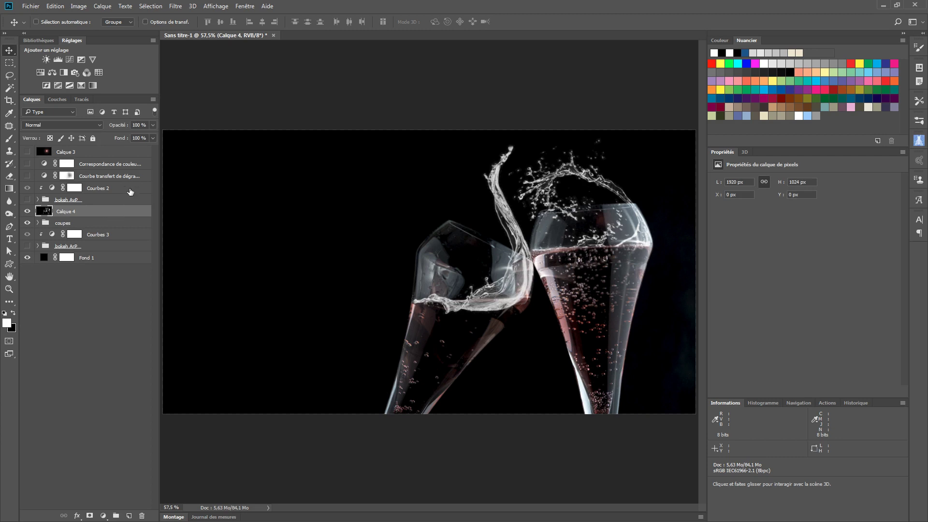
{"action": "left_click", "coordinate": [176, 7]}
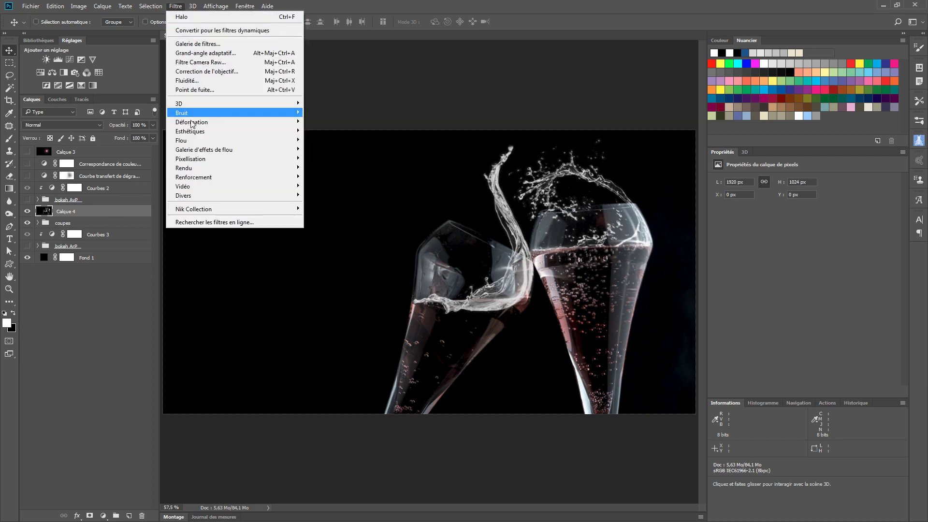
{"action": "mouse_move", "coordinate": [193, 190]}
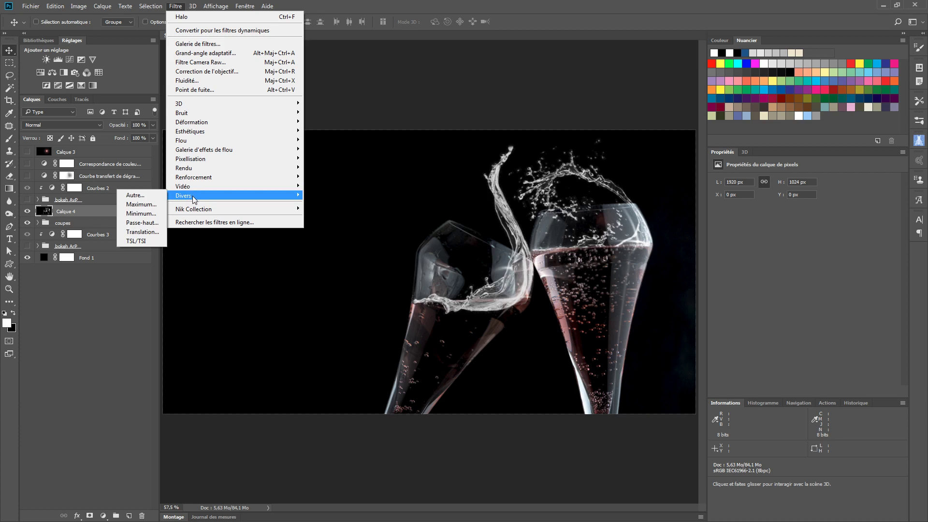
{"action": "left_click", "coordinate": [147, 224]}
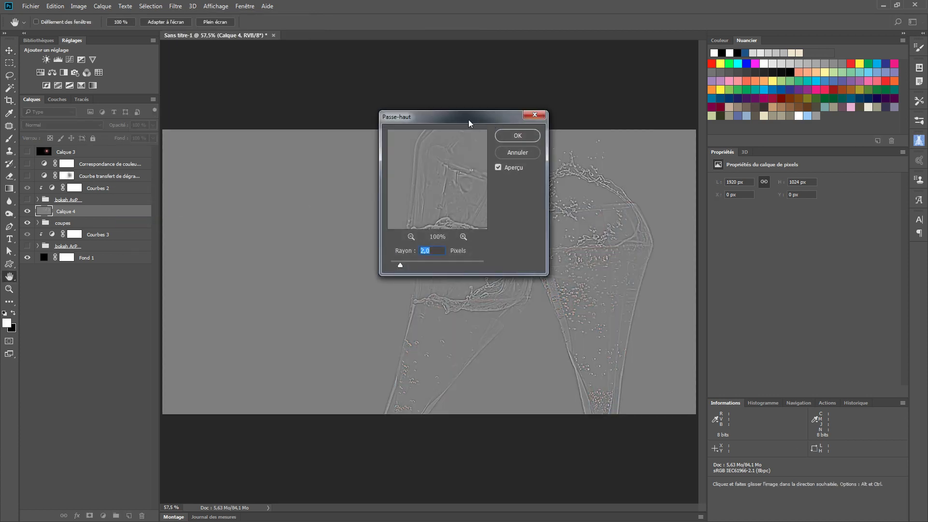
{"action": "left_click_drag", "start_coordinate": [469, 122], "coordinate": [371, 94]}
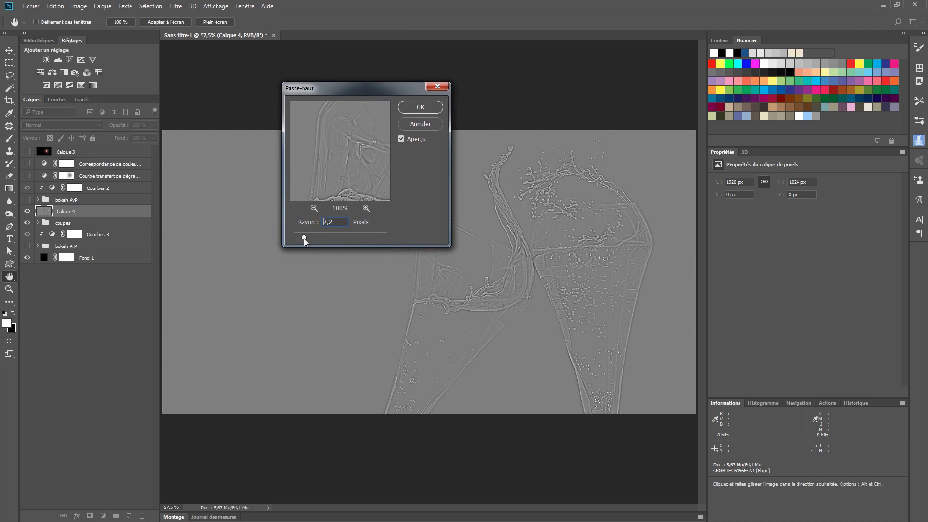
{"action": "left_click_drag", "start_coordinate": [332, 237], "coordinate": [298, 237]}
{"action": "left_click", "coordinate": [420, 106]}
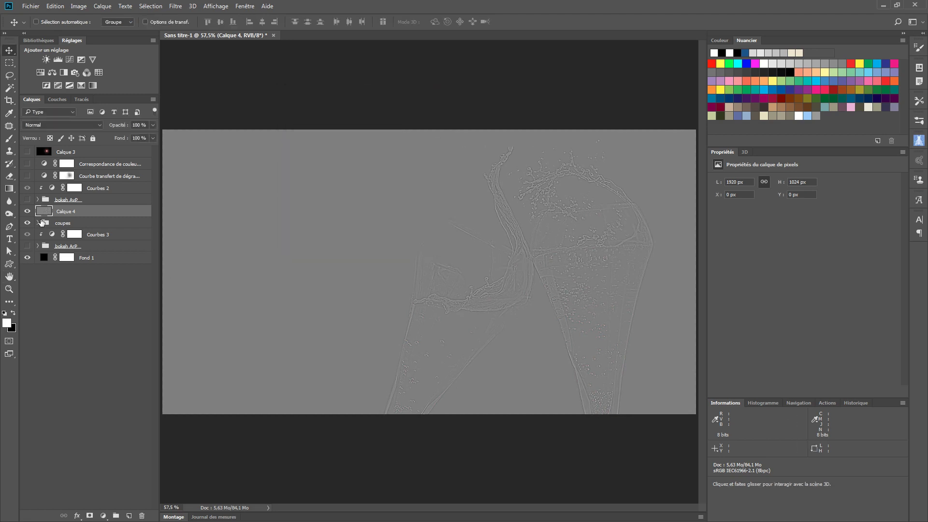
Step: Set the High Pass layer's blend mode to Lumière linéaire and compare the glasses with and without it
{"action": "left_click", "coordinate": [77, 125]}
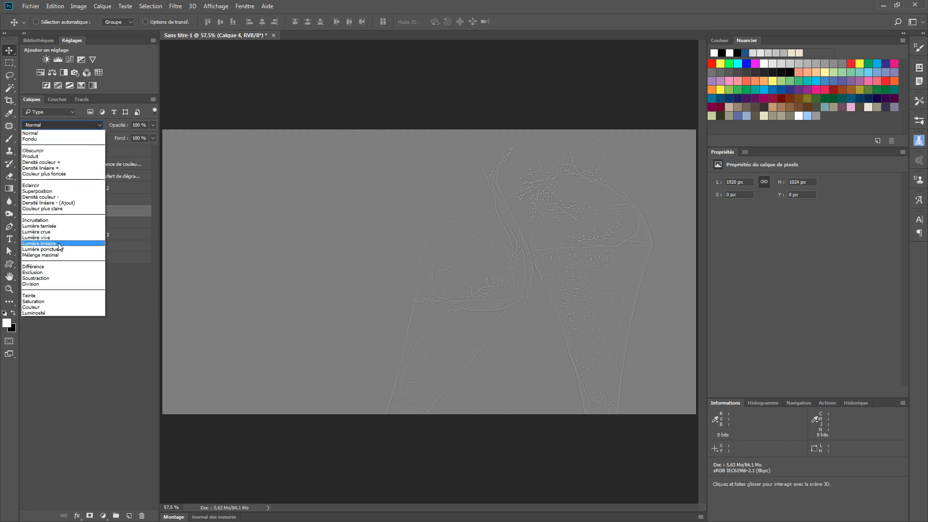
{"action": "left_click", "coordinate": [58, 244]}
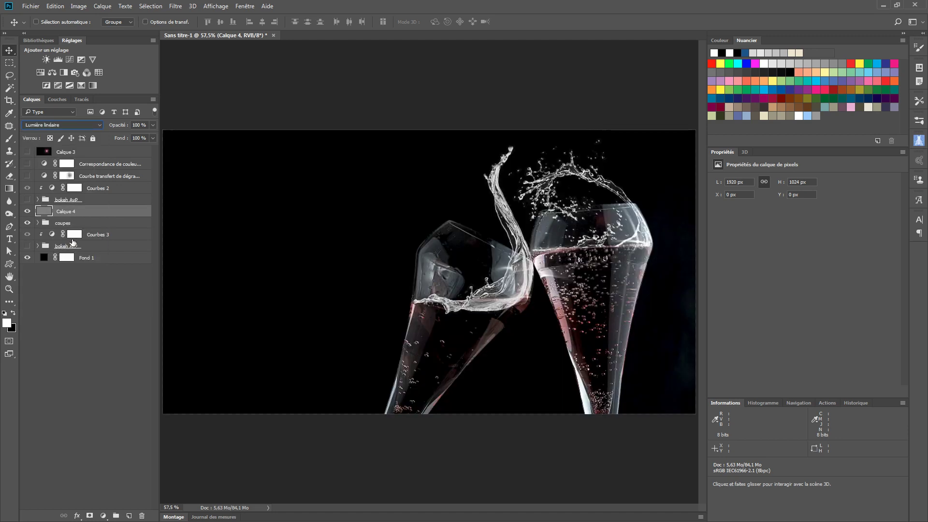
{"action": "left_click", "coordinate": [28, 215]}
Step: Show both bokeh groups, the gradient map, the Color Lookup adjustment and the flare layer again
{"action": "left_click", "coordinate": [27, 246]}
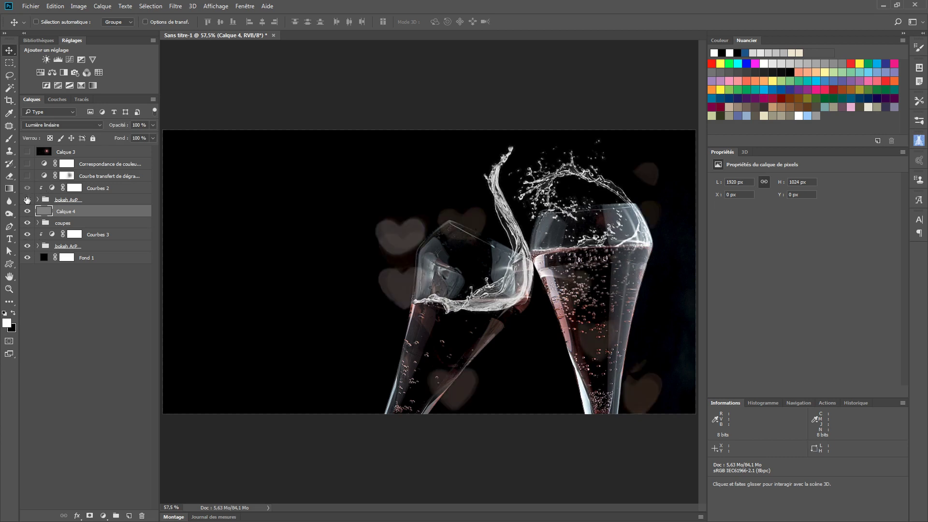
{"action": "left_click", "coordinate": [27, 199]}
{"action": "left_click", "coordinate": [27, 176]}
{"action": "left_click", "coordinate": [27, 152]}
{"action": "left_click", "coordinate": [27, 164]}
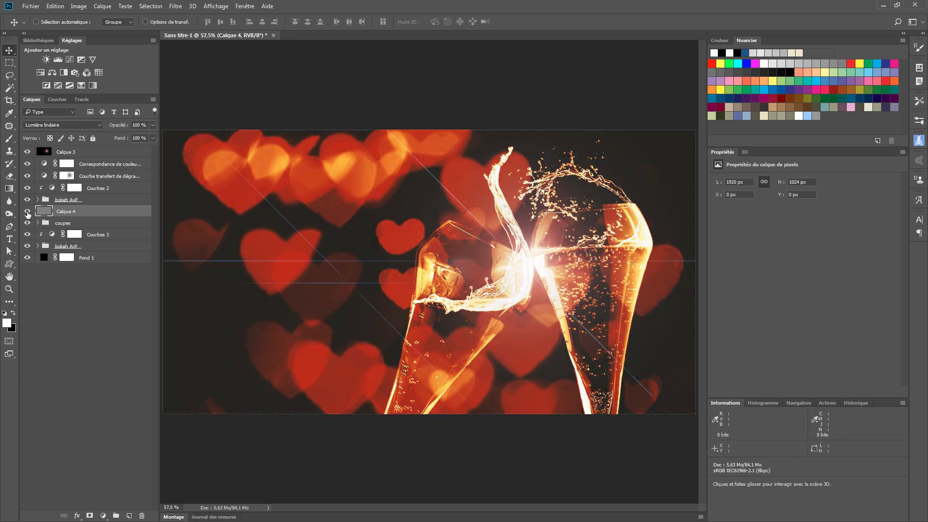
Step: Compare the full image with and without the sharpening layer and lower that layer's opacity to 70%
{"action": "left_click", "coordinate": [27, 212]}
{"action": "left_click", "coordinate": [27, 213]}
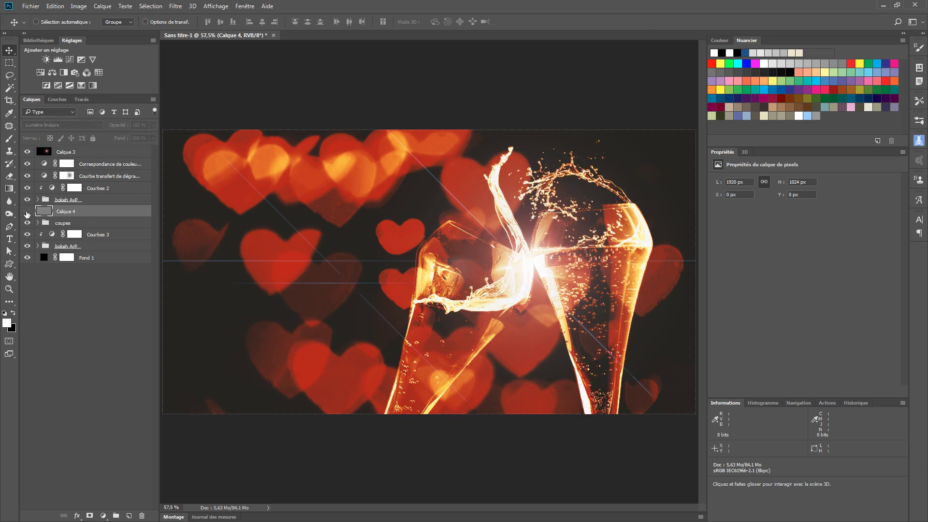
{"action": "left_click", "coordinate": [27, 213]}
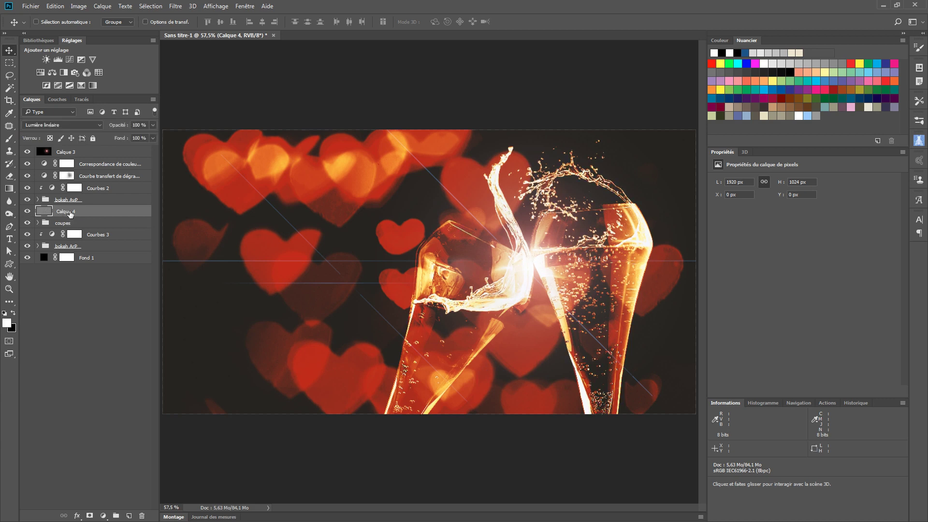
{"action": "left_click_drag", "start_coordinate": [118, 127], "coordinate": [82, 136]}
{"action": "left_click", "coordinate": [27, 212]}
{"action": "left_click", "coordinate": [27, 212]}
{"action": "key", "text": "ctrl"}
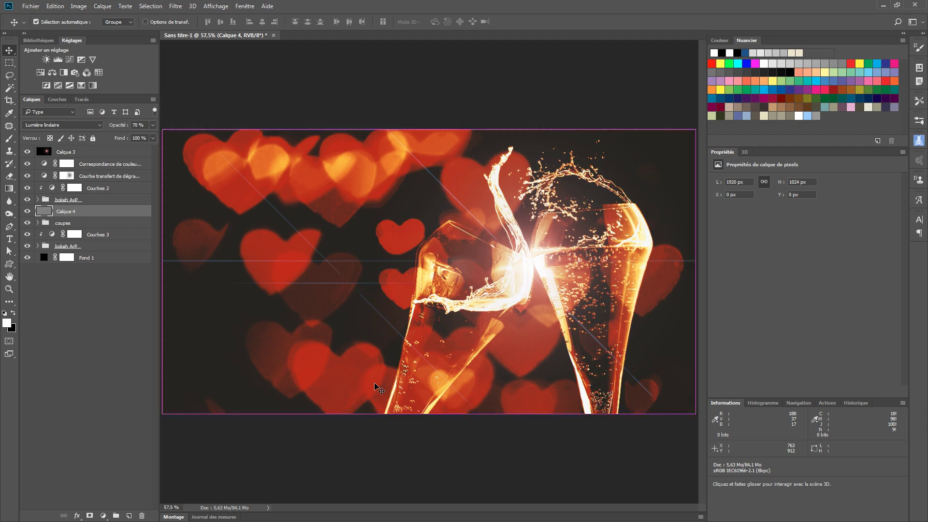
Step: Examine both glasses and the splash at 100% zoom with and without the sharpening layer
{"action": "key", "text": "ctrl+1"}
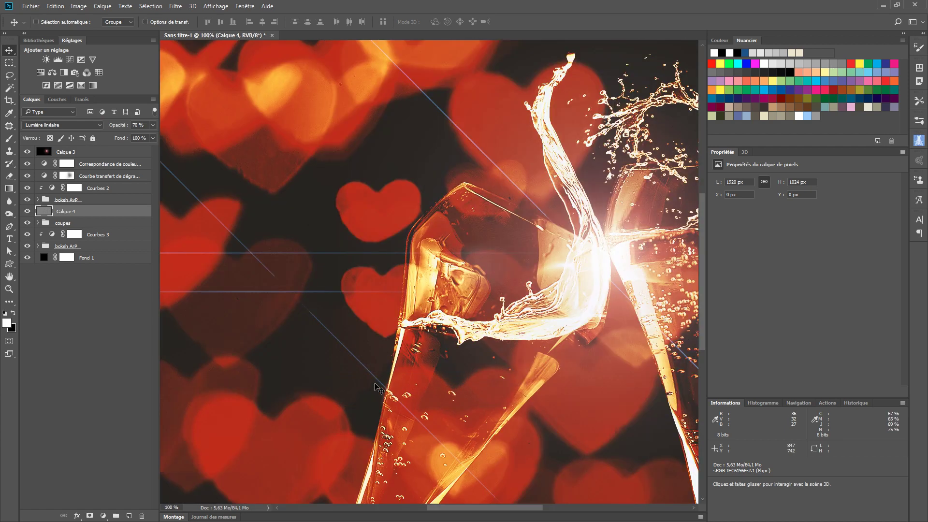
{"action": "left_click_drag", "start_coordinate": [476, 250], "coordinate": [384, 239]}
{"action": "left_click_drag", "start_coordinate": [563, 300], "coordinate": [554, 326]}
{"action": "left_click_drag", "start_coordinate": [422, 304], "coordinate": [525, 312]}
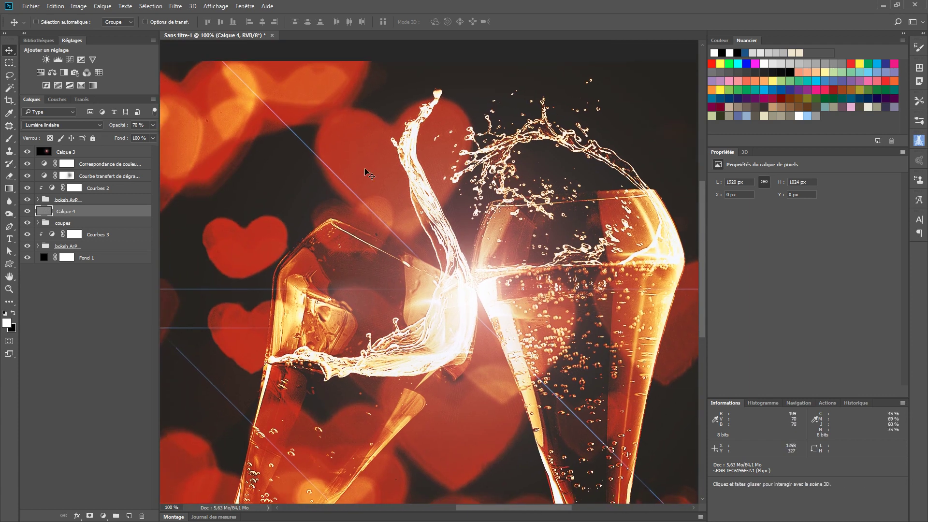
{"action": "left_click", "coordinate": [27, 213]}
{"action": "left_click", "coordinate": [27, 212]}
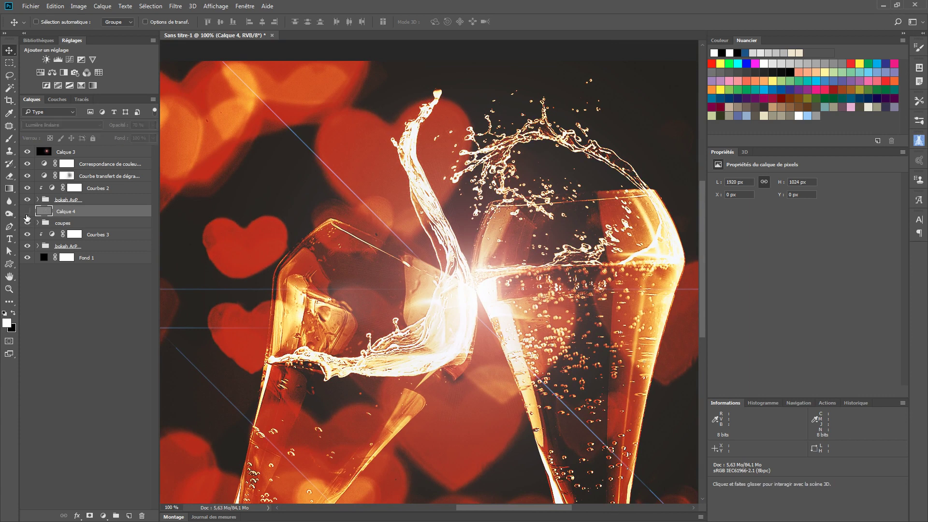
{"action": "left_click", "coordinate": [27, 213]}
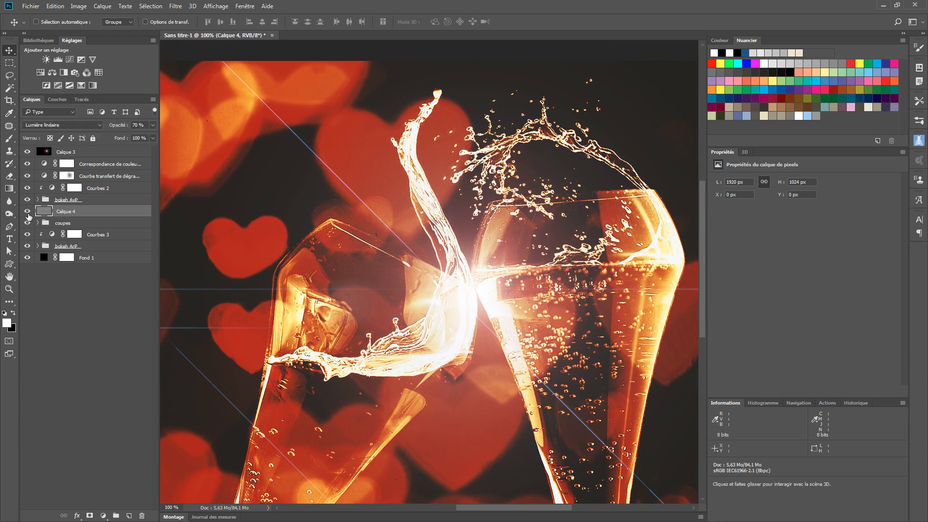
{"action": "left_click", "coordinate": [27, 213]}
{"action": "left_click", "coordinate": [27, 213]}
Step: Lower the sharpening layer's opacity to 50% and compare the whole image with and without it
{"action": "left_click_drag", "start_coordinate": [119, 128], "coordinate": [106, 130]}
{"action": "left_click", "coordinate": [28, 213]}
{"action": "key", "text": "ctrl+0"}
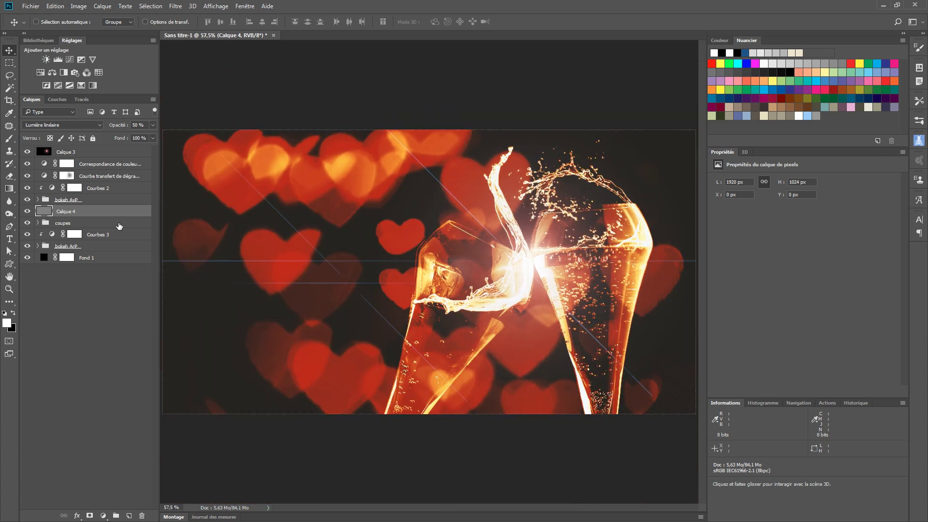
{"action": "left_click", "coordinate": [27, 212]}
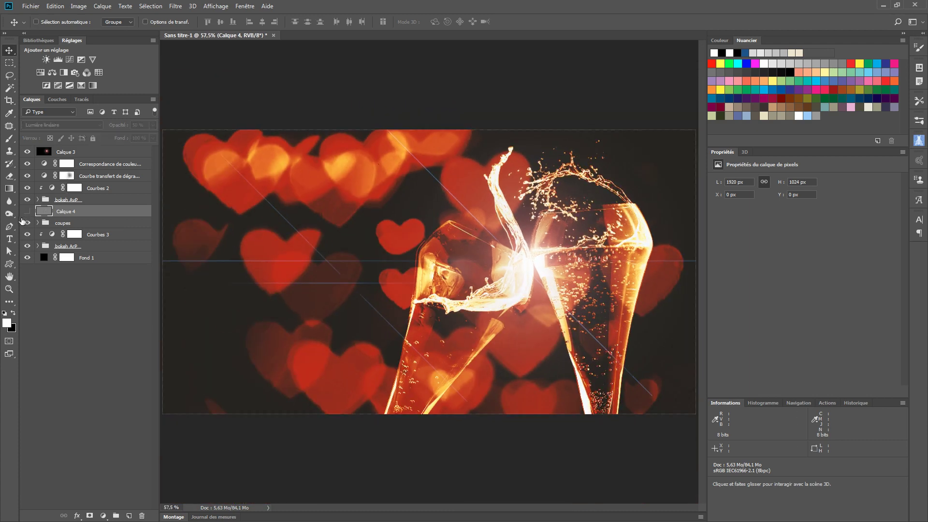
{"action": "left_click", "coordinate": [27, 223]}
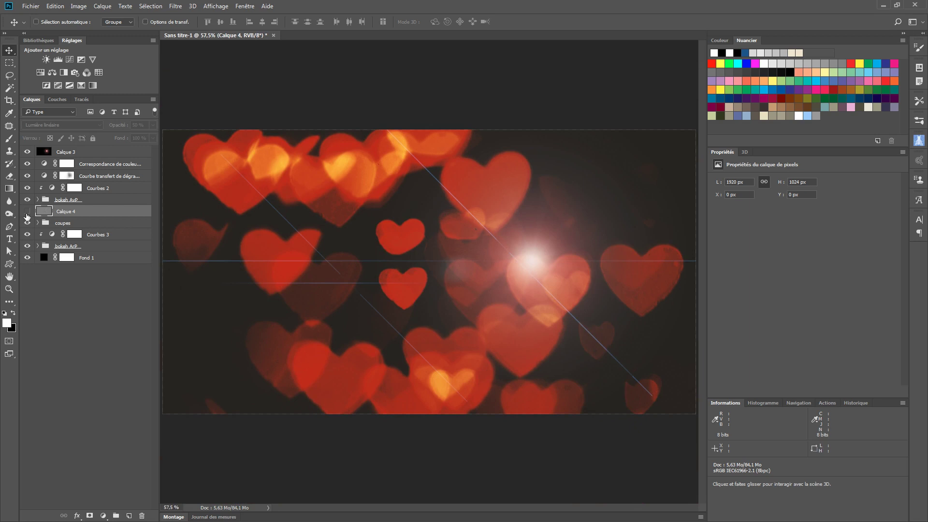
{"action": "left_click", "coordinate": [28, 223]}
{"action": "left_click", "coordinate": [28, 211]}
{"action": "left_click", "coordinate": [28, 211]}
{"action": "left_click", "coordinate": [28, 213]}
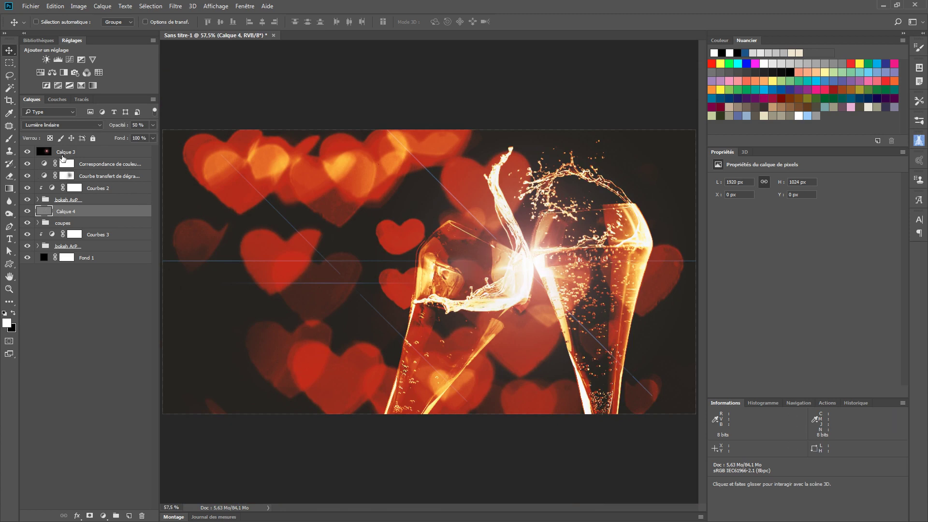
Step: Start a line of white 290 pt Audiowide text beside the left glass, on a new layer above Calque 3
{"action": "left_click", "coordinate": [115, 153]}
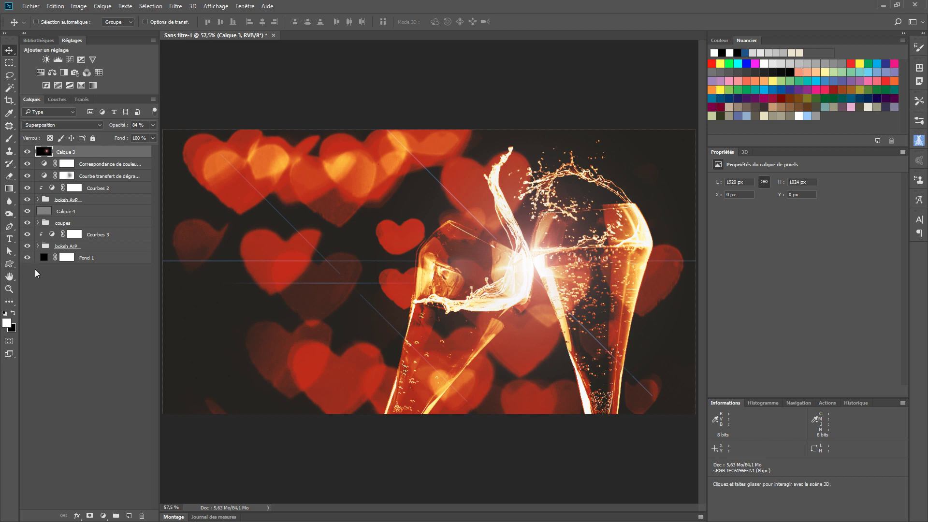
{"action": "left_click", "coordinate": [10, 240]}
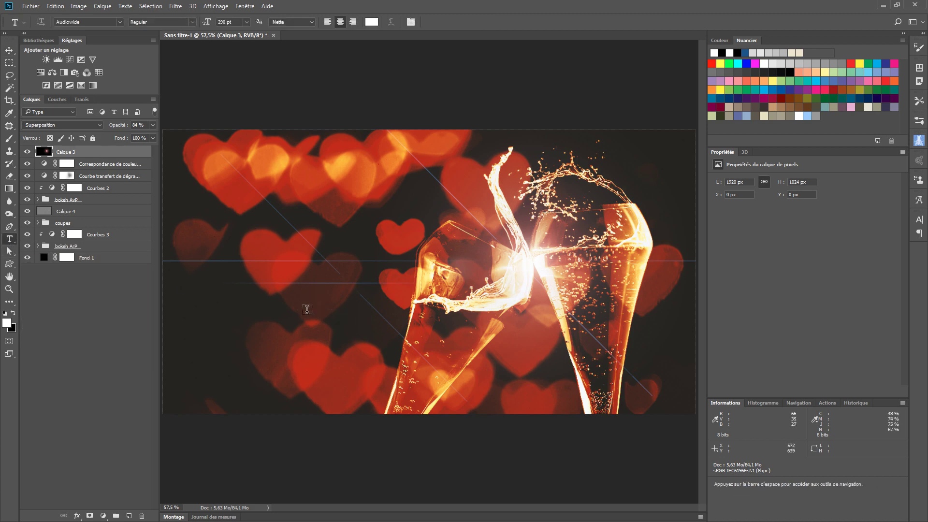
{"action": "left_click", "coordinate": [229, 301]}
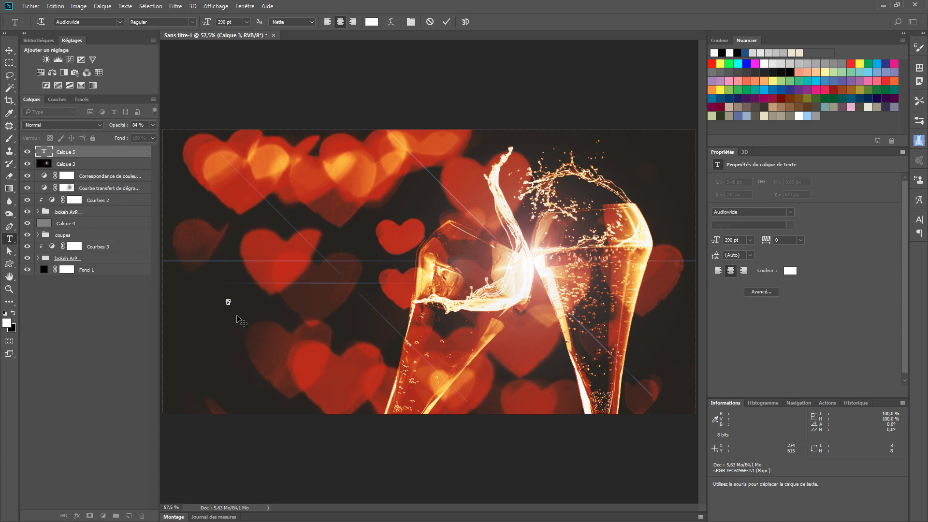
{"action": "key", "text": "Escape"}
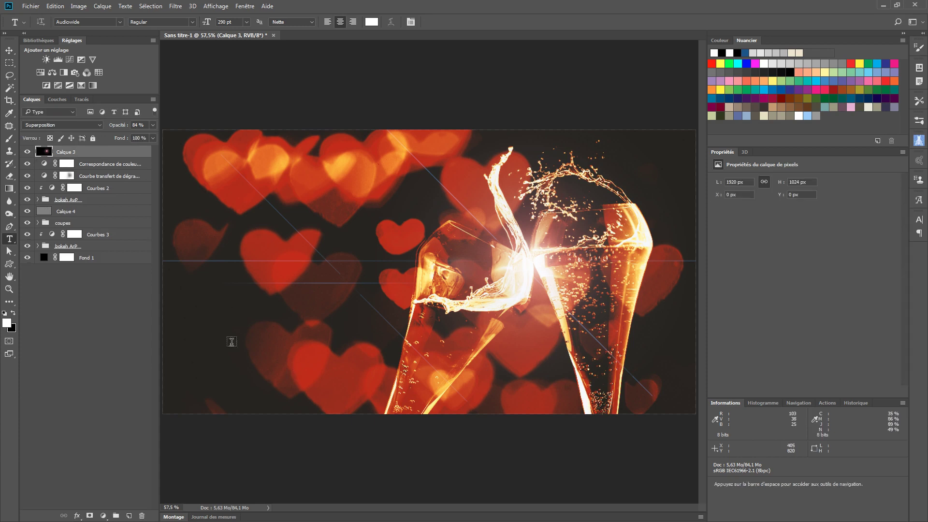
{"action": "left_click", "coordinate": [210, 305]}
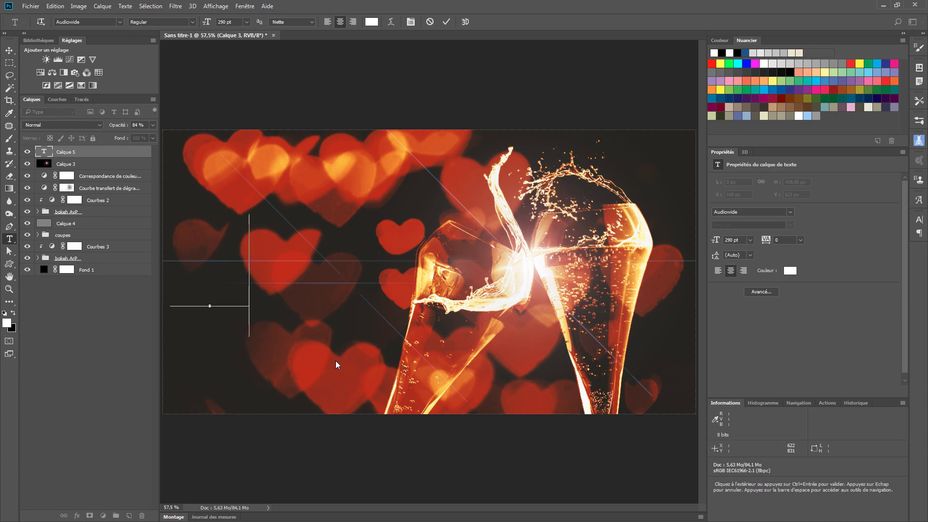
{"action": "type", "text": "Joelyse"}
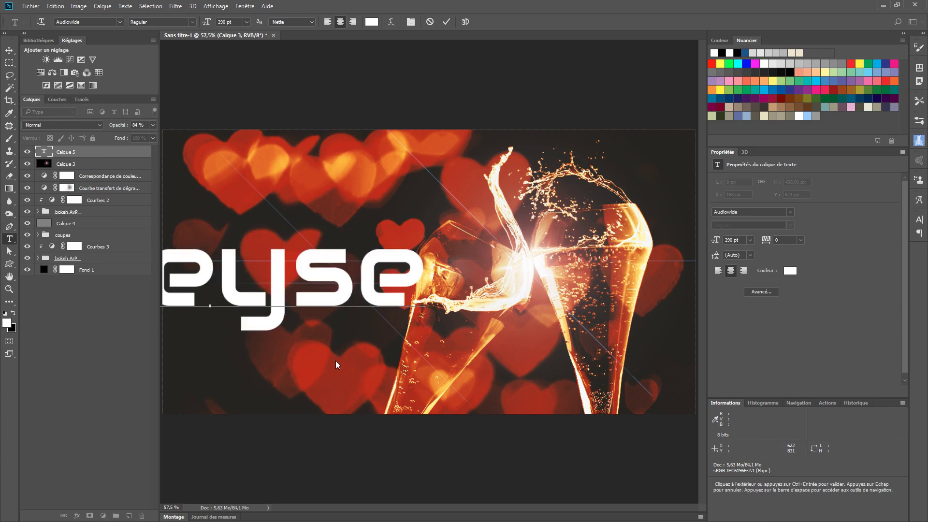
Step: Left-align the text line and correct its wording to "Joyeuse"
{"action": "key", "text": "BackSpace"}
{"action": "key", "text": "BackSpace"}
{"action": "key", "text": "BackSpace"}
{"action": "key", "text": "BackSpace"}
{"action": "key", "text": "BackSpace"}
{"action": "key", "text": "BackSpace"}
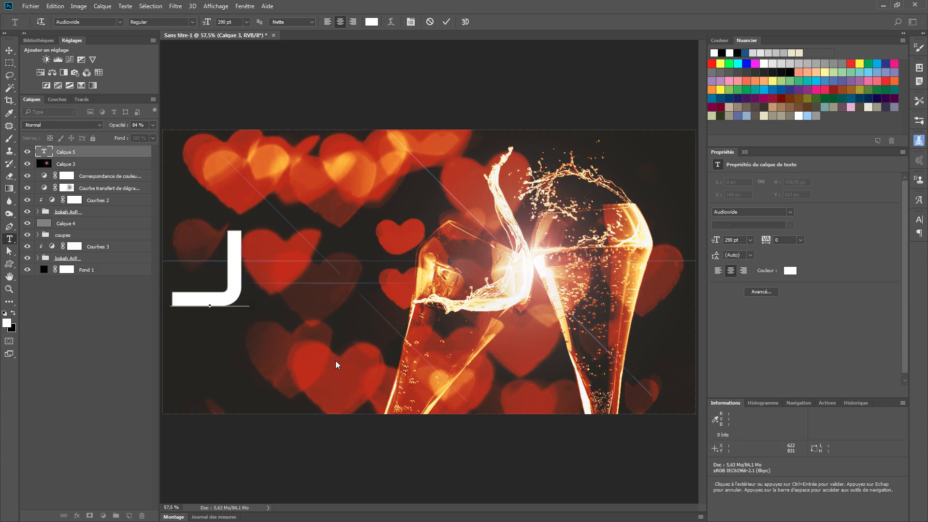
{"action": "left_click", "coordinate": [325, 22]}
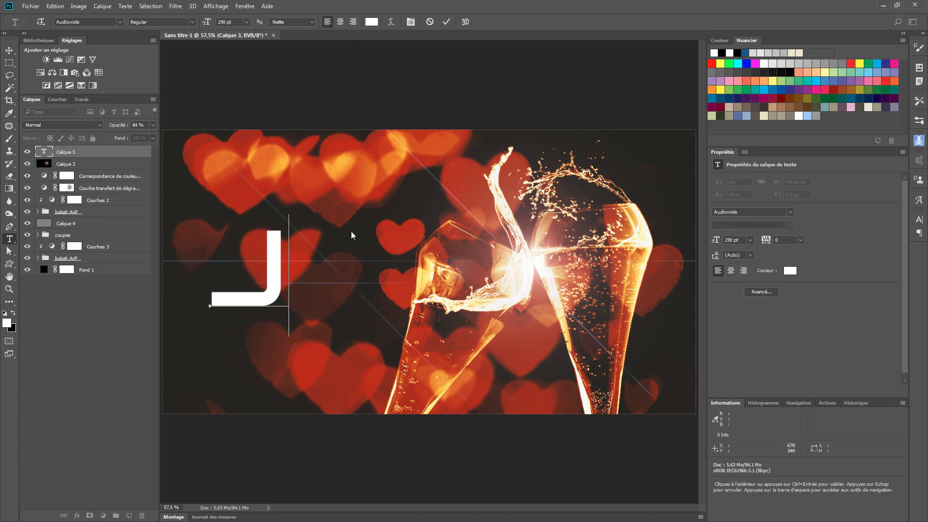
{"action": "type", "text": "oy"}
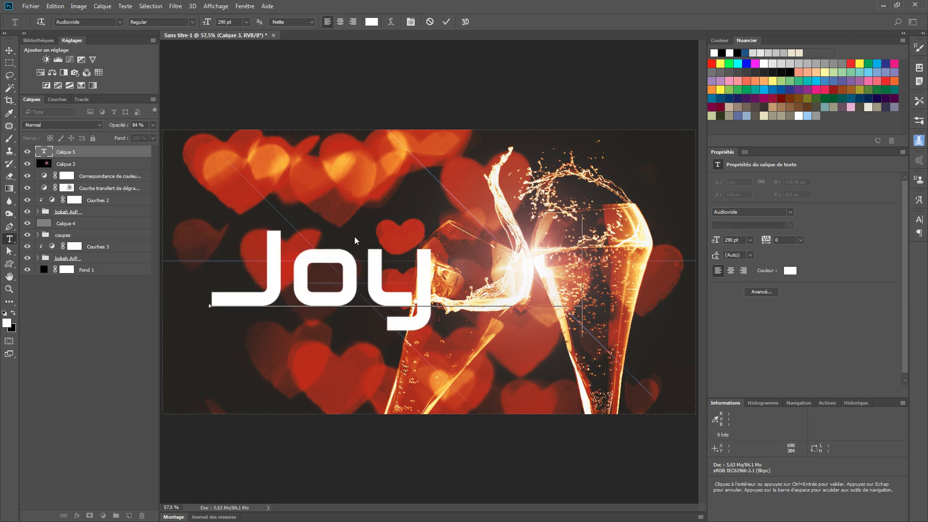
{"action": "type", "text": "euse"}
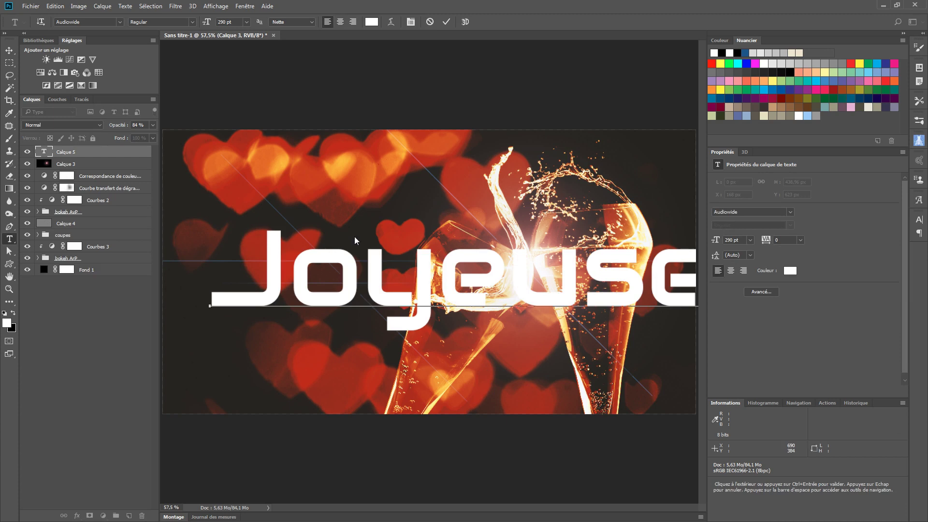
Step: Set the font size of the whole word "Joyeuse" to 200 pt
{"action": "key", "text": "ctrl+a"}
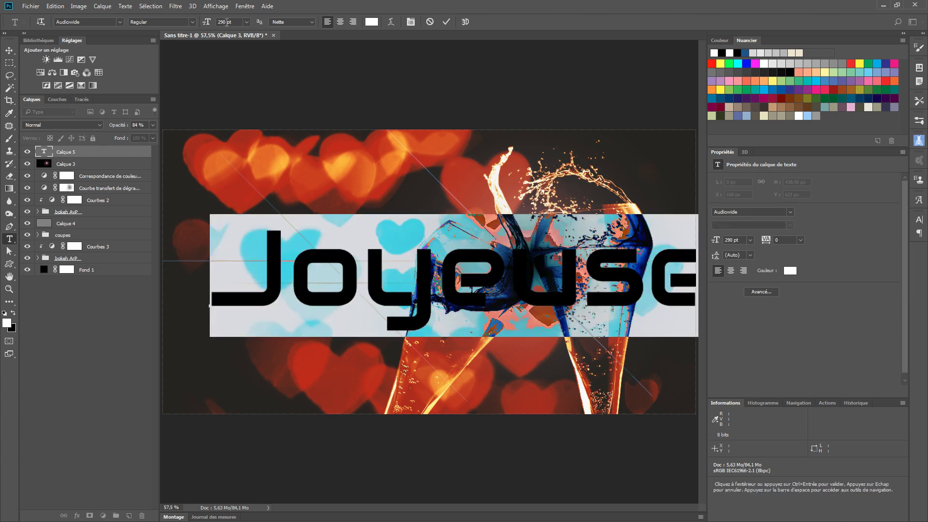
{"action": "left_click_drag", "start_coordinate": [209, 24], "coordinate": [189, 24]}
{"action": "left_click", "coordinate": [223, 23]}
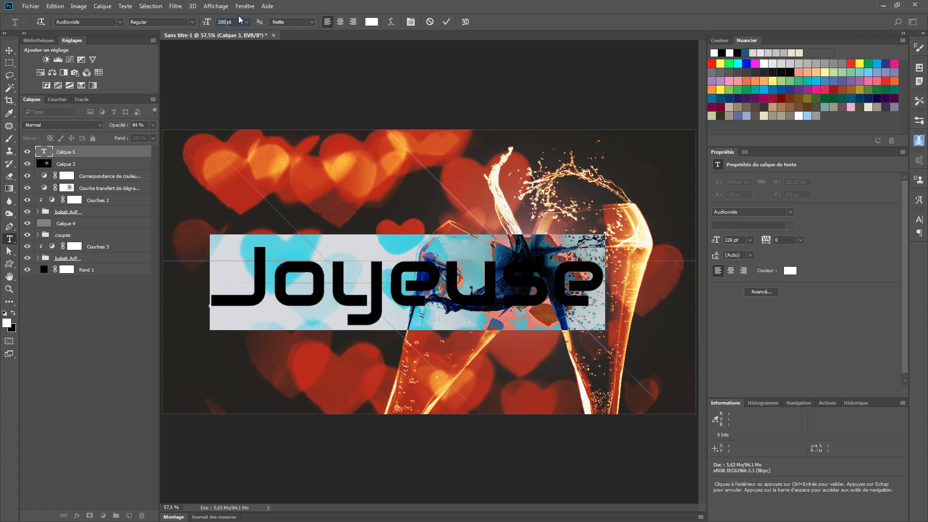
{"action": "type", "text": "200"}
{"action": "key", "text": "Return"}
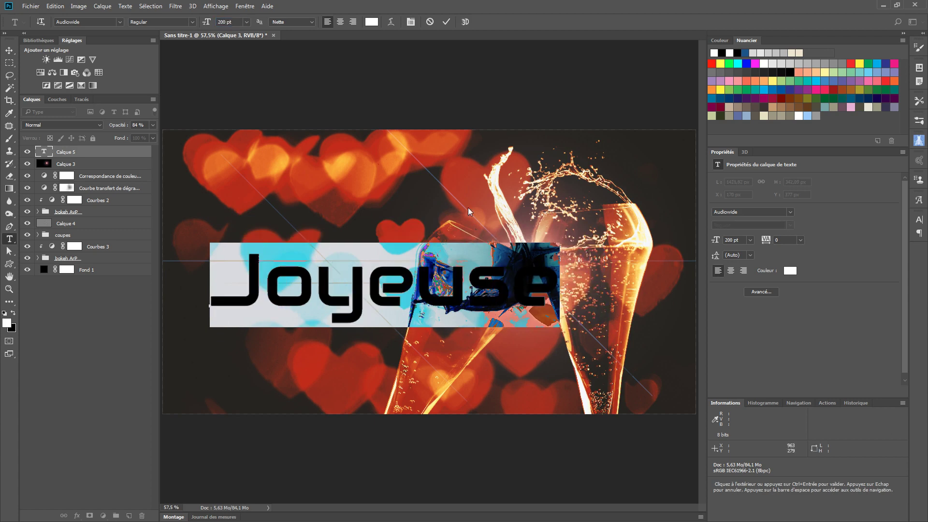
Step: Set the word "Joyeuse" to 150 pt and add a second line reading "année" below it
{"action": "double_click", "coordinate": [224, 22]}
{"action": "key", "text": "Return"}
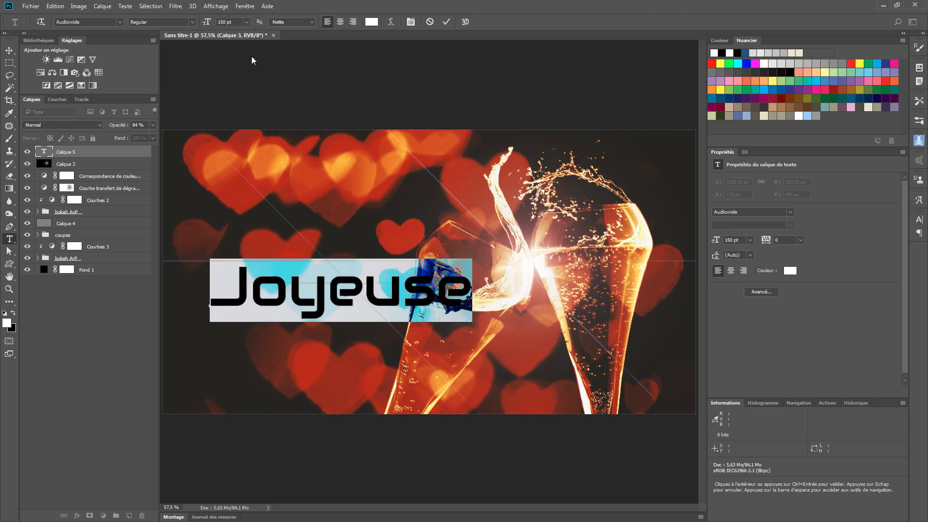
{"action": "left_click", "coordinate": [474, 289]}
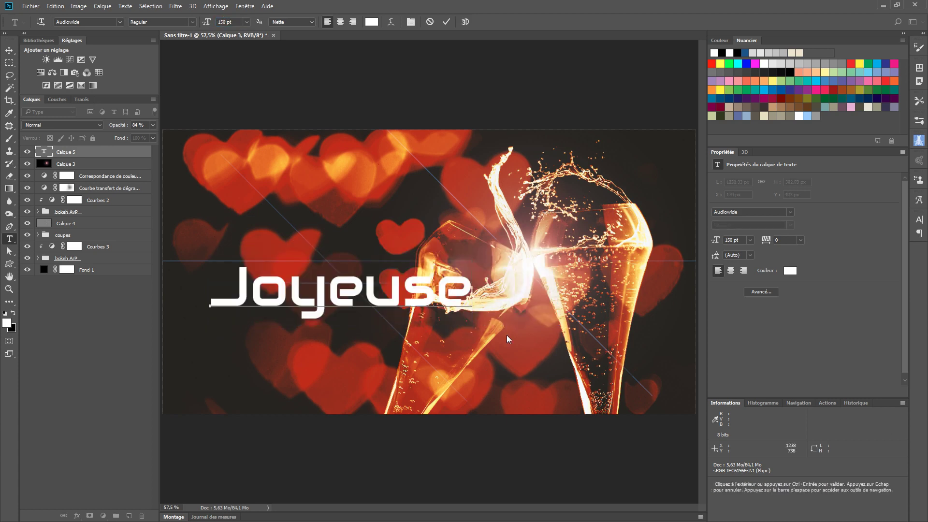
{"action": "key", "text": "Return"}
{"action": "type", "text": "année"}
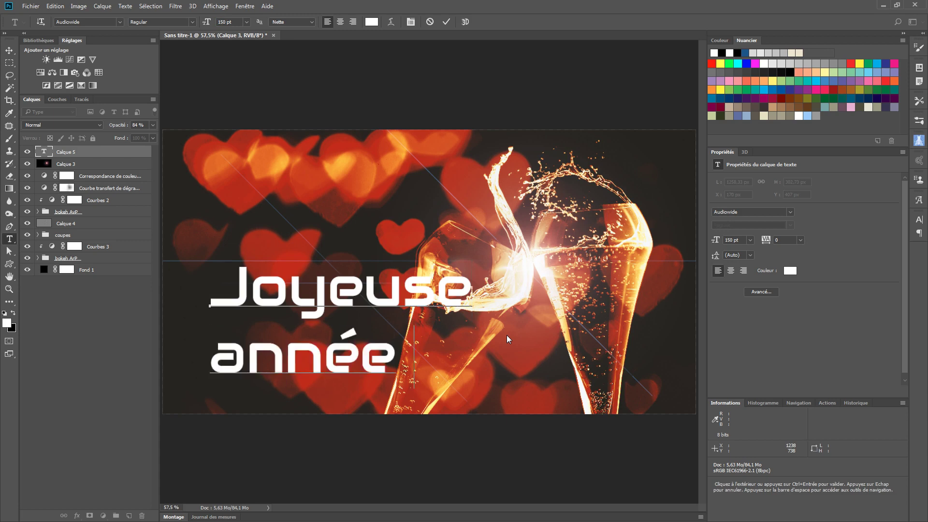
Step: Capitalise the first letter of the second line and add the year so the line reads "Année 2018"
{"action": "key", "text": "Left"}
{"action": "key", "text": "Left"}
{"action": "key", "text": "Left"}
{"action": "key", "text": "Left"}
{"action": "key", "text": "Left"}
{"action": "key", "text": "Delete"}
{"action": "type", "text": "A"}
{"action": "key", "text": "End"}
{"action": "type", "text": "2"}
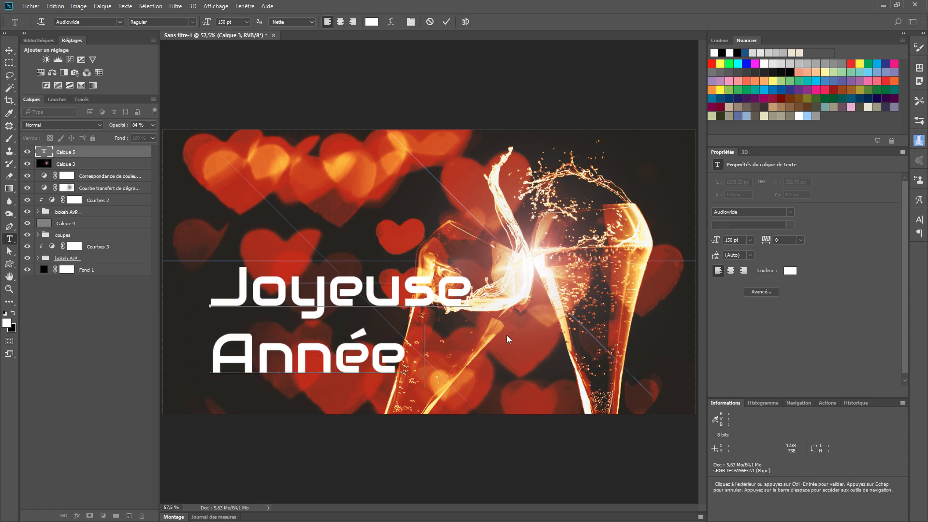
{"action": "type", "text": "018"}
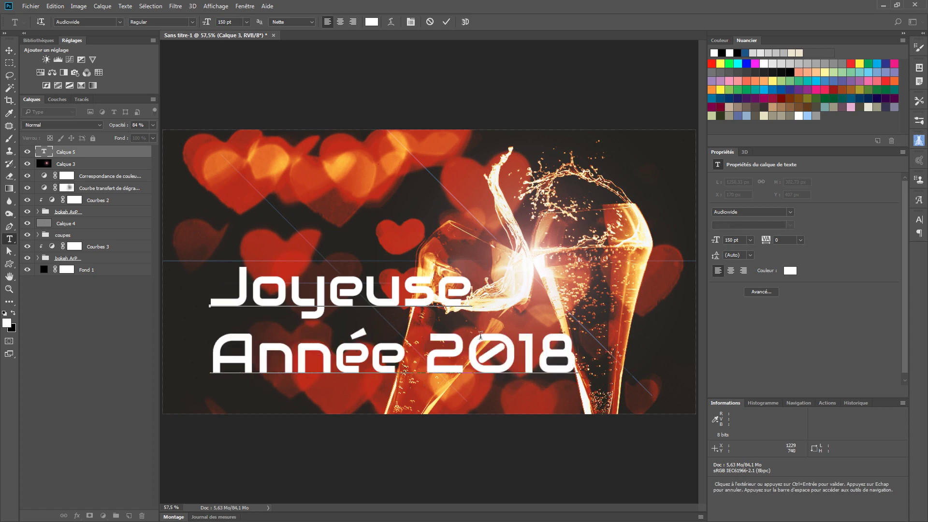
Step: Set the tracking of the entire two-line greeting to 80 and commit the text
{"action": "key", "text": "ctrl"}
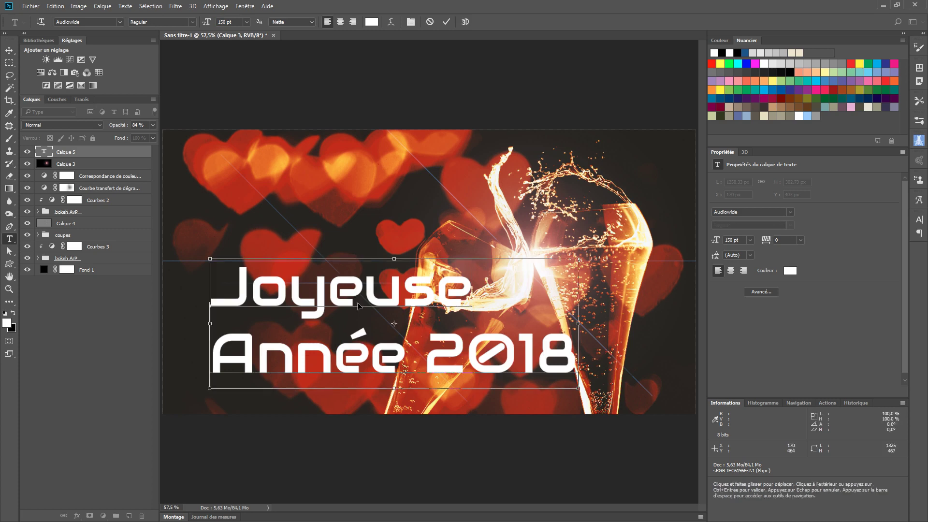
{"action": "key", "text": "ctrl+a"}
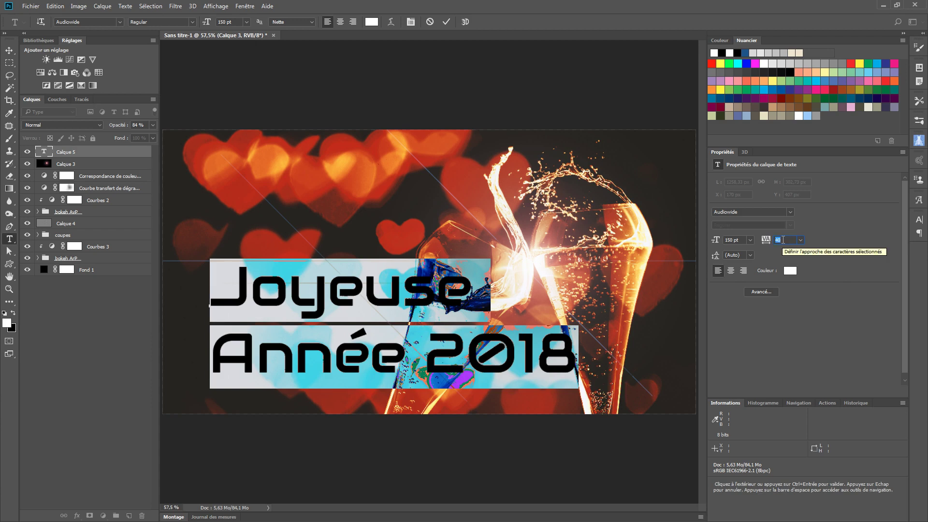
{"action": "key", "text": "Return"}
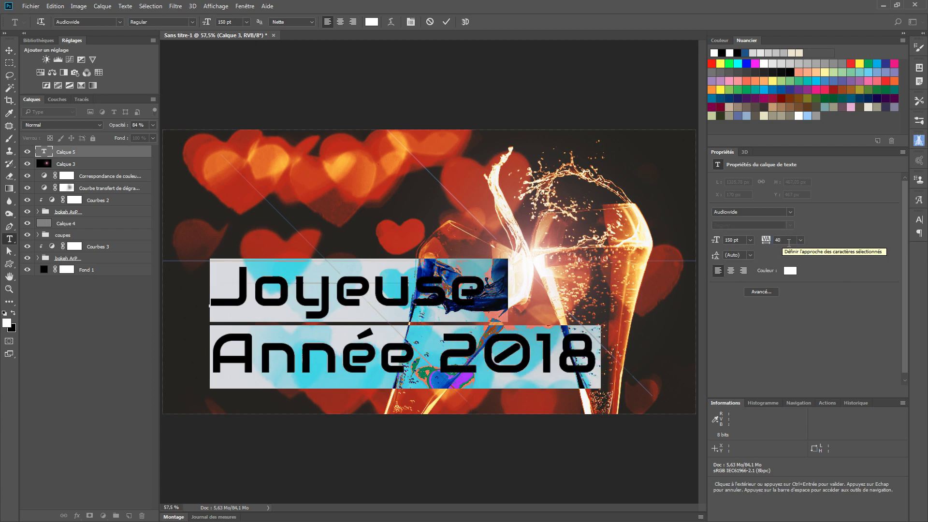
{"action": "key", "text": "Return"}
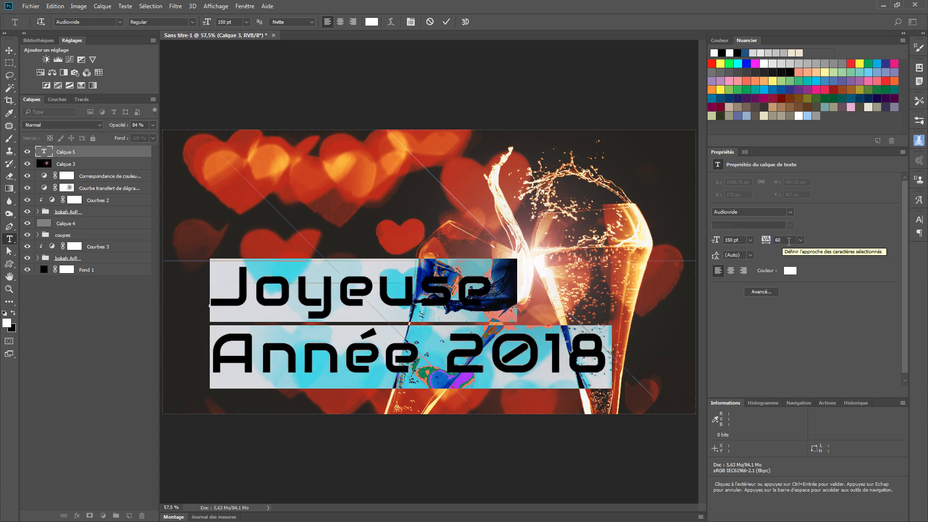
{"action": "type", "text": "80"}
{"action": "key", "text": "Return"}
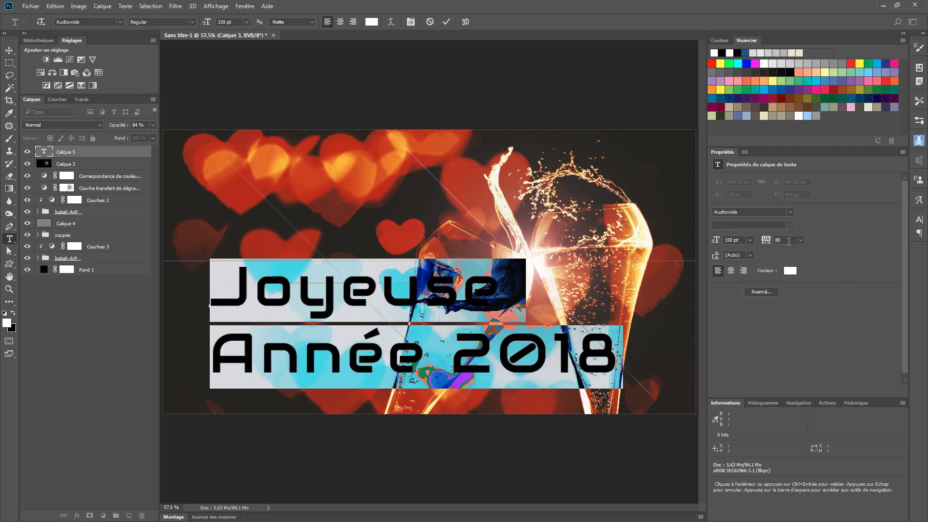
{"action": "left_click", "coordinate": [105, 343]}
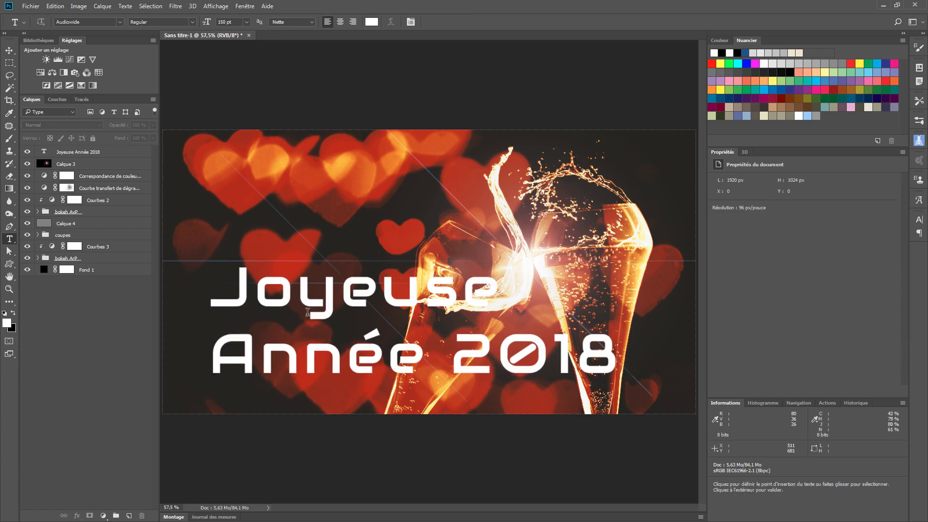
Step: Move the "Joyeuse Année 2018" text layer down and to the left, to about X 62 px, Y 524 px
{"action": "left_click", "coordinate": [9, 51]}
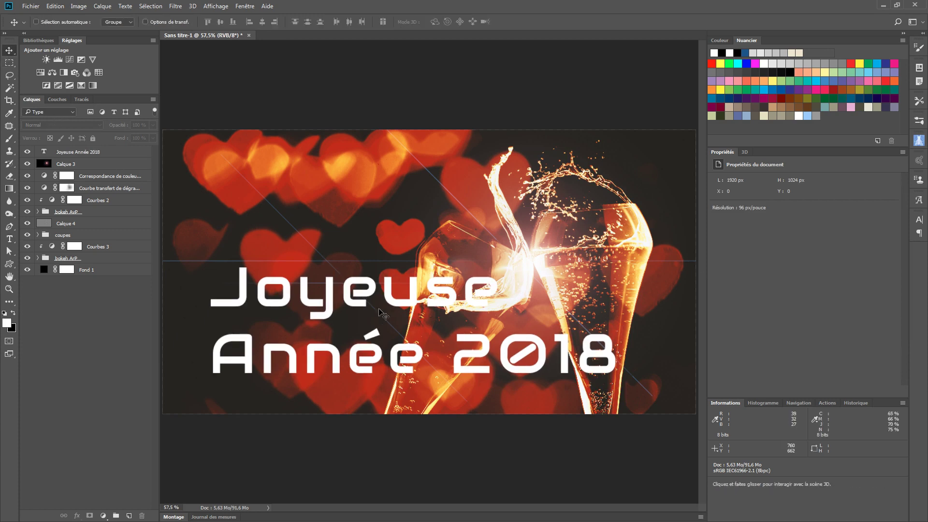
{"action": "left_click", "coordinate": [365, 328]}
{"action": "left_click", "coordinate": [452, 193]}
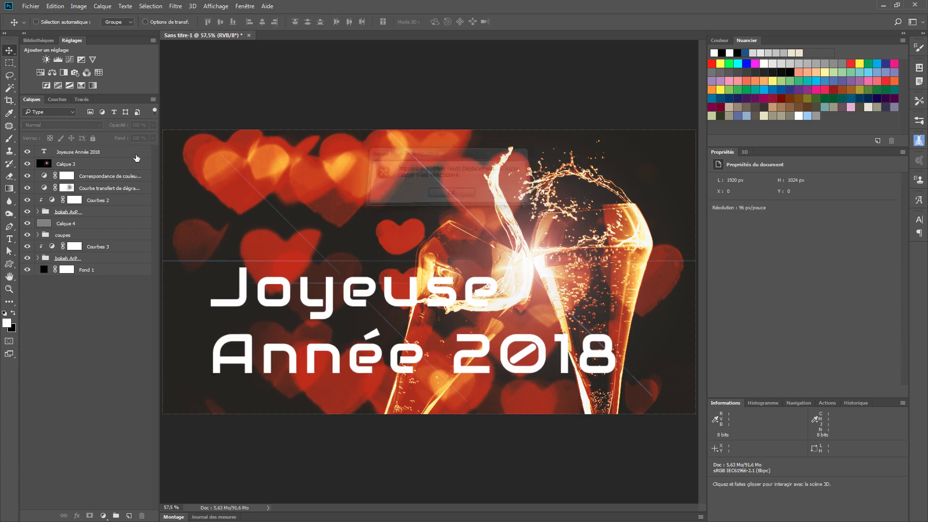
{"action": "left_click", "coordinate": [111, 152]}
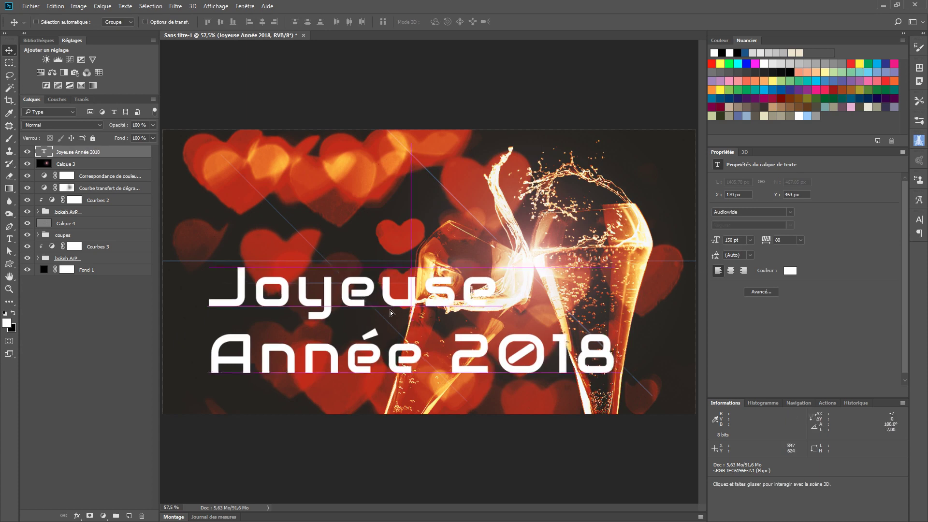
{"action": "left_click_drag", "start_coordinate": [390, 310], "coordinate": [370, 321]}
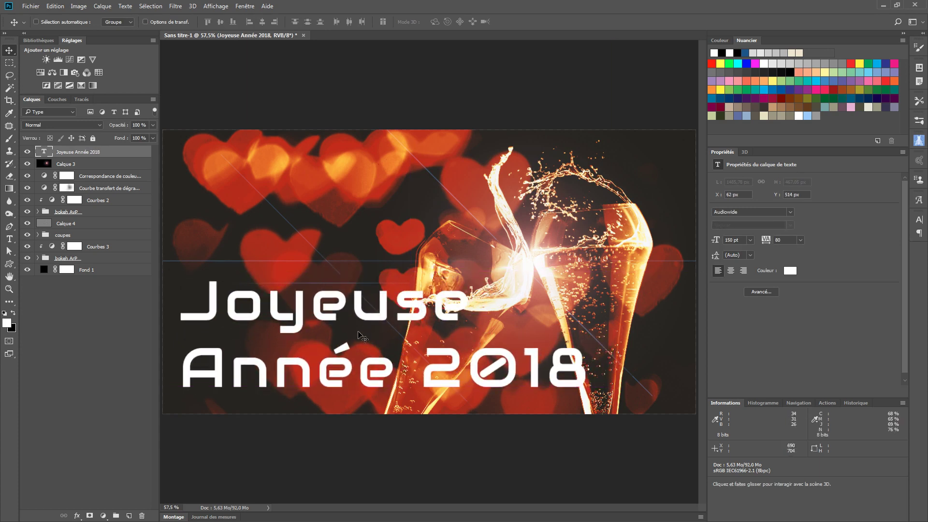
{"action": "key", "text": "Down"}
{"action": "key", "text": "Down"}
{"action": "key", "text": "Down"}
{"action": "key", "text": "Down"}
{"action": "key", "text": "Down"}
{"action": "key", "text": "Down"}
{"action": "key", "text": "Down"}
{"action": "key", "text": "Down"}
{"action": "key", "text": "Down"}
{"action": "key", "text": "Down"}
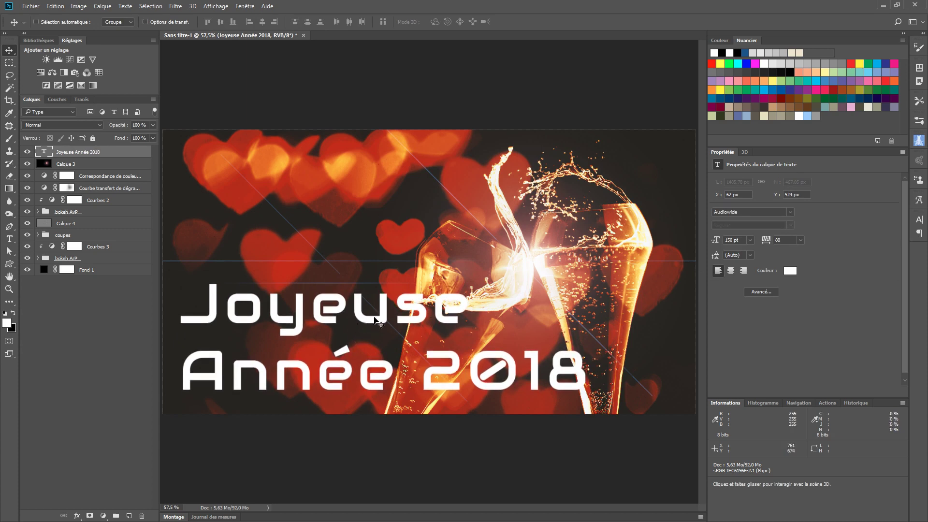
Step: Shift the greeting text into the image's lower-left corner, at X 20 px, Y 579 px
{"action": "left_click_drag", "start_coordinate": [373, 318], "coordinate": [363, 335]}
{"action": "key", "text": "Down"}
{"action": "key", "text": "Down"}
{"action": "key", "text": "Down"}
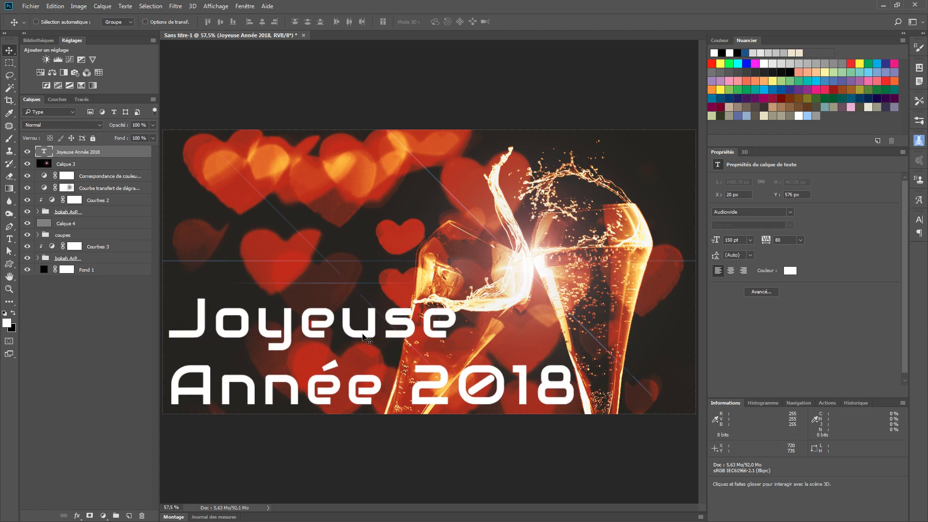
{"action": "key", "text": "Right"}
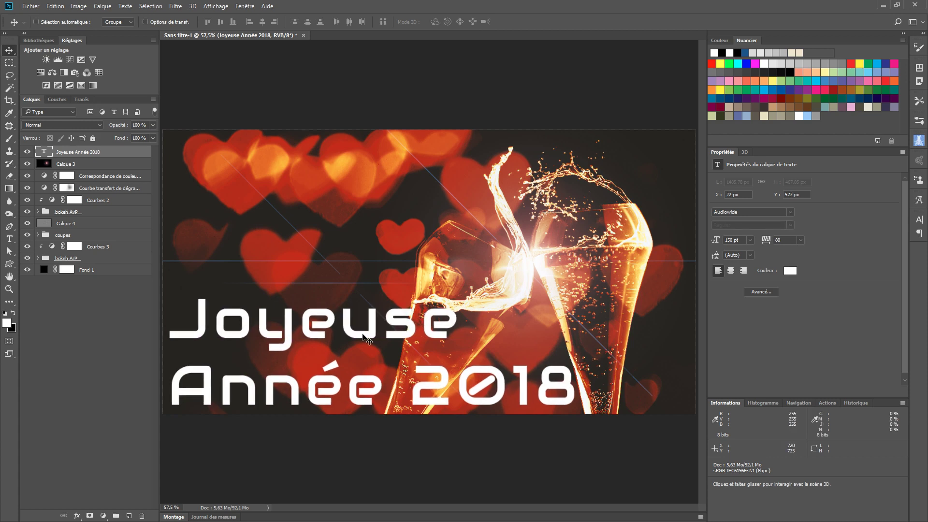
{"action": "key", "text": "Down"}
{"action": "key", "text": "Down"}
{"action": "key", "text": "Left"}
{"action": "key", "text": "Left"}
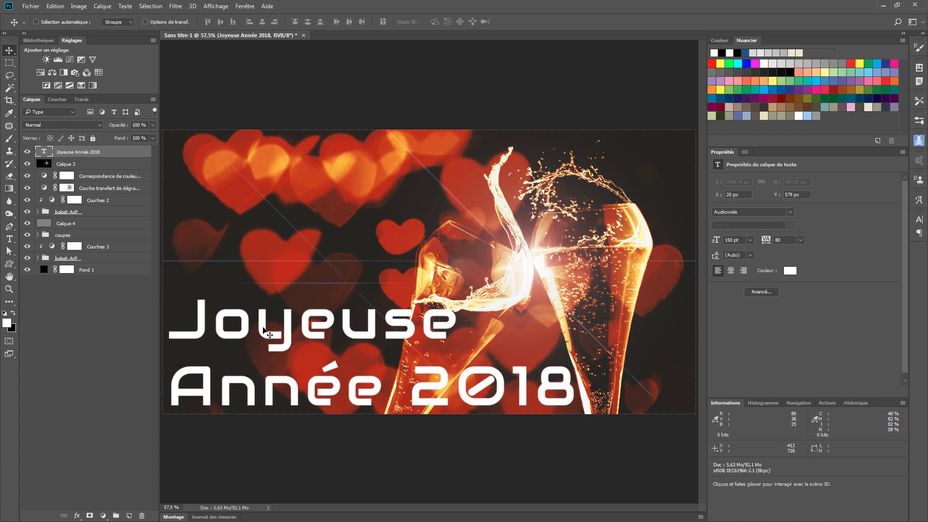
Step: Tighten the line spacing of the whole greeting by setting its leading to 128 pt
{"action": "double_click", "coordinate": [44, 152]}
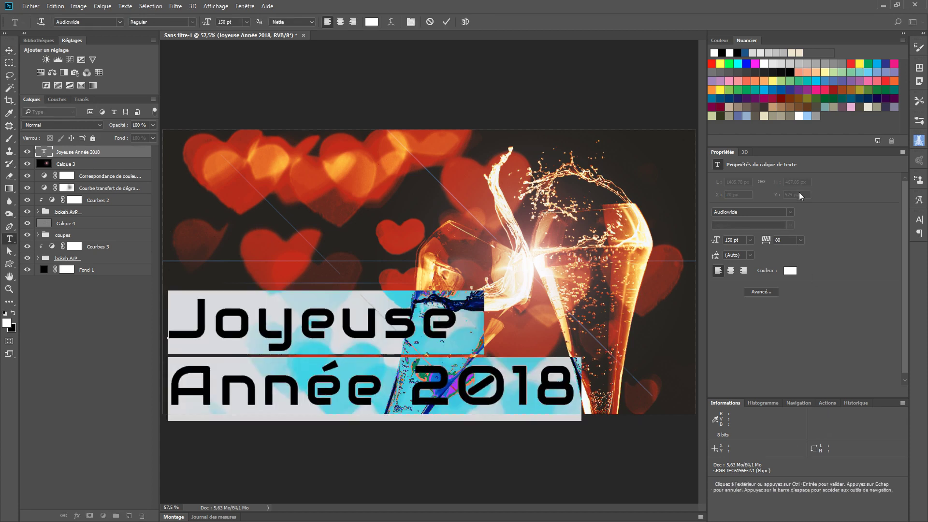
{"action": "left_click", "coordinate": [920, 219]}
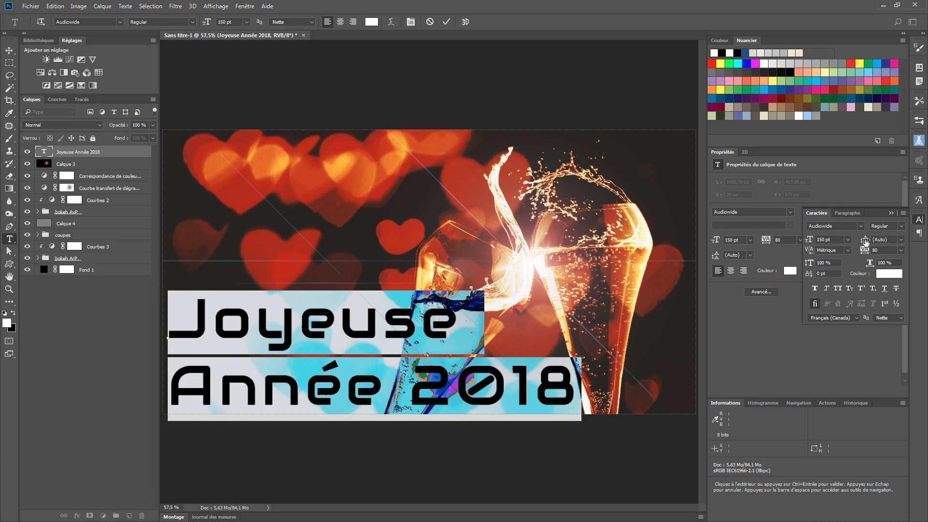
{"action": "left_click_drag", "start_coordinate": [865, 242], "coordinate": [874, 242]}
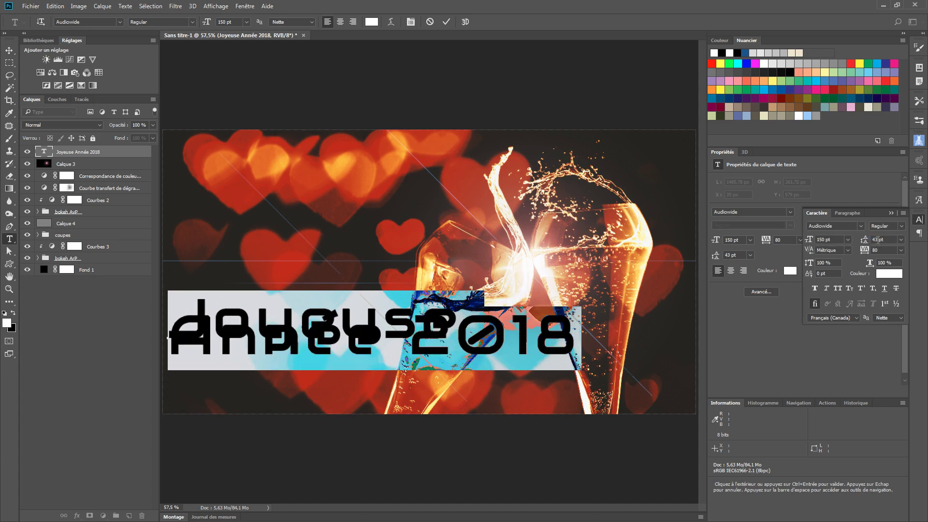
{"action": "scroll", "coordinate": [878, 239], "scroll_direction": "up", "scroll_amount": 4}
{"action": "left_click", "coordinate": [878, 239]}
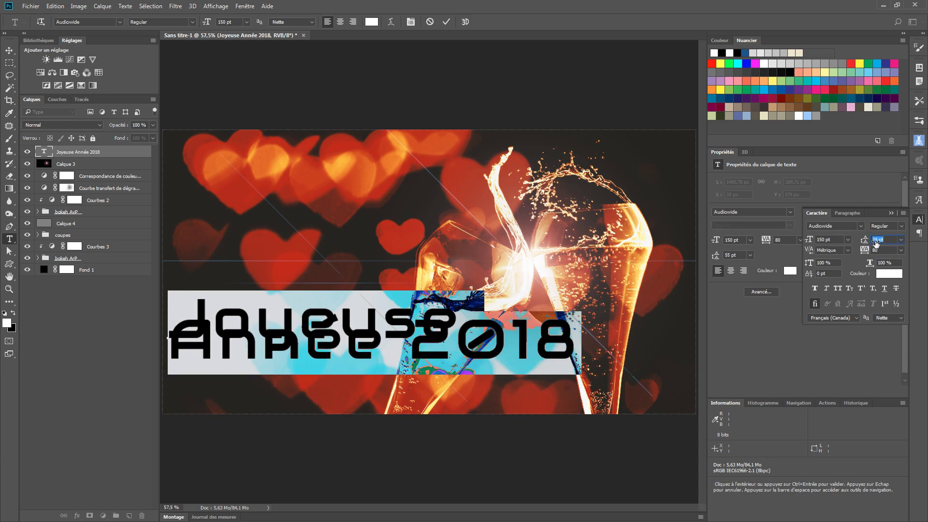
{"action": "left_click_drag", "start_coordinate": [876, 243], "coordinate": [865, 241]}
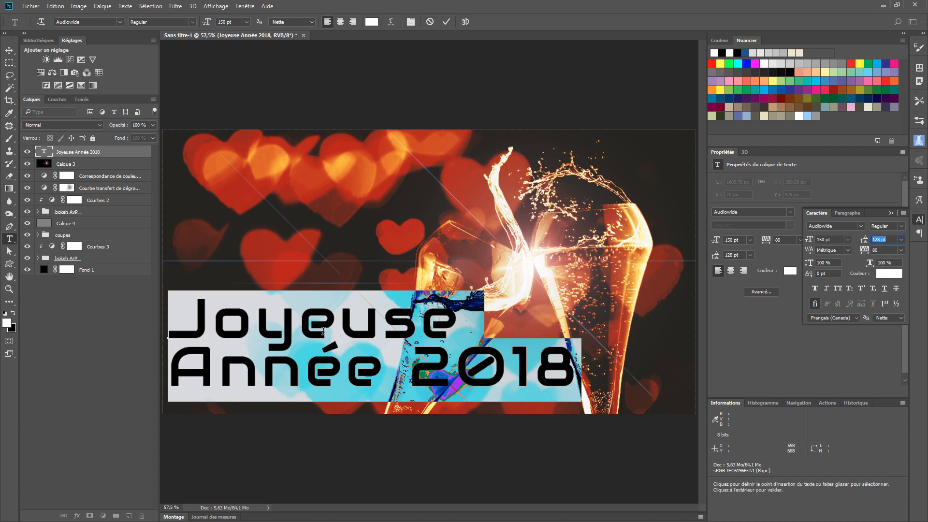
Step: Commit the text and move the greeting down to X 20 px, Y 648 px, close to the image's lower edge
{"action": "left_click", "coordinate": [10, 50]}
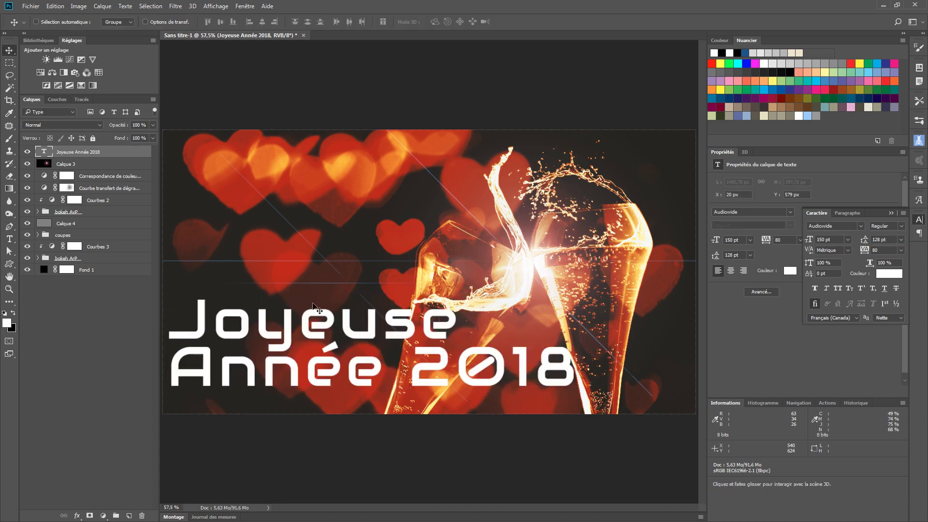
{"action": "key", "text": "shift+Down"}
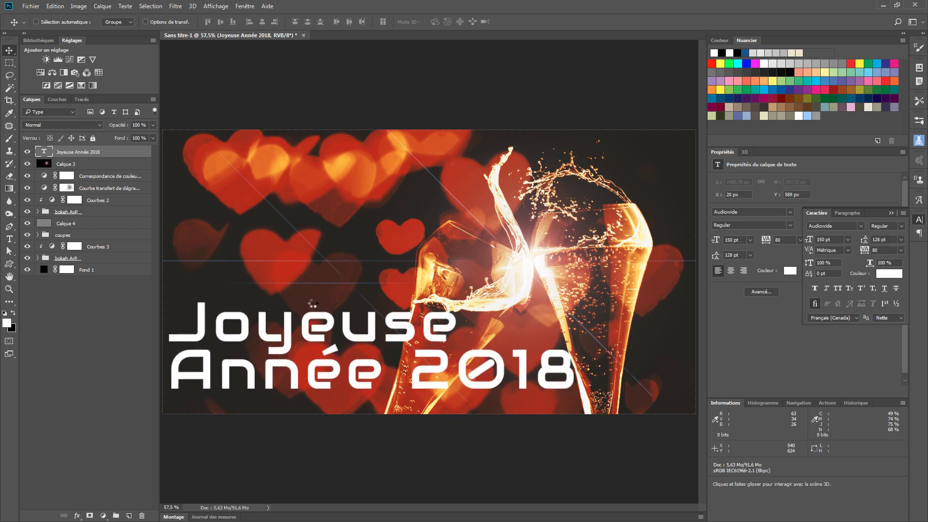
{"action": "key", "text": "shift+Down"}
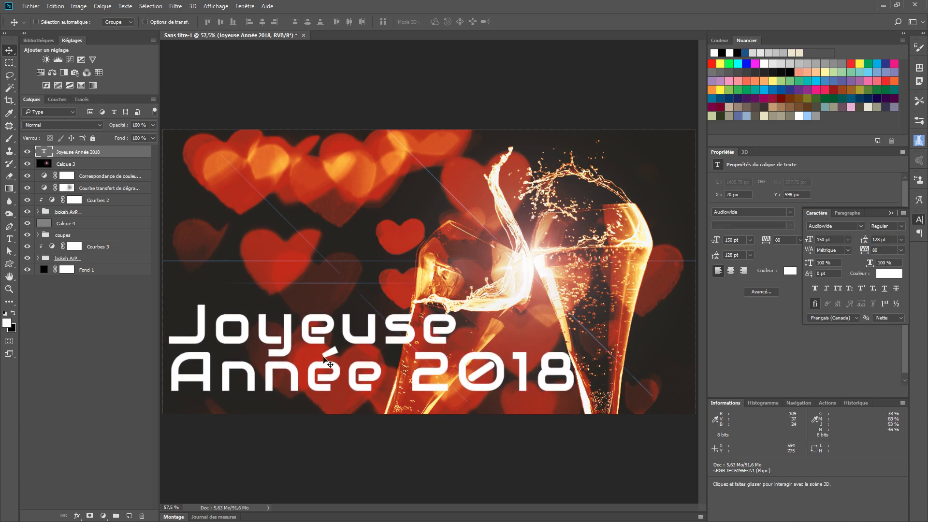
{"action": "left_click_drag", "start_coordinate": [347, 317], "coordinate": [348, 340]}
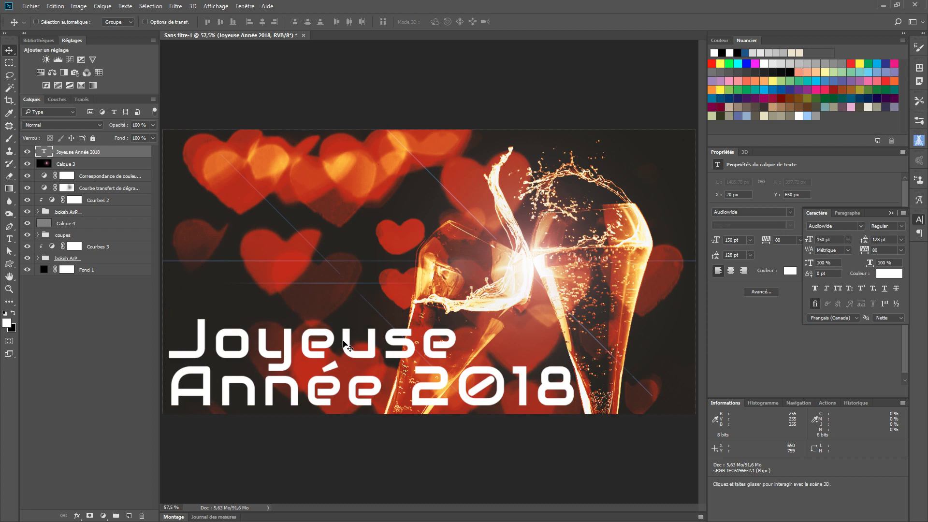
{"action": "key", "text": "Up"}
{"action": "key", "text": "Up"}
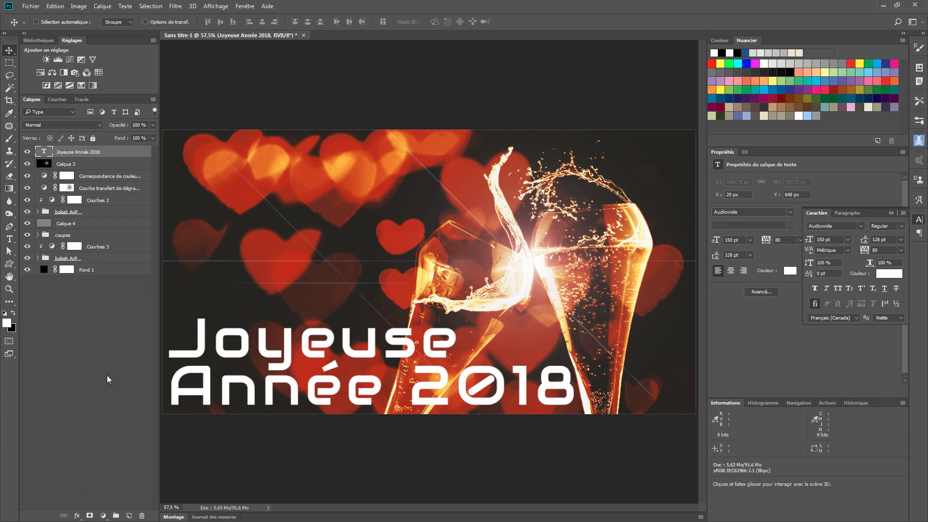
Step: Add an Outer Glow effect to the greeting text layer, keeping the text in view beside its settings
{"action": "left_click", "coordinate": [77, 516]}
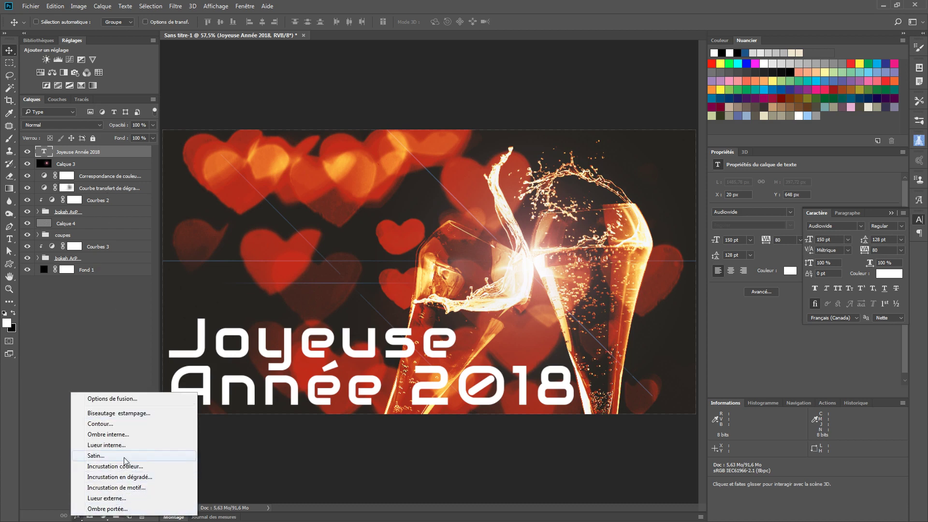
{"action": "left_click", "coordinate": [119, 500]}
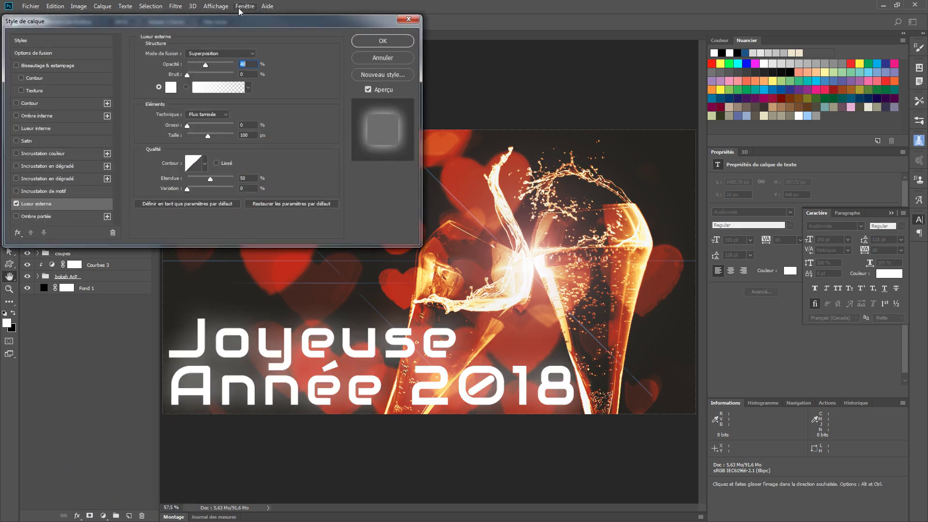
{"action": "left_click_drag", "start_coordinate": [232, 22], "coordinate": [528, 21]}
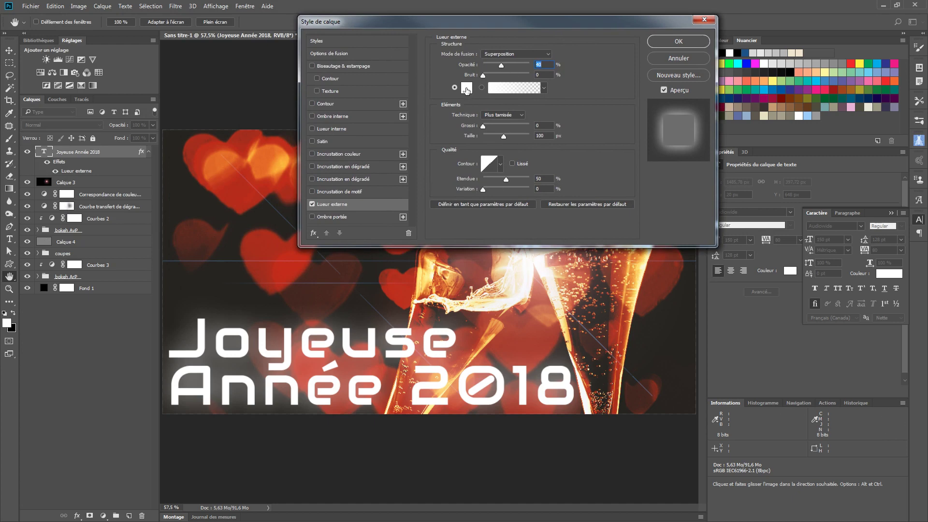
Step: Try cyan 67ffff and dark tones sampled from the background as the greeting's outer glow colour
{"action": "left_click", "coordinate": [467, 89]}
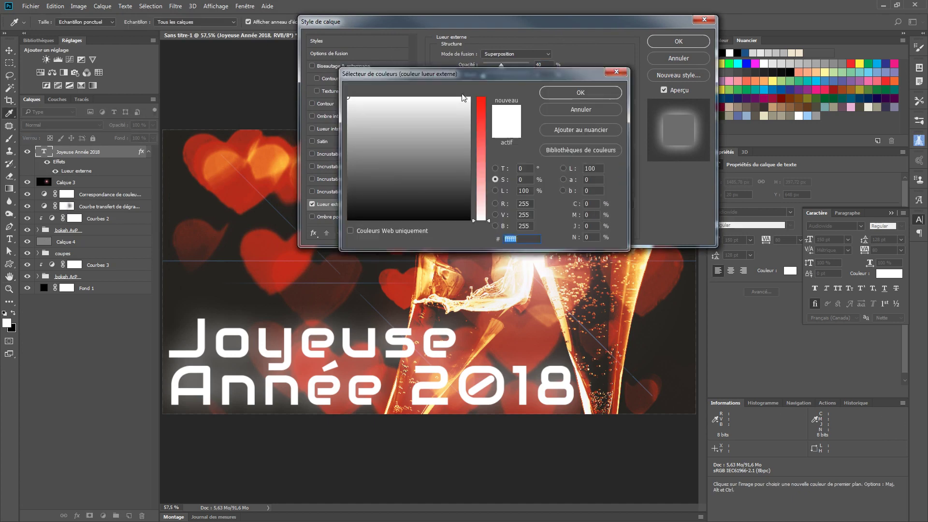
{"action": "left_click", "coordinate": [496, 226]}
{"action": "left_click", "coordinate": [495, 215]}
{"action": "left_click", "coordinate": [495, 225]}
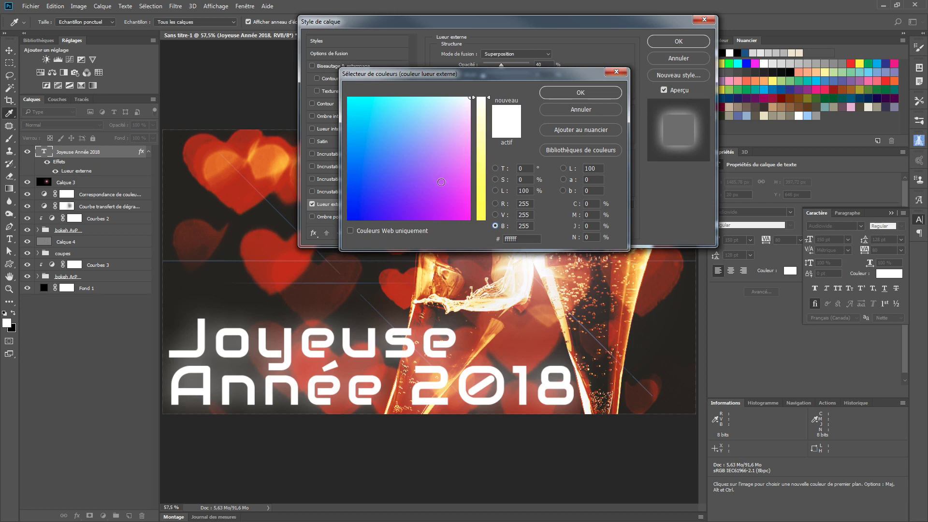
{"action": "left_click_drag", "start_coordinate": [425, 103], "coordinate": [397, 96]}
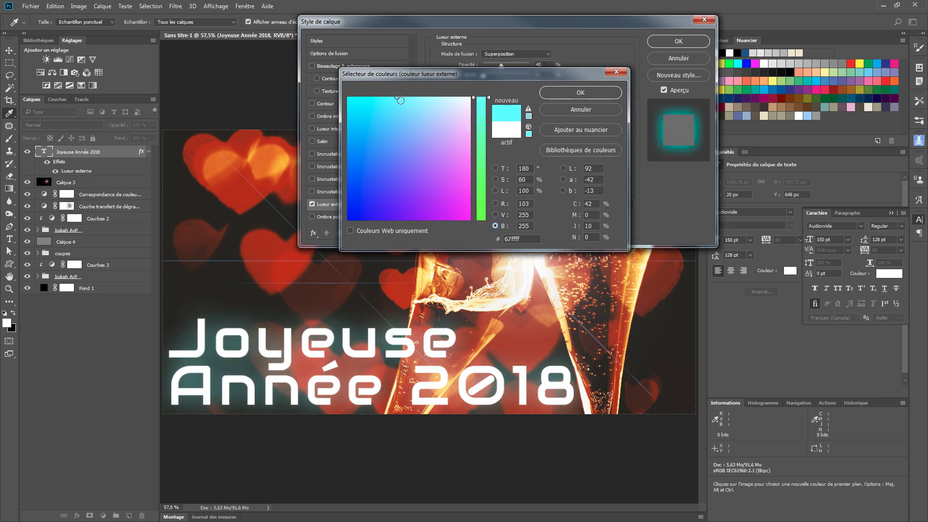
{"action": "left_click", "coordinate": [234, 254]}
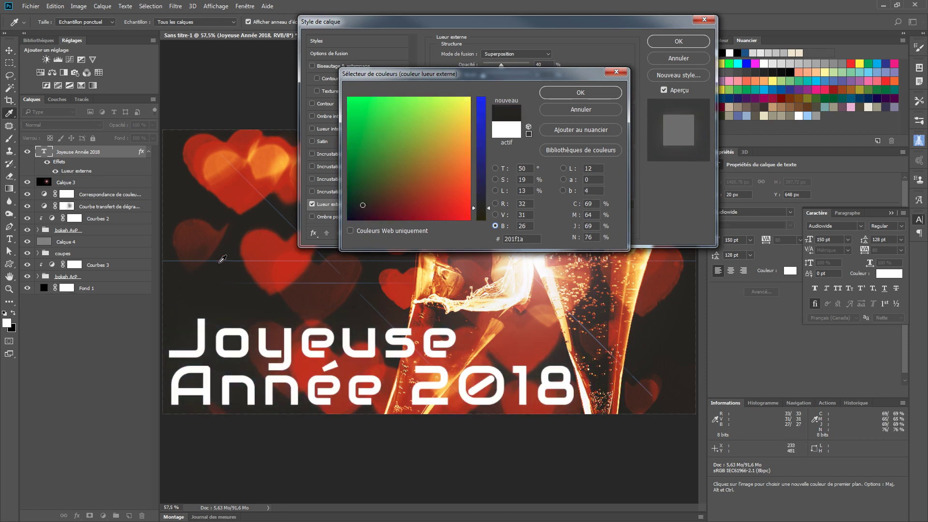
{"action": "left_click", "coordinate": [202, 259]}
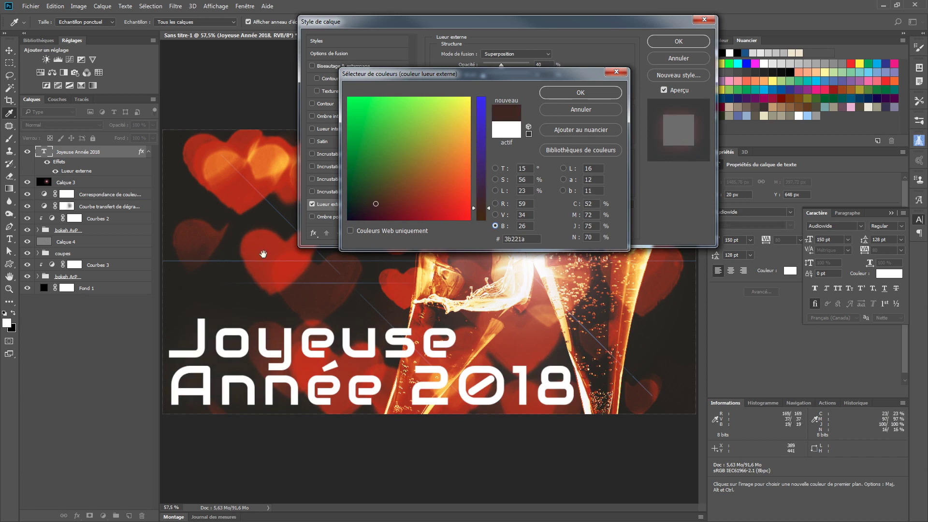
Step: Sample the blue horizontal light streak near the red heart as the outer glow colour, 3f5a79
{"action": "key", "text": "alt"}
{"action": "scroll", "coordinate": [281, 238], "scroll_direction": "up", "scroll_amount": 6}
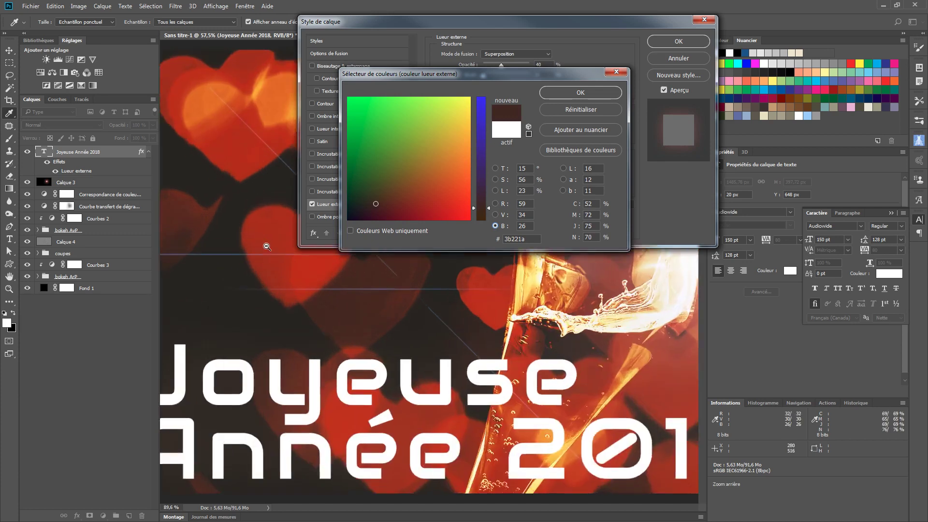
{"action": "scroll", "coordinate": [281, 237], "scroll_direction": "up", "scroll_amount": 2}
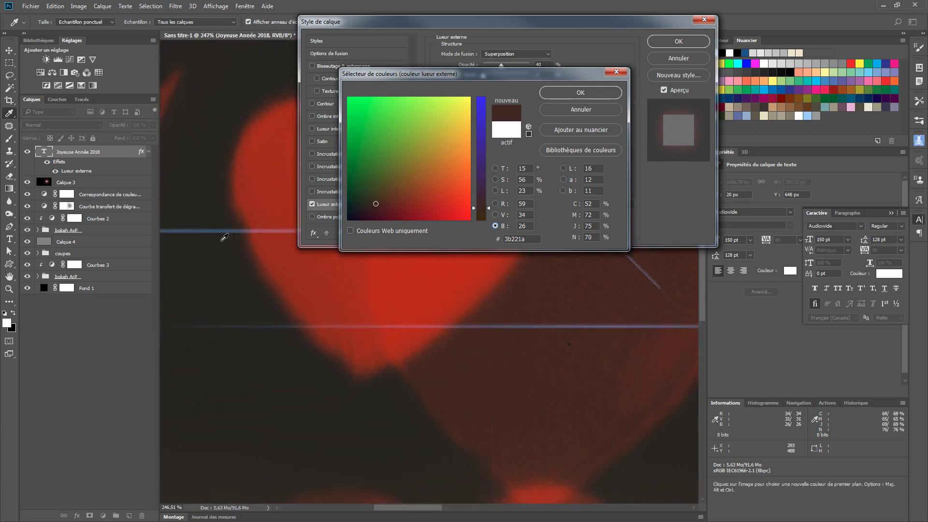
{"action": "left_click", "coordinate": [217, 227]}
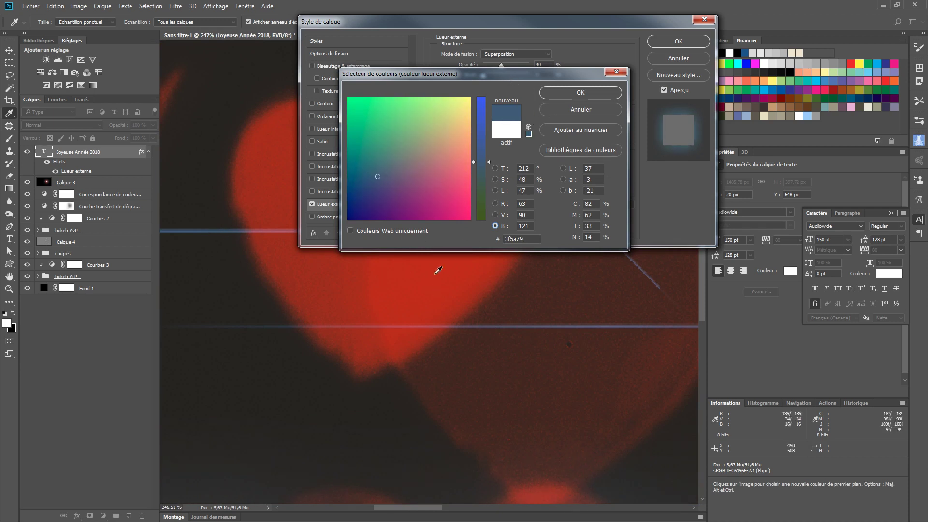
Step: Raise the brightness of the sampled glow colour to 87 %, giving 74a6df, and accept it
{"action": "key", "text": "alt"}
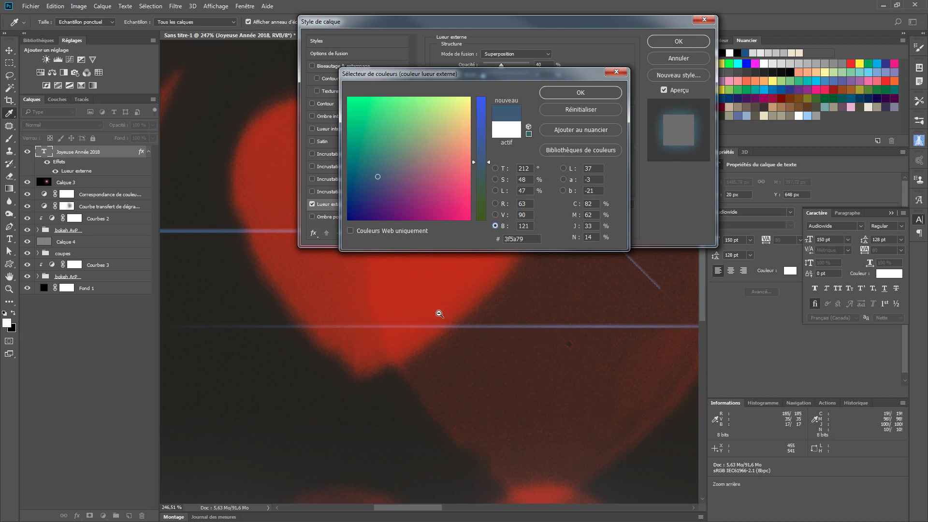
{"action": "left_click", "coordinate": [403, 331], "text": "alt"}
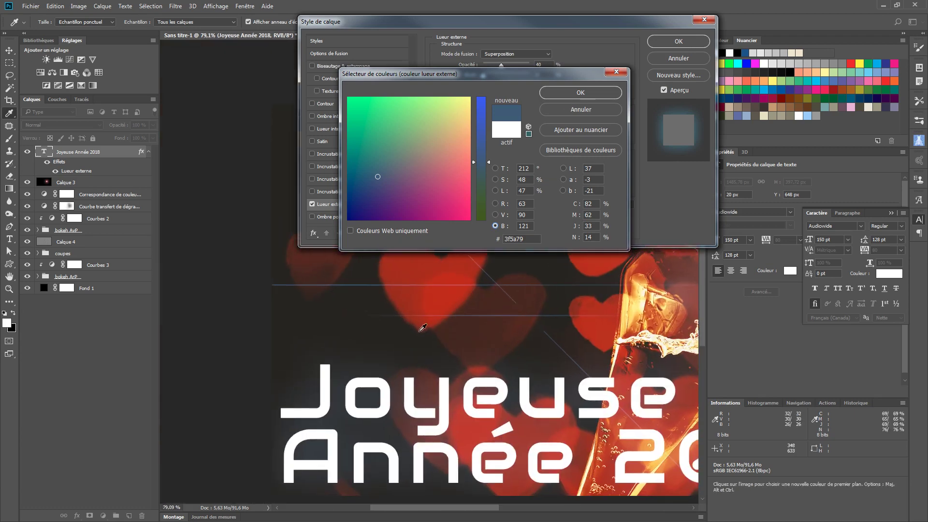
{"action": "left_click", "coordinate": [499, 179]}
{"action": "left_click", "coordinate": [497, 190]}
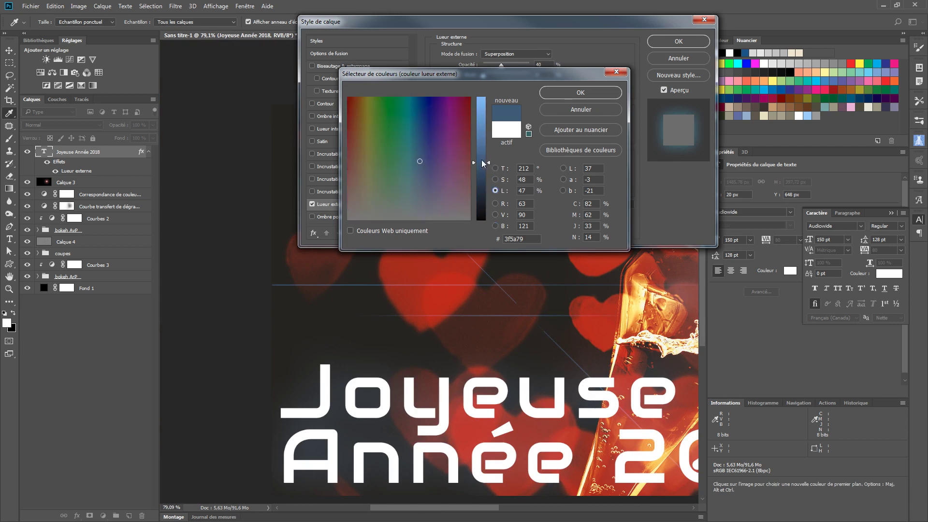
{"action": "left_click_drag", "start_coordinate": [483, 164], "coordinate": [483, 113]}
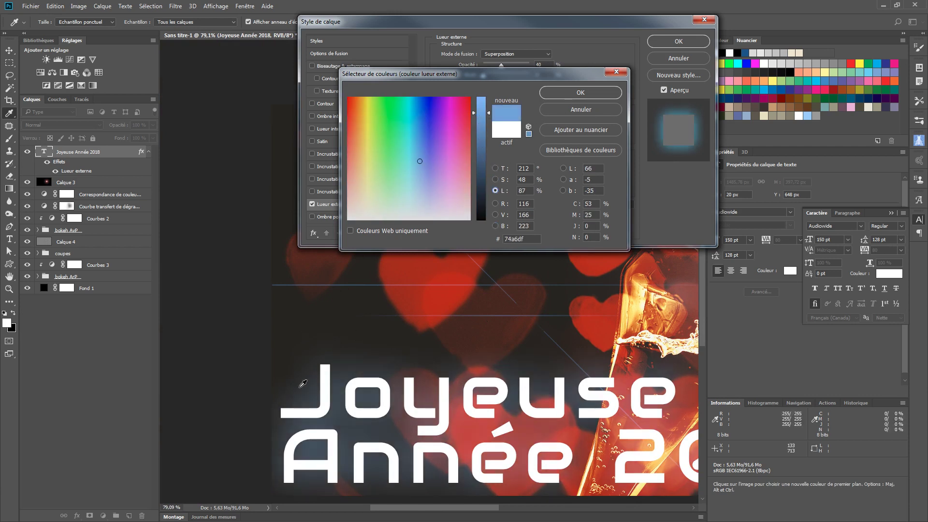
{"action": "left_click", "coordinate": [581, 93]}
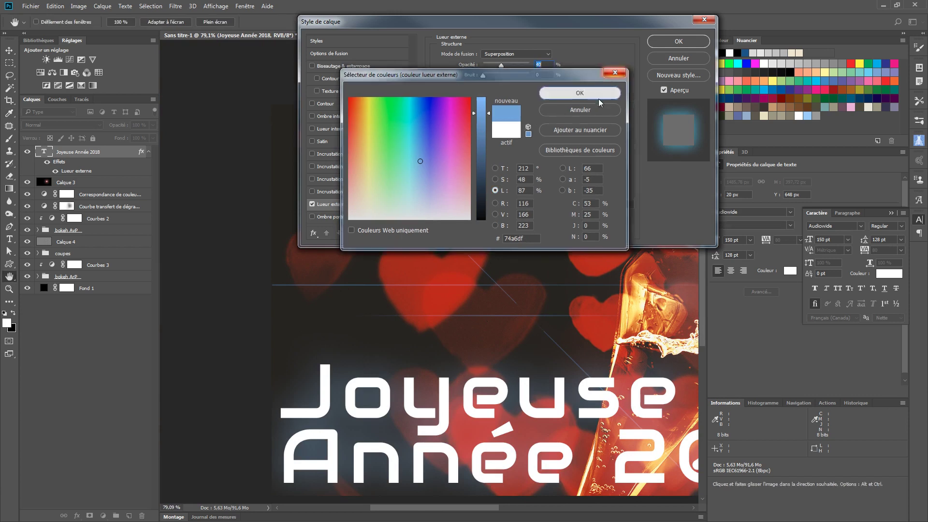
Step: Set the outer glow's opacity to 82 % and its size to 79 px, and apply the layer style
{"action": "left_click_drag", "start_coordinate": [569, 23], "coordinate": [589, 10]}
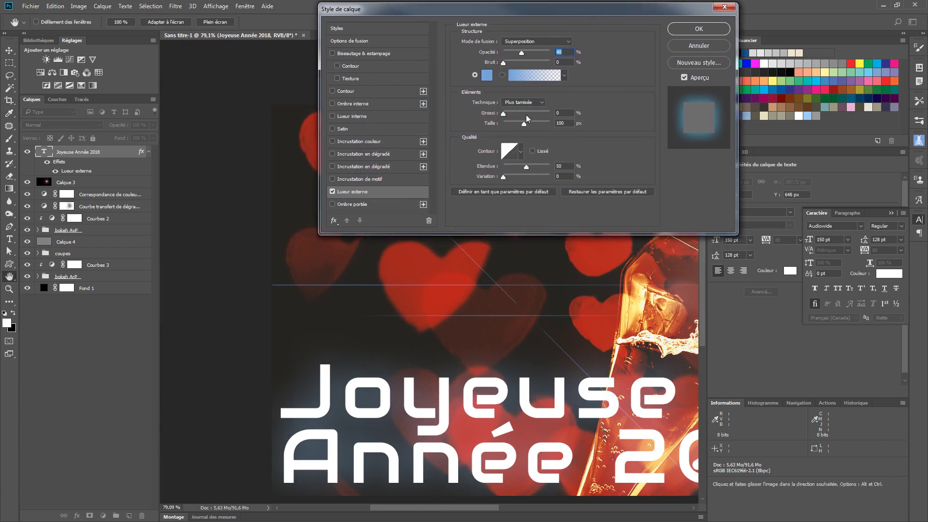
{"action": "left_click_drag", "start_coordinate": [524, 127], "coordinate": [515, 130]}
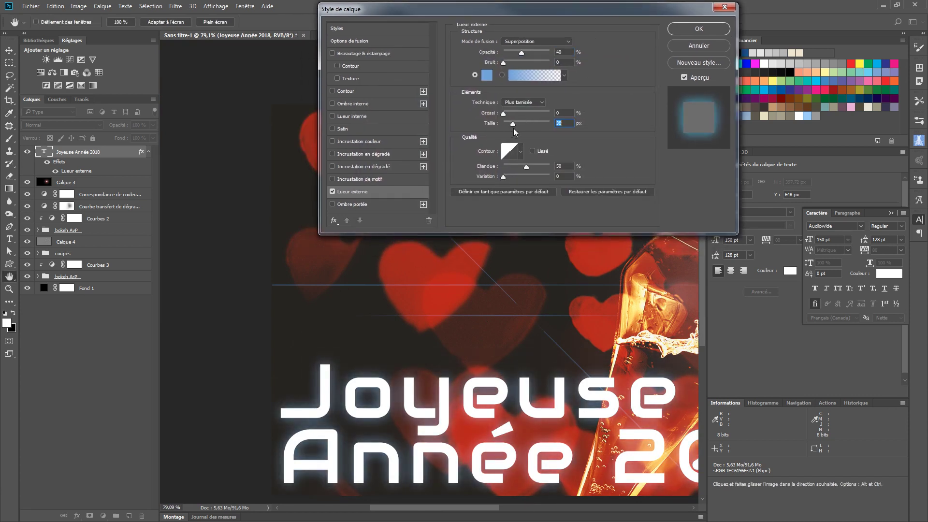
{"action": "left_click_drag", "start_coordinate": [521, 53], "coordinate": [543, 51]}
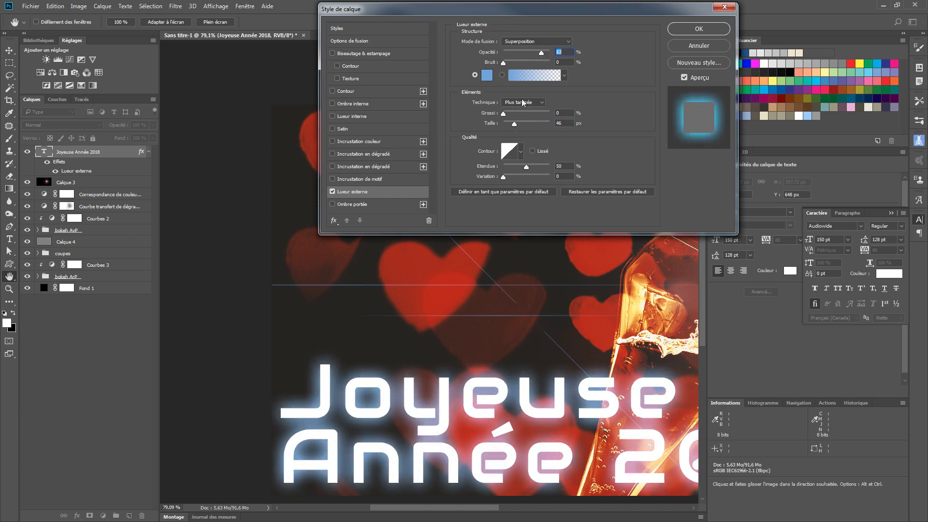
{"action": "left_click_drag", "start_coordinate": [515, 126], "coordinate": [519, 127]}
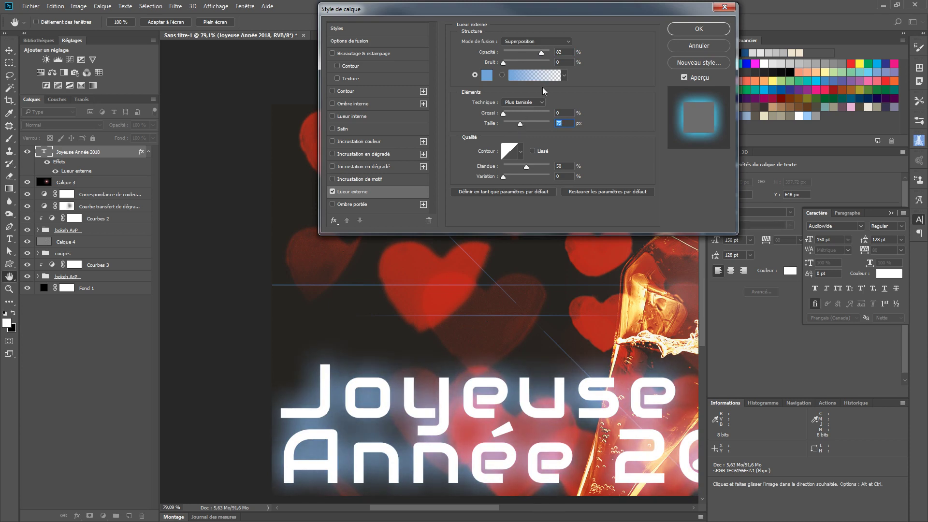
{"action": "left_click_drag", "start_coordinate": [588, 10], "coordinate": [733, 31]}
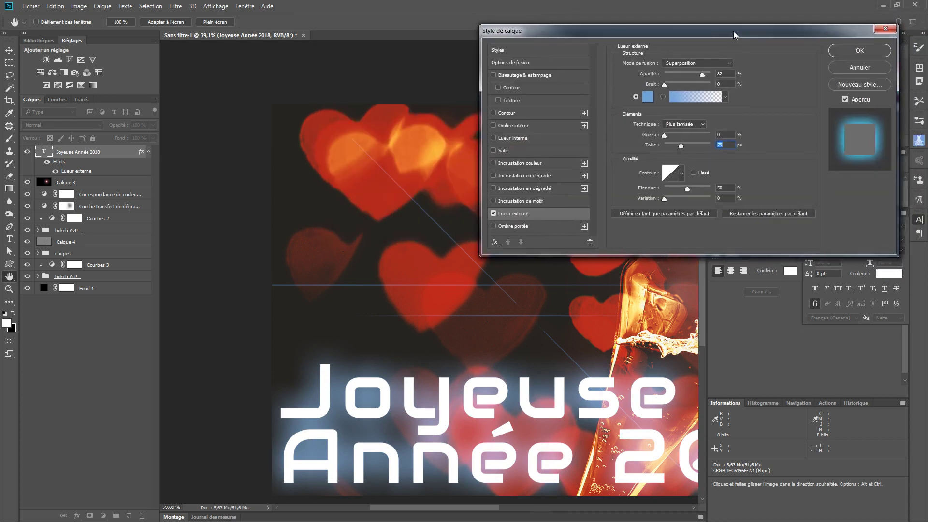
{"action": "left_click", "coordinate": [846, 51]}
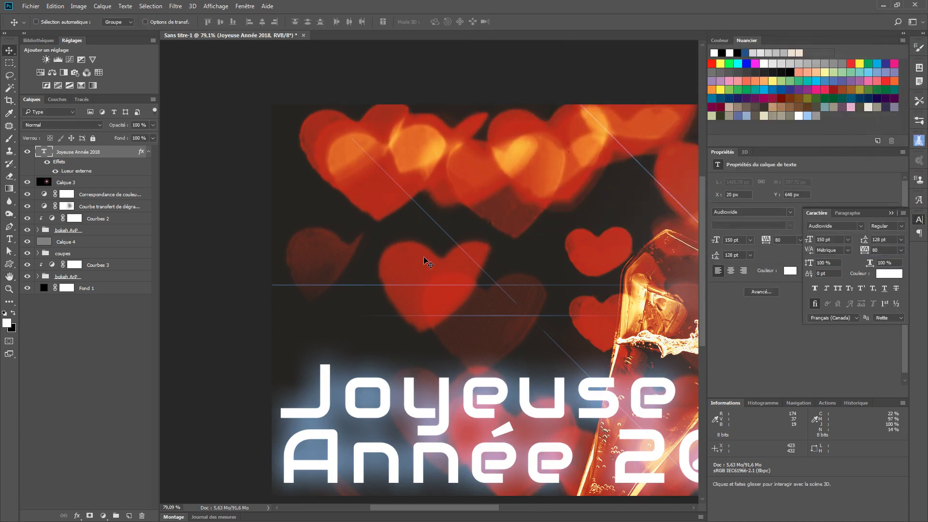
Step: Reopen the greeting's outer glow, compare the Précise technique with Plus tamisée, keep Plus tamisée and set the size to 49 px
{"action": "key", "text": "ctrl+0"}
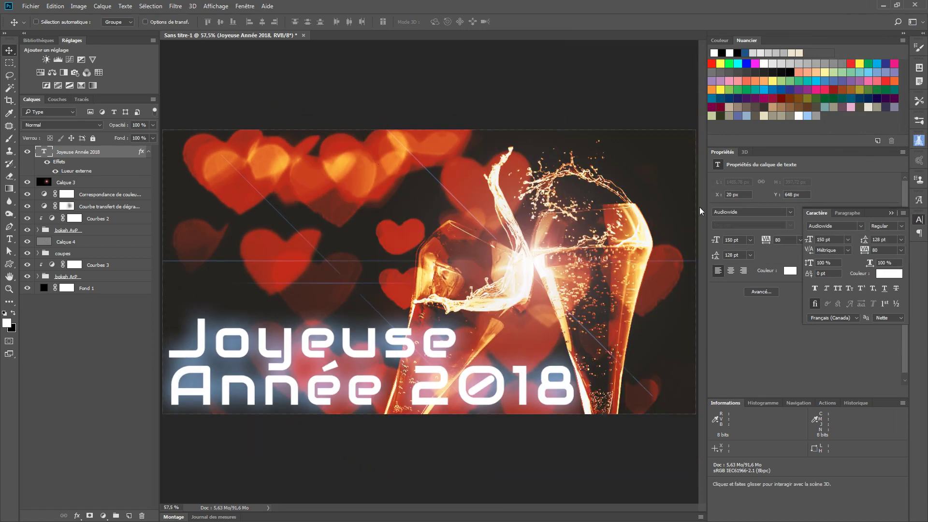
{"action": "double_click", "coordinate": [75, 172]}
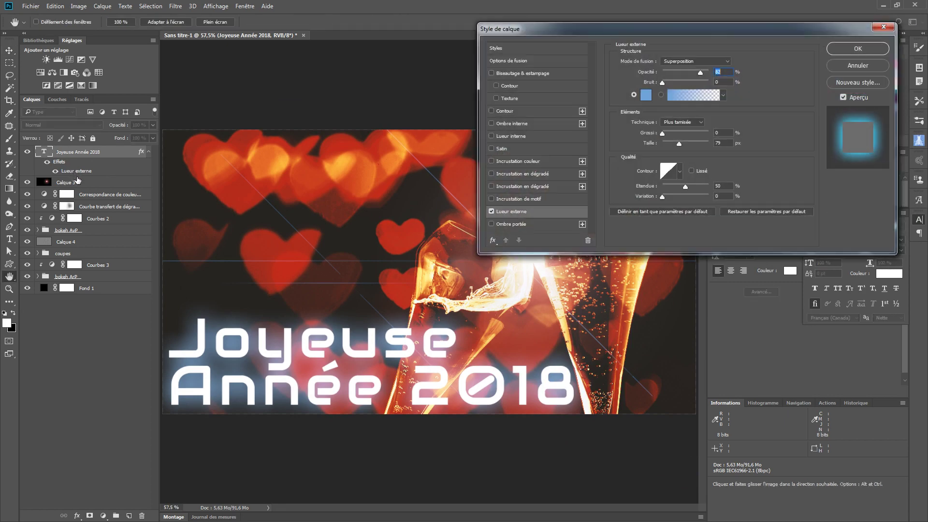
{"action": "left_click_drag", "start_coordinate": [730, 30], "coordinate": [717, 16]}
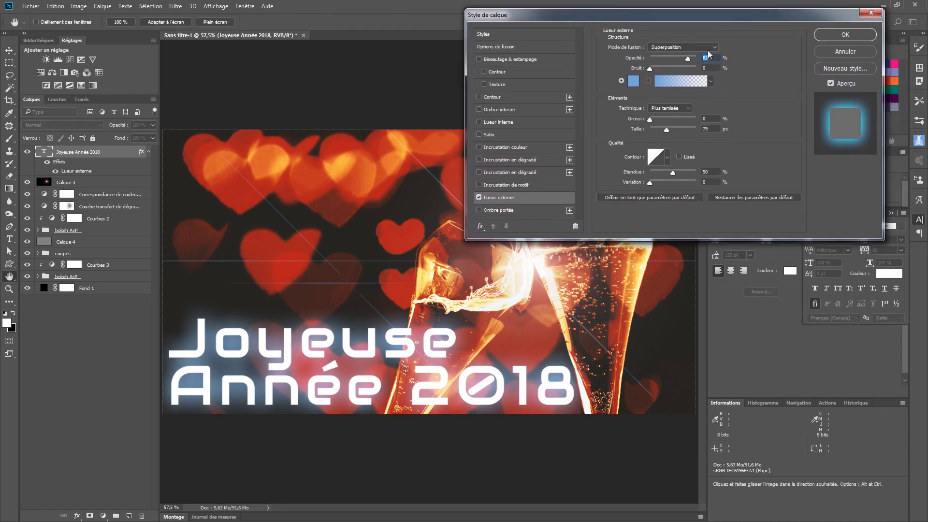
{"action": "left_click", "coordinate": [663, 109]}
{"action": "left_click", "coordinate": [664, 121]}
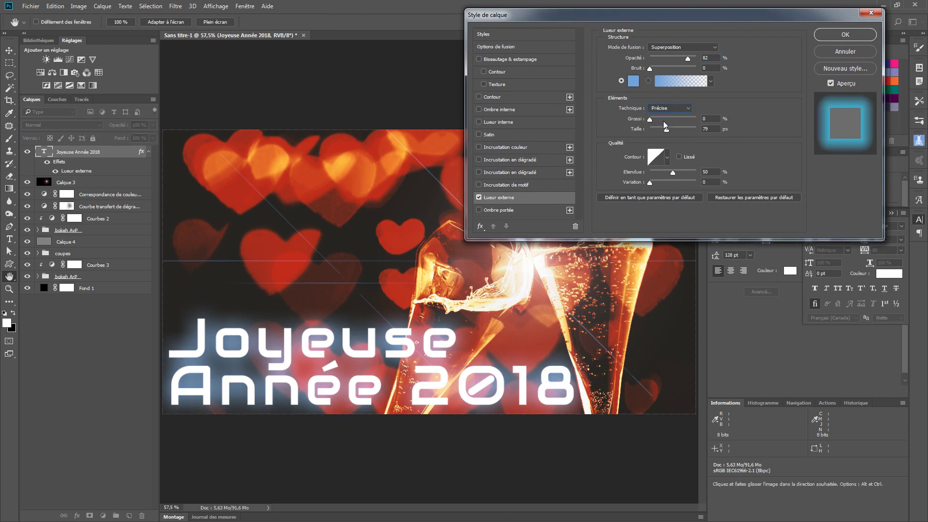
{"action": "left_click", "coordinate": [663, 108]}
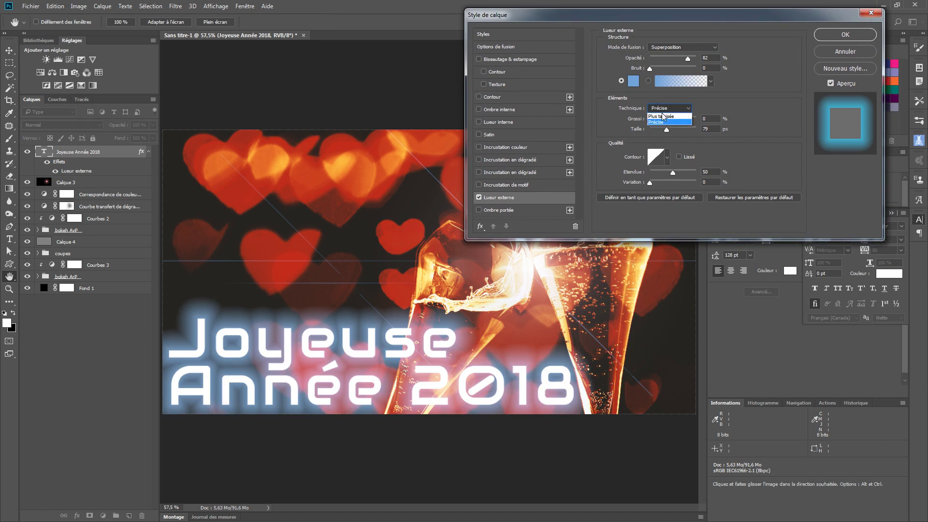
{"action": "left_click", "coordinate": [665, 115]}
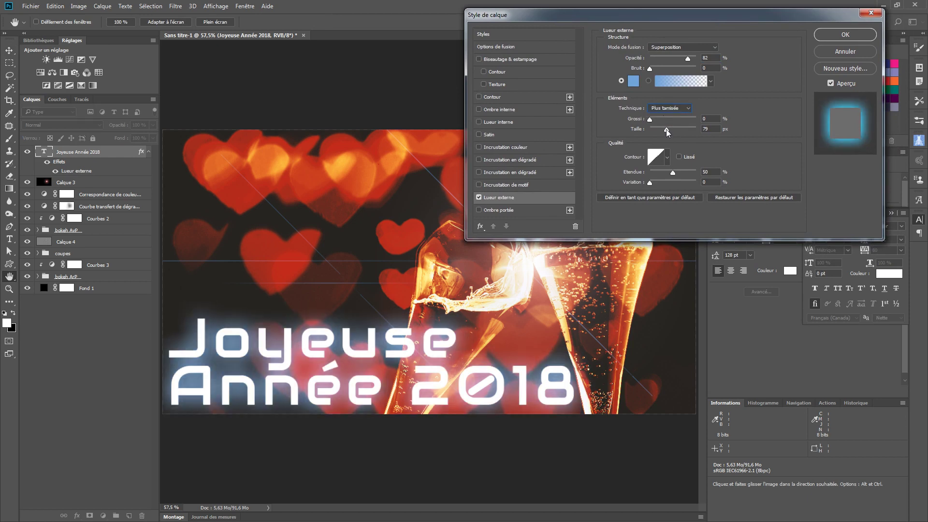
{"action": "left_click_drag", "start_coordinate": [668, 133], "coordinate": [661, 128]}
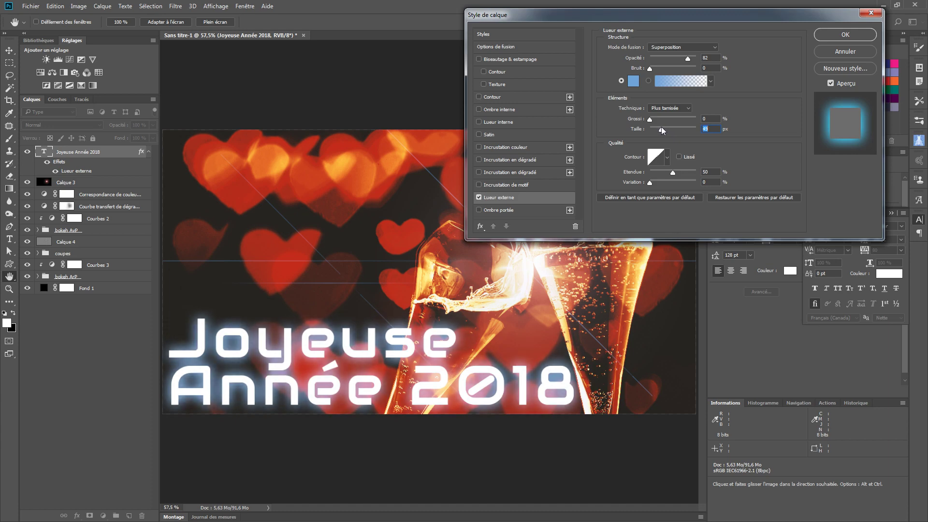
Step: Increase the glow colour's saturation to 64 %, giving 5193df, and apply the layer style
{"action": "left_click", "coordinate": [634, 82]}
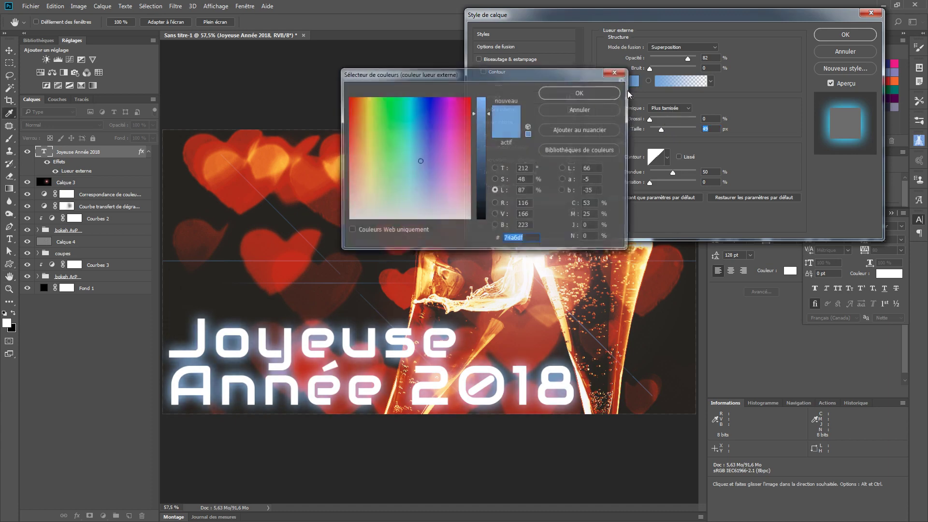
{"action": "left_click", "coordinate": [496, 179]}
{"action": "left_click_drag", "start_coordinate": [484, 163], "coordinate": [483, 142]}
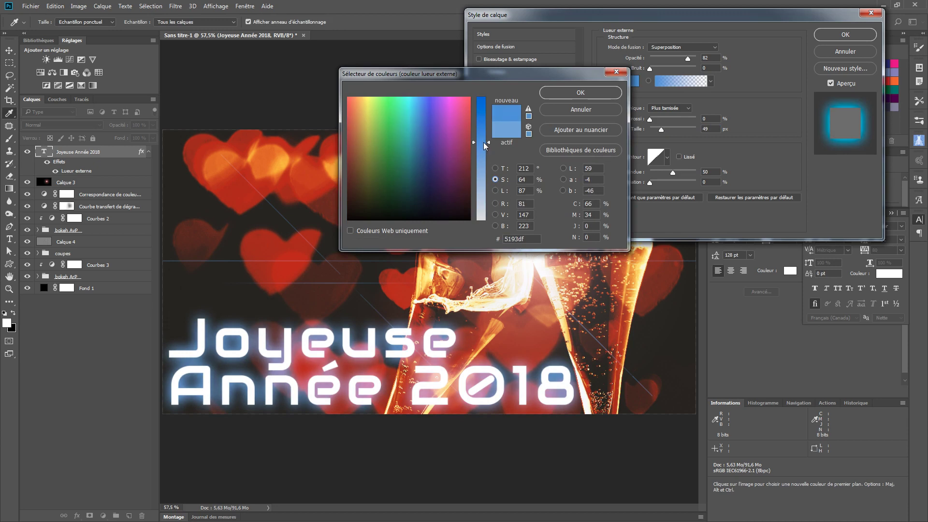
{"action": "left_click", "coordinate": [565, 93]}
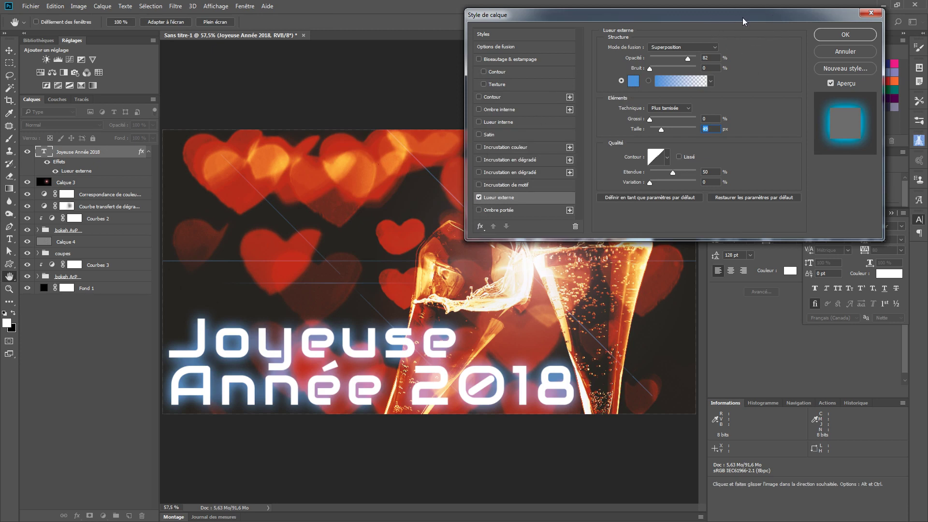
{"action": "left_click", "coordinate": [838, 34]}
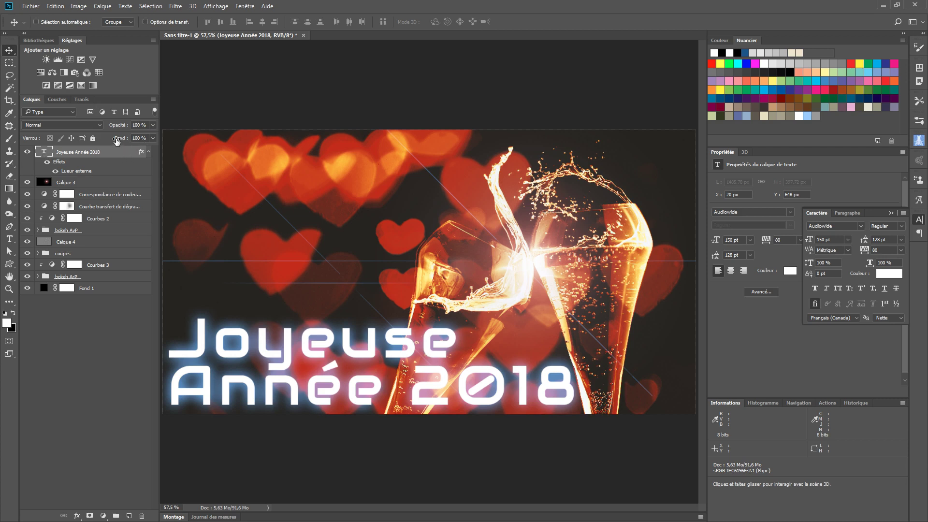
Step: Recolour the whole greeting text with a very pale cyan tint at full brightness
{"action": "left_click_drag", "start_coordinate": [116, 141], "coordinate": [161, 121]}
{"action": "double_click", "coordinate": [43, 153]}
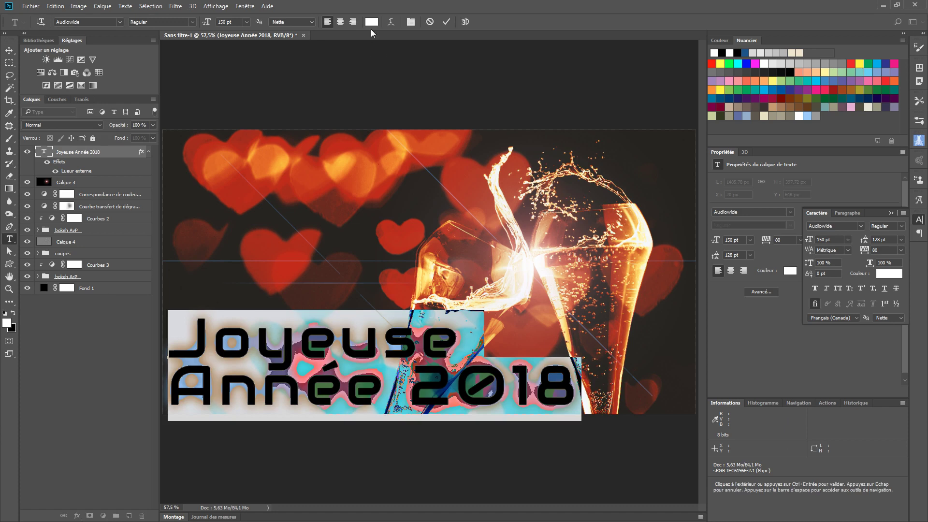
{"action": "left_click", "coordinate": [371, 22]}
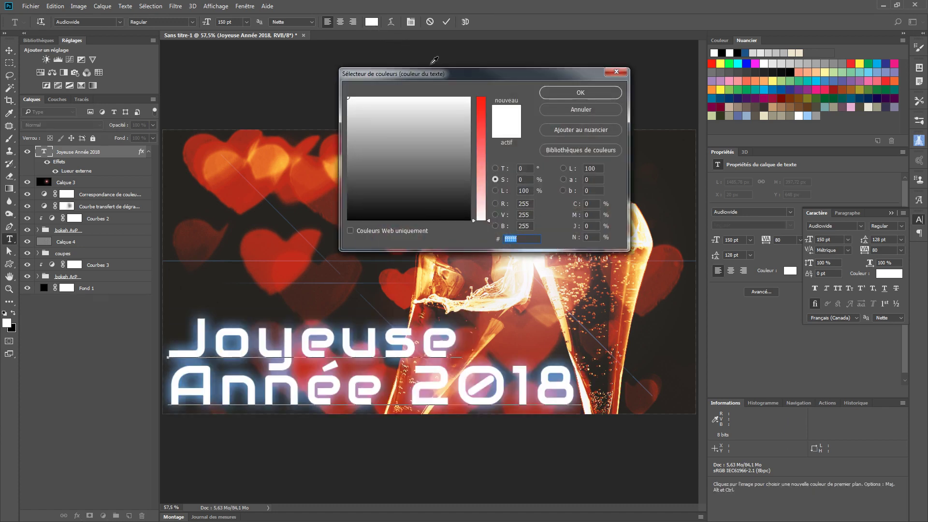
{"action": "left_click", "coordinate": [496, 190]}
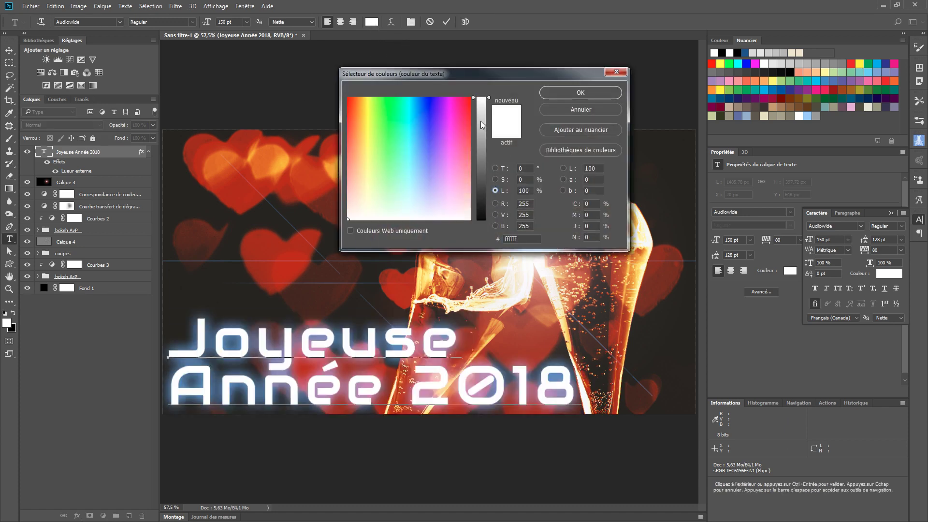
{"action": "mouse_move", "coordinate": [483, 100]}
{"action": "left_mouse_down"}
{"action": "mouse_move", "coordinate": [481, 117]}
{"action": "mouse_move", "coordinate": [484, 92]}
{"action": "left_mouse_up"}
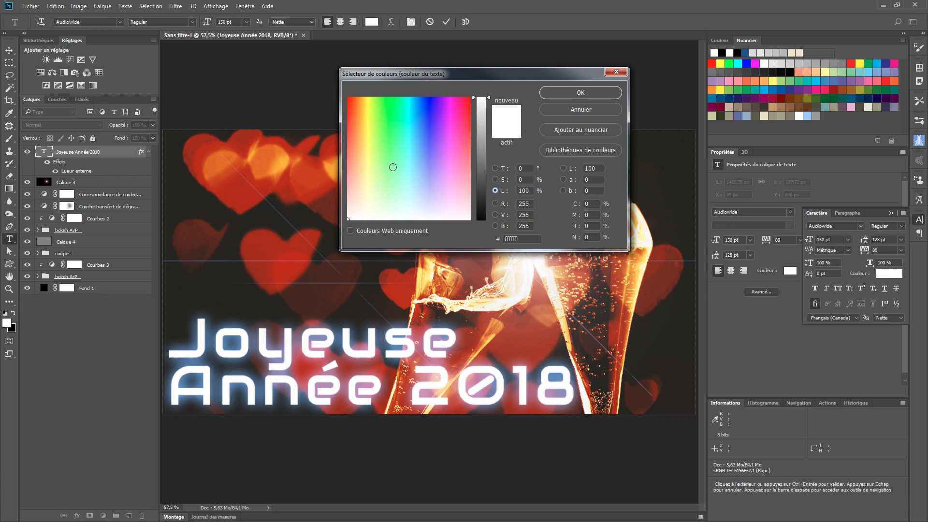
{"action": "mouse_move", "coordinate": [375, 210]}
{"action": "left_mouse_down"}
{"action": "mouse_move", "coordinate": [363, 202]}
{"action": "mouse_move", "coordinate": [369, 213]}
{"action": "mouse_move", "coordinate": [412, 205]}
{"action": "mouse_move", "coordinate": [408, 213]}
{"action": "left_mouse_up"}
{"action": "left_click", "coordinate": [413, 204]}
{"action": "left_click_drag", "start_coordinate": [408, 214], "coordinate": [408, 213]}
{"action": "left_click", "coordinate": [561, 93]}
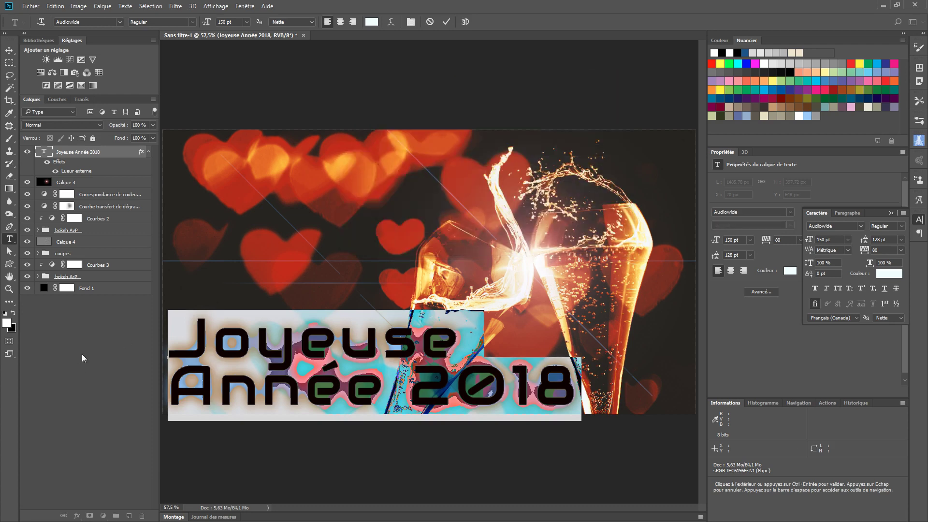
Step: Commit the greeting's colour change, deselect all layers and collapse the text layer's effects list
{"action": "left_click", "coordinate": [446, 22]}
{"action": "left_click", "coordinate": [85, 399]}
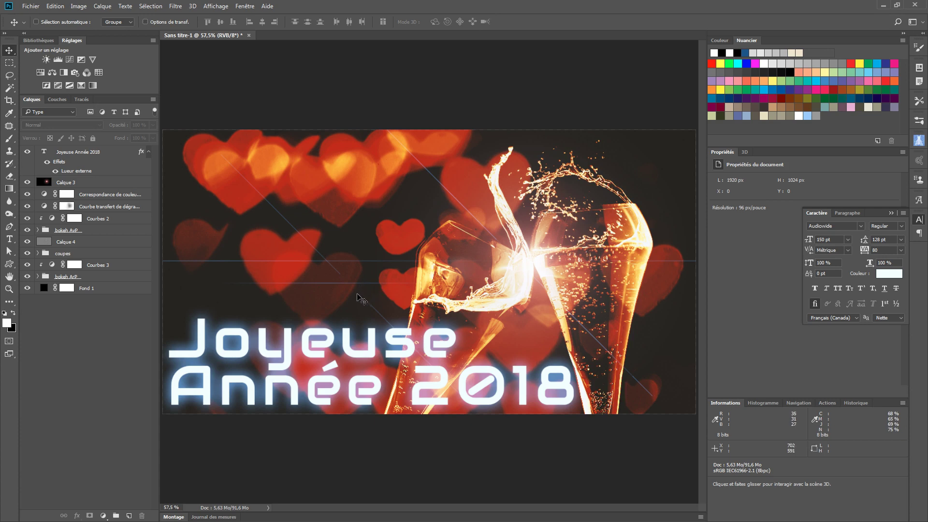
{"action": "left_click", "coordinate": [149, 153]}
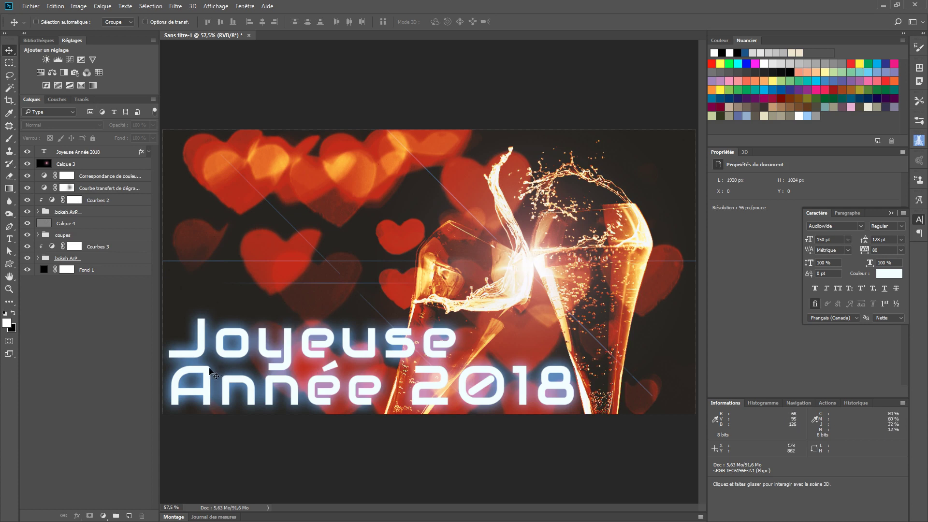
Step: Stamp all visible layers into a new layer above the greeting and render a 110 % Focale fixe Film Halo at the start of "Année"
{"action": "left_click_drag", "start_coordinate": [90, 154], "coordinate": [95, 154]}
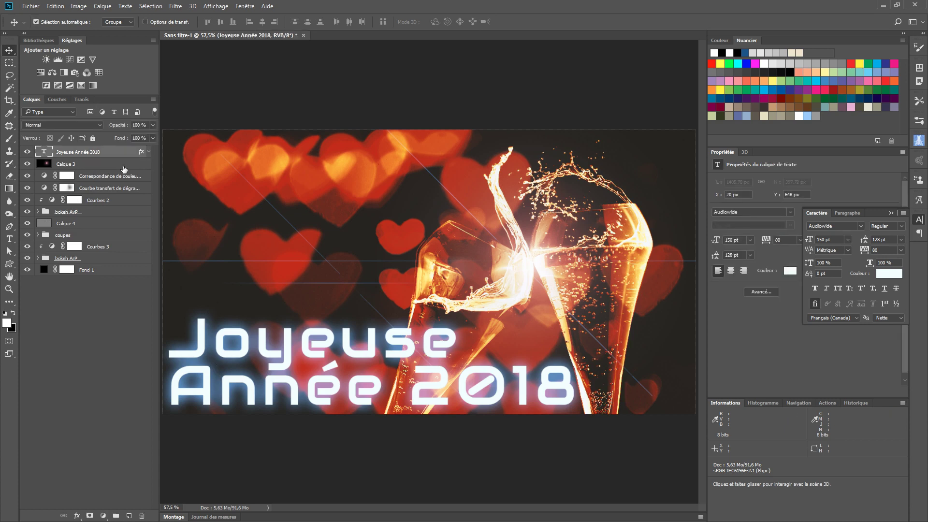
{"action": "key", "text": "ctrl+shift+alt+e"}
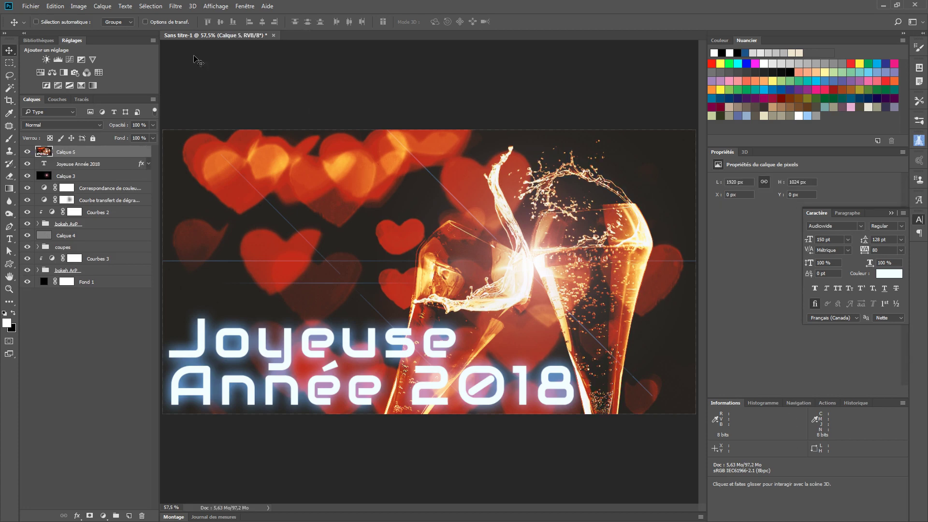
{"action": "left_click", "coordinate": [180, 7]}
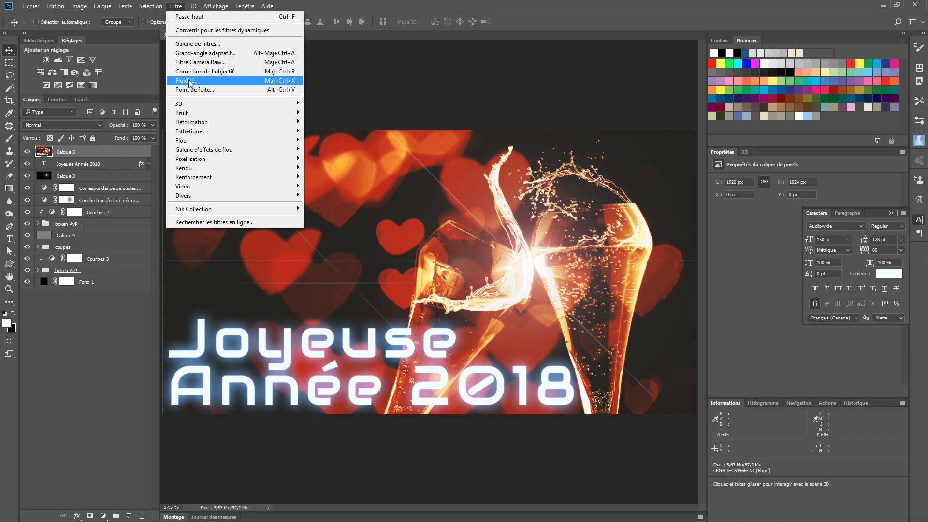
{"action": "mouse_move", "coordinate": [202, 167]}
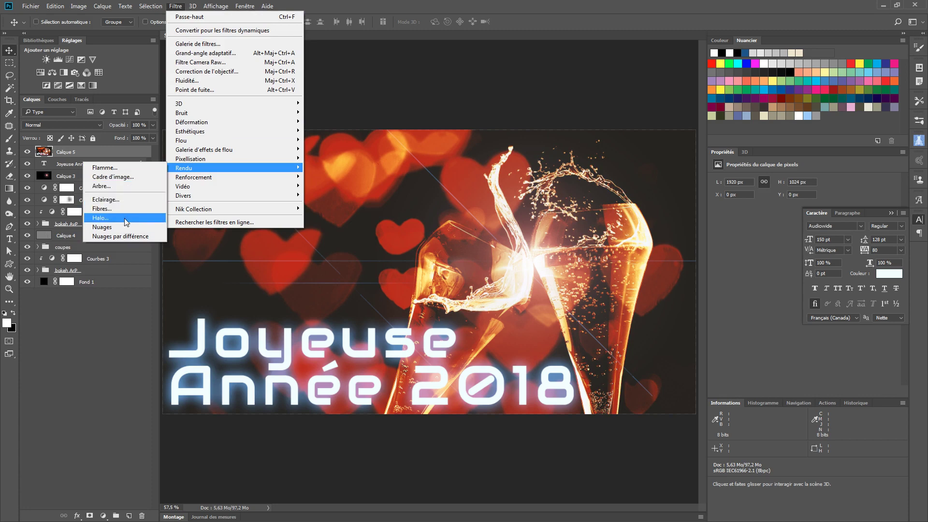
{"action": "left_click", "coordinate": [102, 218]}
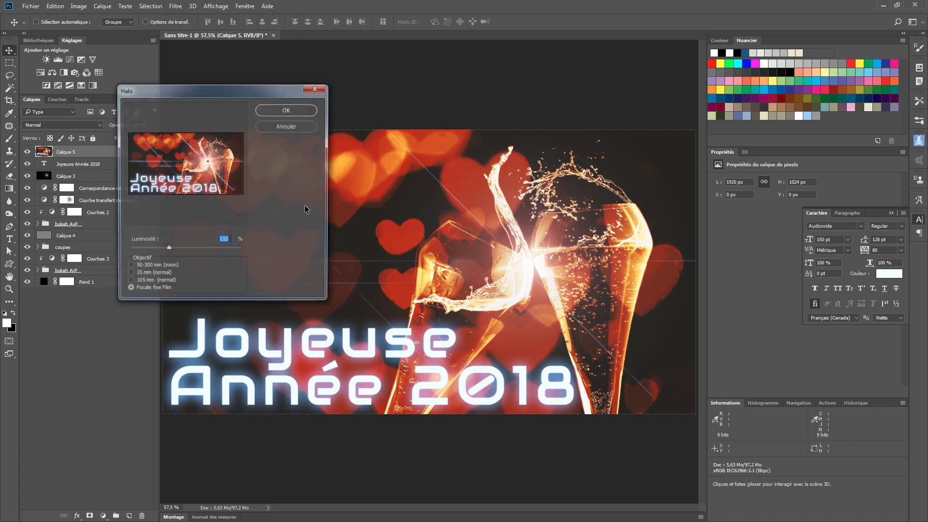
{"action": "left_click", "coordinate": [140, 187]}
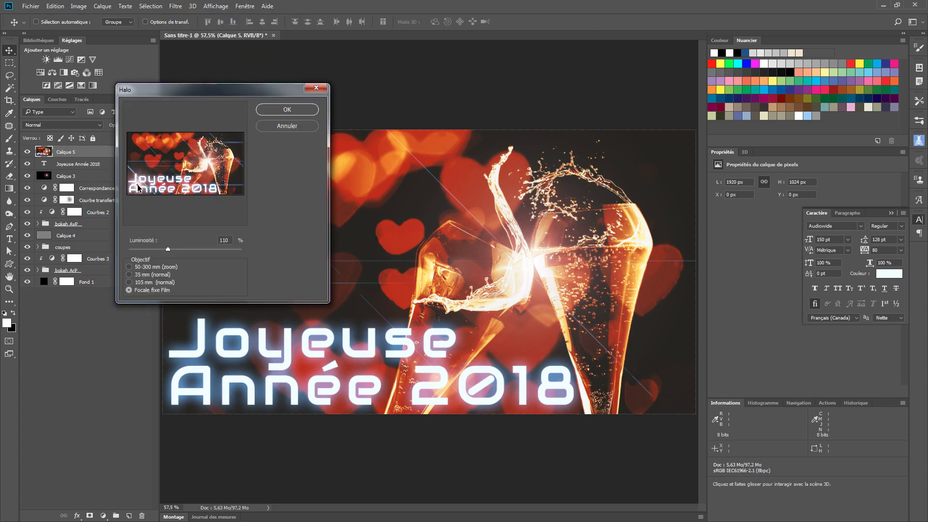
{"action": "left_click", "coordinate": [275, 111]}
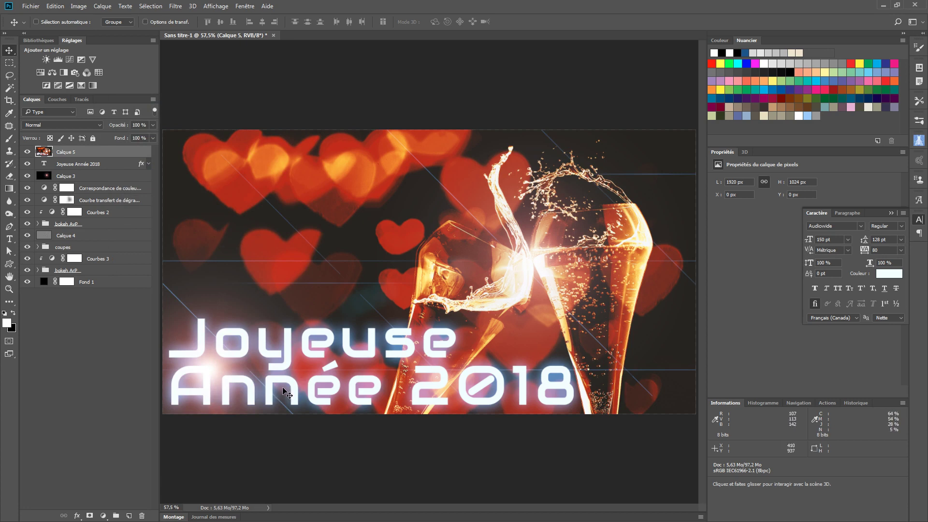
Step: Toggle the stamped layer's visibility to compare the composite with and without the new halo
{"action": "left_click", "coordinate": [27, 153]}
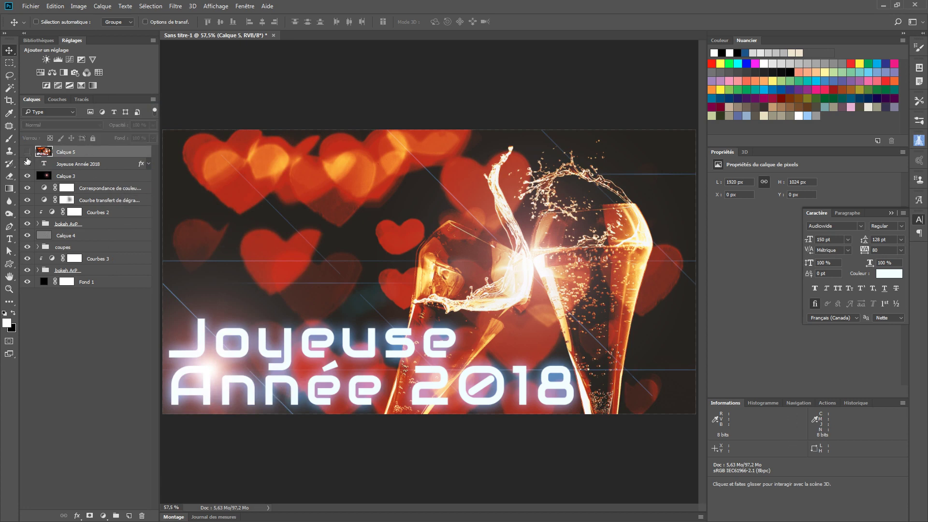
{"action": "left_click", "coordinate": [27, 153]}
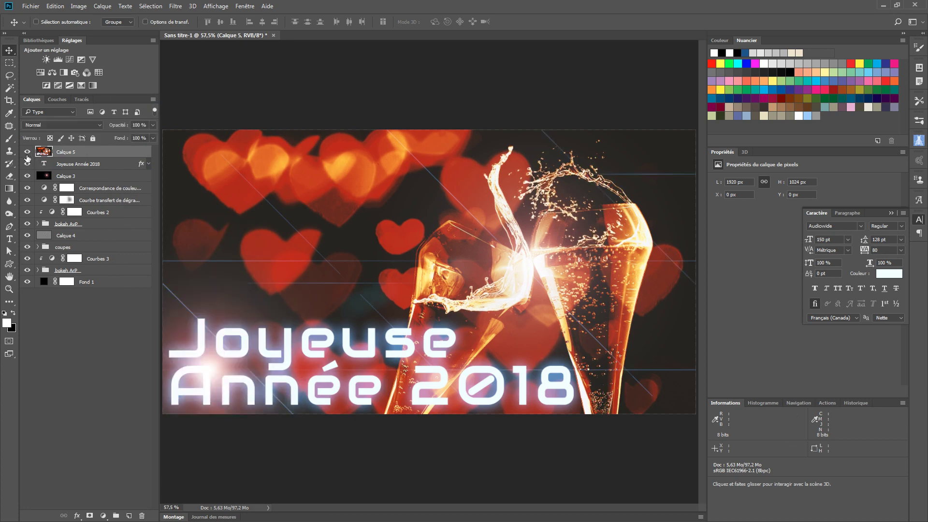
{"action": "left_click", "coordinate": [27, 152]}
{"action": "left_click", "coordinate": [27, 153]}
Step: Replace the stamped layer's content with a solid black fill and reapply the last Halo filter to it
{"action": "key", "text": "ctrl+BackSpace"}
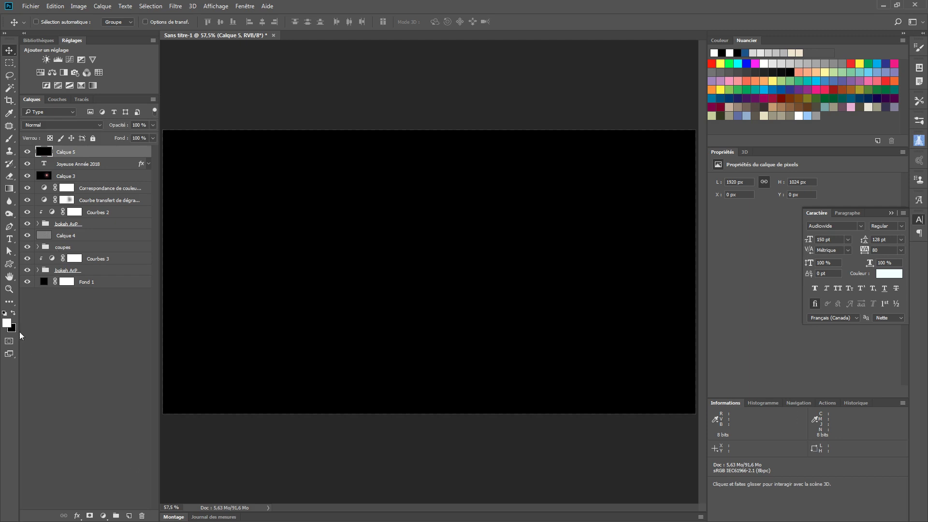
{"action": "key", "text": "alt+BackSpace"}
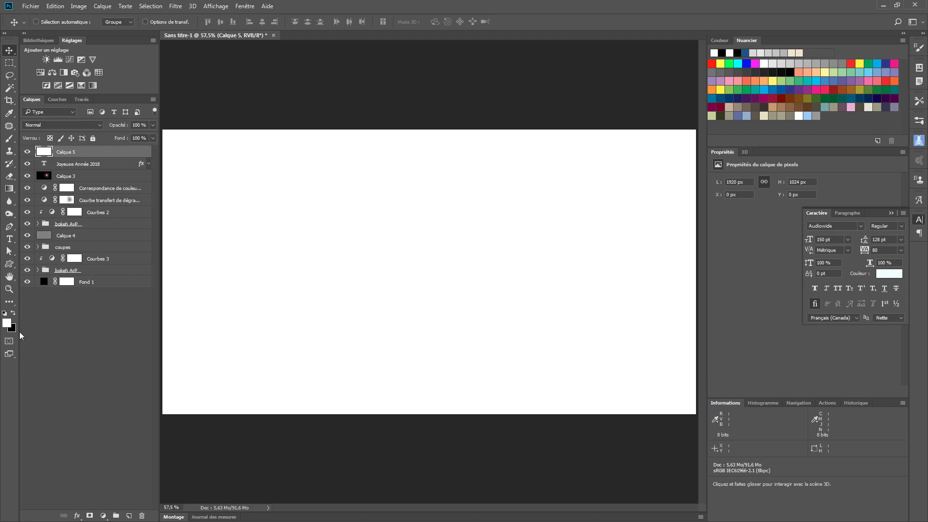
{"action": "key", "text": "ctrl+BackSpace"}
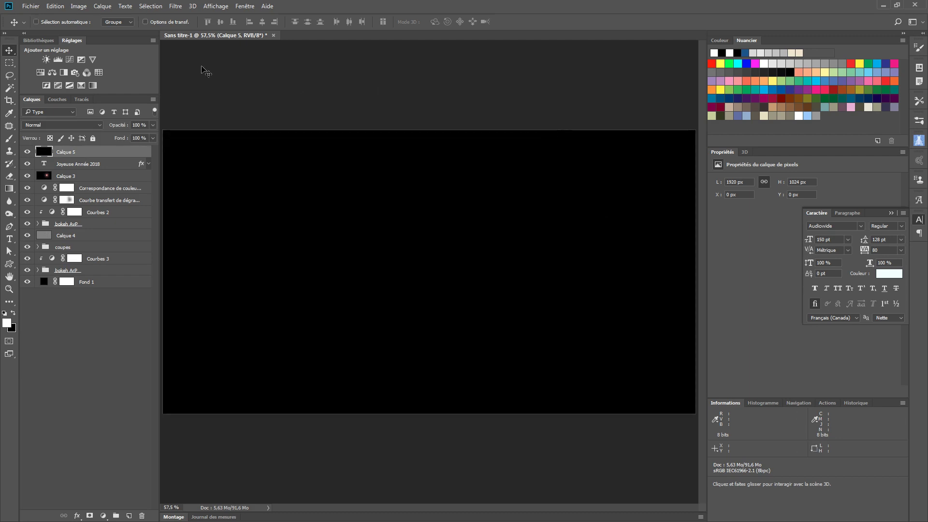
{"action": "key", "text": "ctrl+f"}
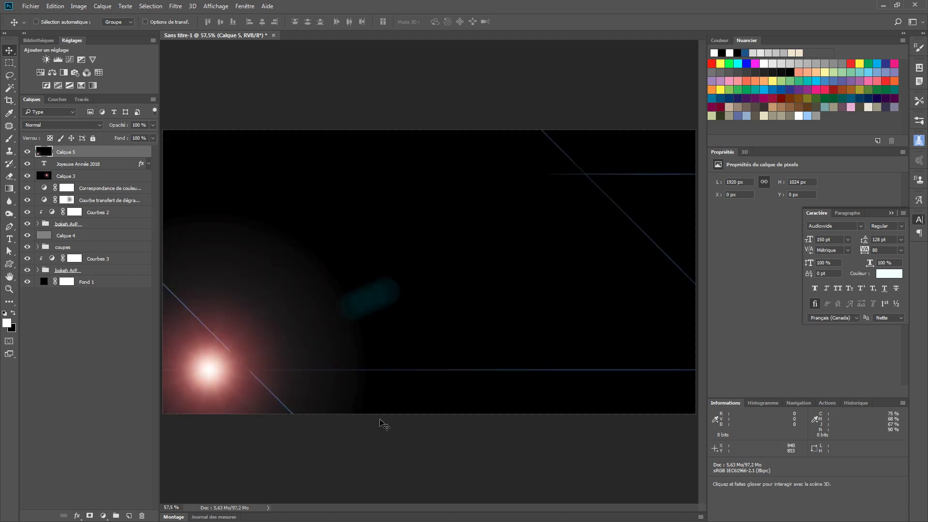
Step: Set the halo layer's blend mode to Superposition and deselect all layers
{"action": "left_click", "coordinate": [59, 126]}
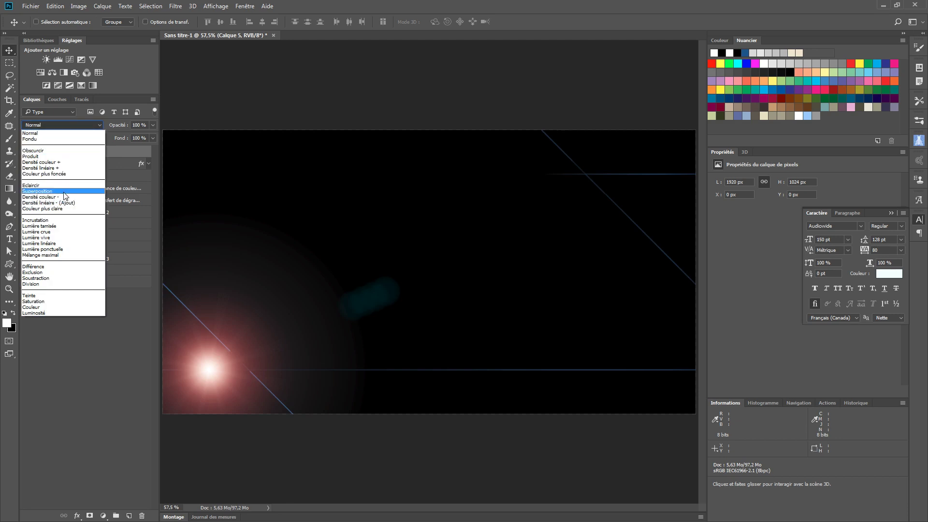
{"action": "left_click", "coordinate": [64, 193]}
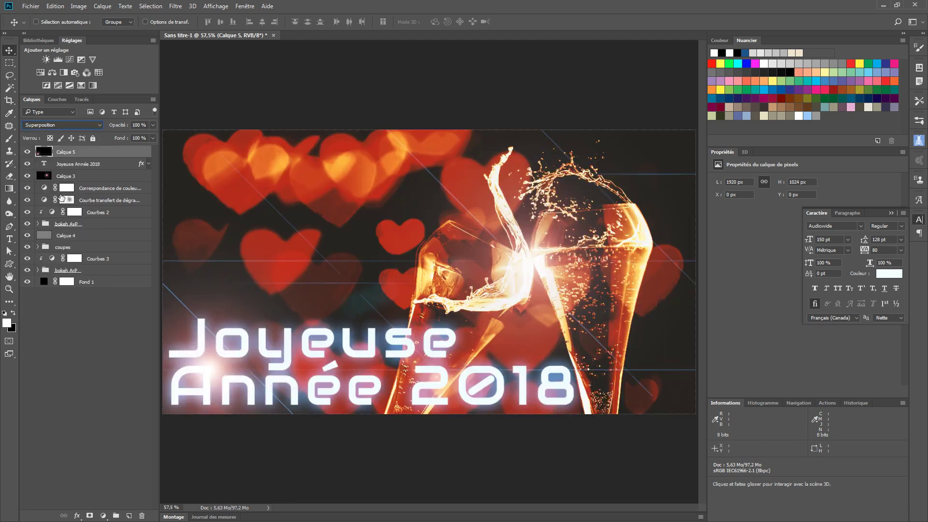
{"action": "left_click", "coordinate": [62, 367]}
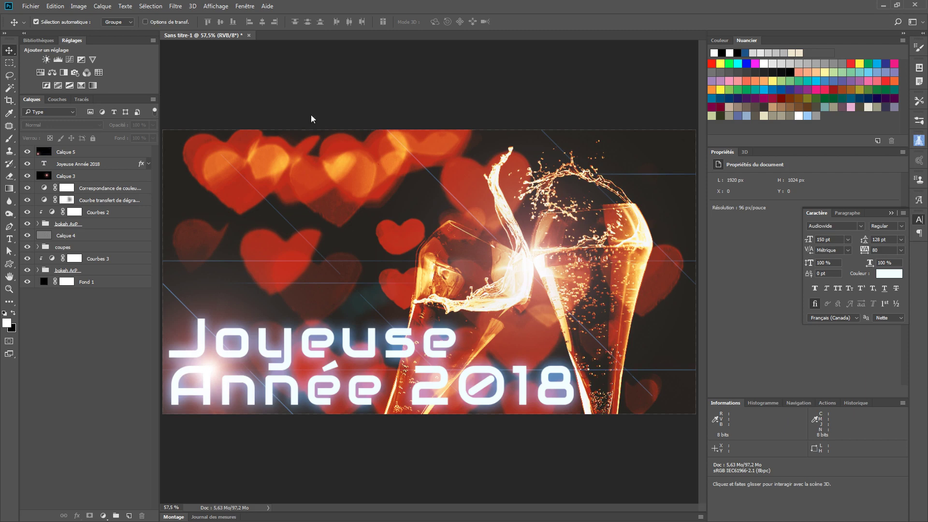
Step: Start saving the composite as a file and browse to the Montages folder in PHOTOGRAPHIE's phototheque share
{"action": "key", "text": "ctrl+s"}
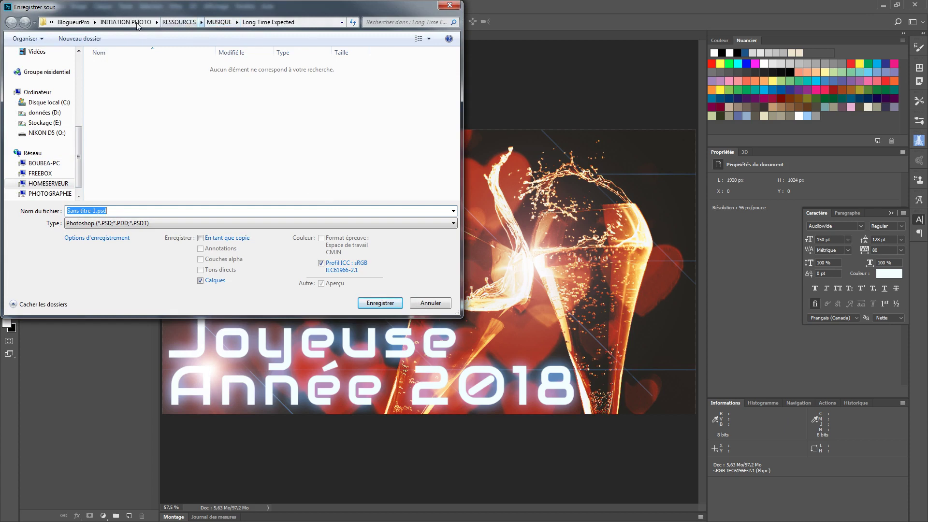
{"action": "scroll", "coordinate": [41, 180], "scroll_direction": "down", "scroll_amount": 1}
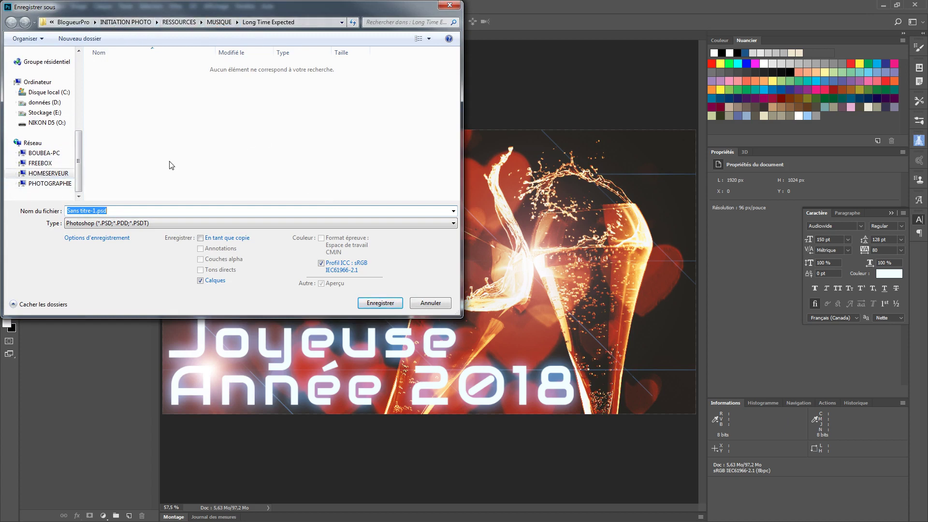
{"action": "left_click", "coordinate": [38, 174]}
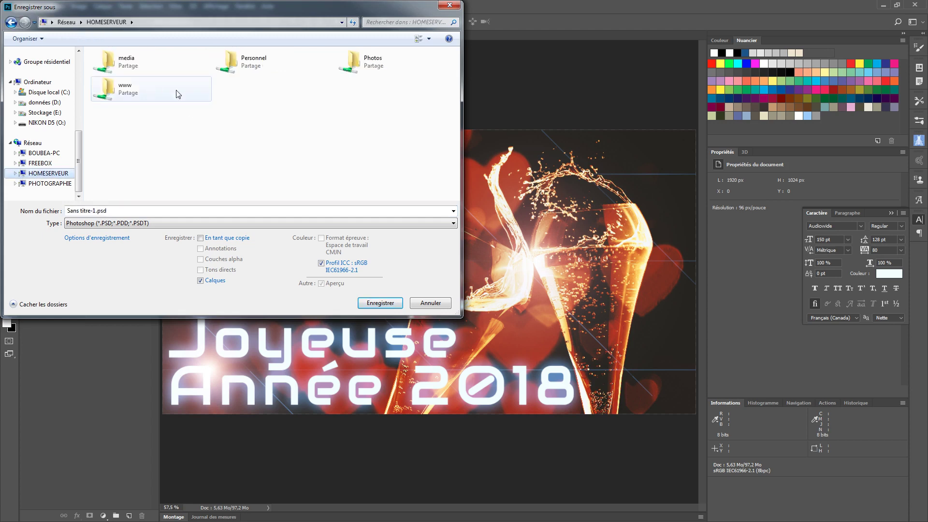
{"action": "left_click", "coordinate": [41, 184]}
{"action": "left_click", "coordinate": [369, 71]}
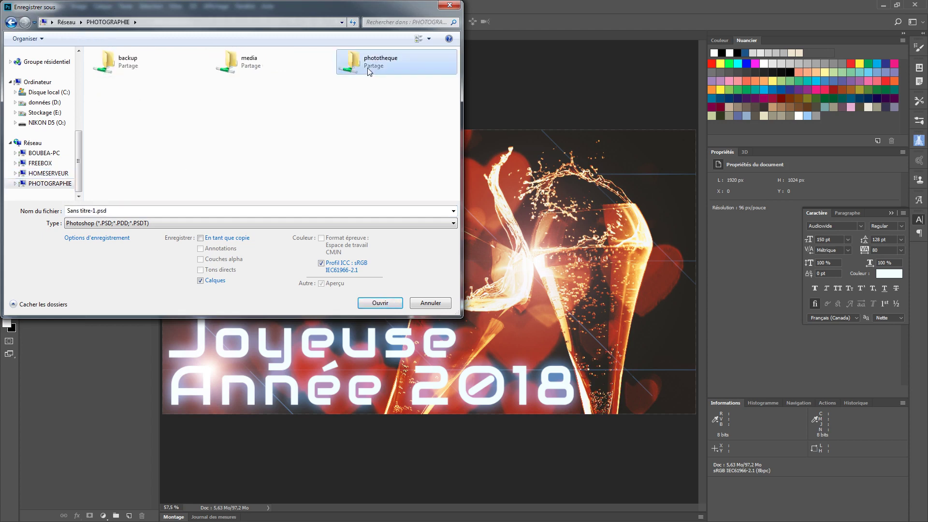
{"action": "double_click", "coordinate": [369, 71]}
{"action": "scroll", "coordinate": [132, 121], "scroll_direction": "down", "scroll_amount": 3}
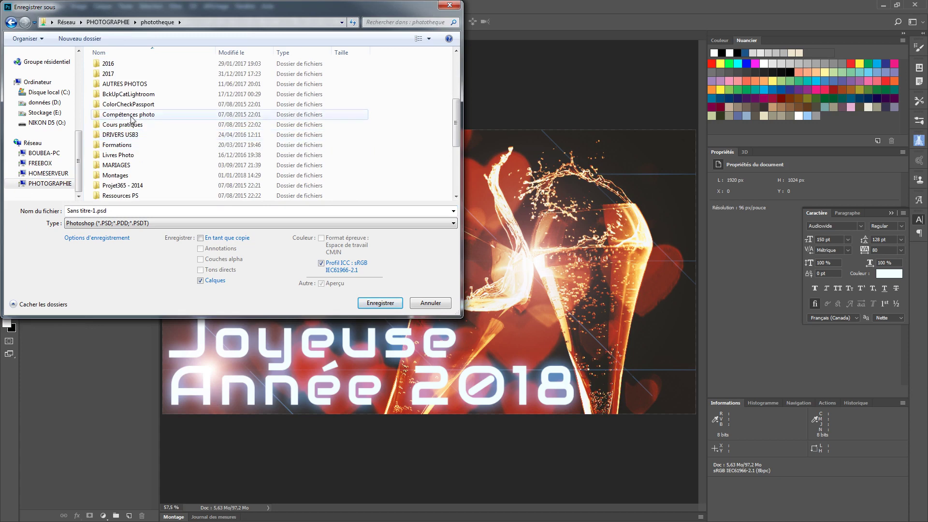
{"action": "double_click", "coordinate": [140, 175]}
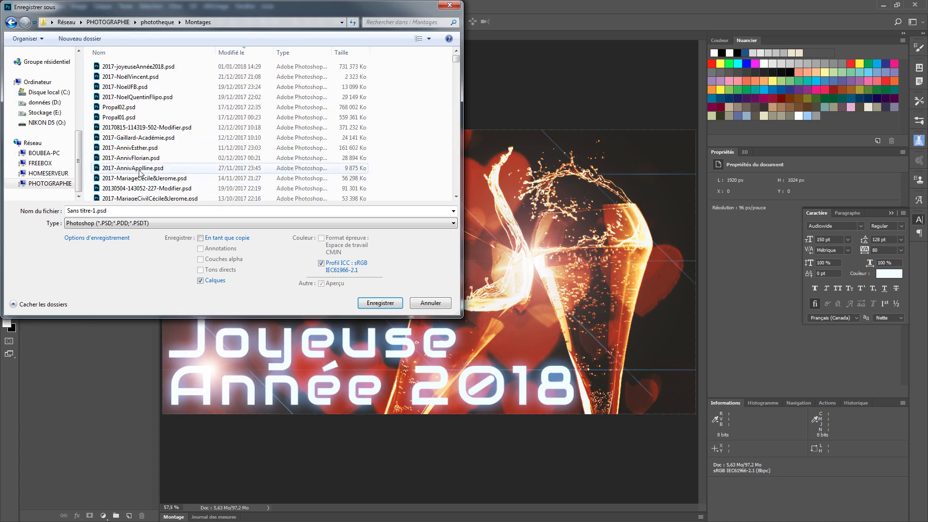
Step: Change the save location to the INITIATION PHOTO folder within the BlogueurPro favourite
{"action": "scroll", "coordinate": [82, 71], "scroll_direction": "up", "scroll_amount": 4}
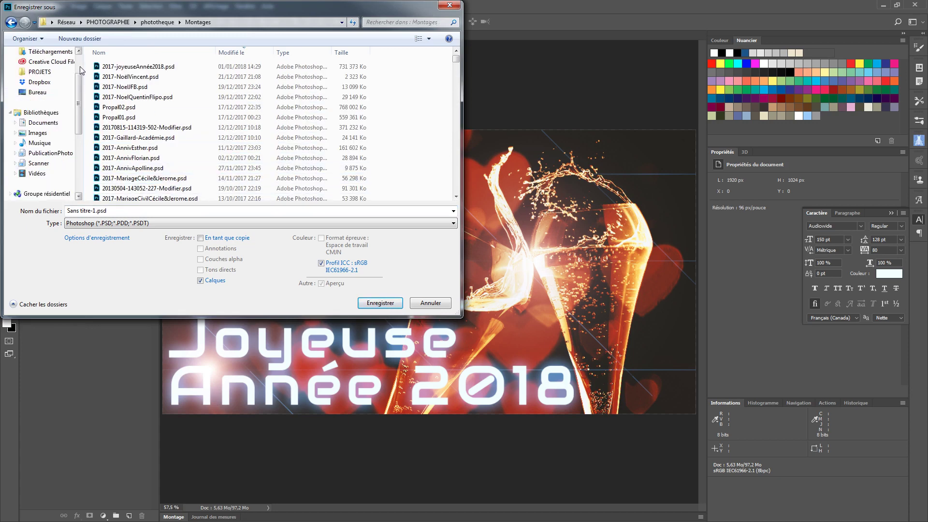
{"action": "scroll", "coordinate": [82, 71], "scroll_direction": "up", "scroll_amount": 2}
{"action": "left_click", "coordinate": [43, 76]}
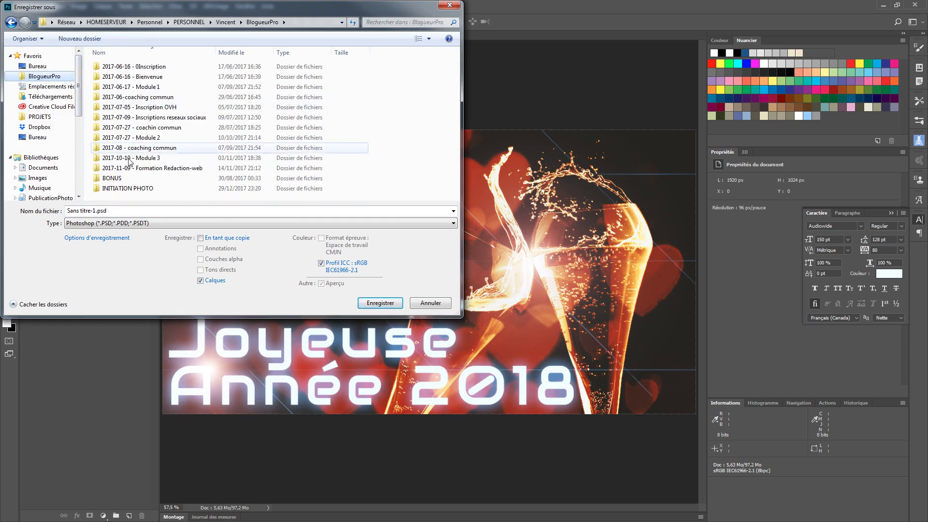
{"action": "double_click", "coordinate": [127, 189]}
{"action": "scroll", "coordinate": [191, 128], "scroll_direction": "down", "scroll_amount": 1}
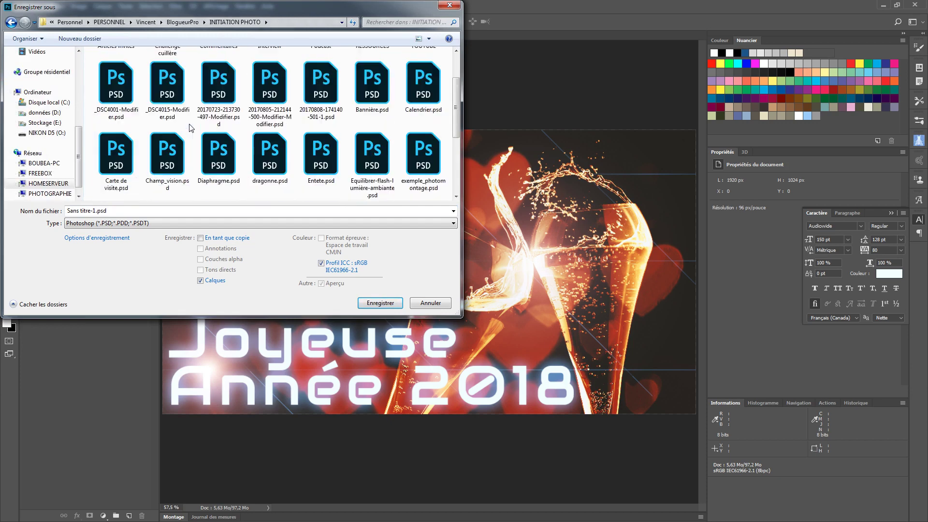
{"action": "scroll", "coordinate": [160, 147], "scroll_direction": "down", "scroll_amount": 1}
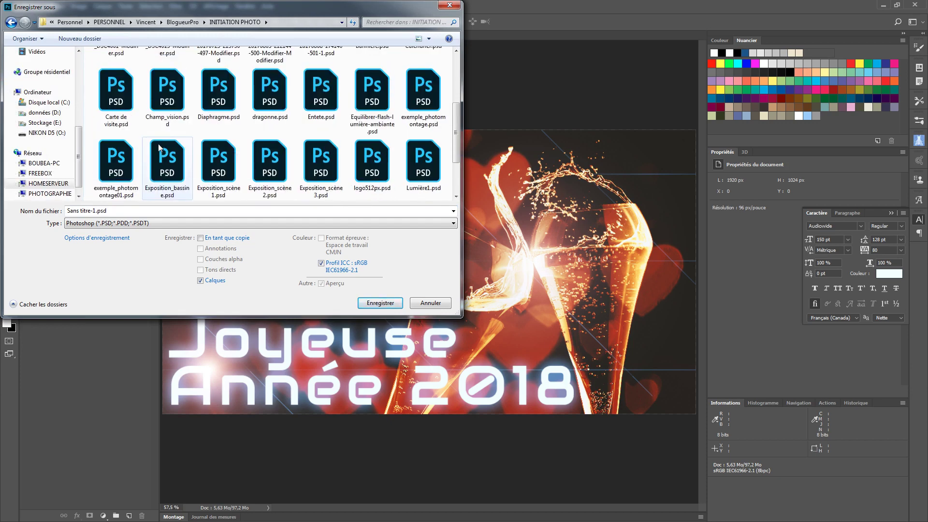
{"action": "scroll", "coordinate": [159, 147], "scroll_direction": "up", "scroll_amount": 2}
Step: Name the file Carte-voeux-2018 and save it in Photoshop format with its layers
{"action": "left_click", "coordinate": [117, 211]}
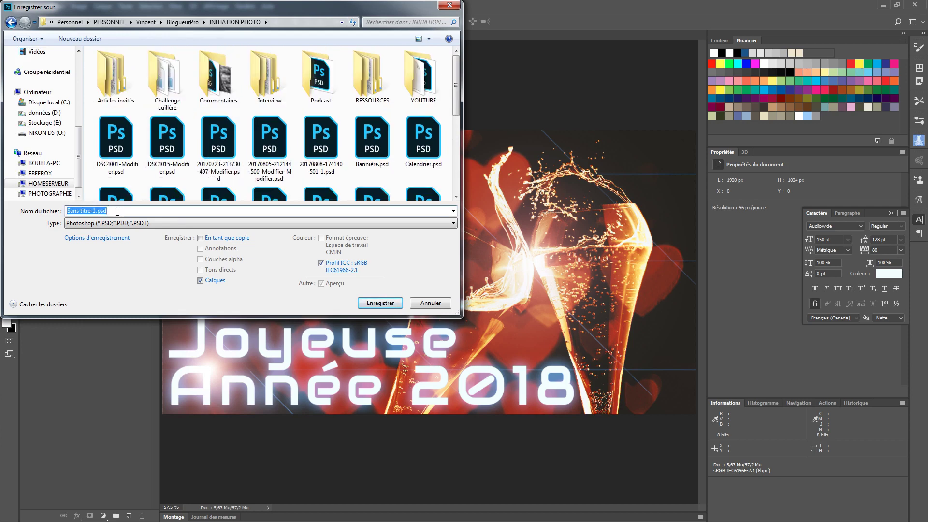
{"action": "type", "text": "Carte"}
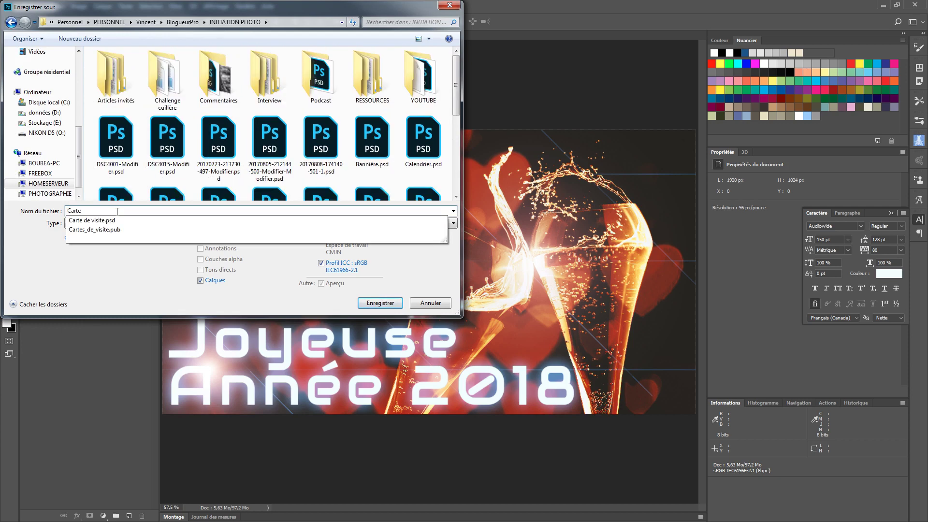
{"action": "type", "text": "-voeux-2018"}
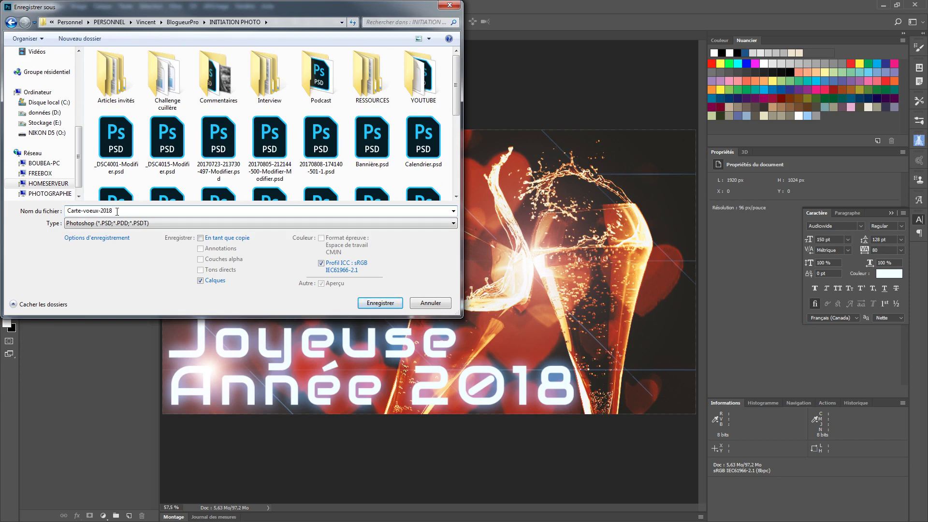
{"action": "key", "text": "Return"}
{"action": "key", "text": "Return"}
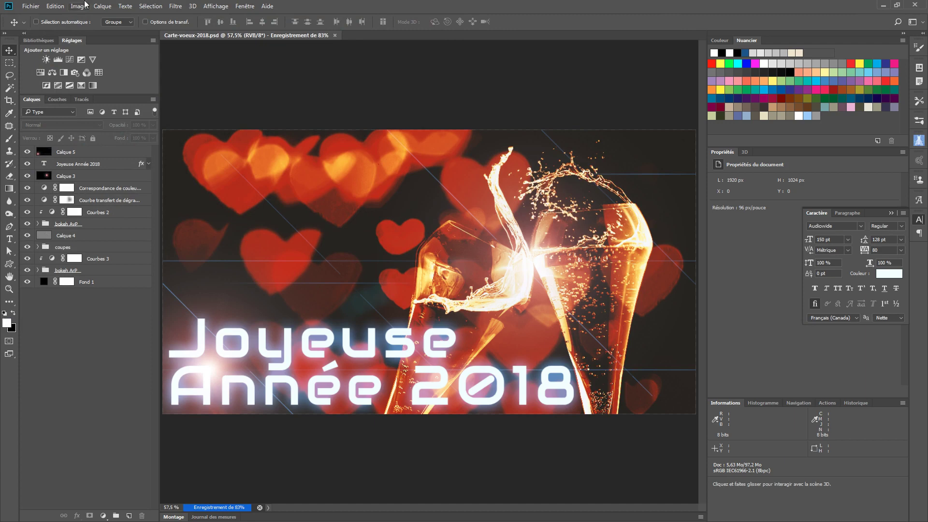
Step: Open the card in Save for Web and set the JPEG quality to Elevée (60), inspecting the optimised preview around the glasses
{"action": "left_click", "coordinate": [32, 6]}
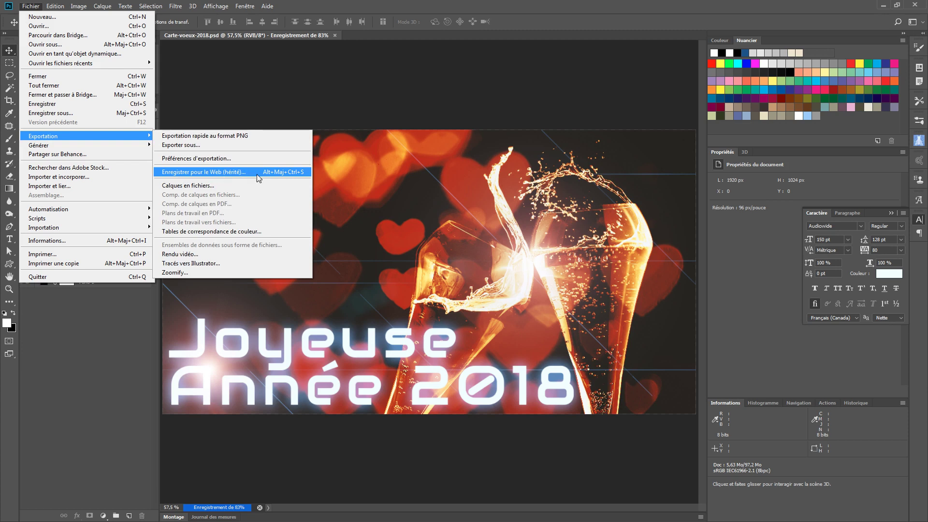
{"action": "left_click", "coordinate": [296, 172]}
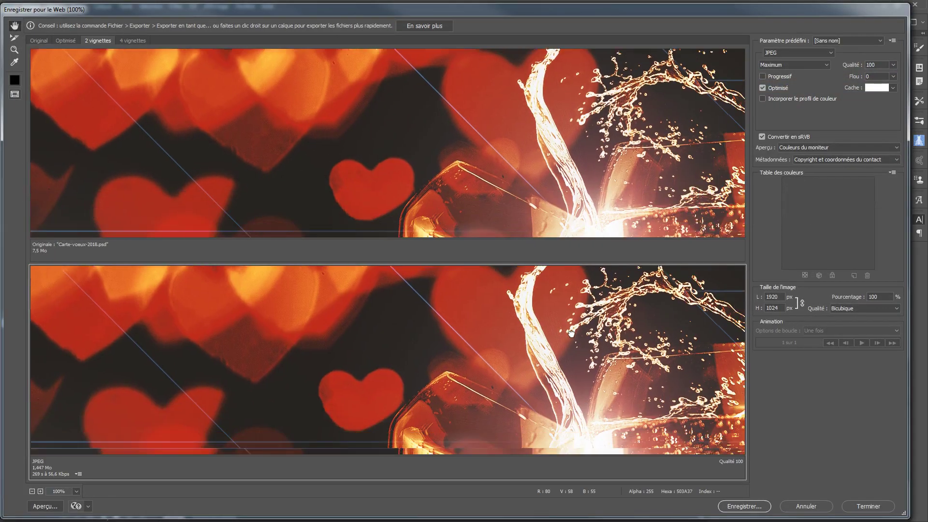
{"action": "left_click_drag", "start_coordinate": [571, 333], "coordinate": [521, 287]}
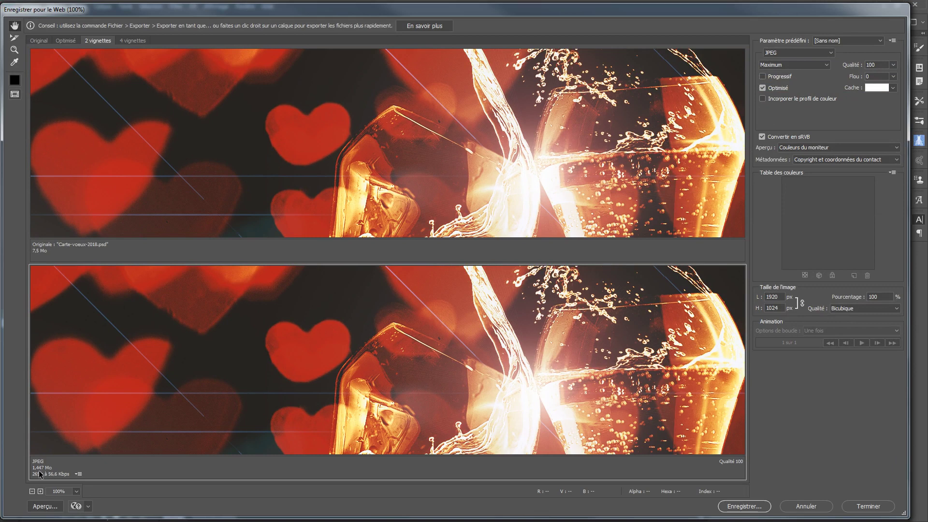
{"action": "left_click", "coordinate": [827, 67]}
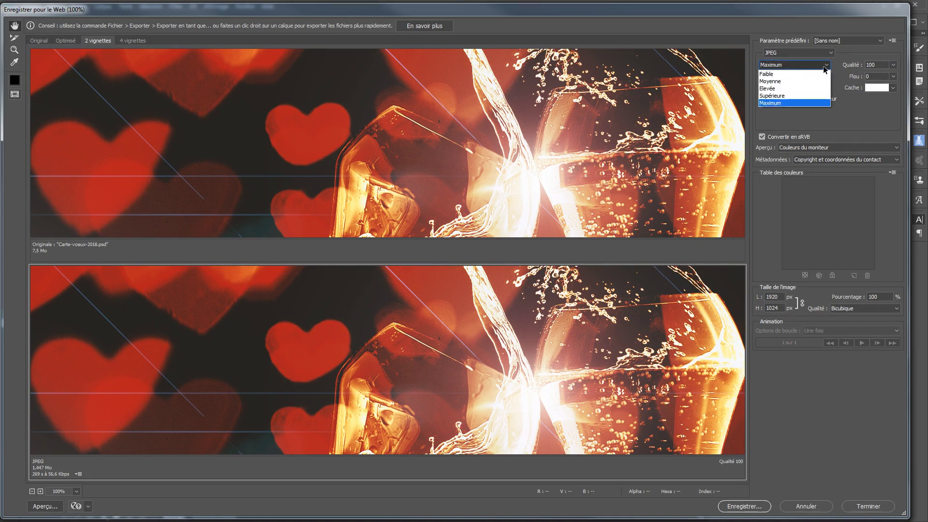
{"action": "left_click", "coordinate": [804, 89]}
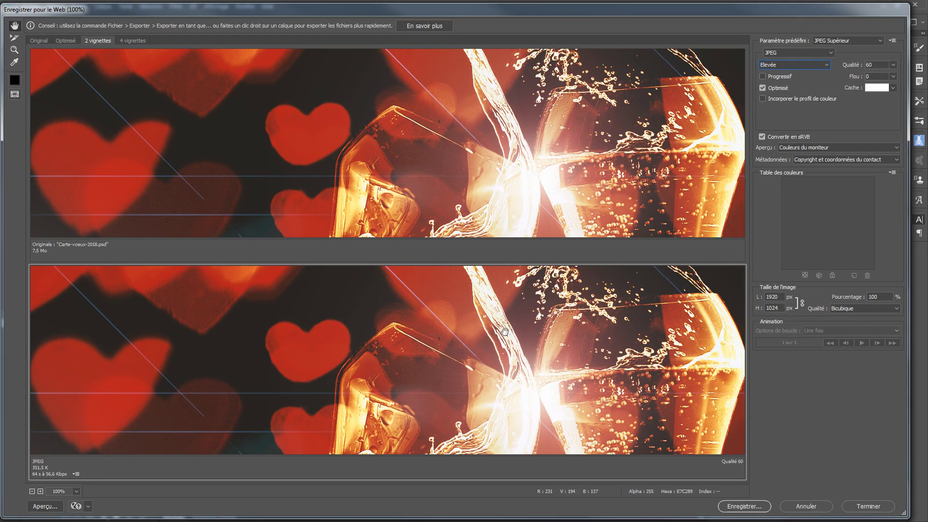
{"action": "left_click_drag", "start_coordinate": [505, 332], "coordinate": [420, 316]}
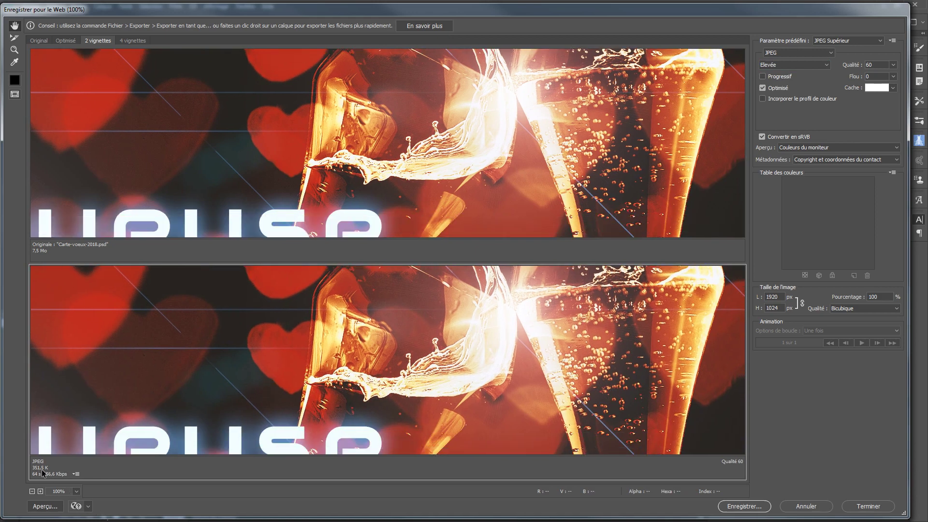
Step: Compare the optimised JPEG preview at Maximum quality (100) with Elevée (60), finishing on Elevée
{"action": "left_click", "coordinate": [795, 65]}
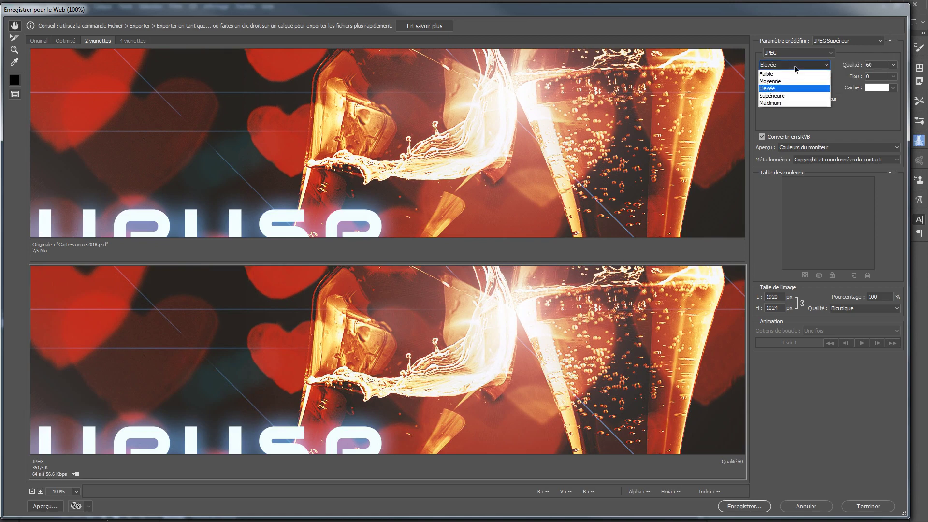
{"action": "left_click", "coordinate": [785, 103]}
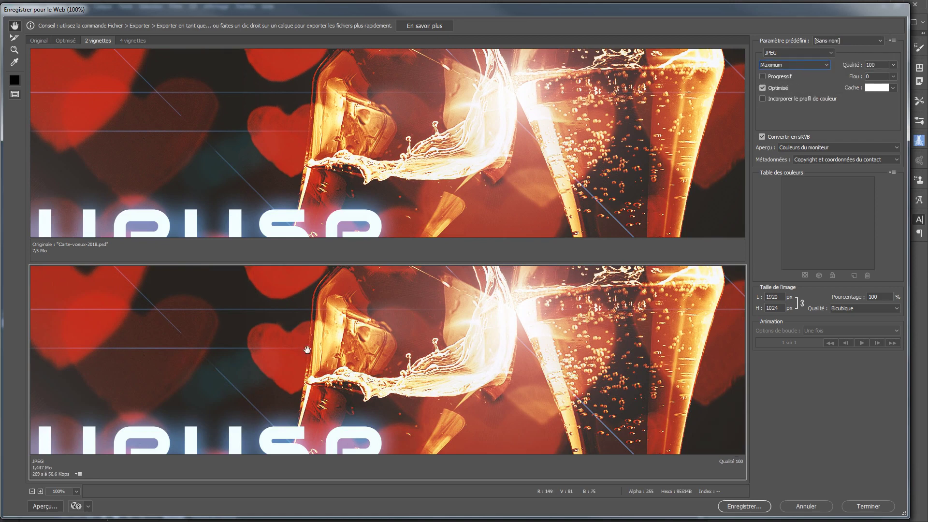
{"action": "left_click", "coordinate": [795, 65]}
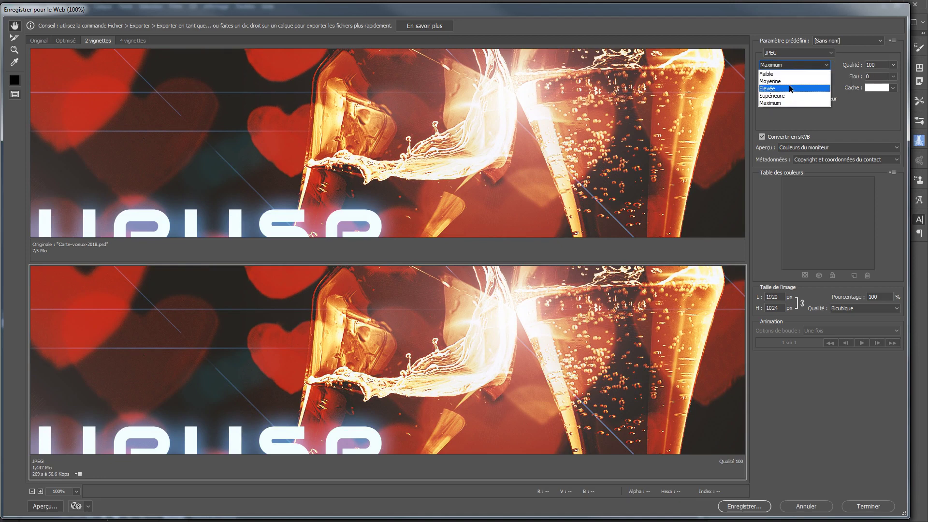
{"action": "left_click", "coordinate": [791, 89]}
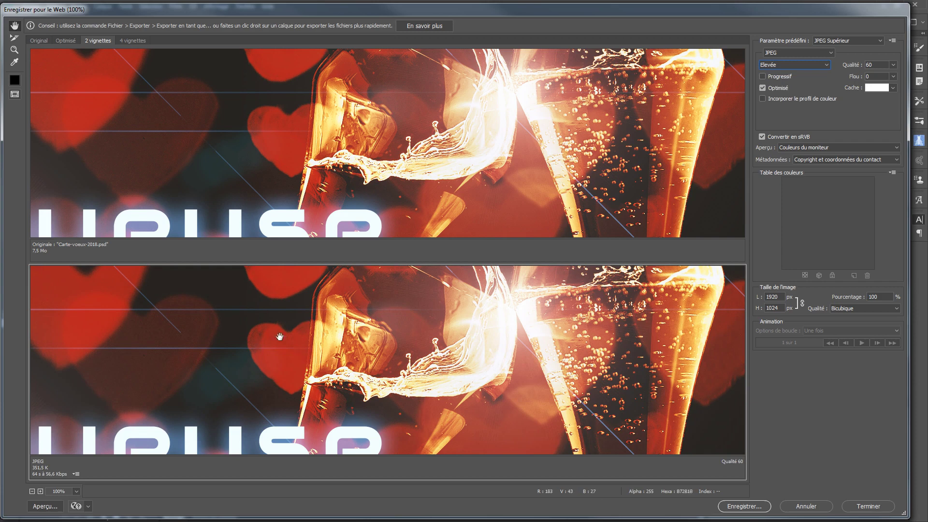
{"action": "left_click_drag", "start_coordinate": [338, 365], "coordinate": [340, 343]}
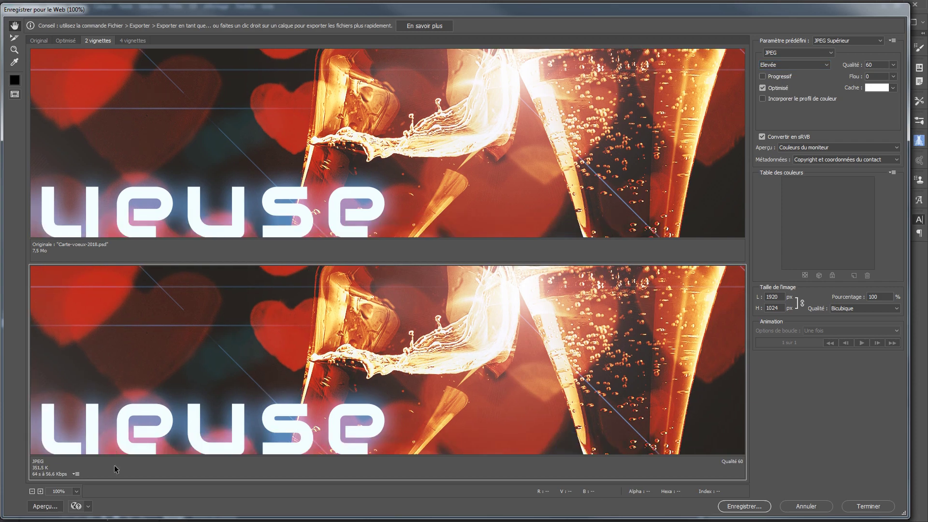
Step: Save the optimised copy to the desktop (Bureau) as Carte-voeux-2018.jpg in the Images format with default settings
{"action": "left_click", "coordinate": [757, 510]}
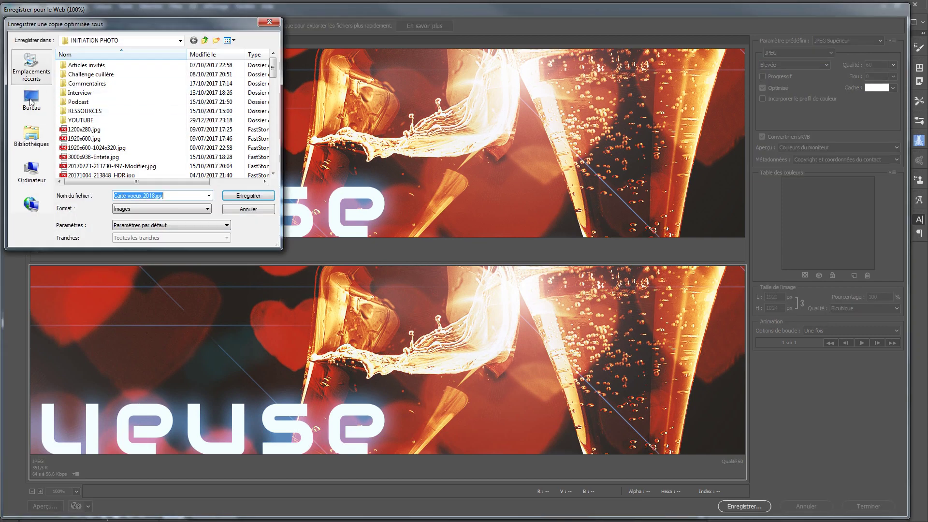
{"action": "left_click", "coordinate": [31, 102]}
{"action": "left_click", "coordinate": [248, 196]}
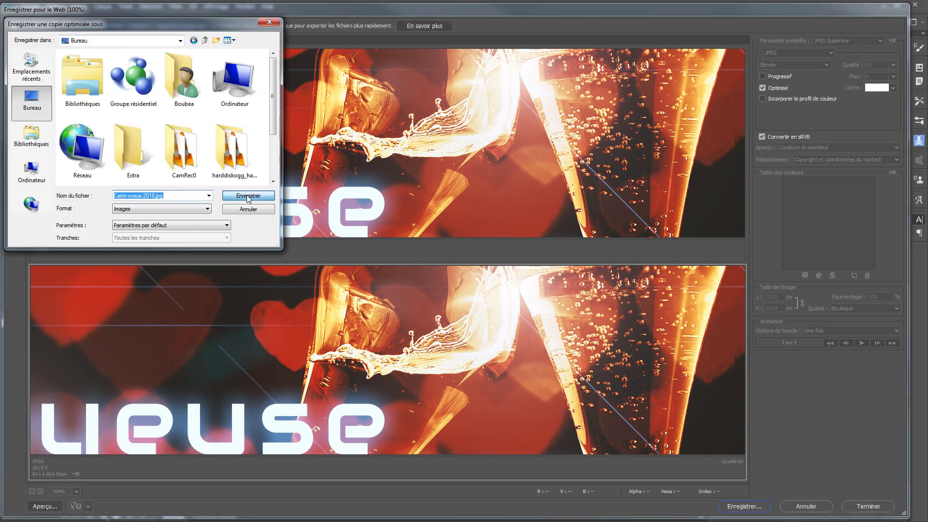